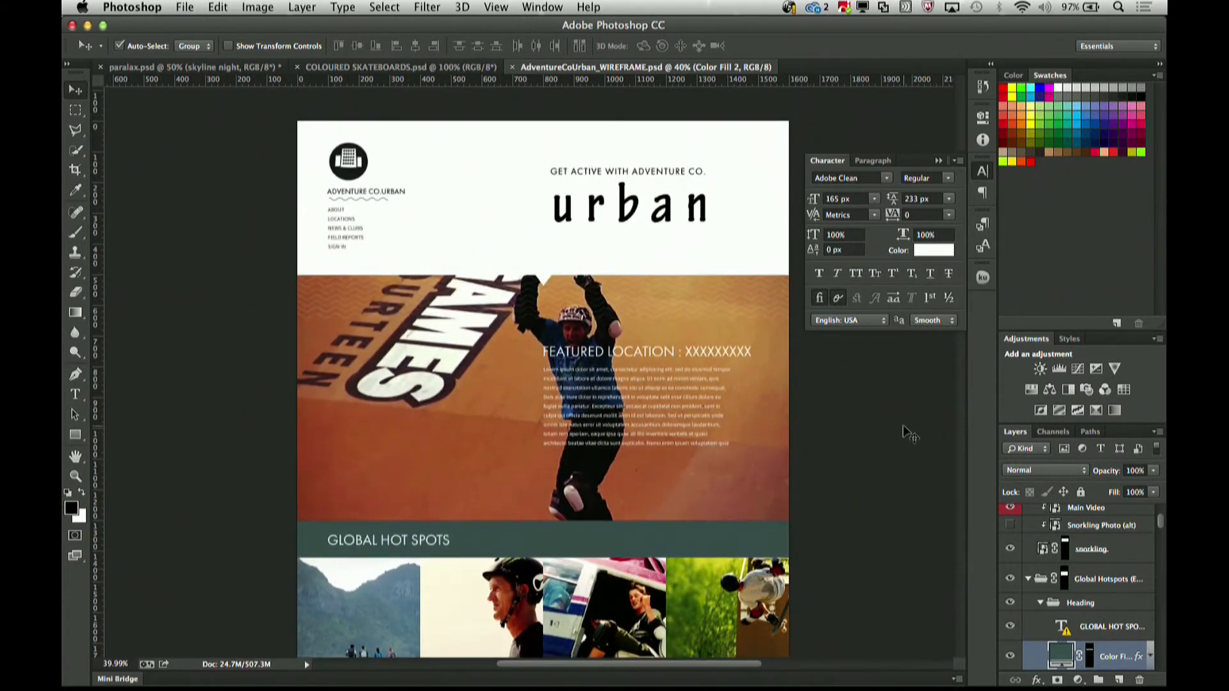
Examine the AdventureCoUrban_WIREFRAME page design from its header through the hot spots, blog posts and street reports to the footer.
scroll(906, 426, down, 5)
scroll(902, 425, down, 15)
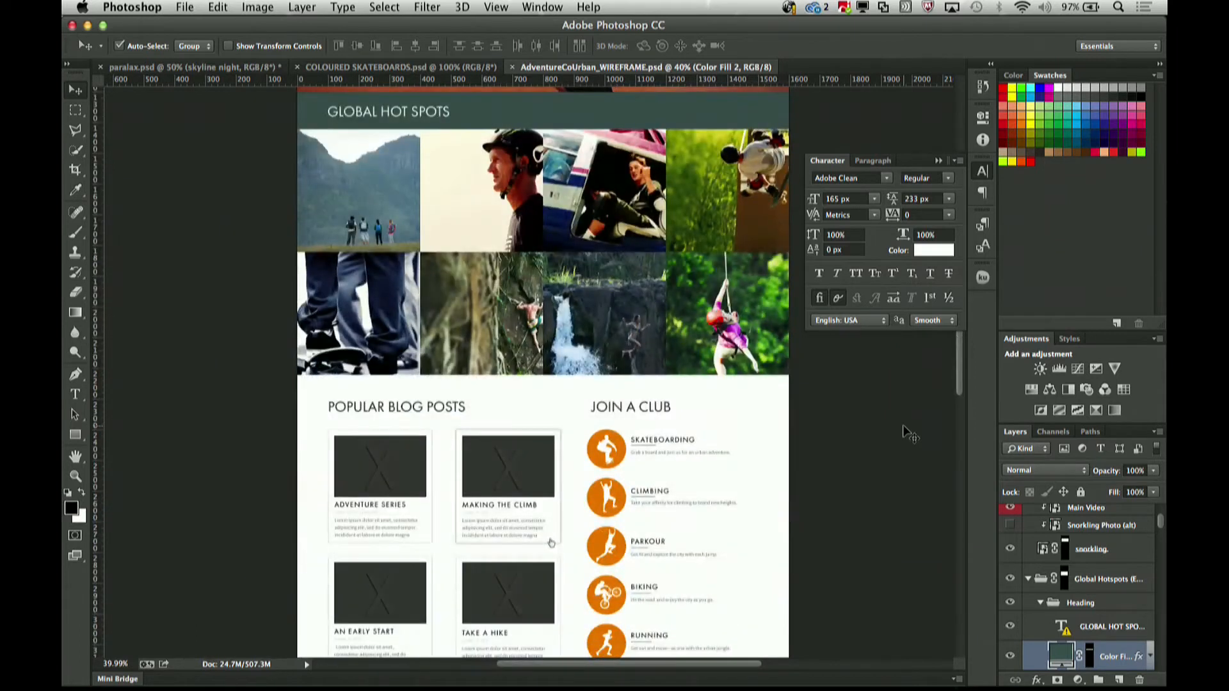
scroll(903, 425, up, 5)
scroll(903, 425, up, 15)
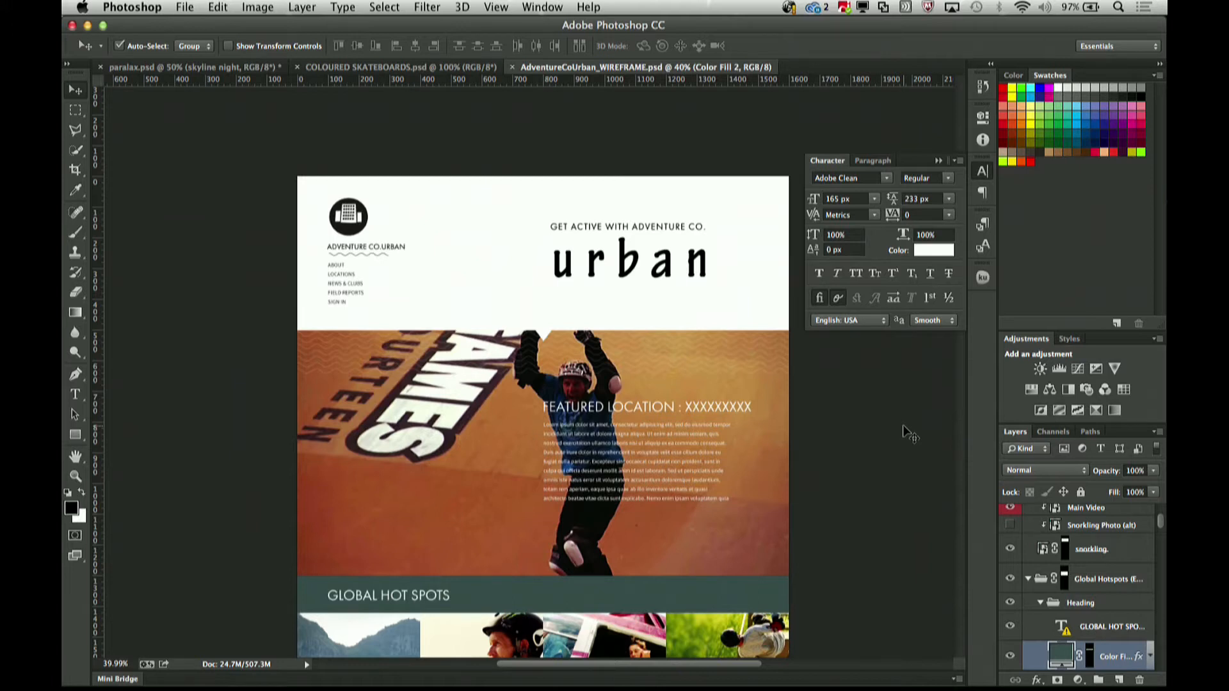
scroll(903, 424, down, 5)
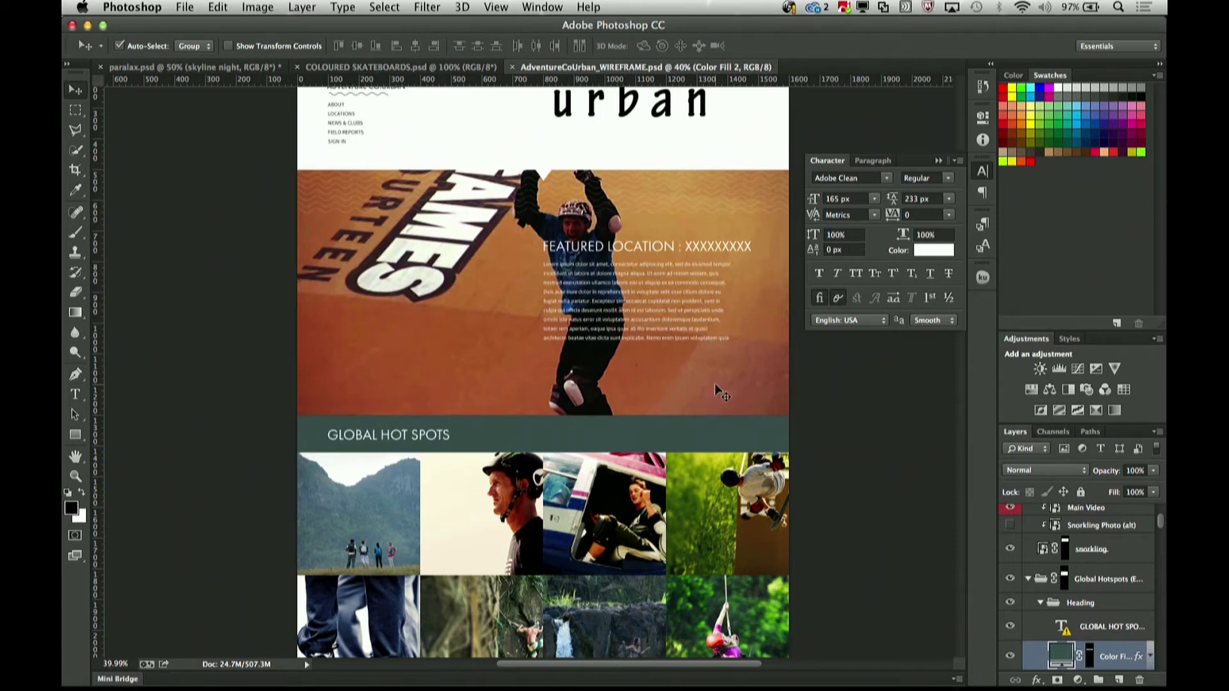
scroll(717, 390, down, 5)
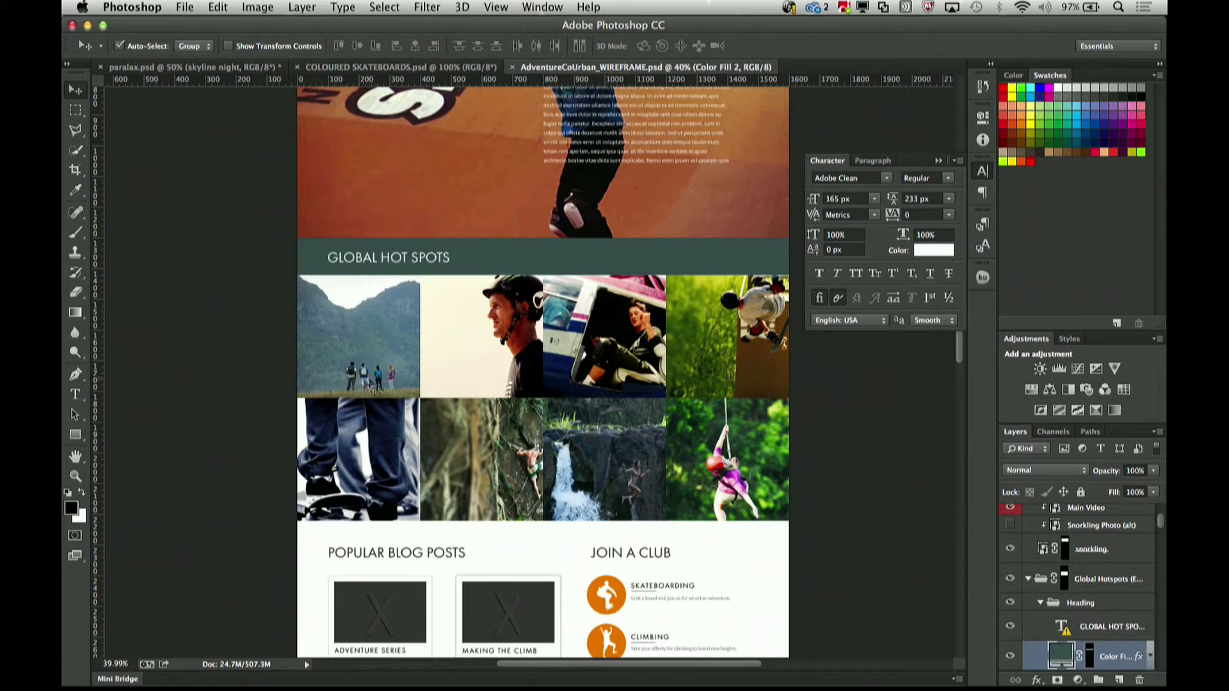
scroll(854, 475, down, 2)
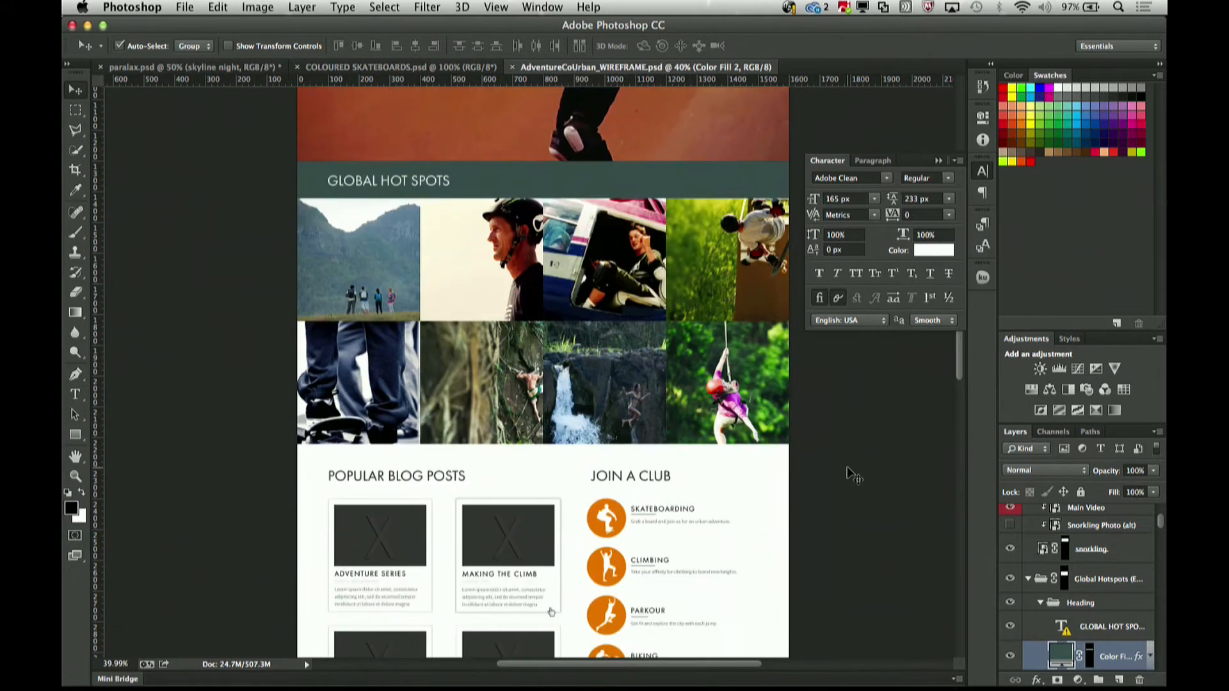
scroll(853, 475, down, 15)
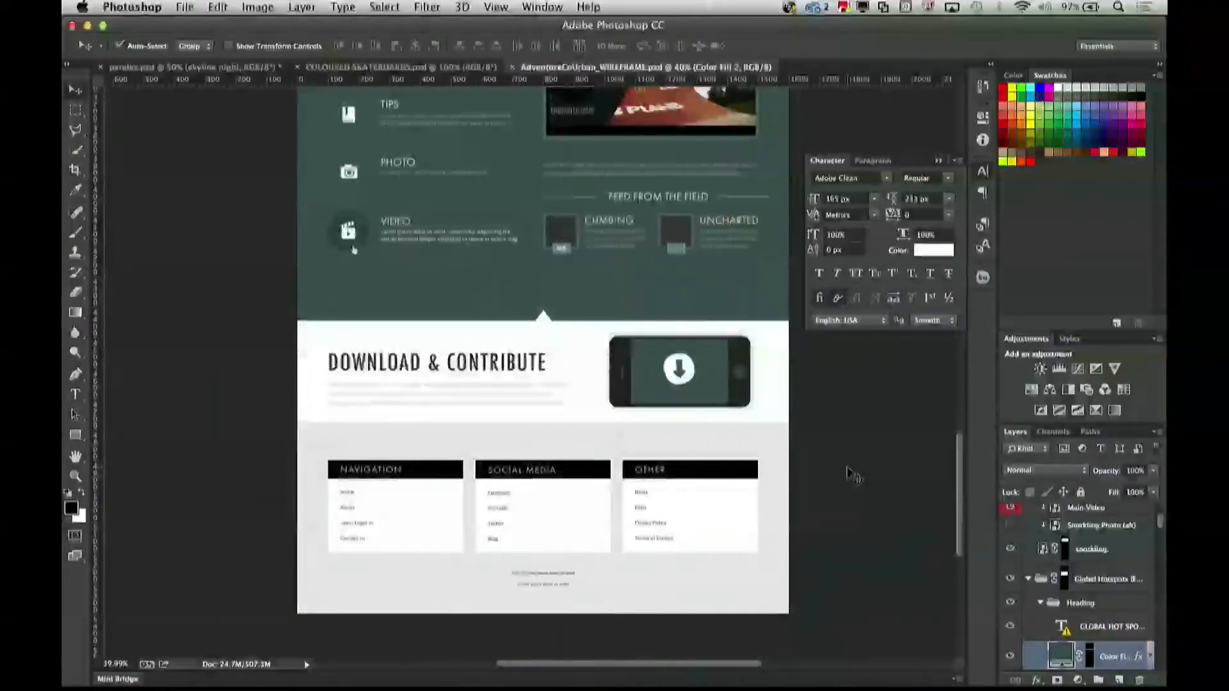
scroll(853, 475, up, 10)
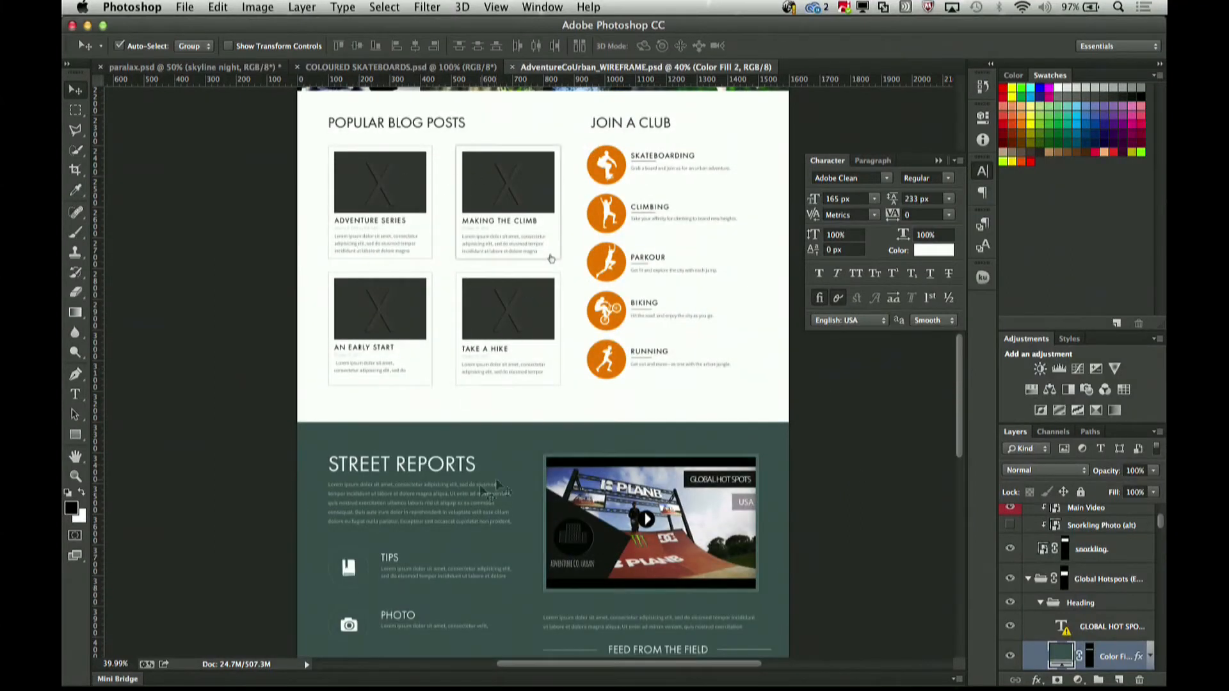
scroll(833, 375, up, 5)
scroll(832, 376, up, 10)
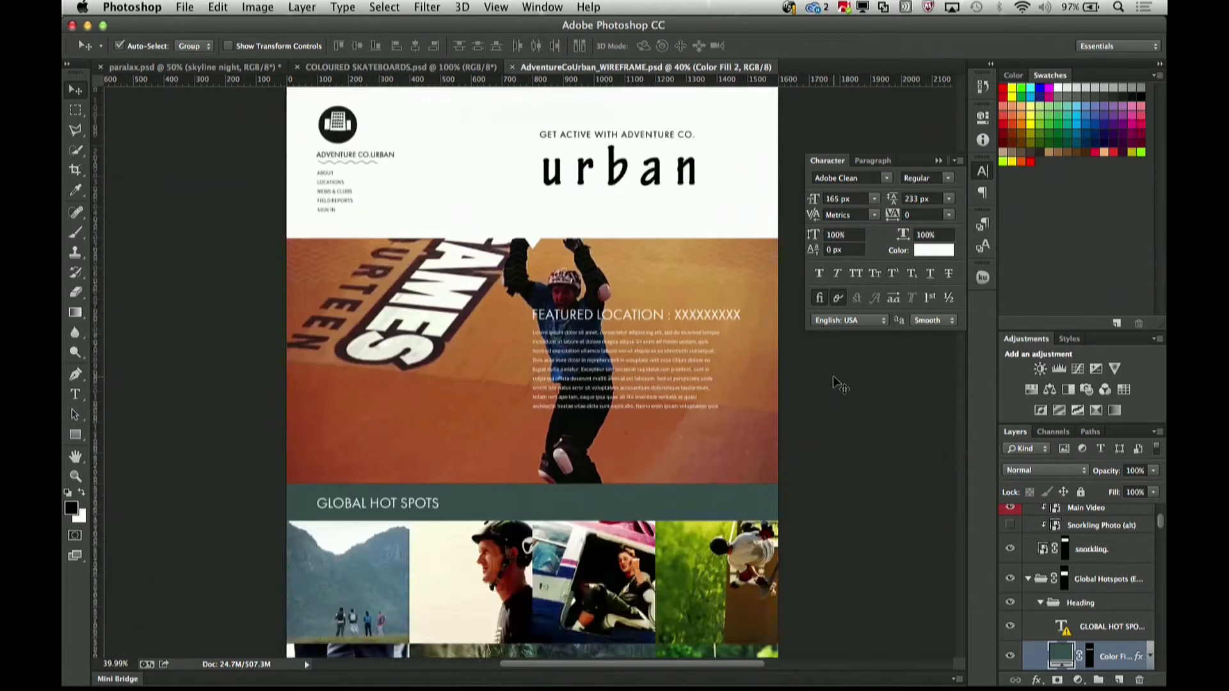
scroll(833, 375, up, 2)
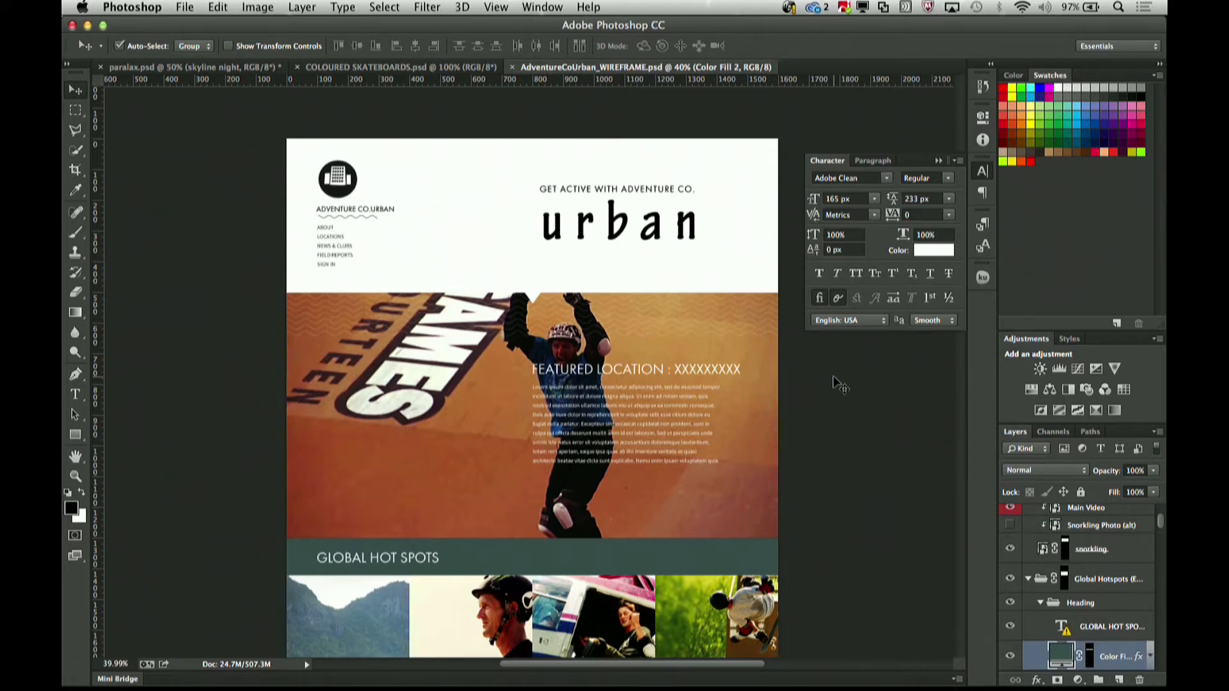
scroll(832, 375, down, 2)
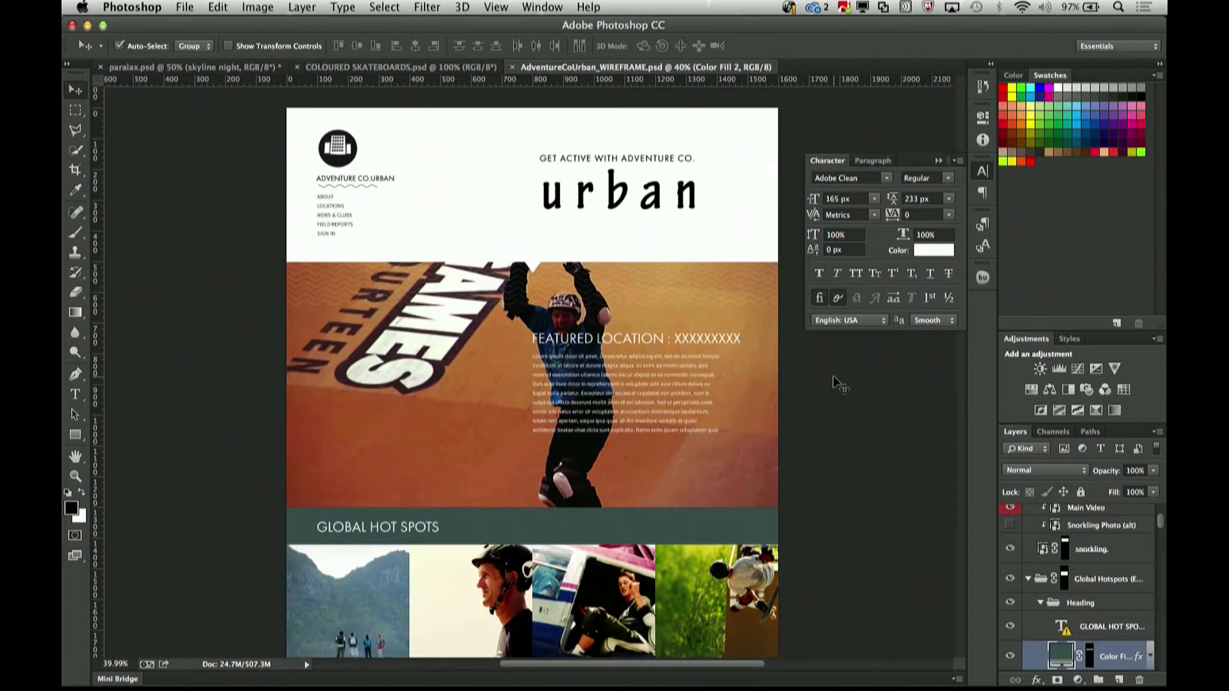
Switch to Edge Reflow, zoom the adventure_co_urban_reflow_final design to 67% and widen the page to the 1250 px breakpoint.
mouse_move(402, 680)
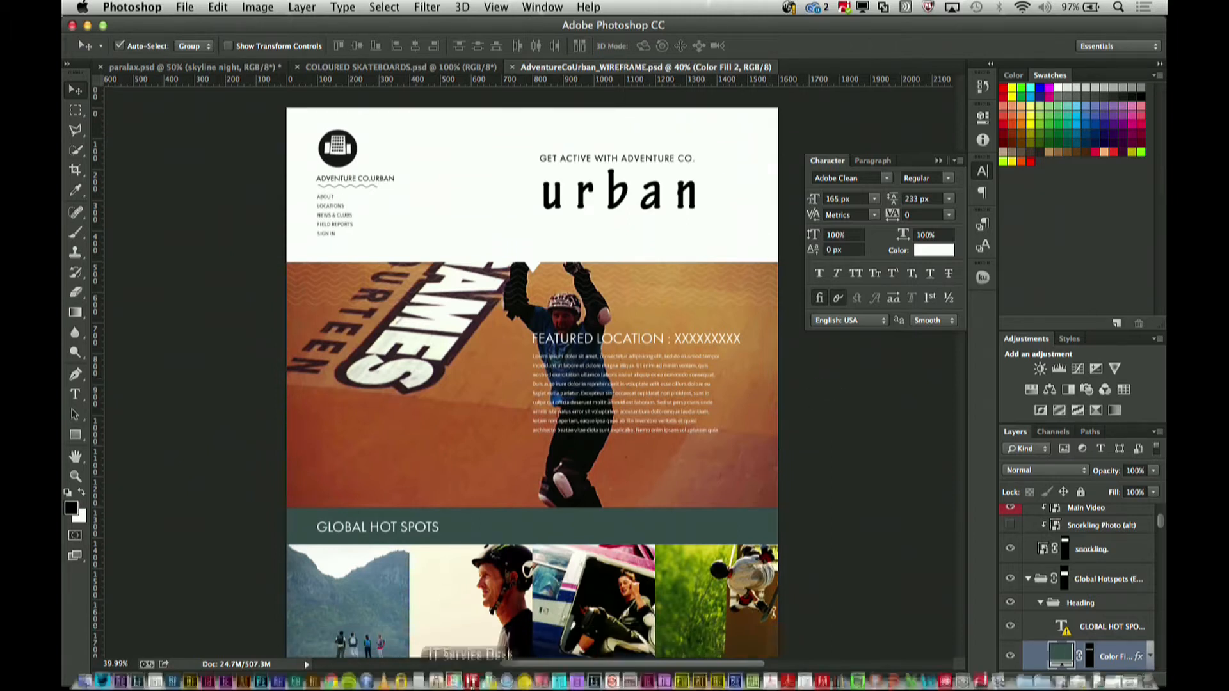
click(171, 678)
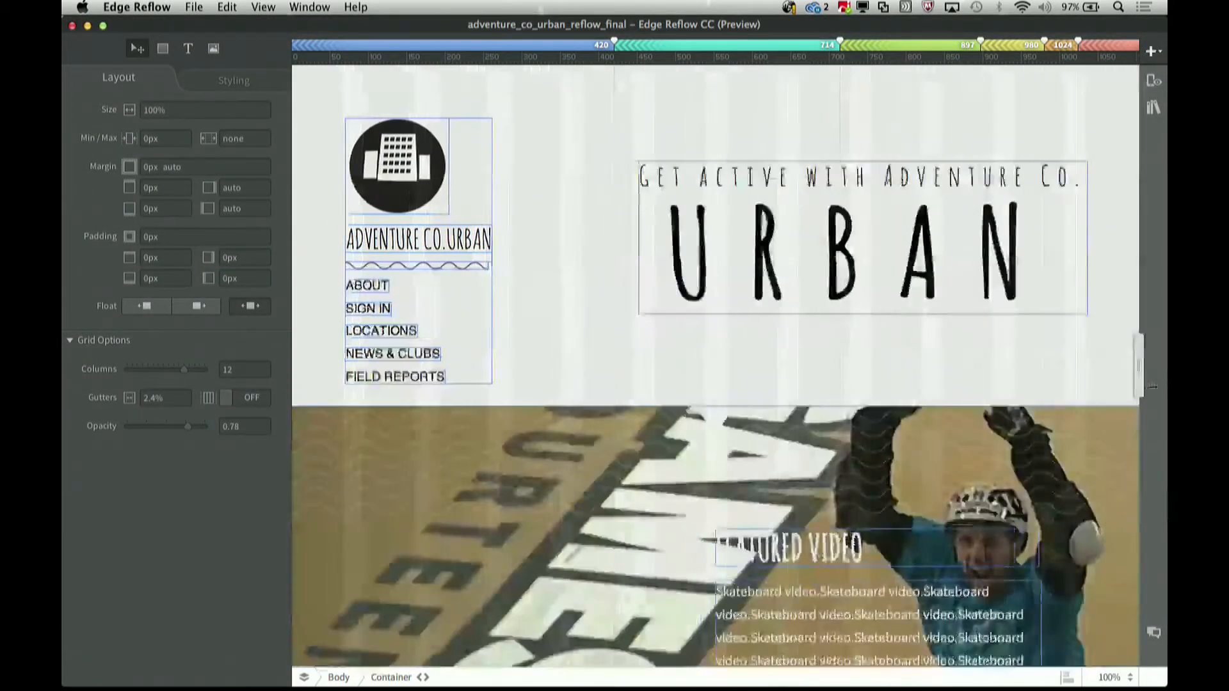
click(1122, 677)
click(1100, 647)
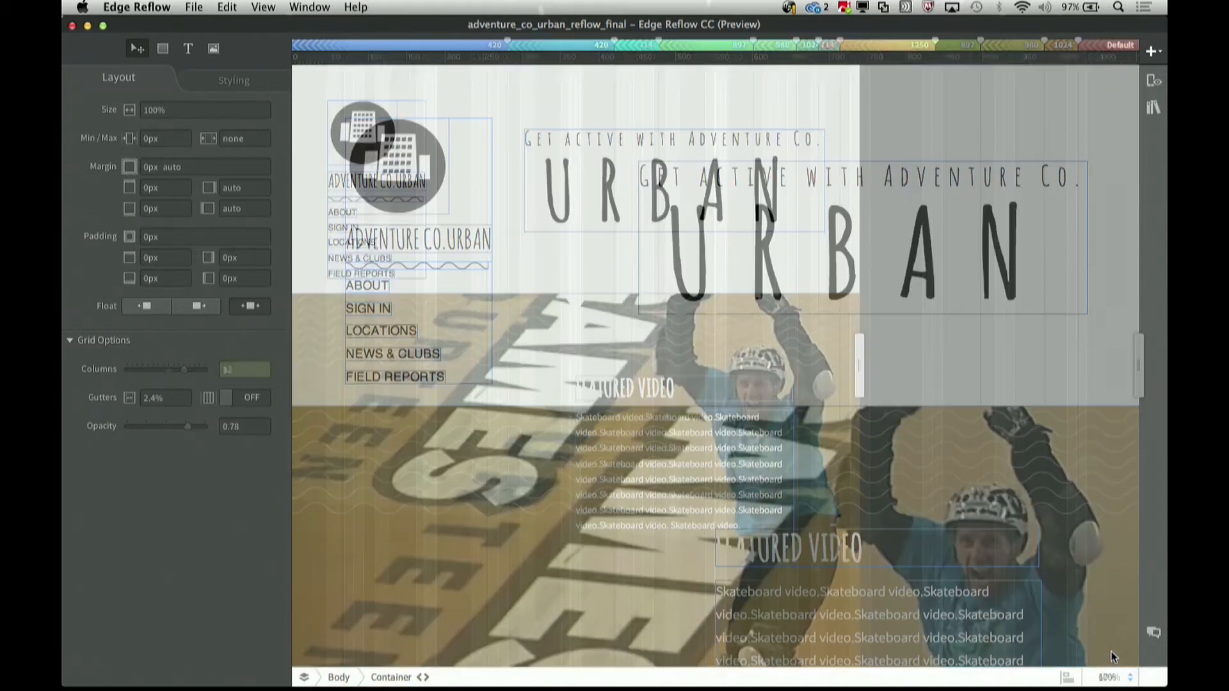
drag(858, 365, 941, 366)
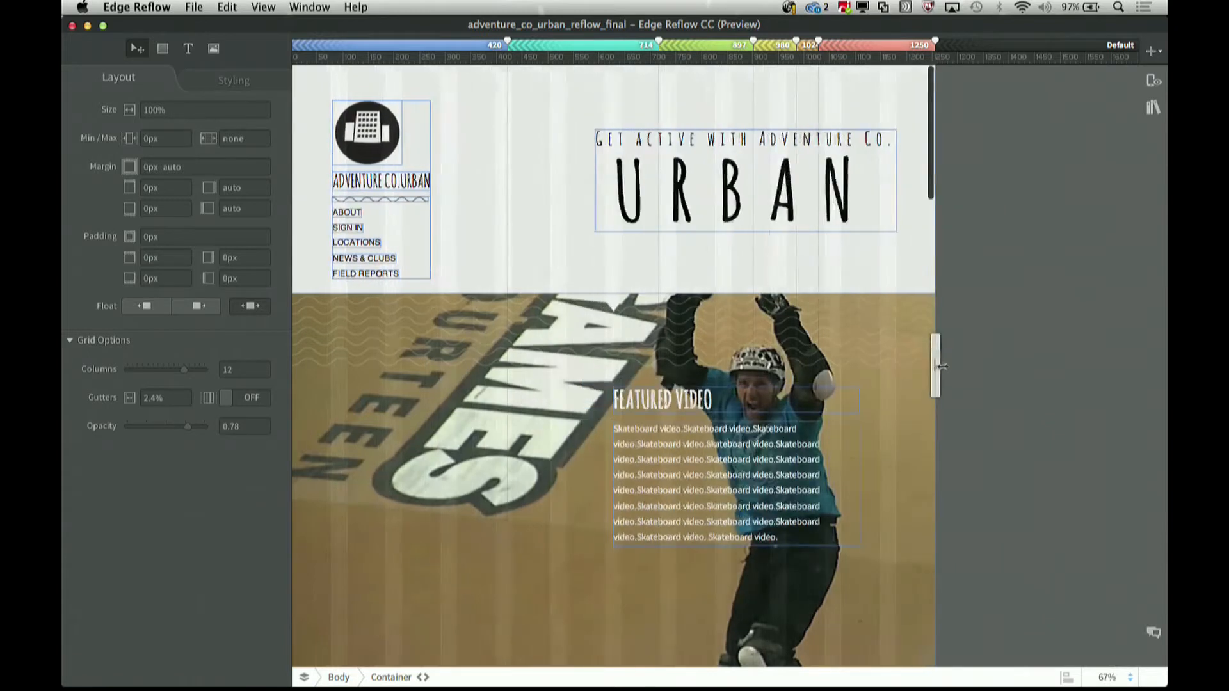
click(1161, 55)
Review the desktop layout from the featured video section down through the Global Hot Spots images and back to the header.
scroll(572, 516, down, 5)
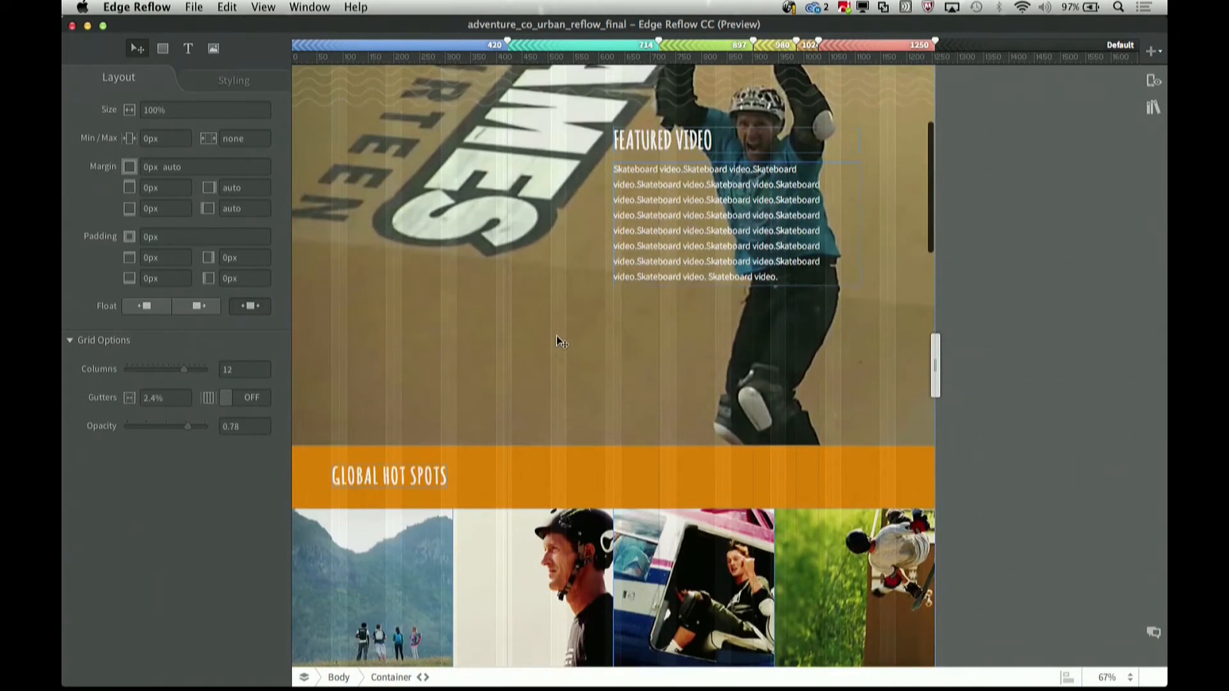
scroll(556, 341, down, 15)
scroll(559, 342, up, 12)
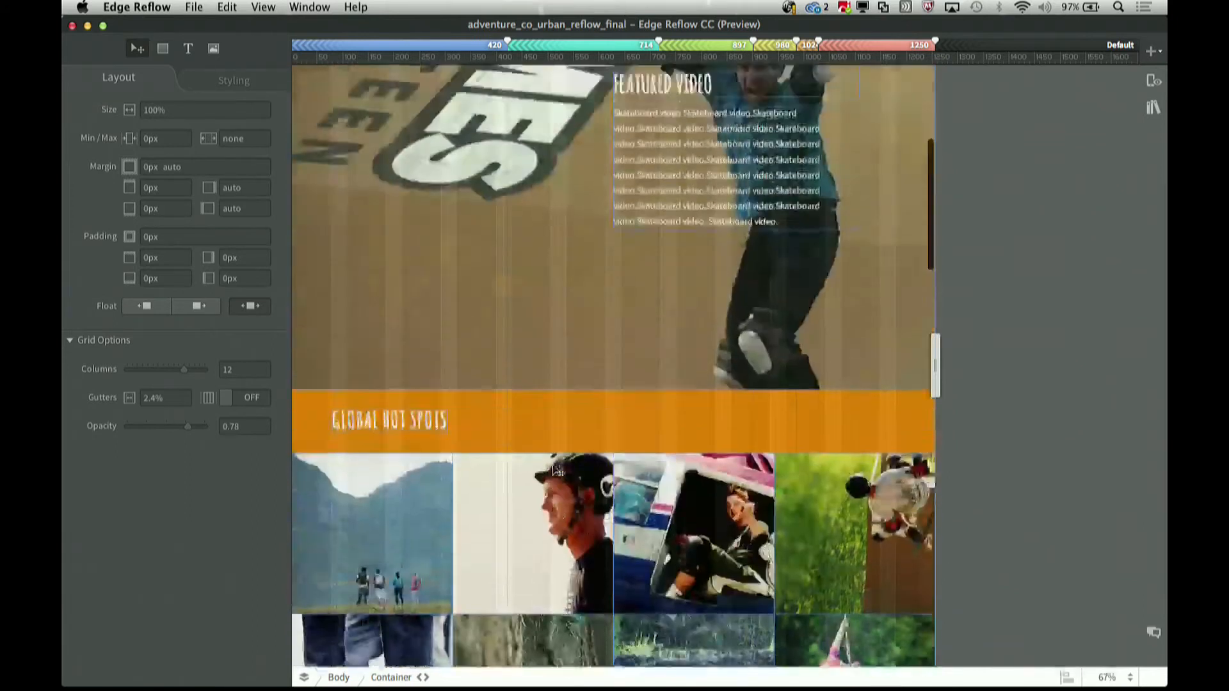
scroll(554, 471, up, 6)
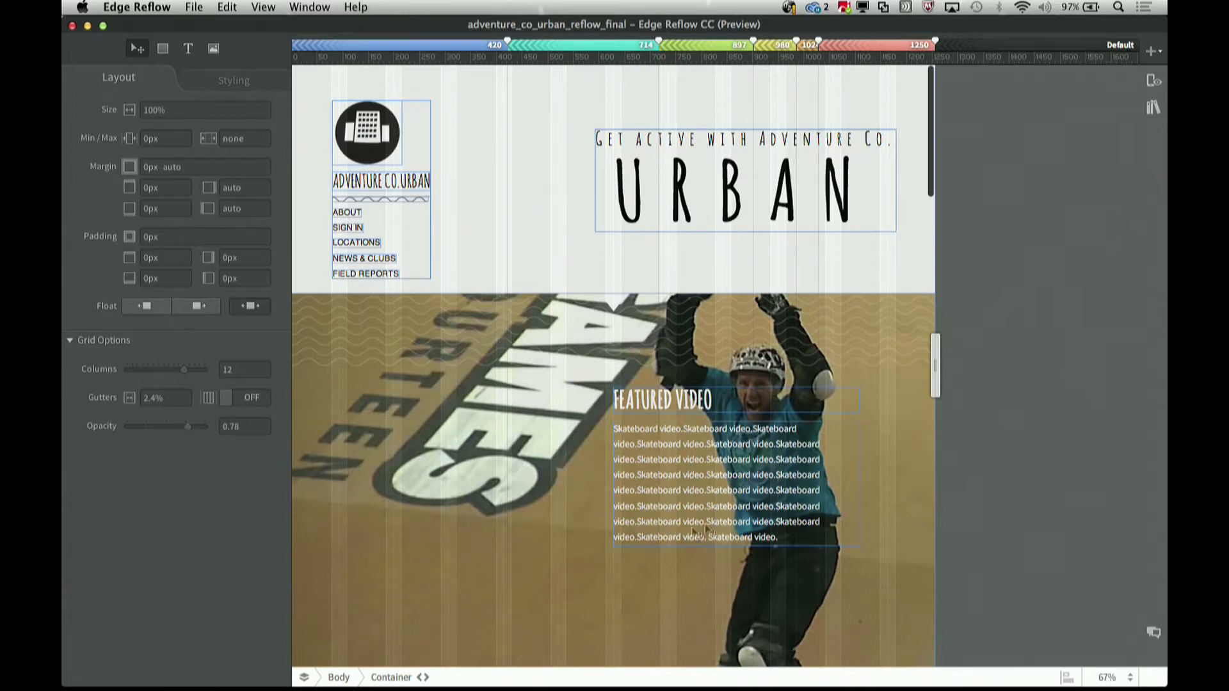
Preview the responsive layout at the 1024, 897 and 420 px breakpoints and return the page to the 1250 px width.
drag(936, 372, 821, 349)
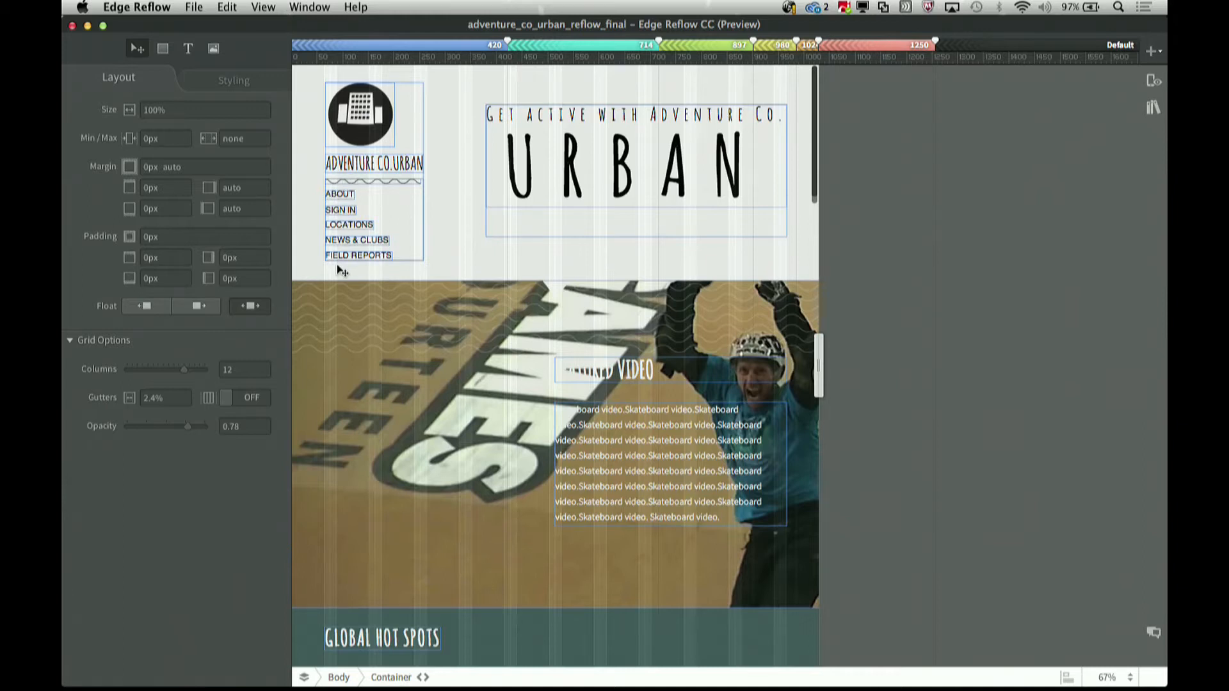
drag(818, 367, 754, 362)
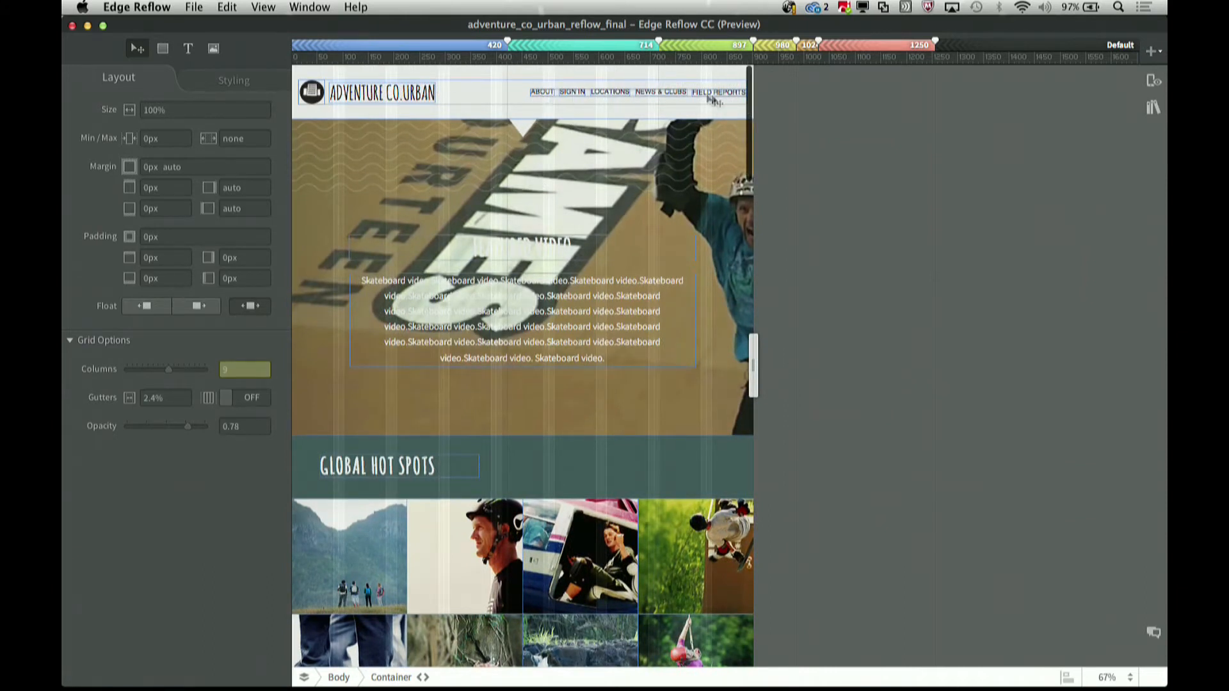
drag(753, 365, 511, 356)
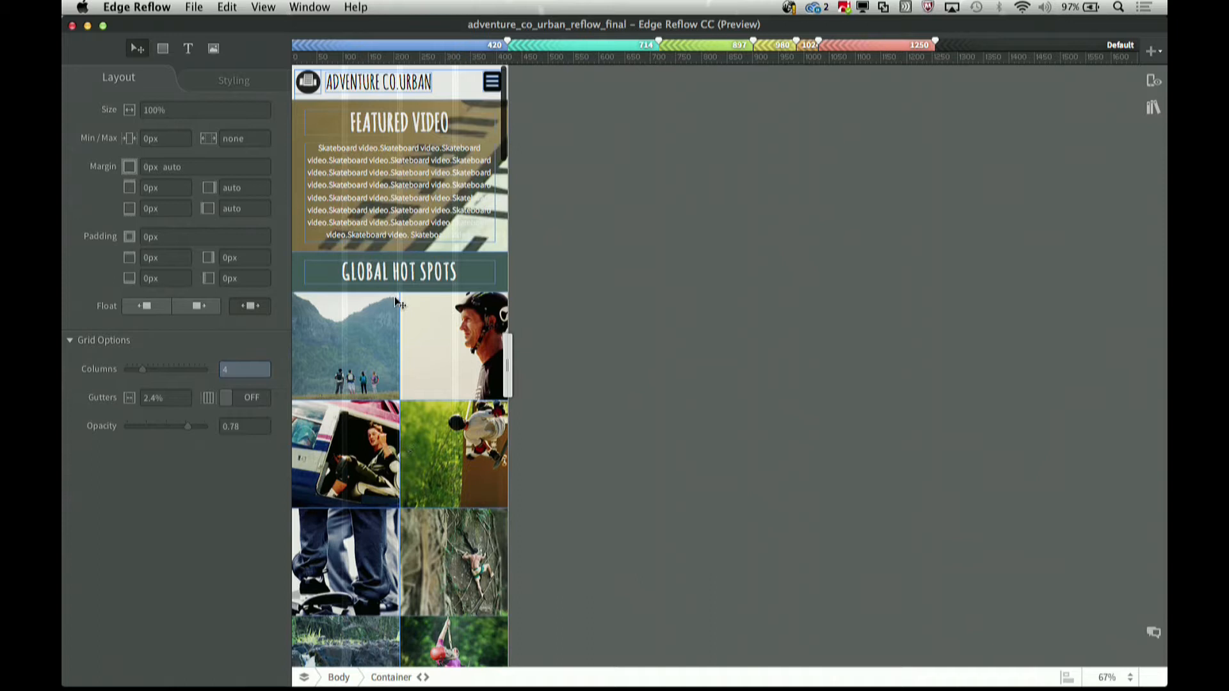
drag(506, 363, 920, 344)
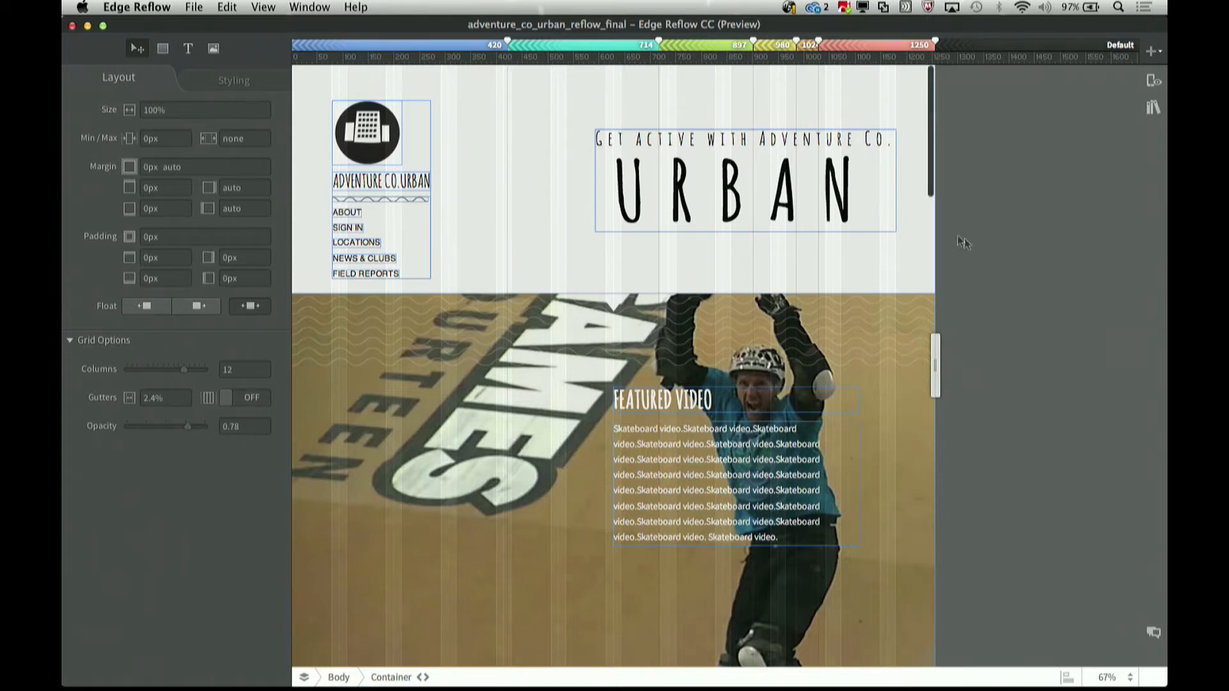
Browse the Edge Web Fonts typefaces available for the URBAN quote text in the header.
click(732, 203)
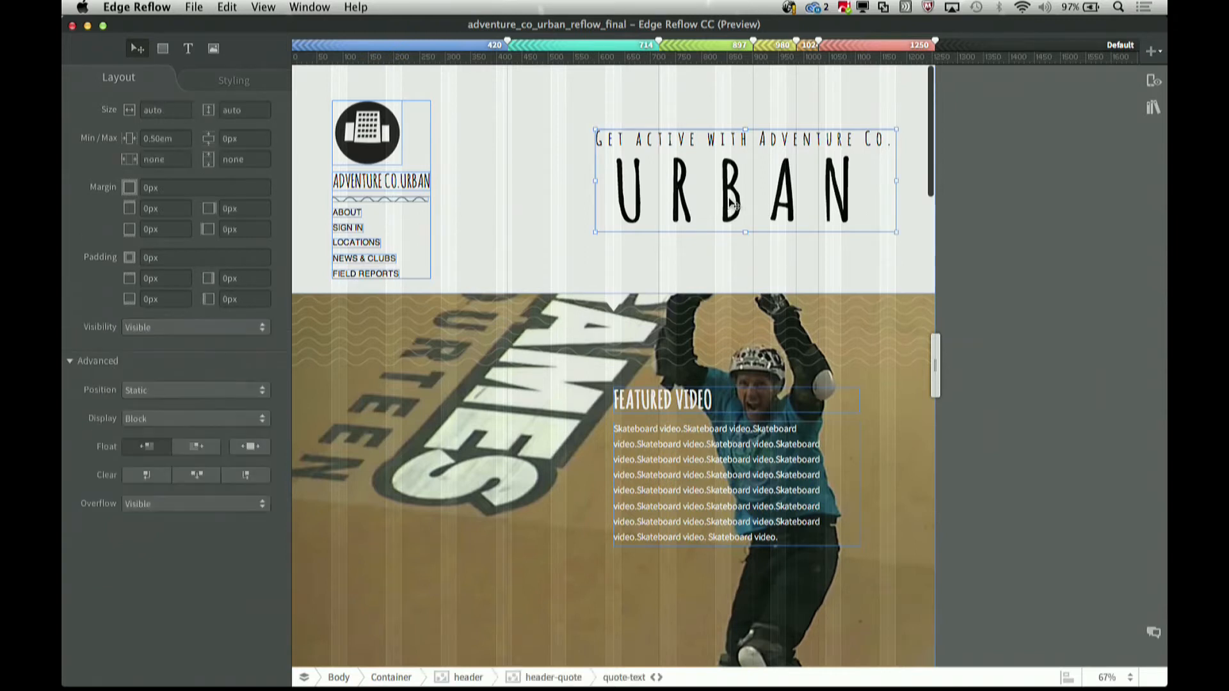
click(204, 82)
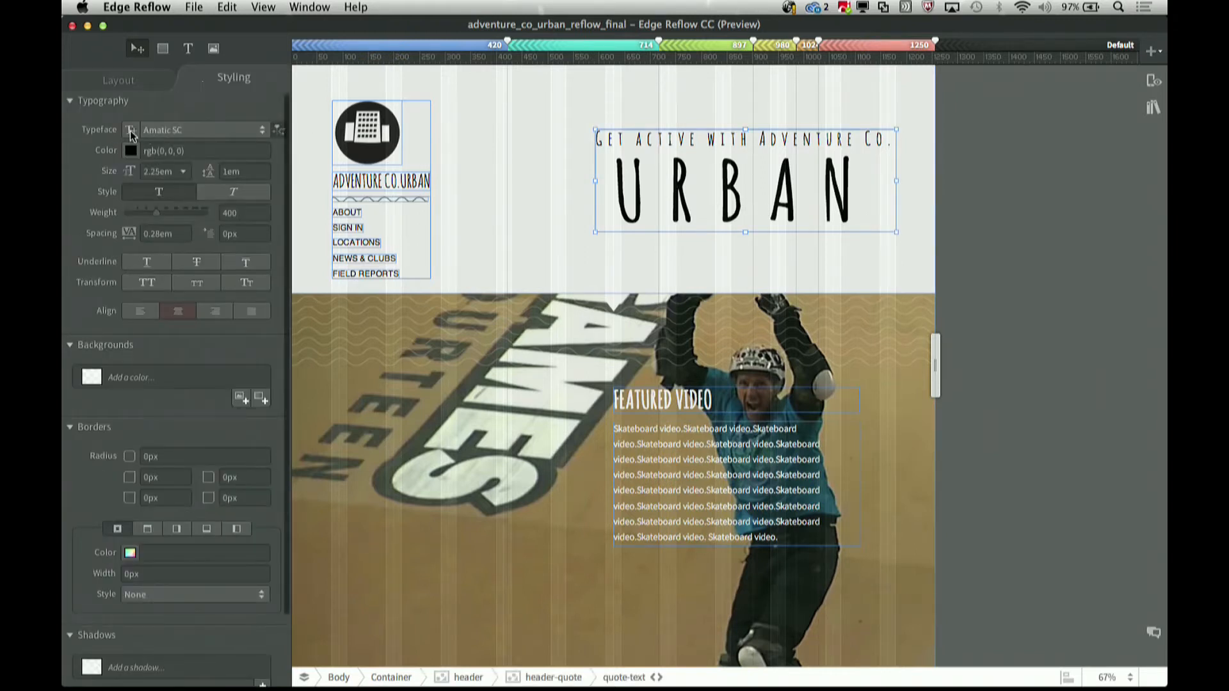
click(131, 132)
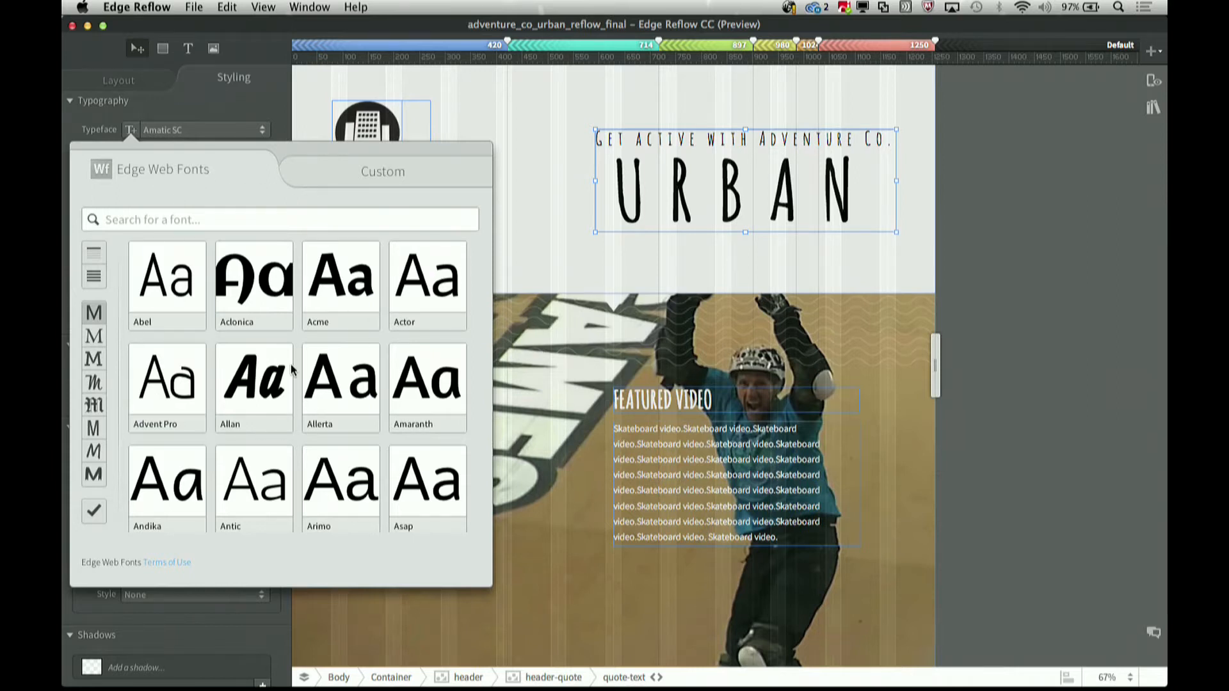
scroll(291, 369, down, 5)
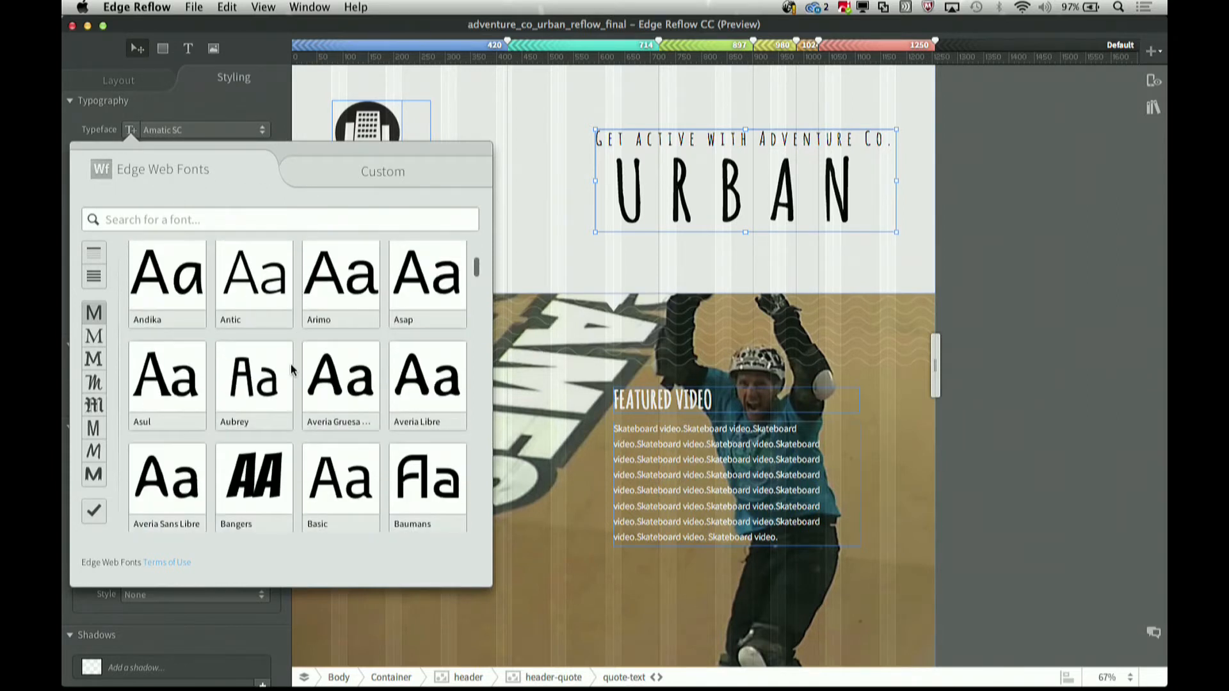
scroll(292, 369, down, 2)
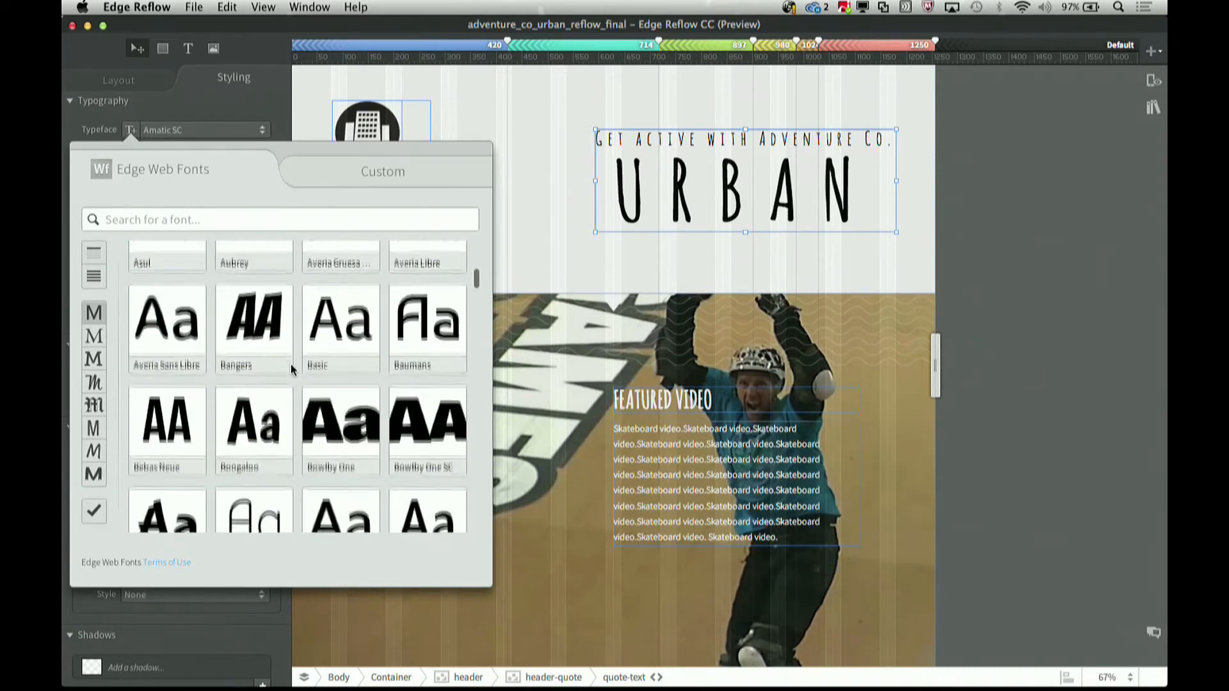
scroll(291, 369, down, 2)
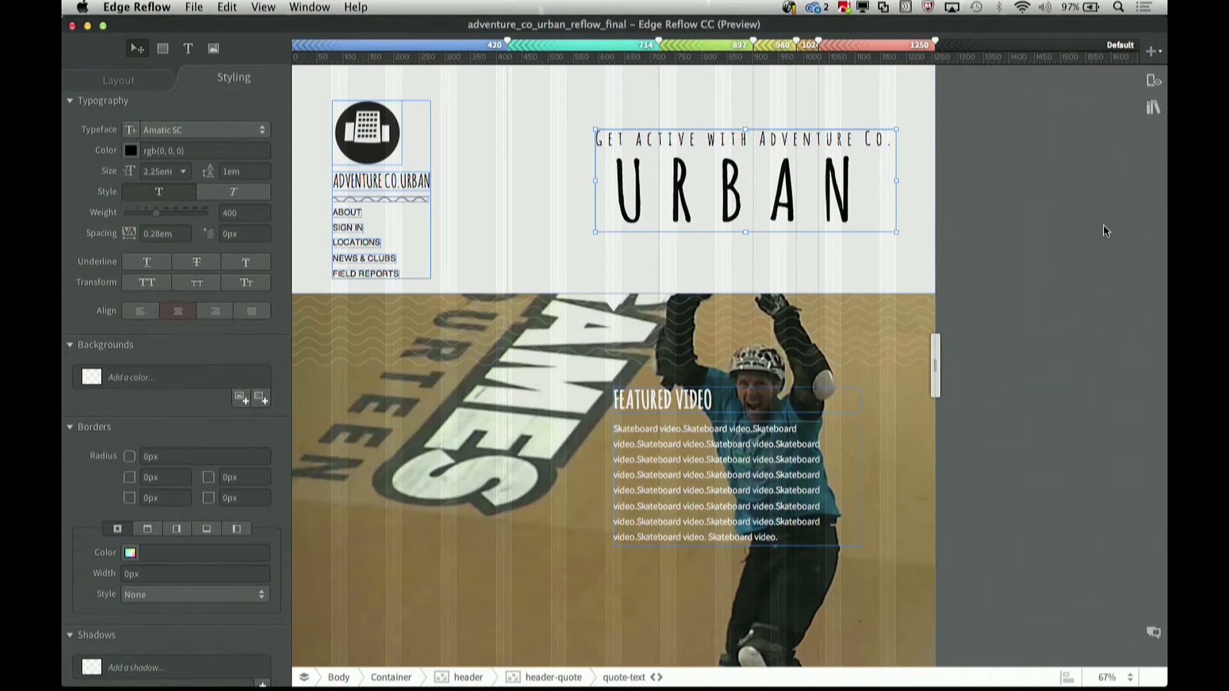
Check the Edge Inspect connection, and show the full file names of the EDGE INSPECT SCREEN SHOTS folder under Creative Cloud Files in Finder.
click(1154, 83)
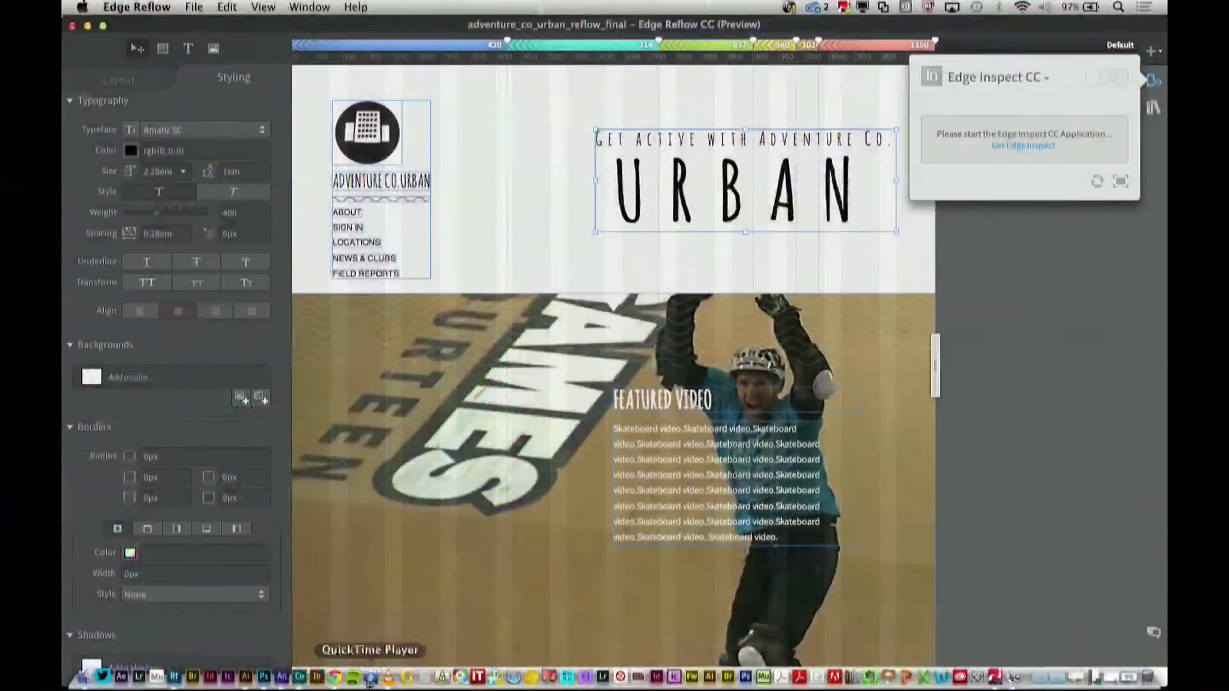
click(83, 677)
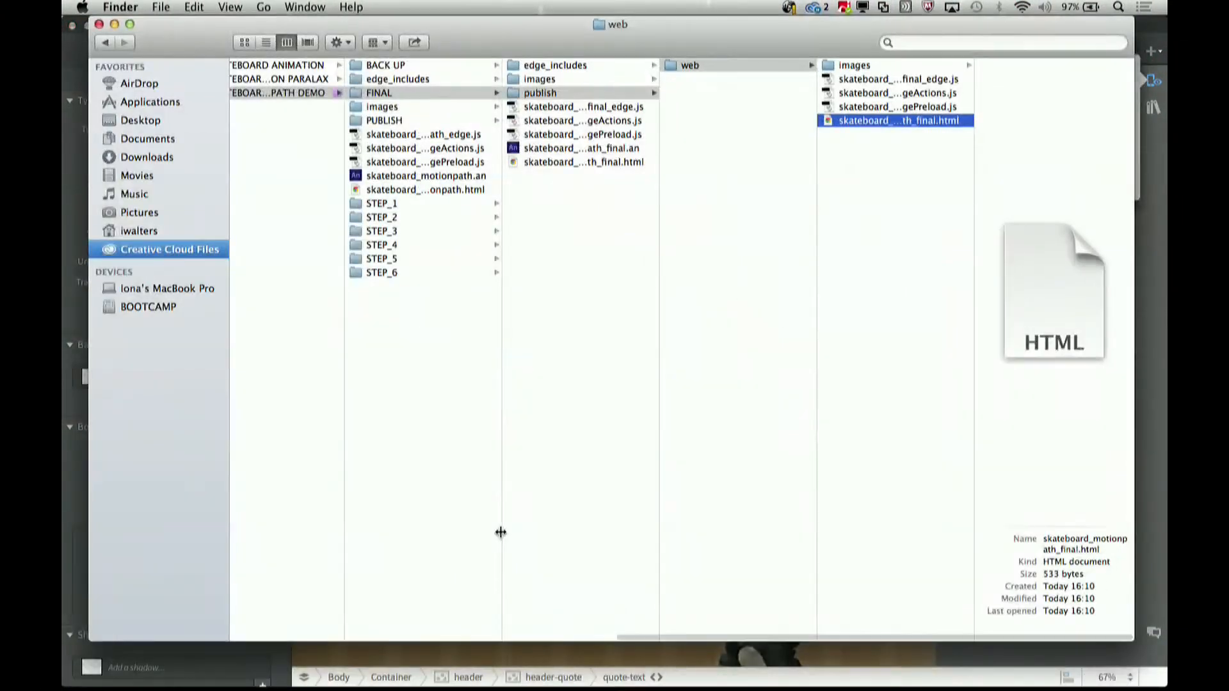
click(147, 249)
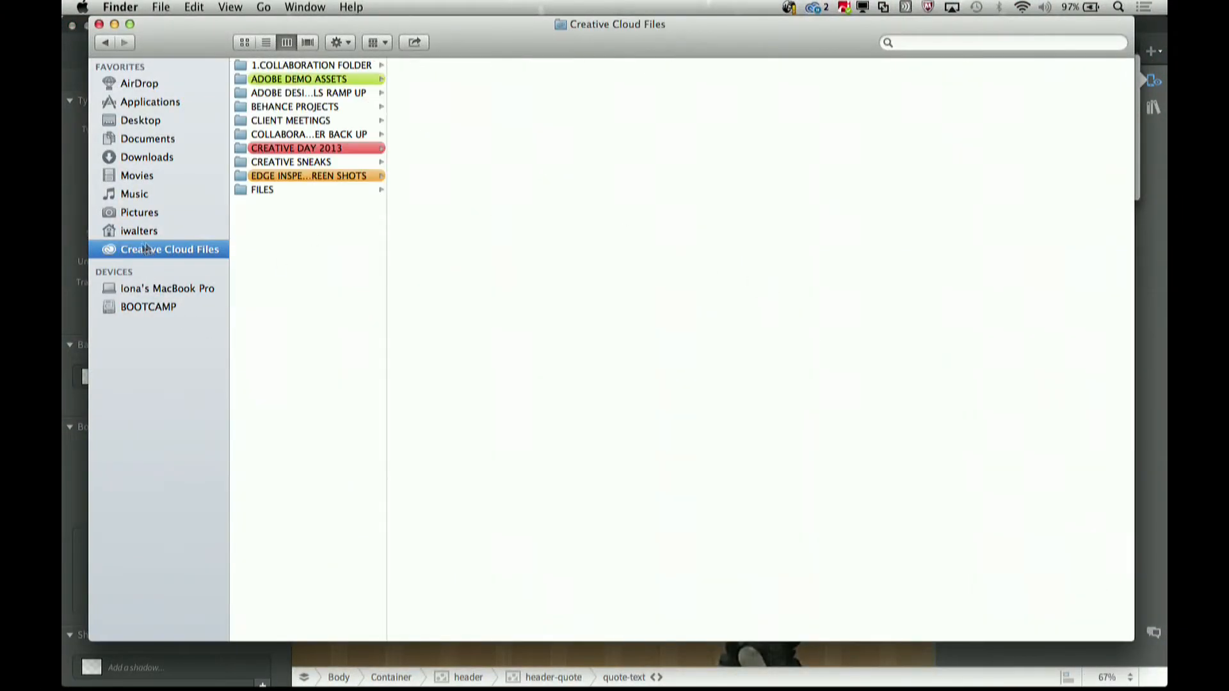
click(258, 179)
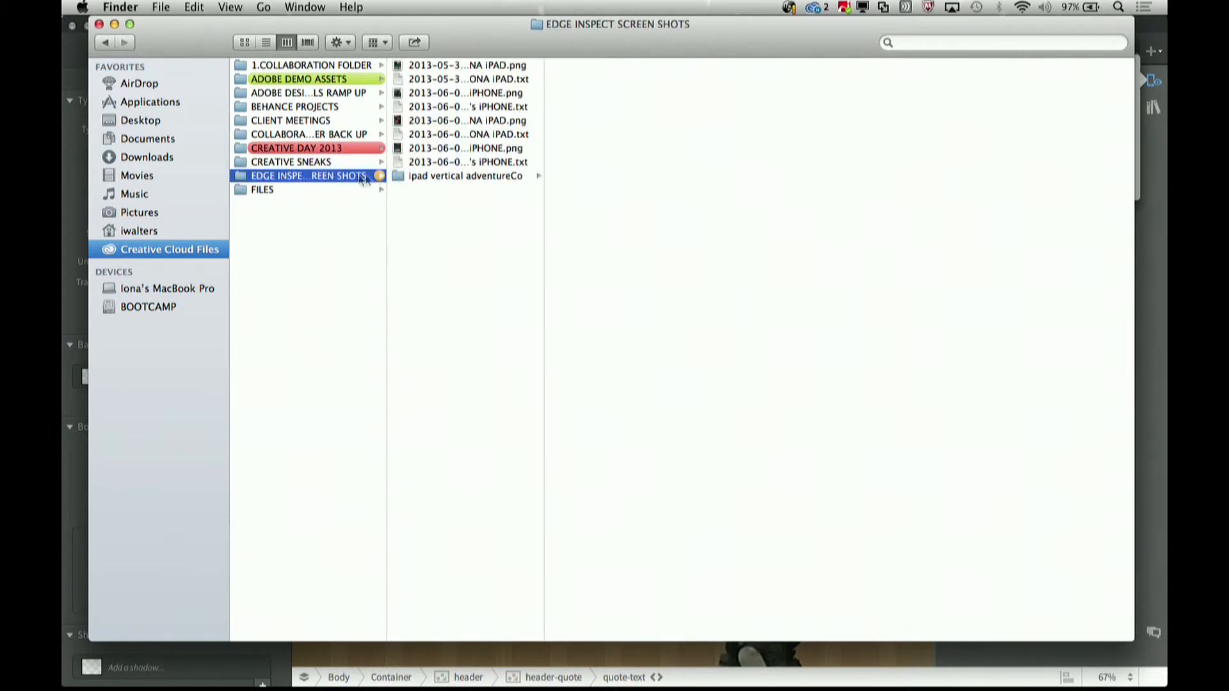
drag(544, 196, 686, 203)
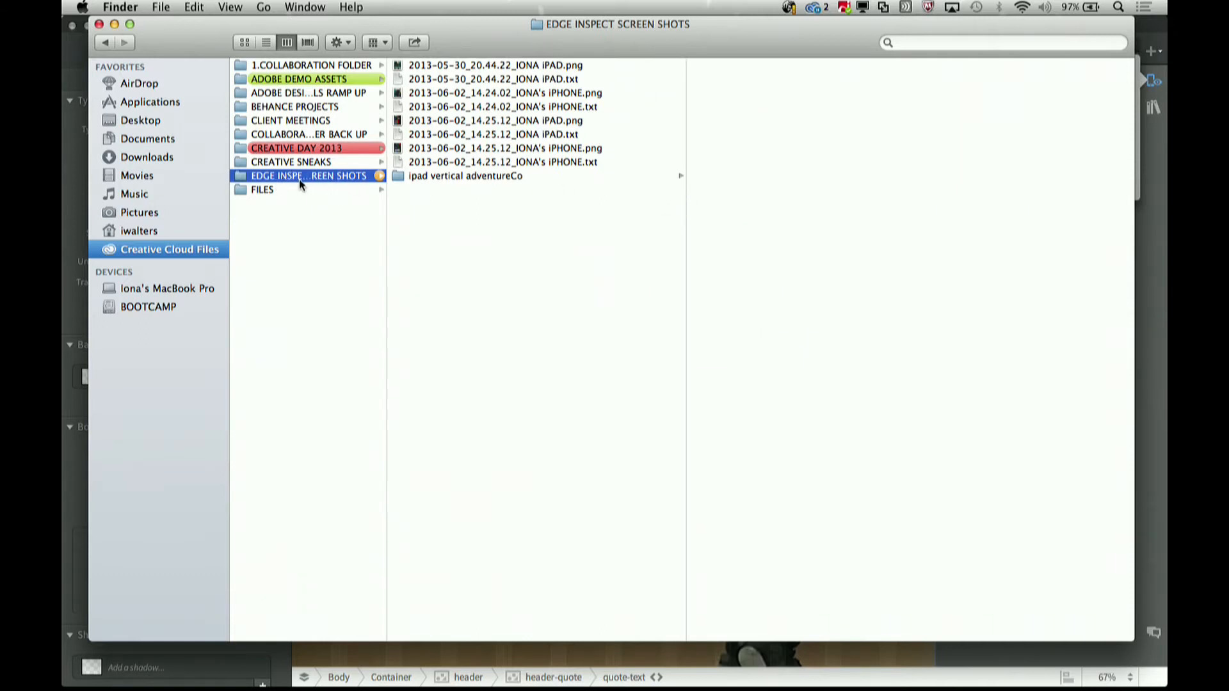
click(397, 177)
click(786, 67)
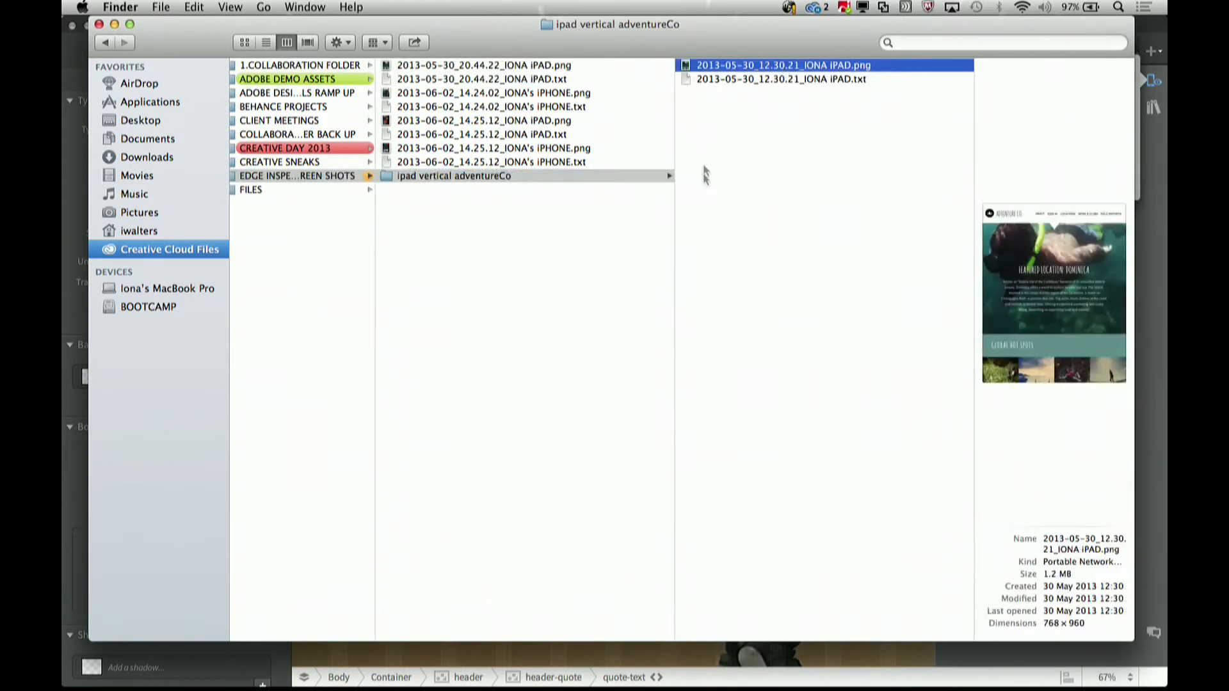
key(space)
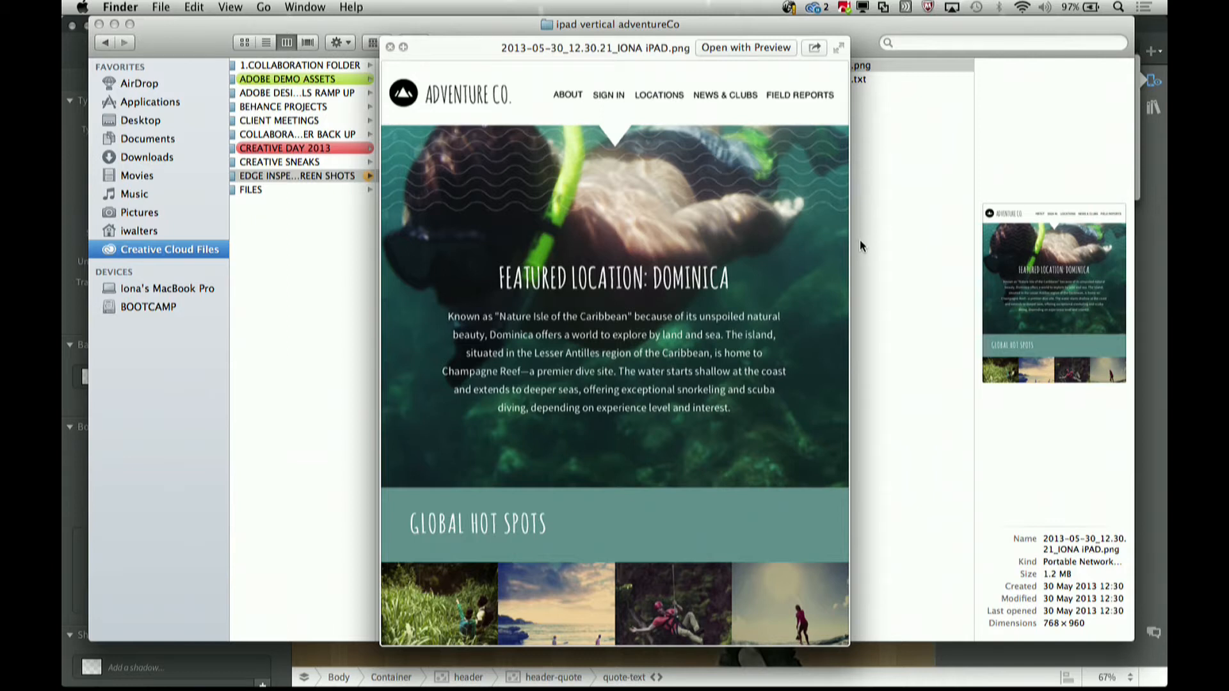
click(929, 187)
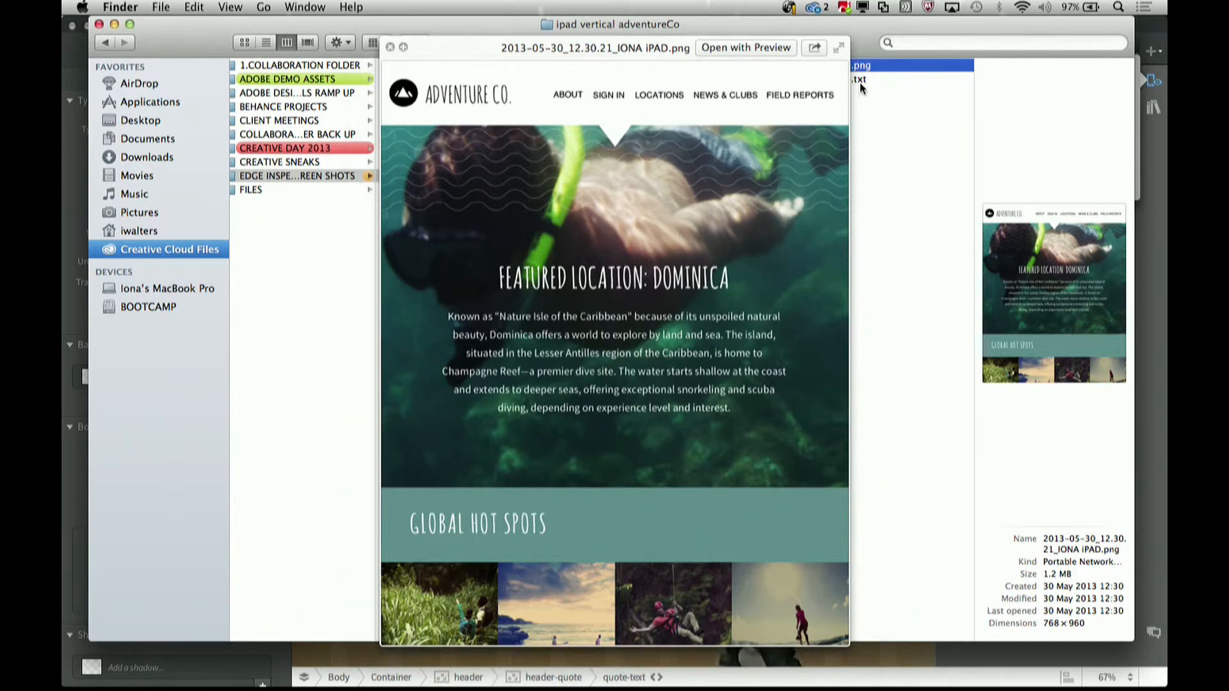
click(859, 80)
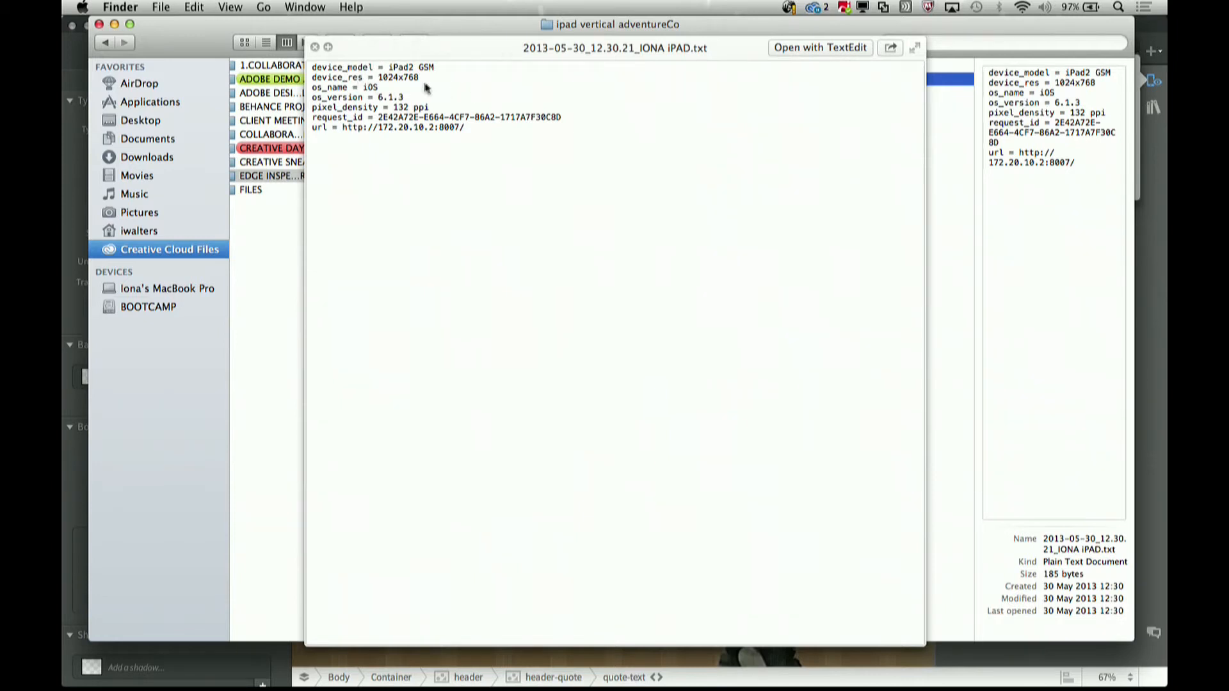
click(316, 46)
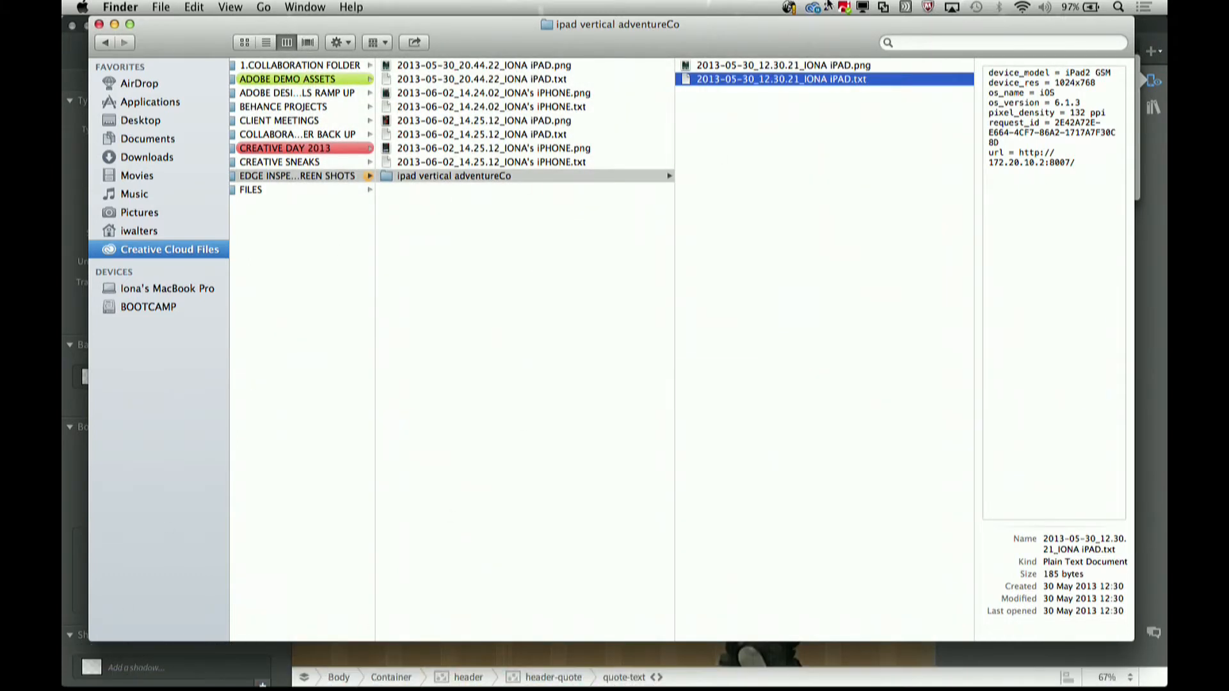
click(801, 221)
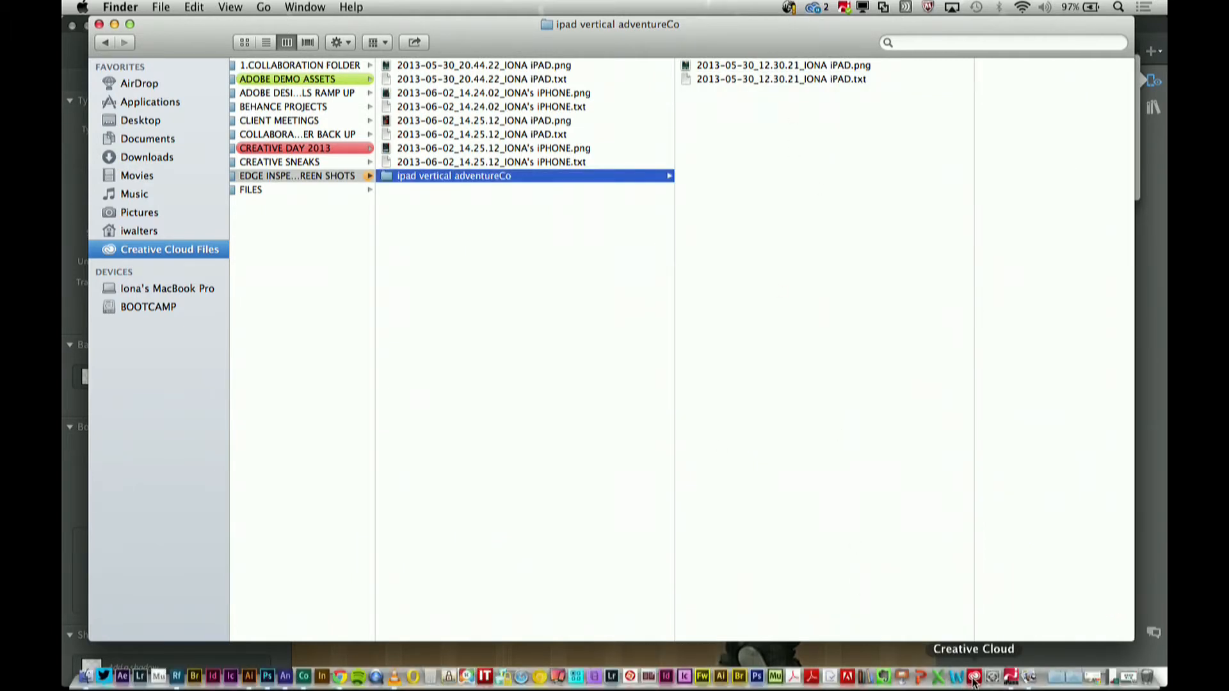
click(1096, 679)
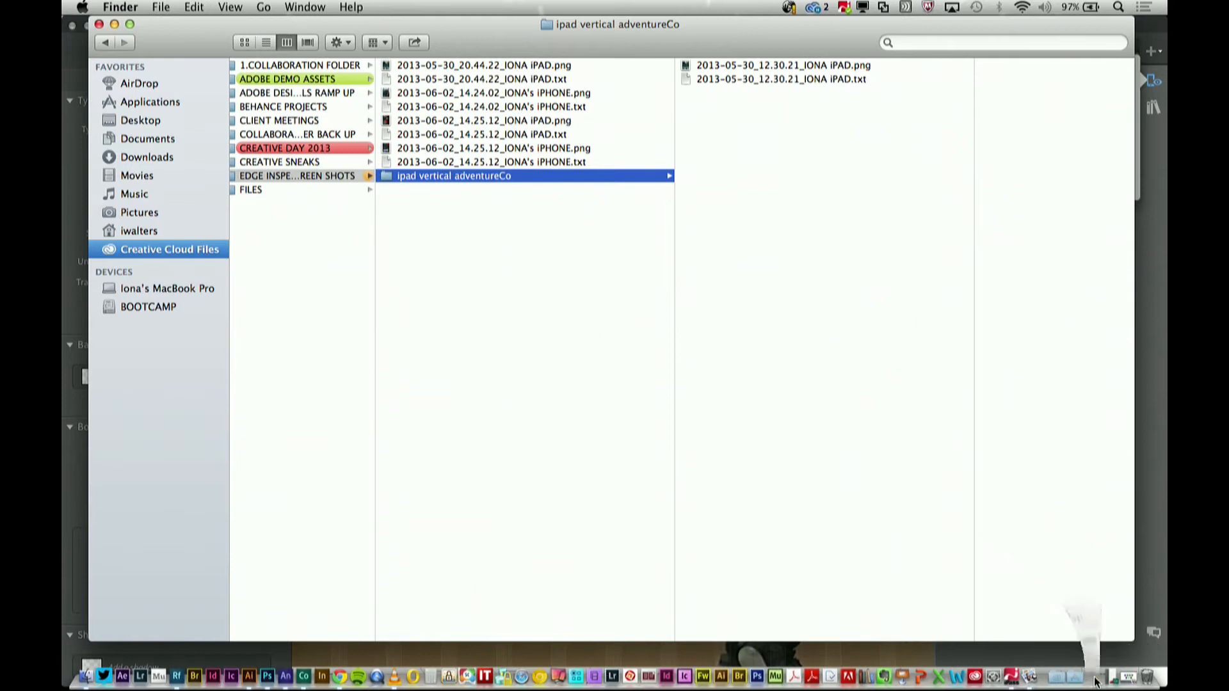
click(633, 33)
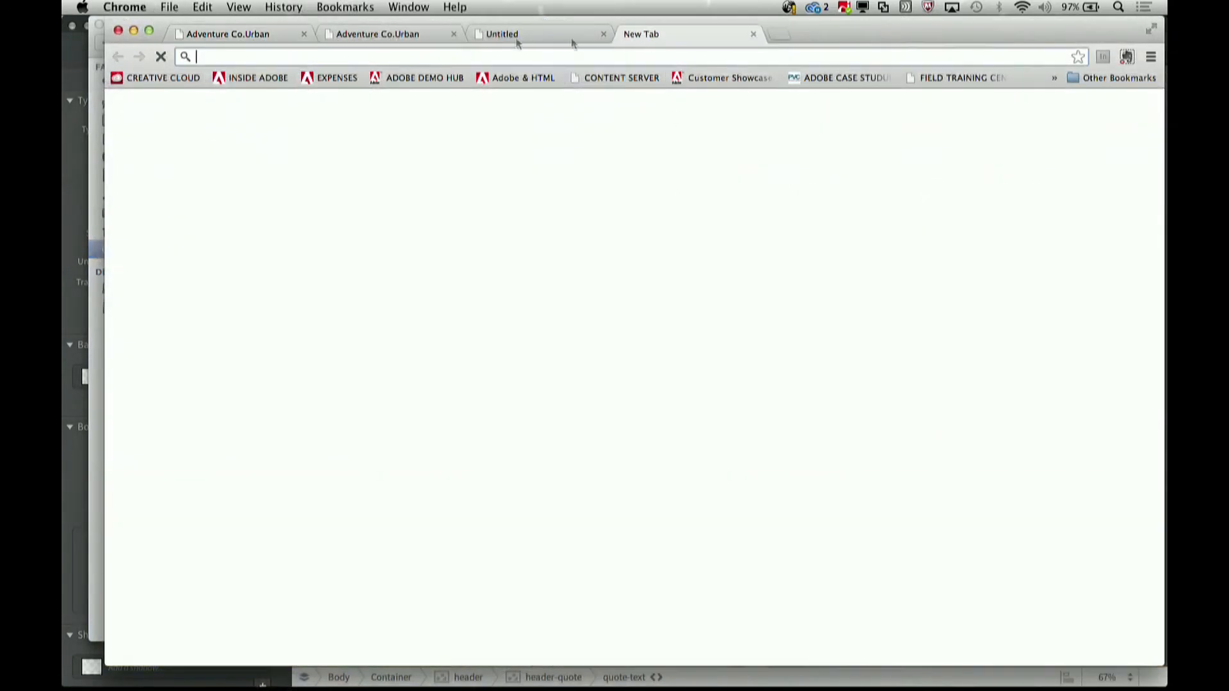
click(172, 79)
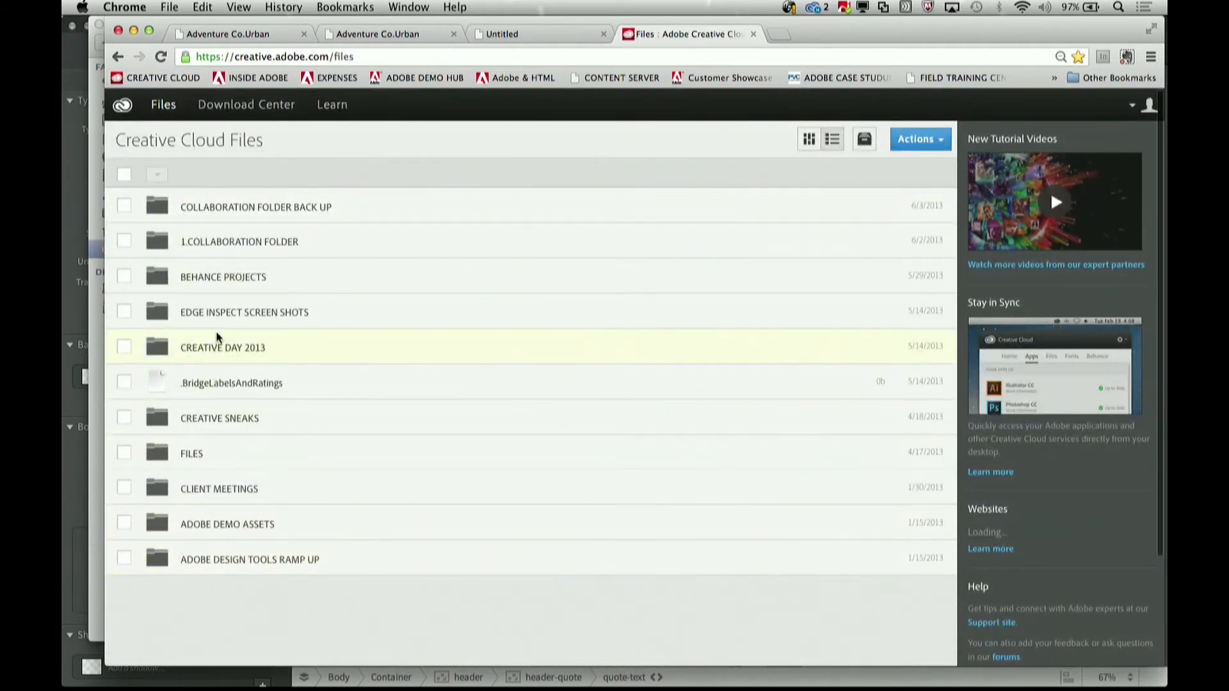
click(216, 313)
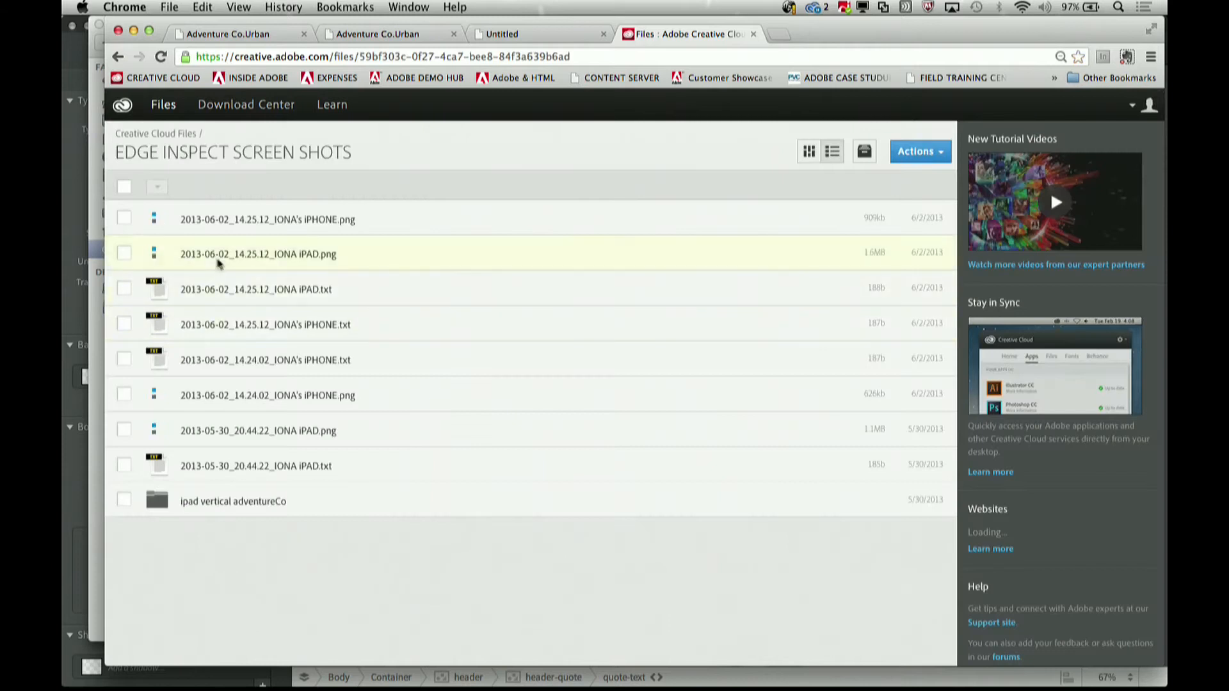
click(194, 434)
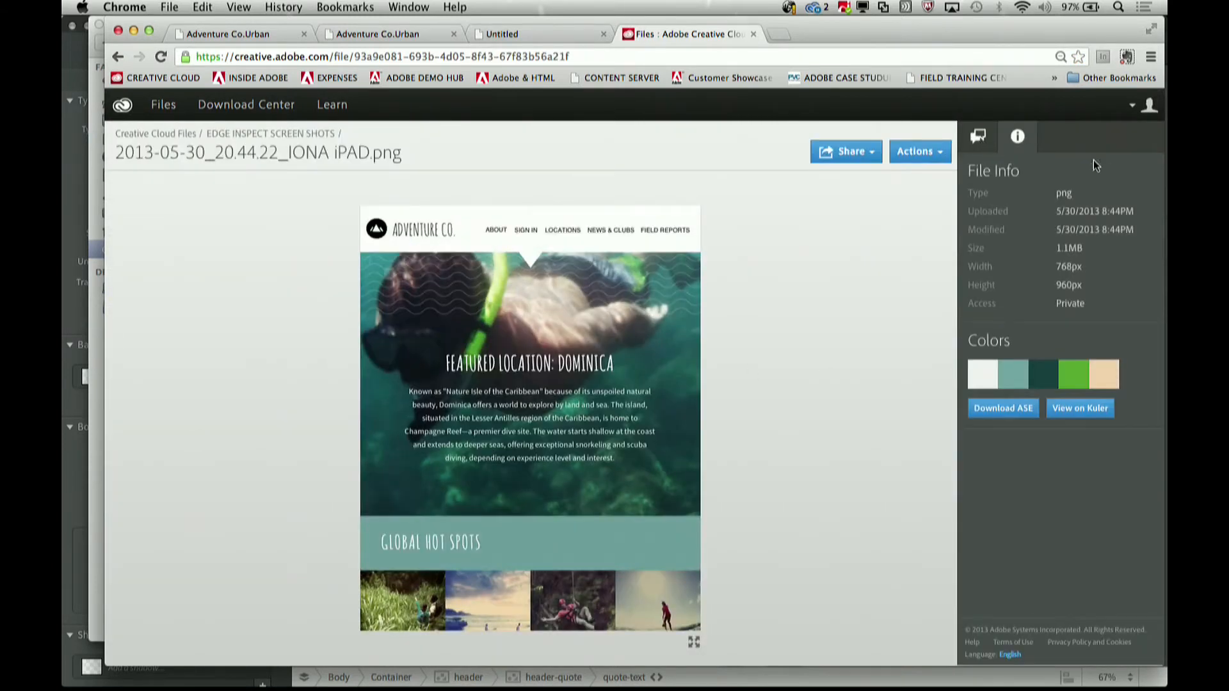
Show the iPad screenshot's activity with an empty comment entry, and close the Creative Cloud Files page.
click(978, 137)
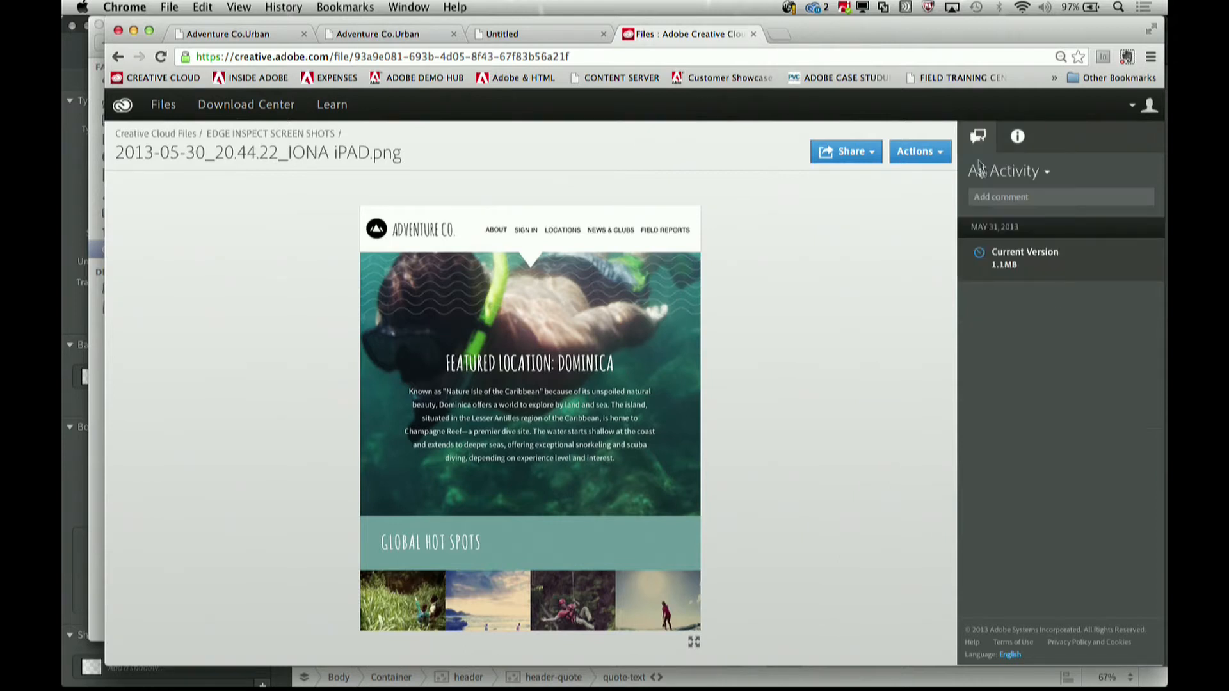
click(993, 203)
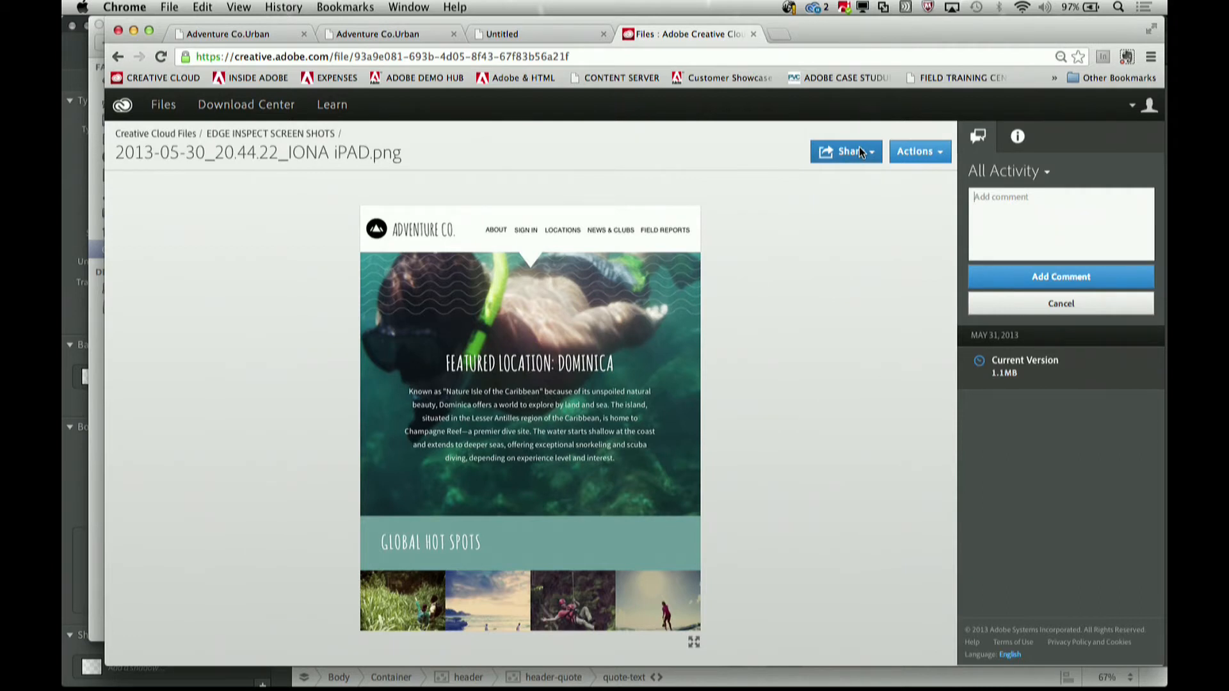
click(754, 34)
Switch to Edge Reflow, deselect the URBAN quote text, and widen the page beyond the 1250 px breakpoint.
mouse_move(269, 684)
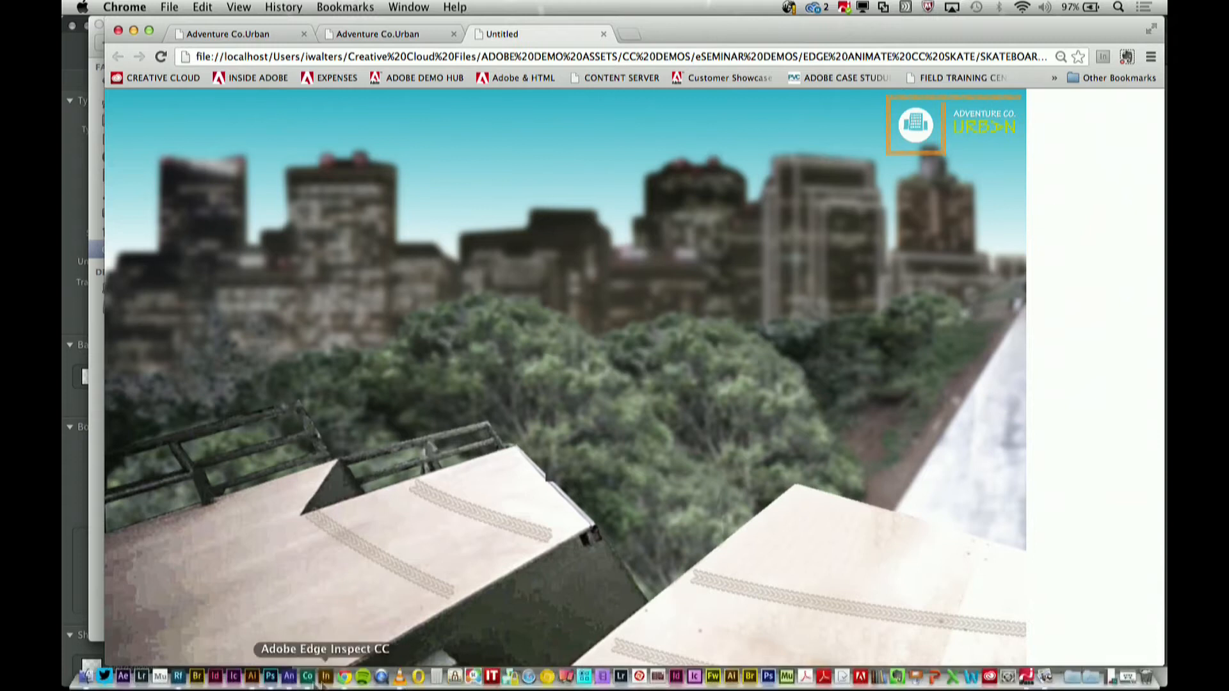
click(307, 678)
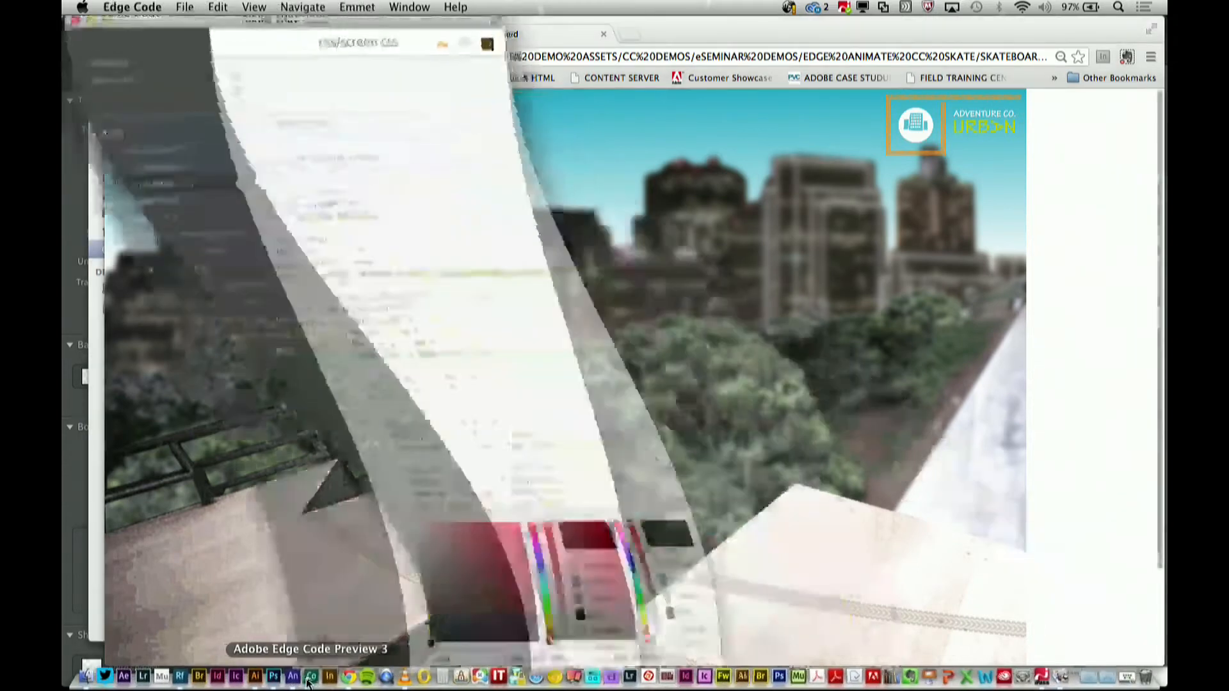
click(180, 676)
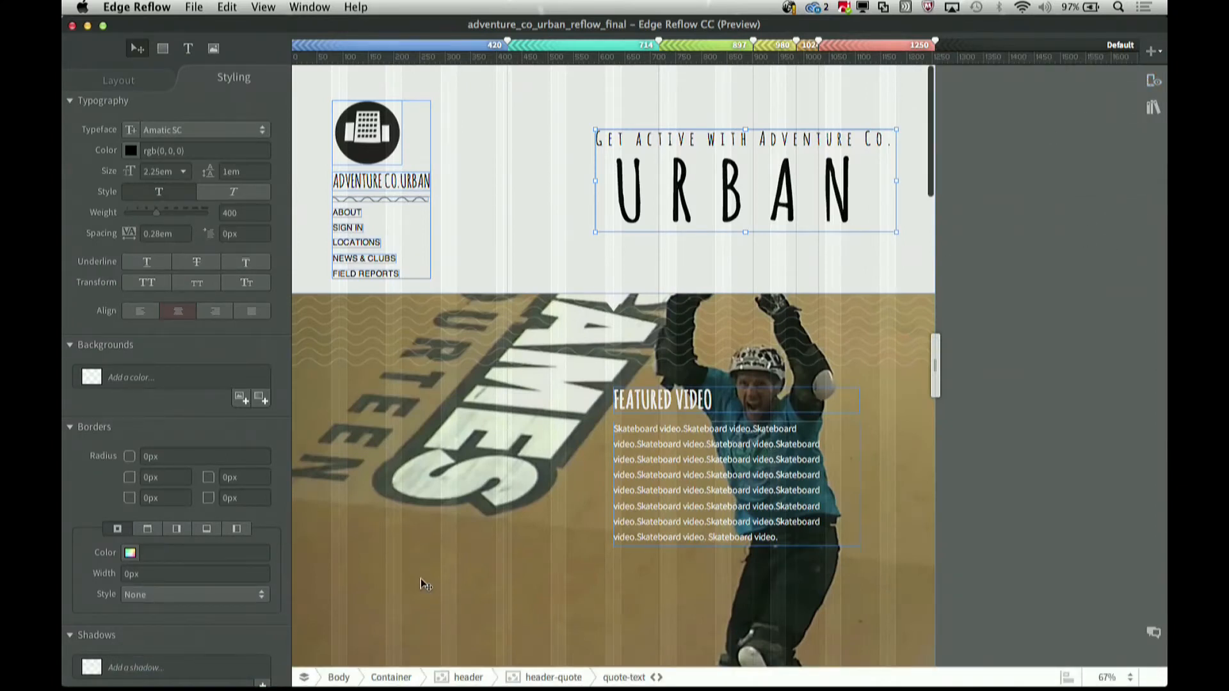
click(965, 325)
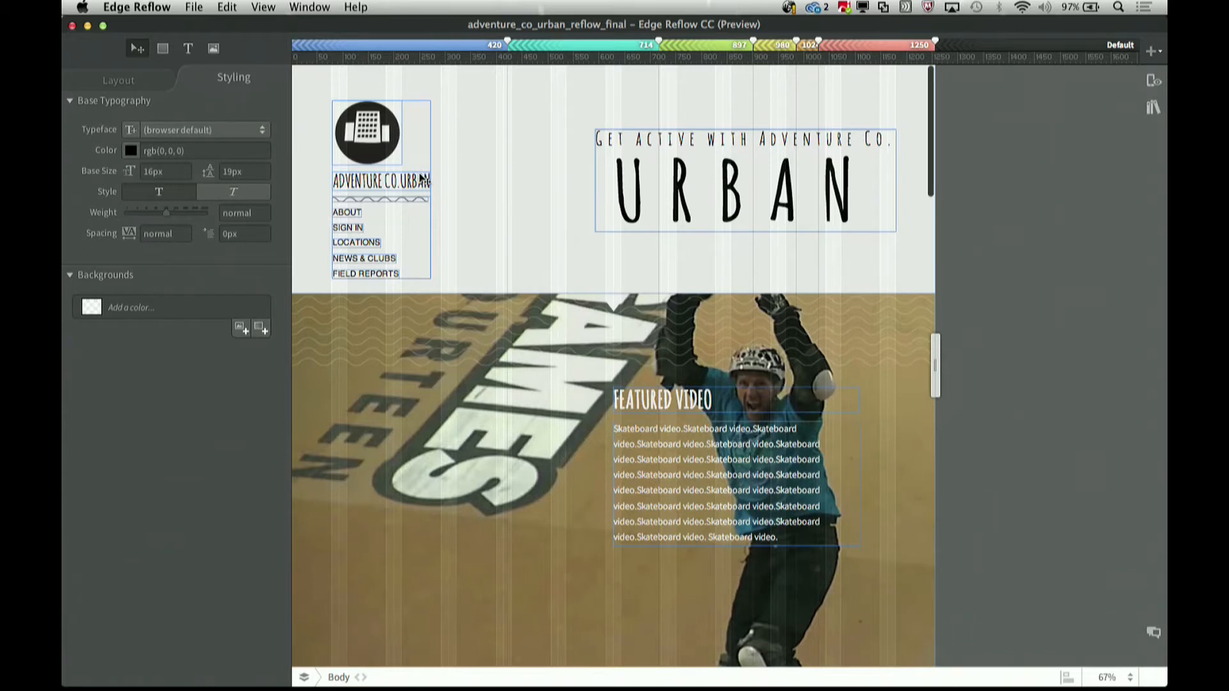
drag(936, 351, 1138, 364)
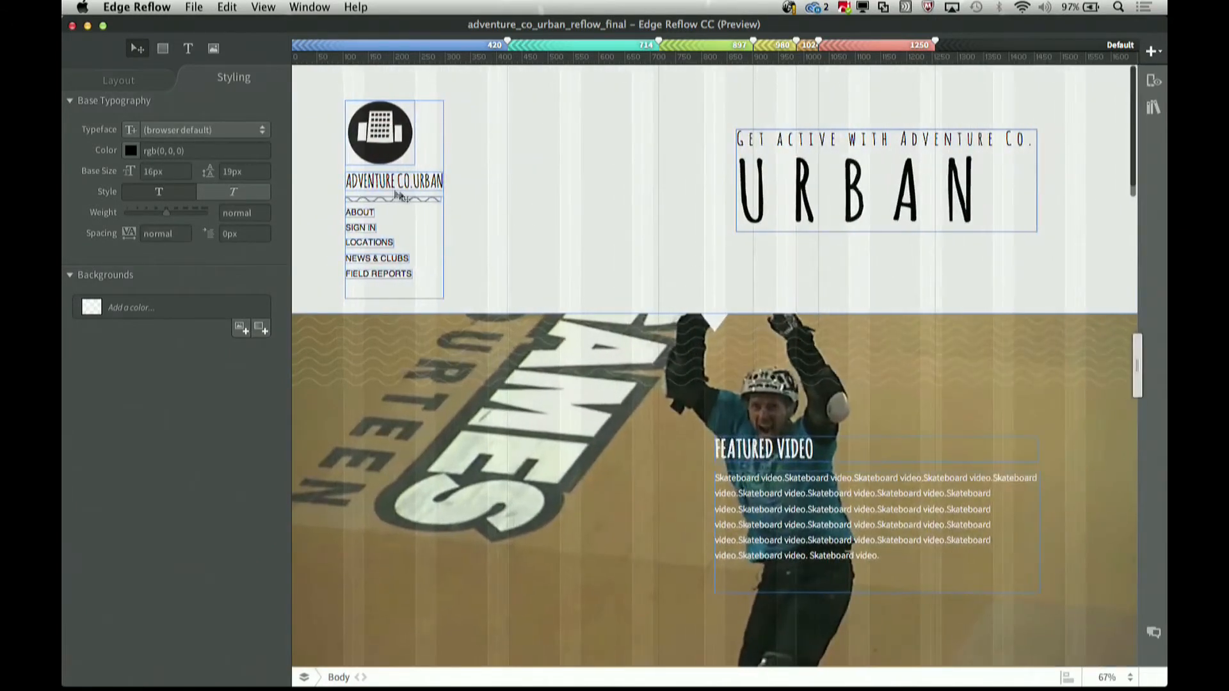
Select the nav-items box in the header and examine its place and child elements in the page's element hierarchy.
click(371, 231)
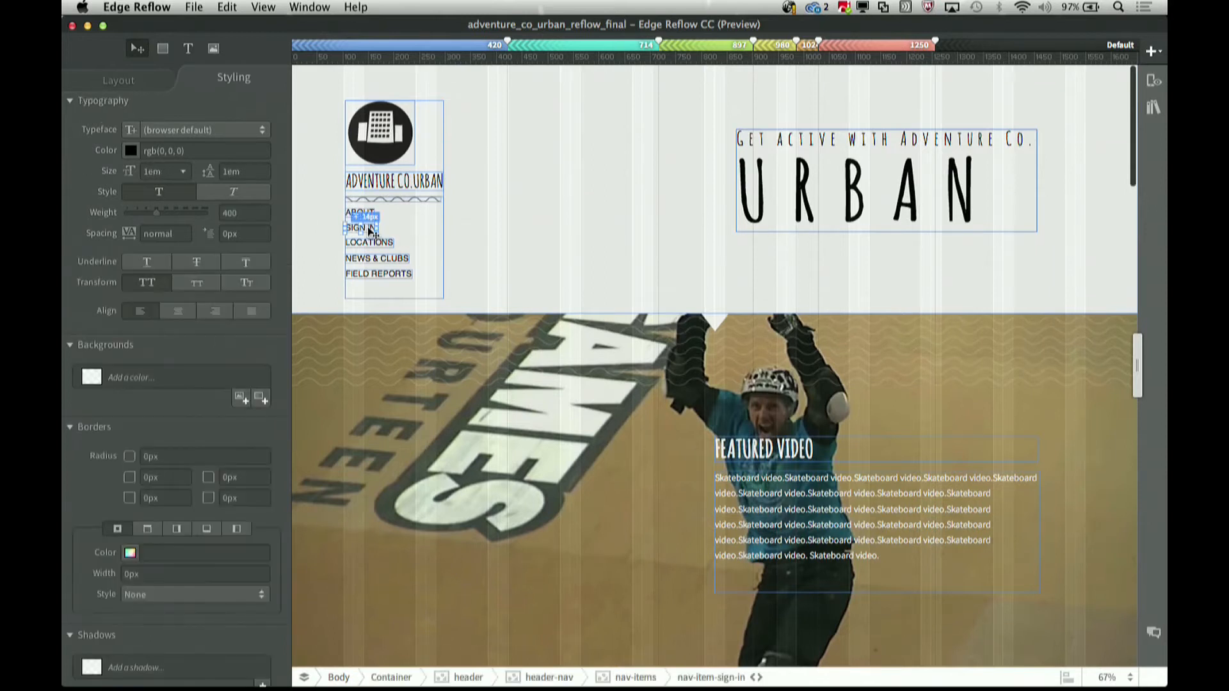
click(435, 224)
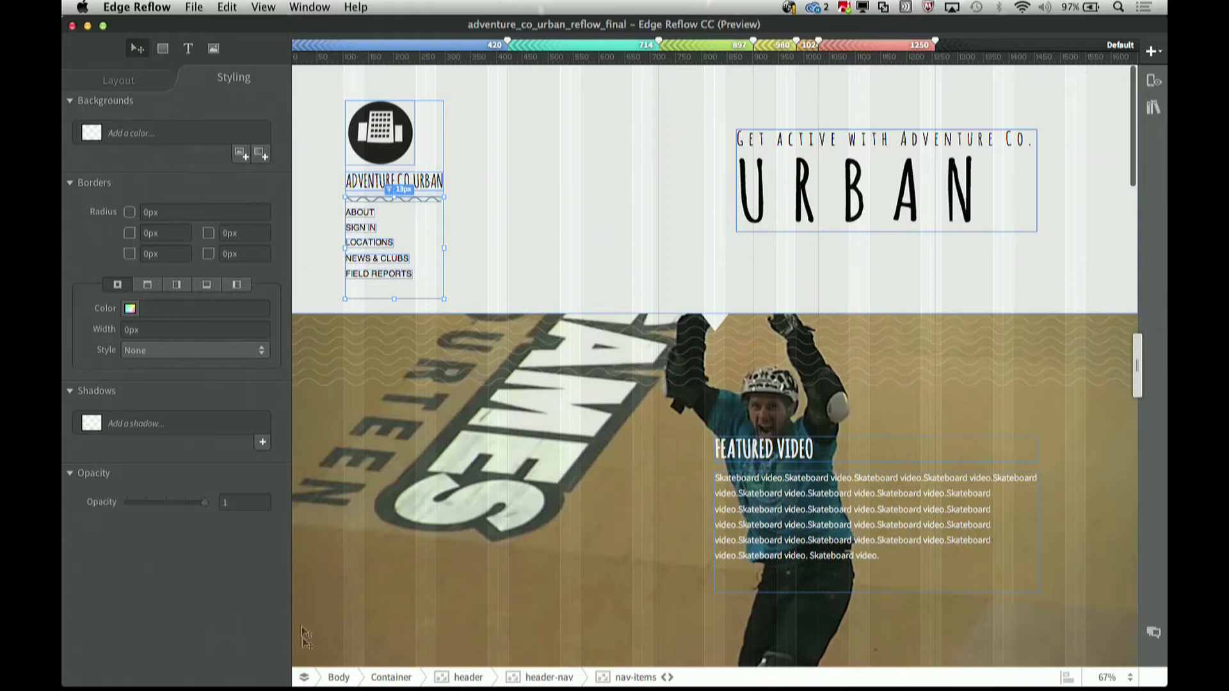
click(304, 678)
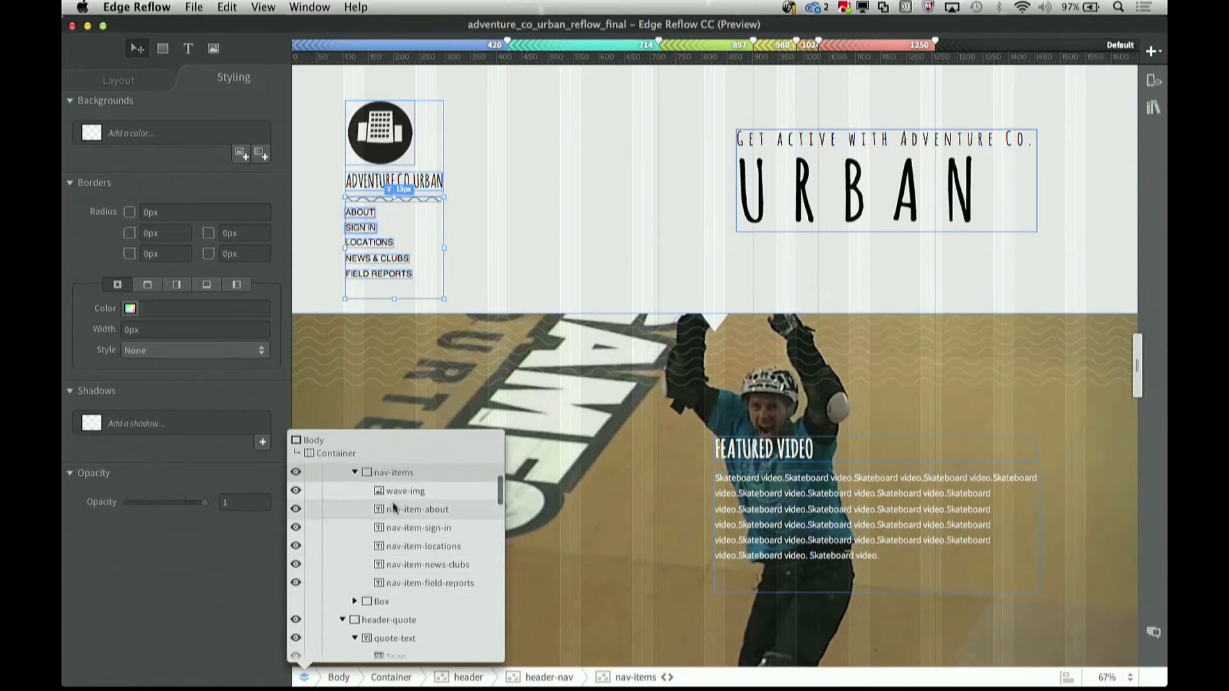
scroll(501, 497, up, 1)
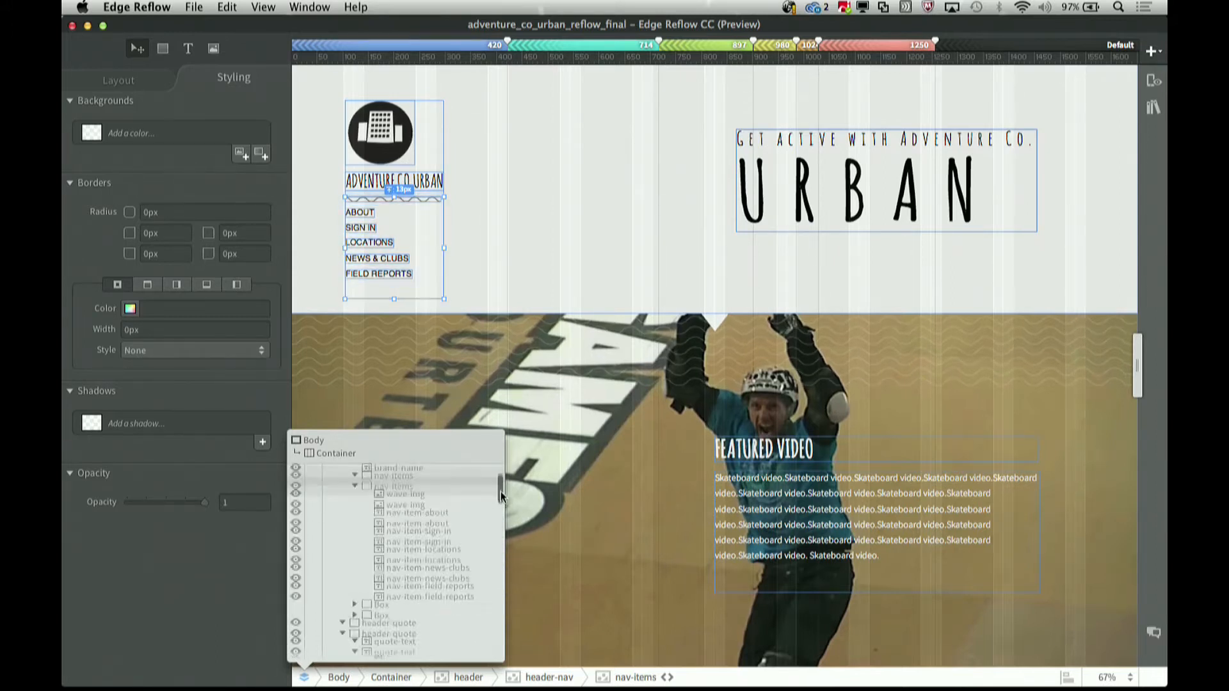
scroll(502, 496, up, 2)
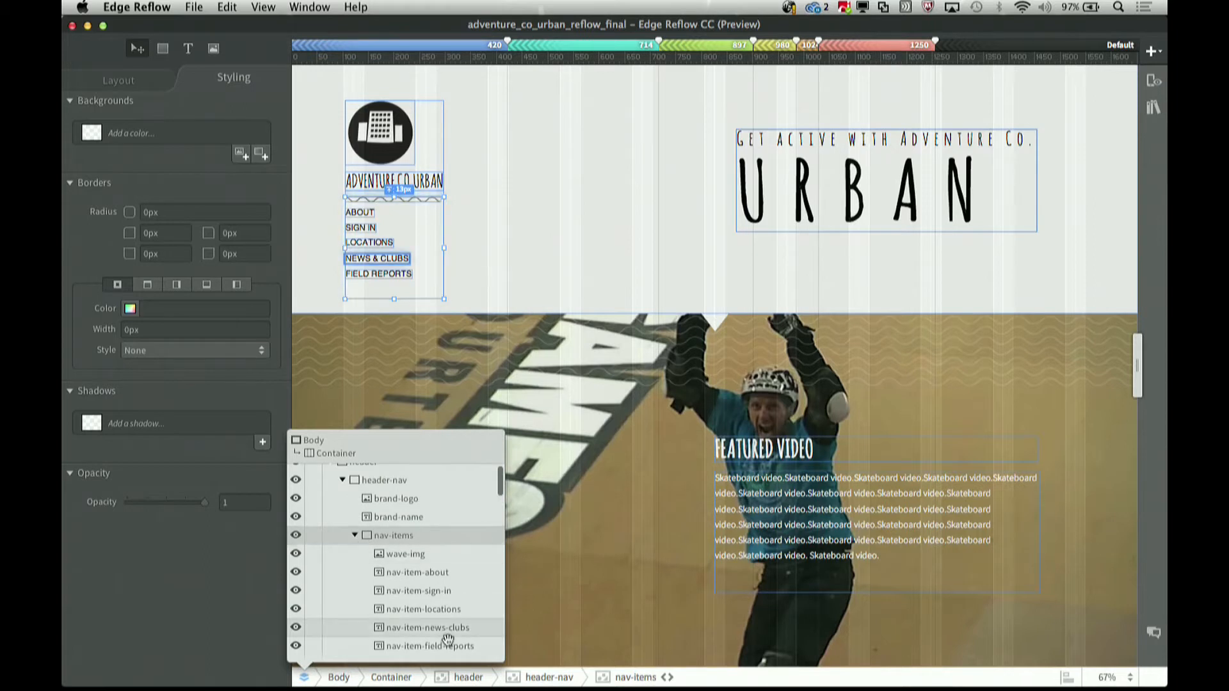
Examine the CSS rules of the nav-items box for each breakpoint, and close the code view.
click(665, 678)
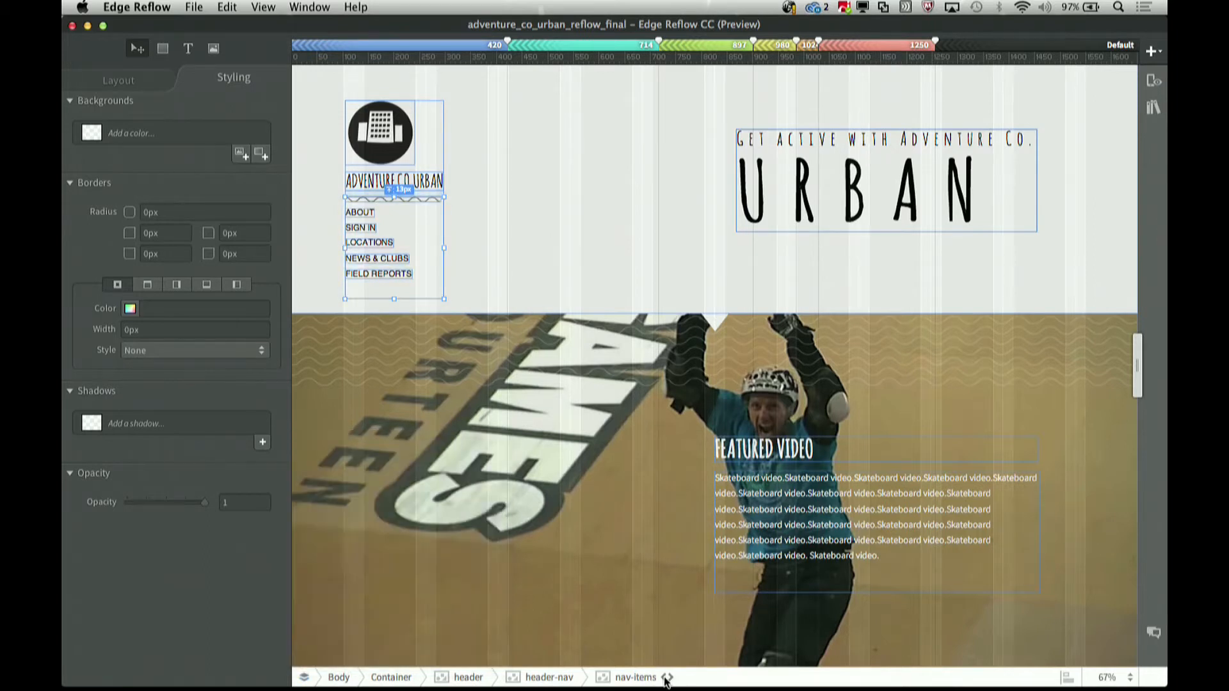
click(666, 678)
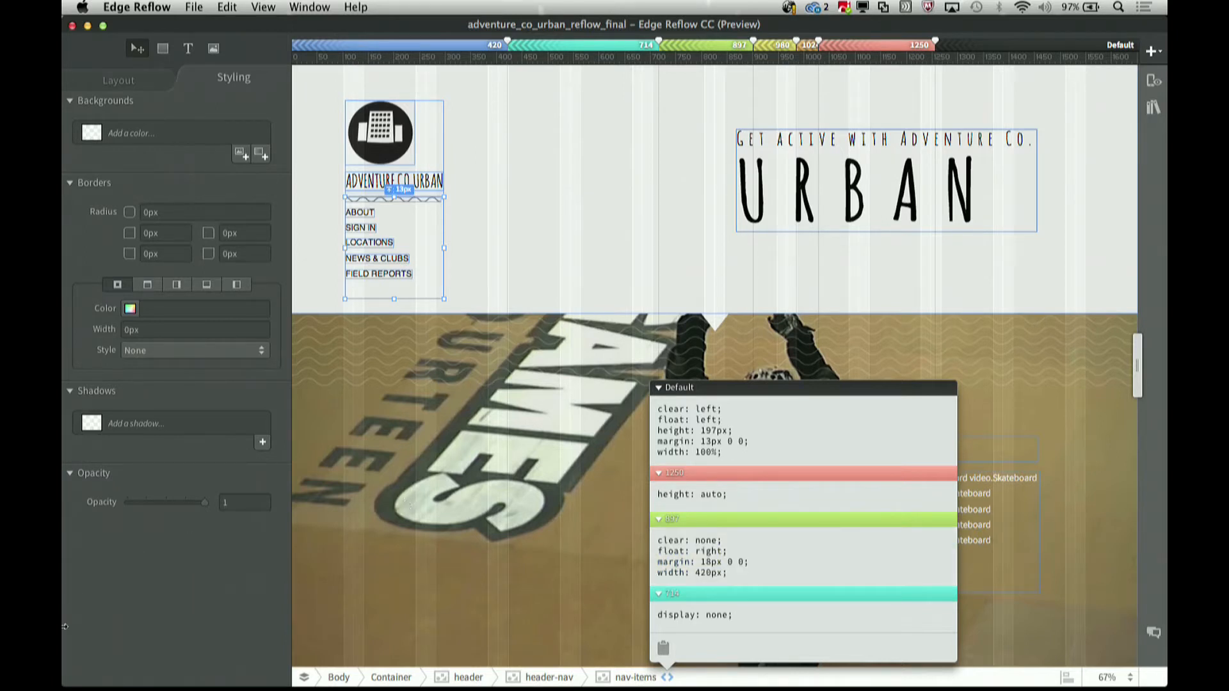
click(156, 558)
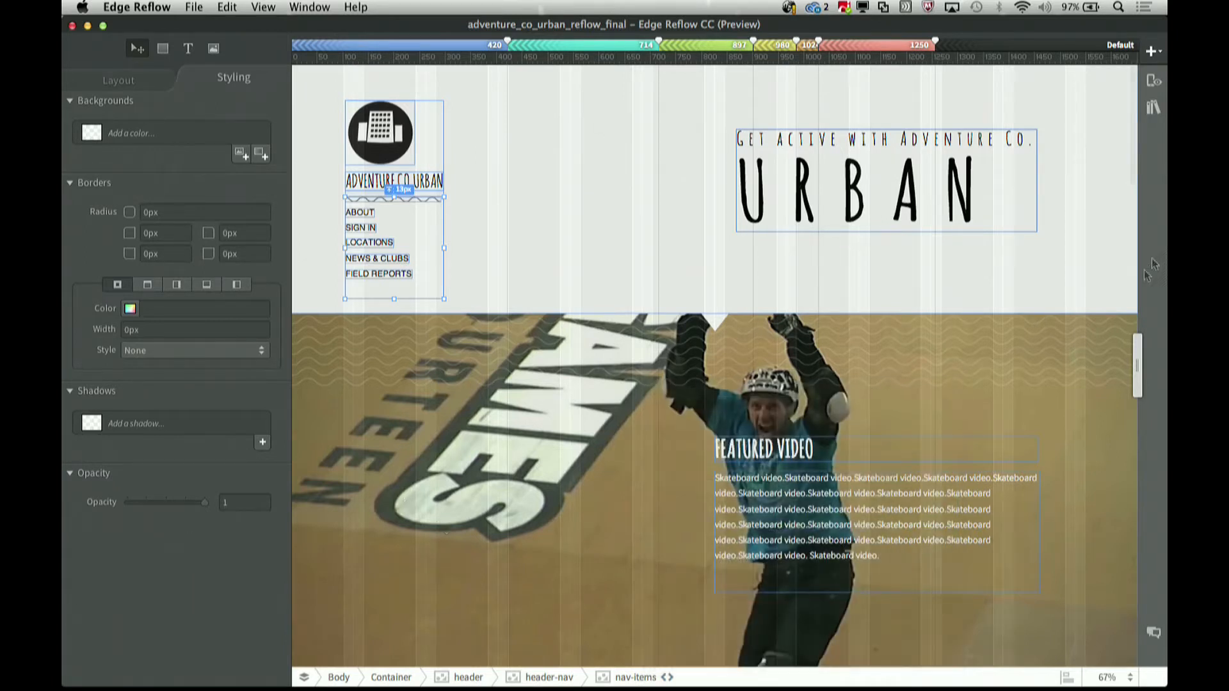
Narrow the page to the 420 px breakpoint and examine the layout and styling properties of nav-items, including its width unit options.
drag(1137, 356, 514, 276)
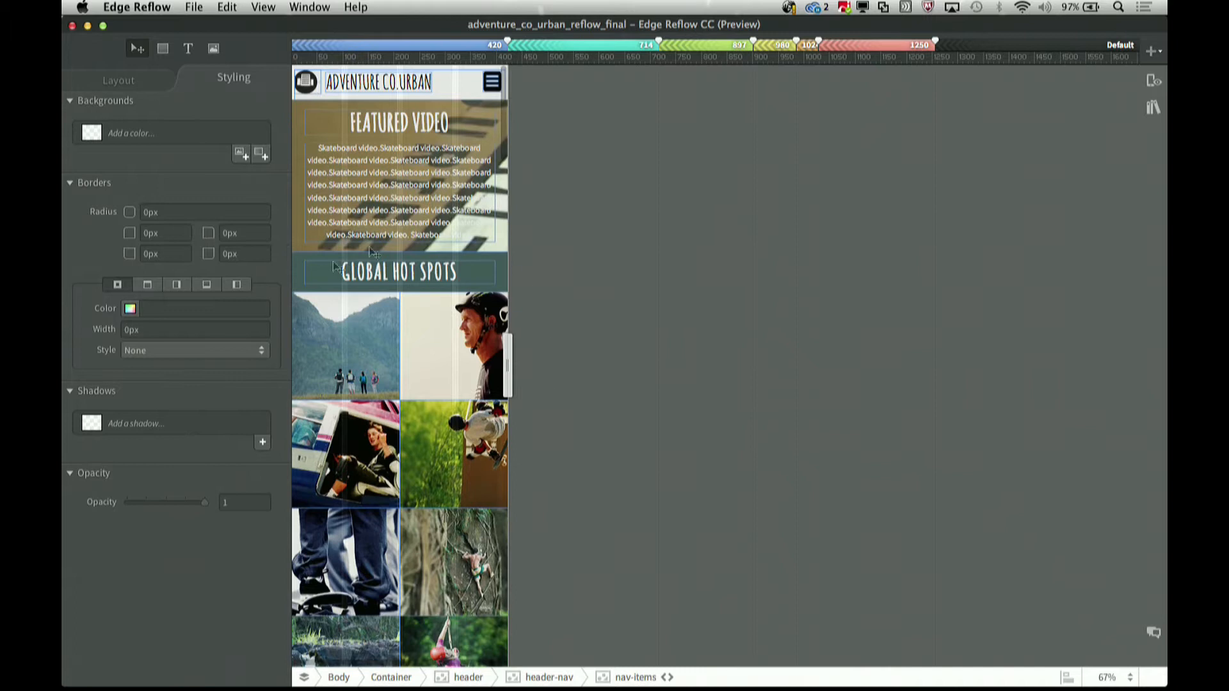
click(122, 80)
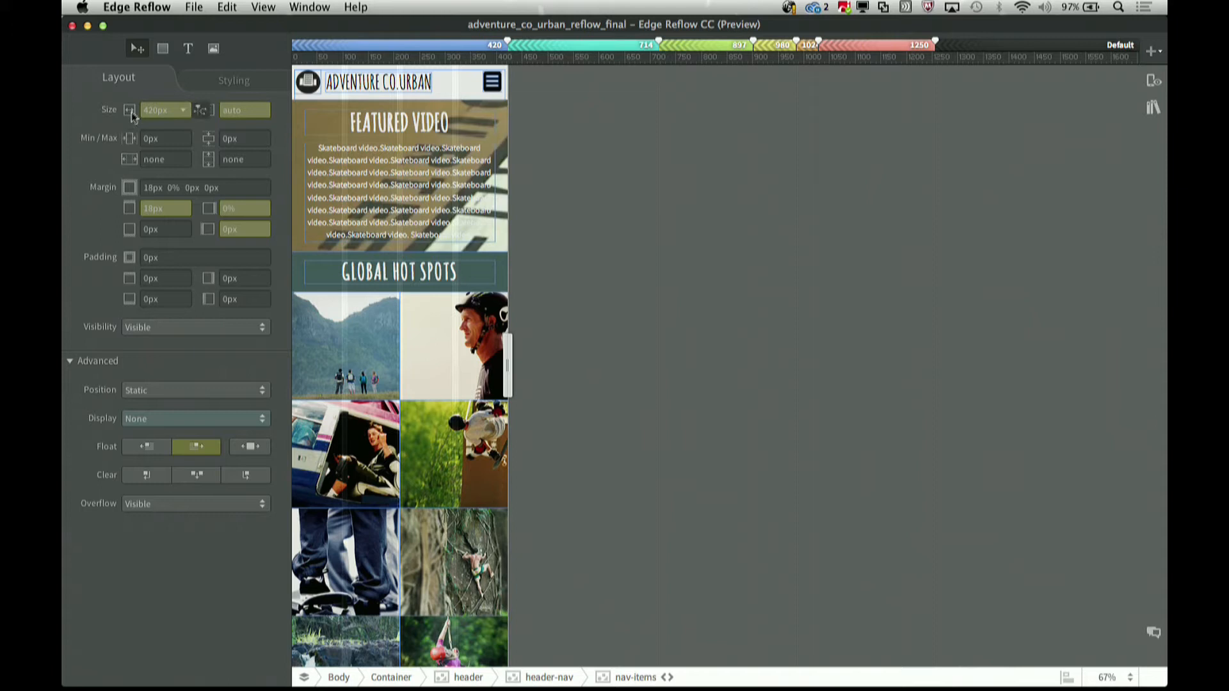
click(184, 111)
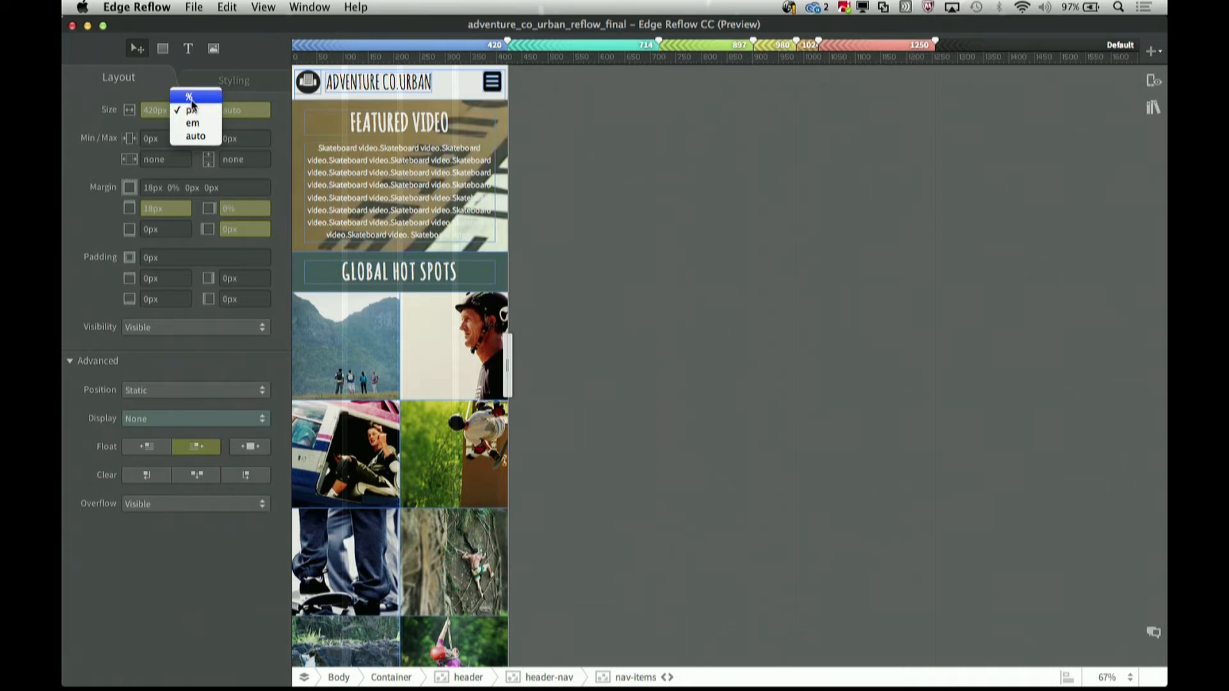
click(90, 111)
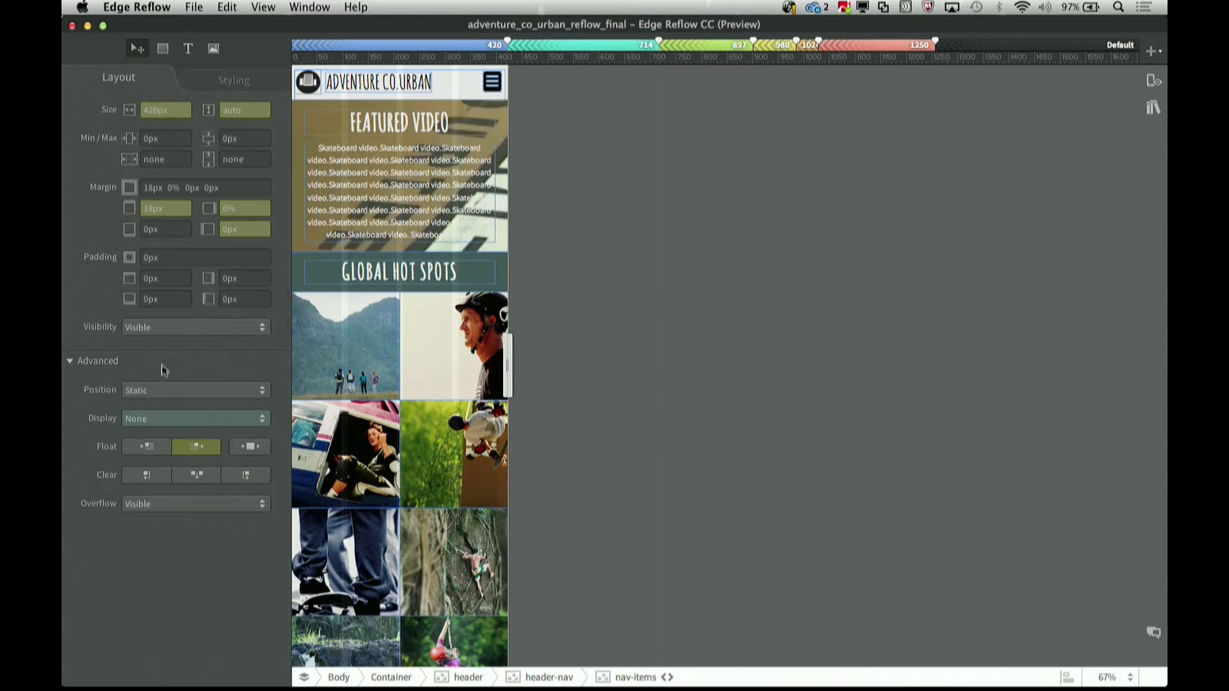
click(211, 80)
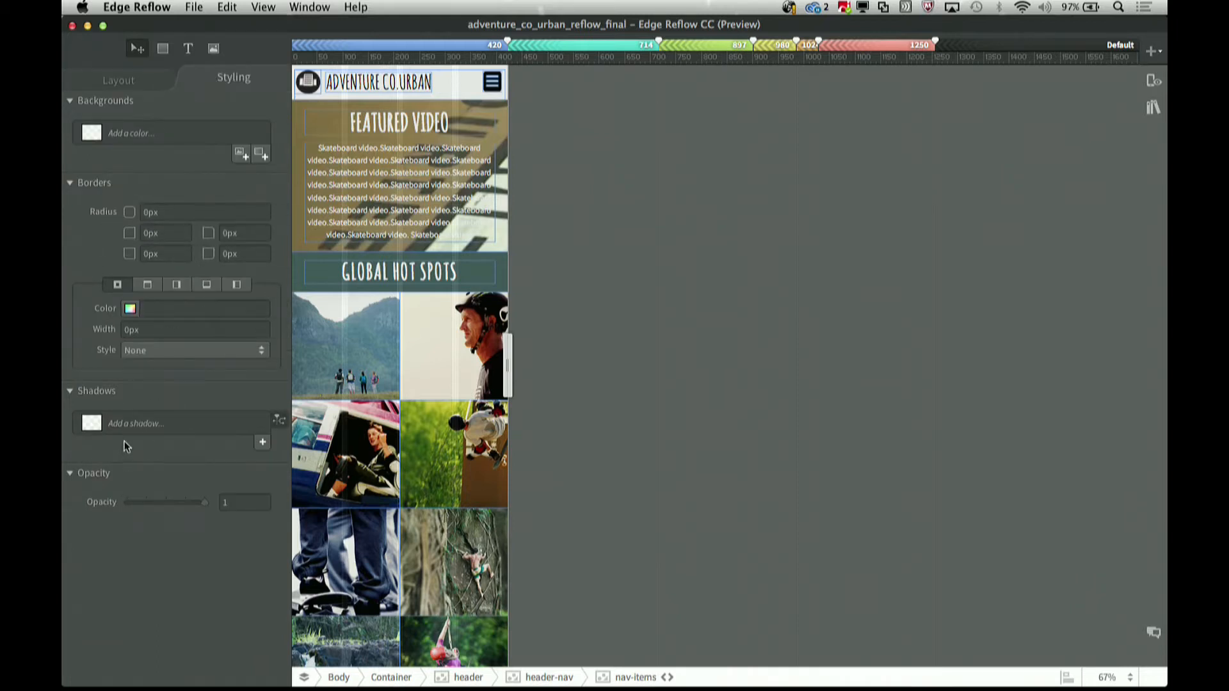
click(119, 80)
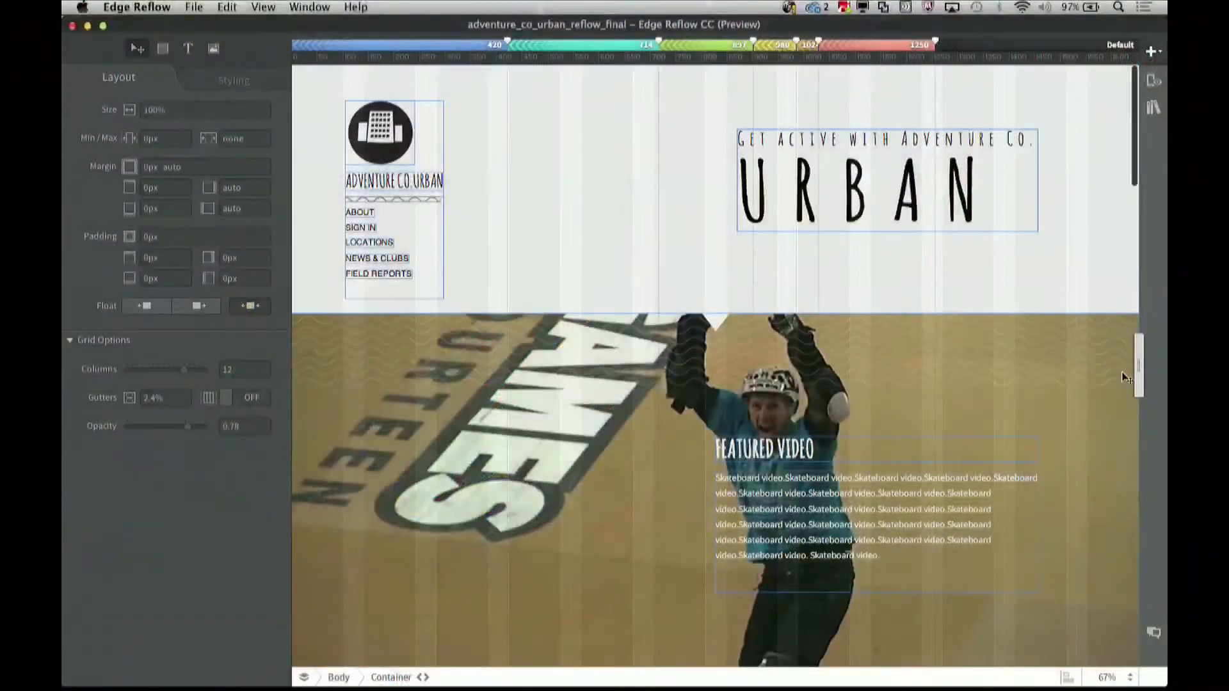
Preview the page at the 897 and 420 px breakpoints down to the Join a Club heading, and widen it beyond 1250 px.
drag(1137, 376, 756, 339)
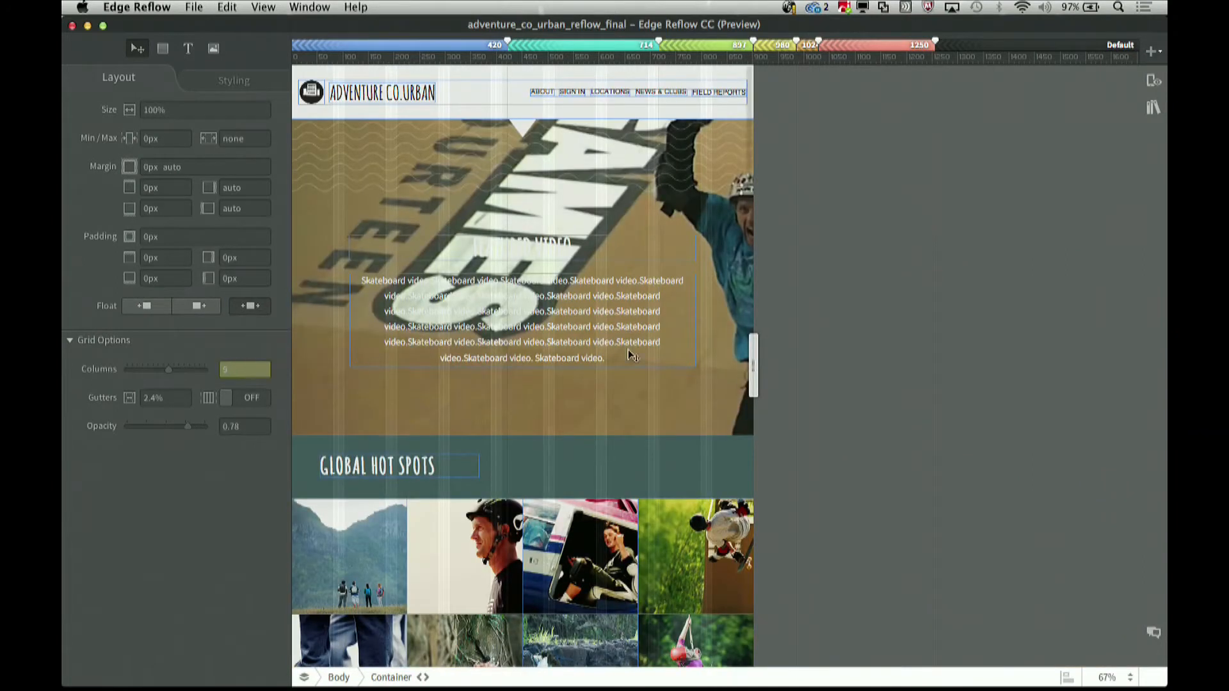
drag(761, 361, 509, 321)
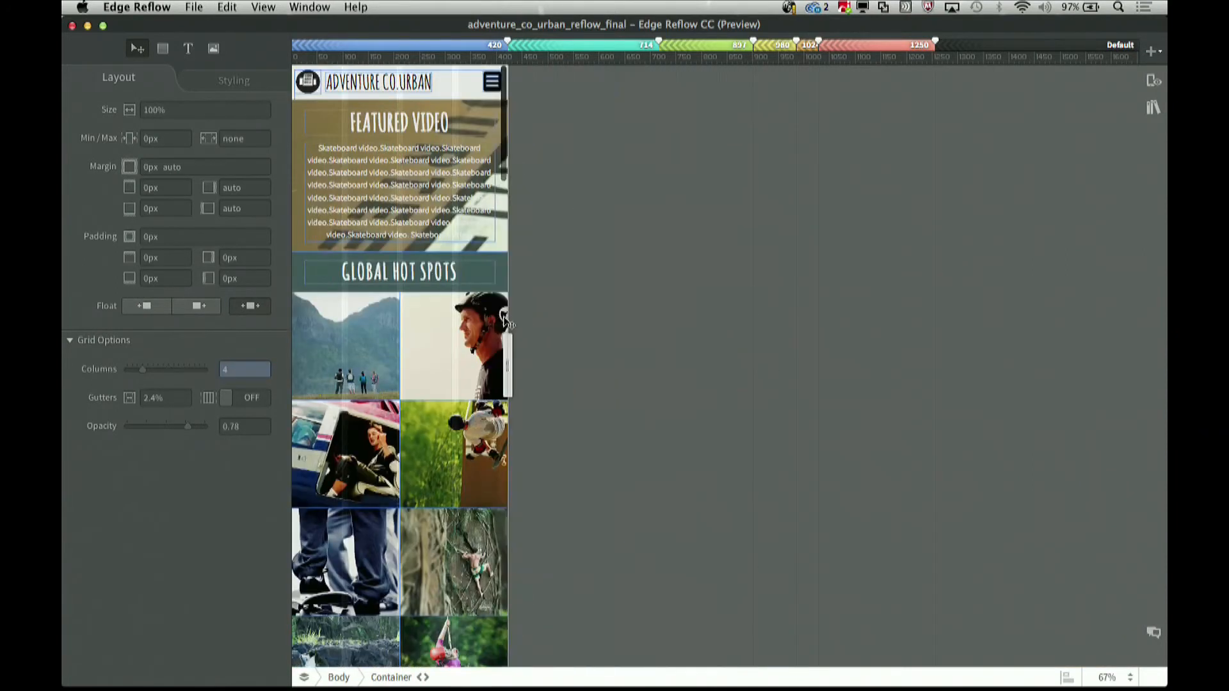
scroll(464, 548, down, 5)
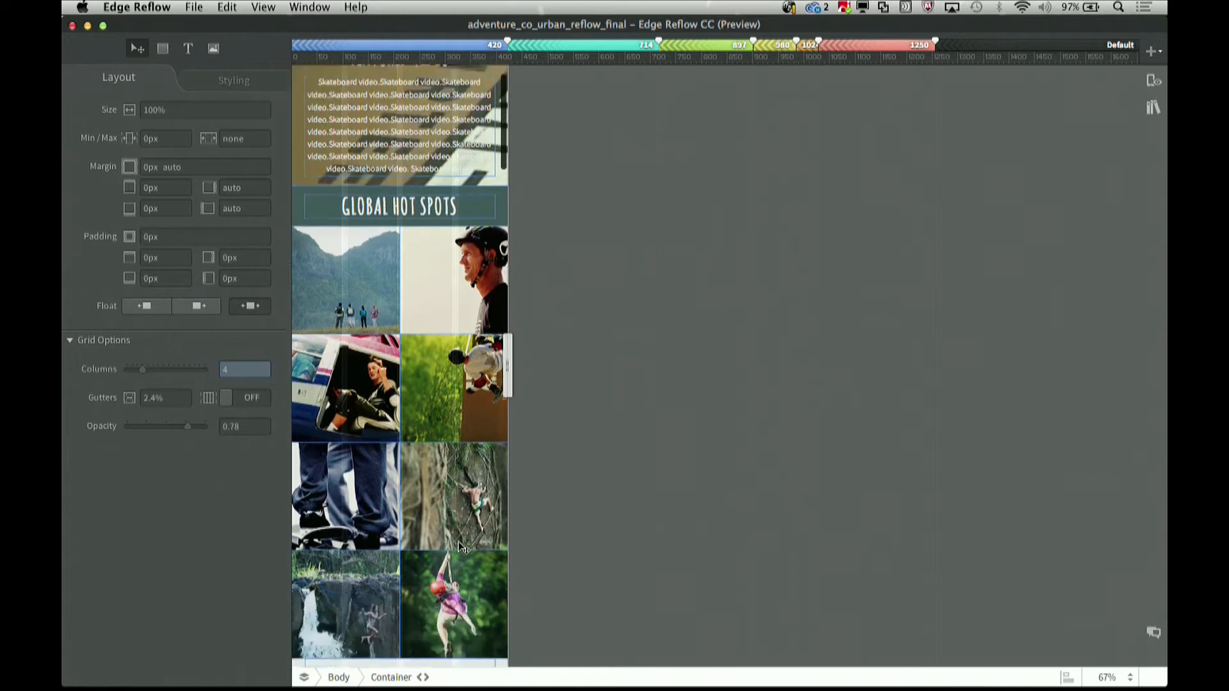
scroll(463, 548, down, 10)
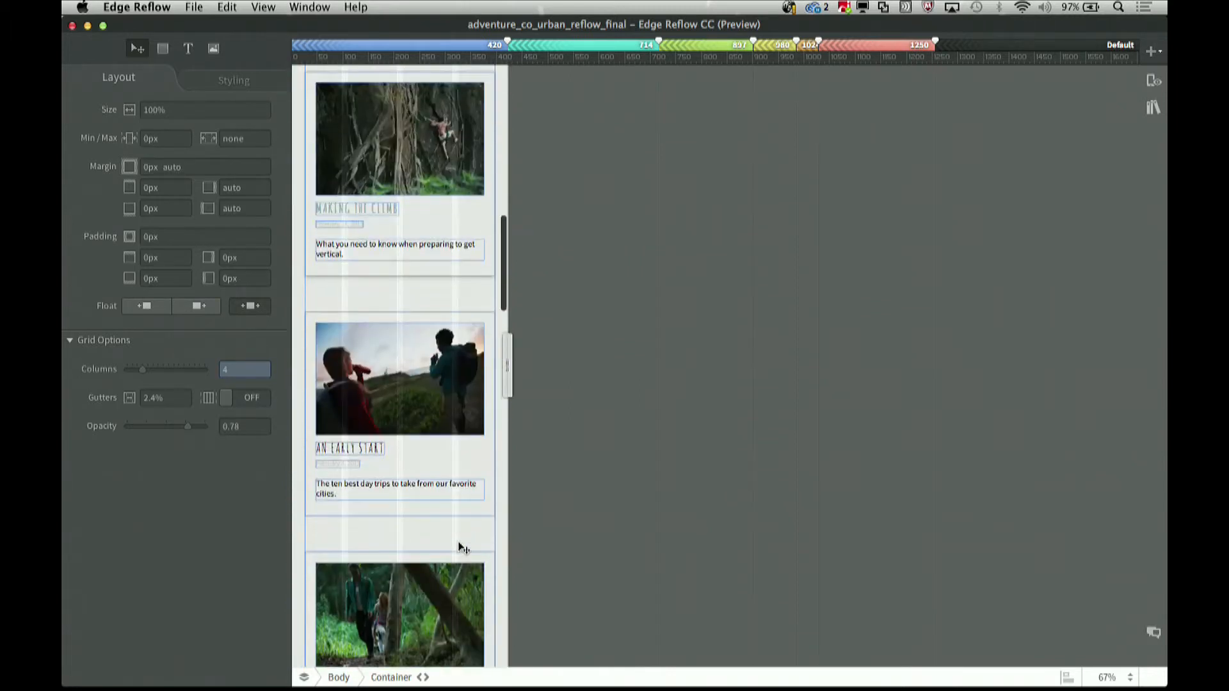
scroll(464, 548, down, 2)
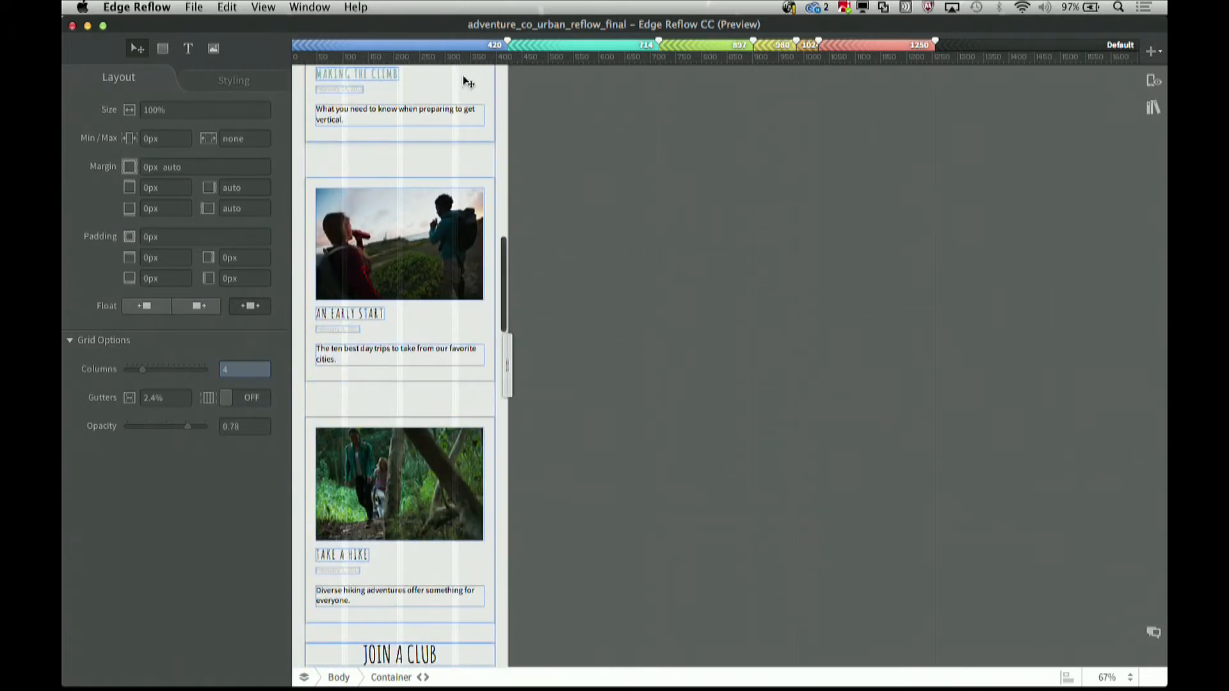
drag(509, 364, 1014, 393)
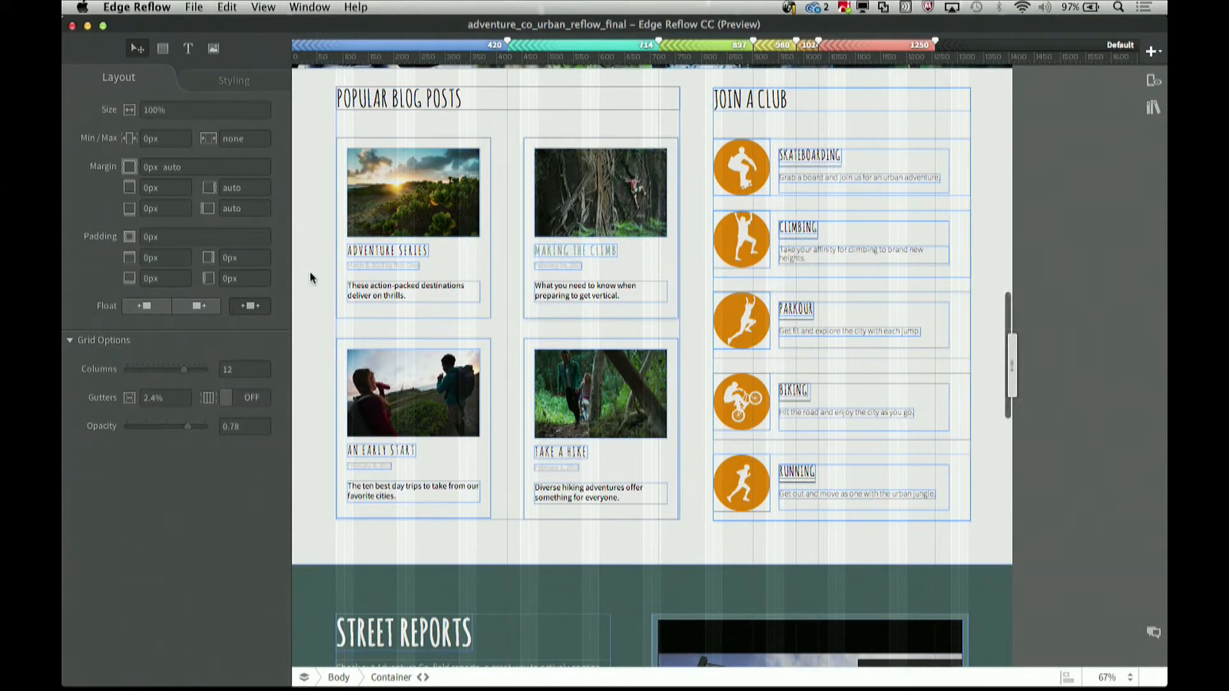
Narrow the page to the 420 px breakpoint, and minimise the Edge Reflow window after bringing up Edge Code.
drag(943, 368, 513, 310)
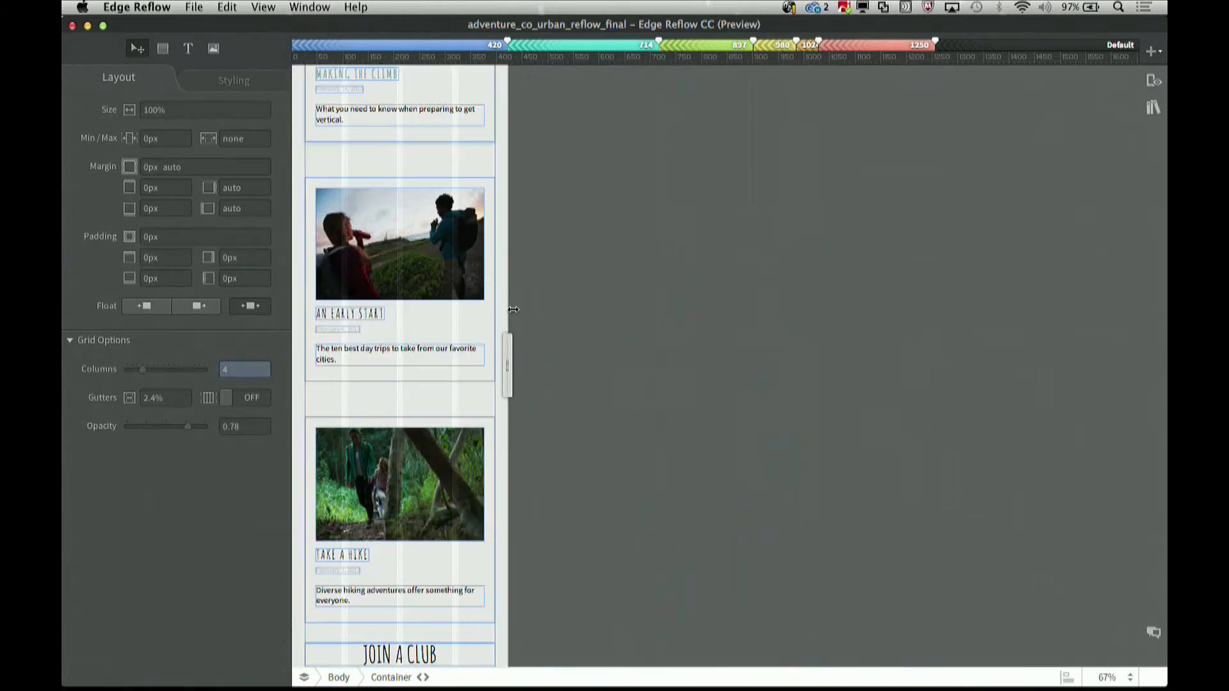
mouse_move(277, 688)
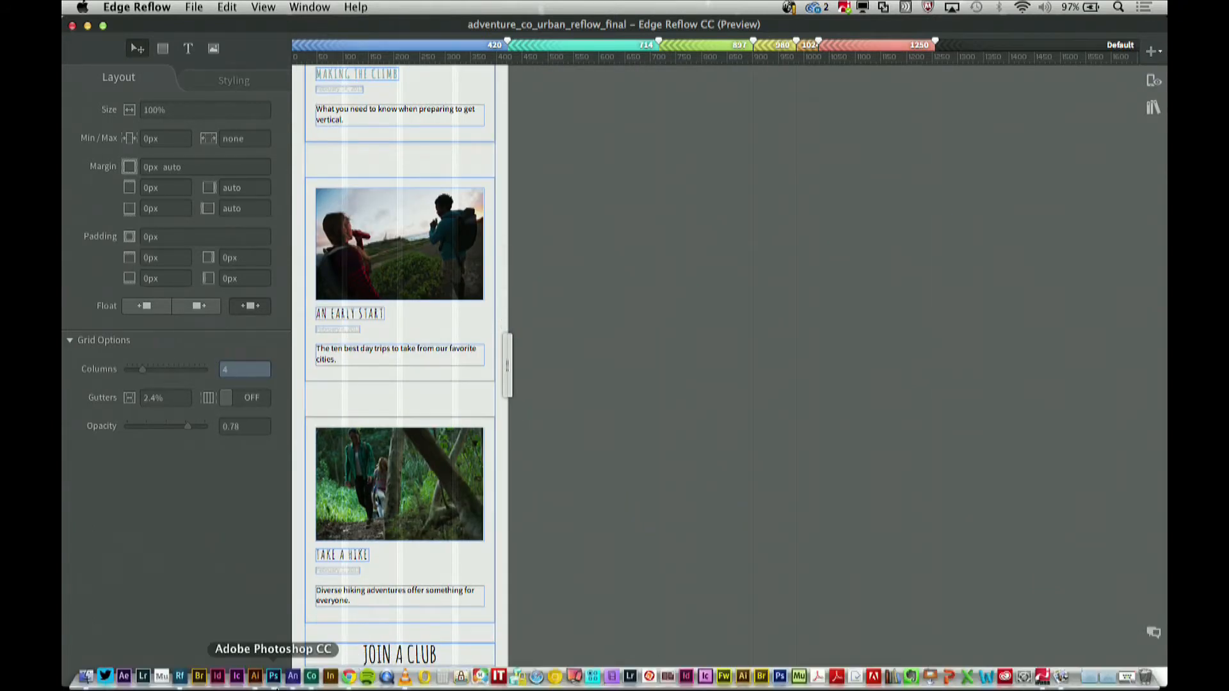
click(312, 679)
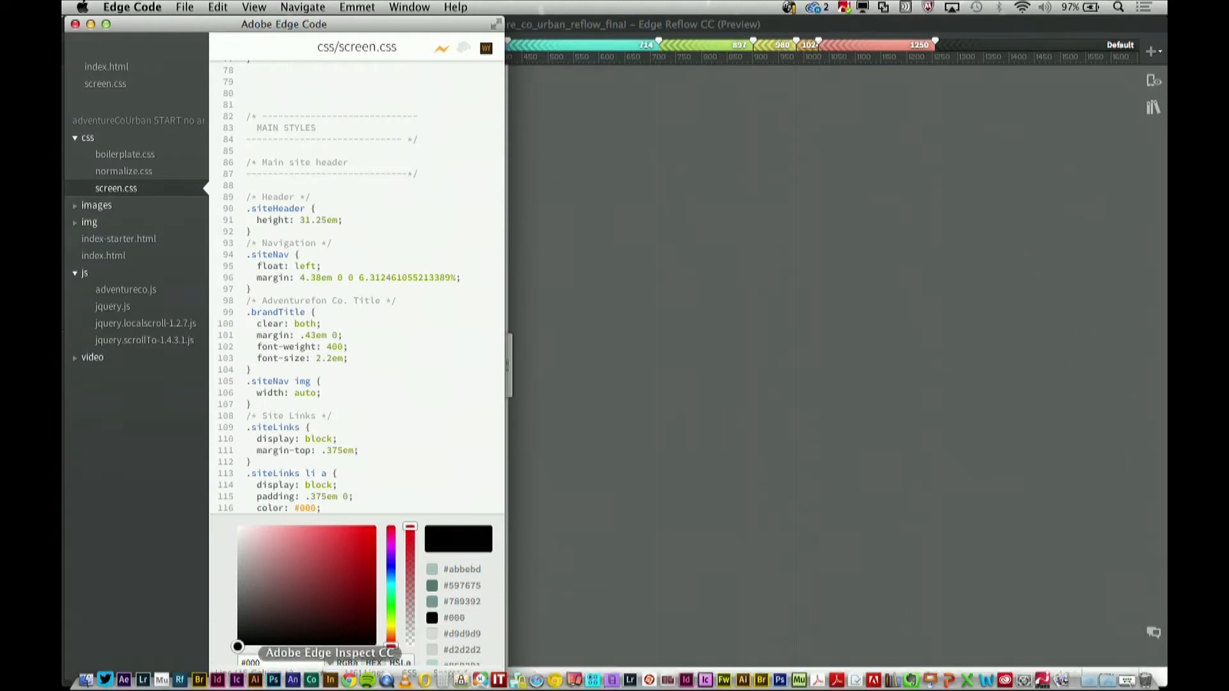
click(688, 26)
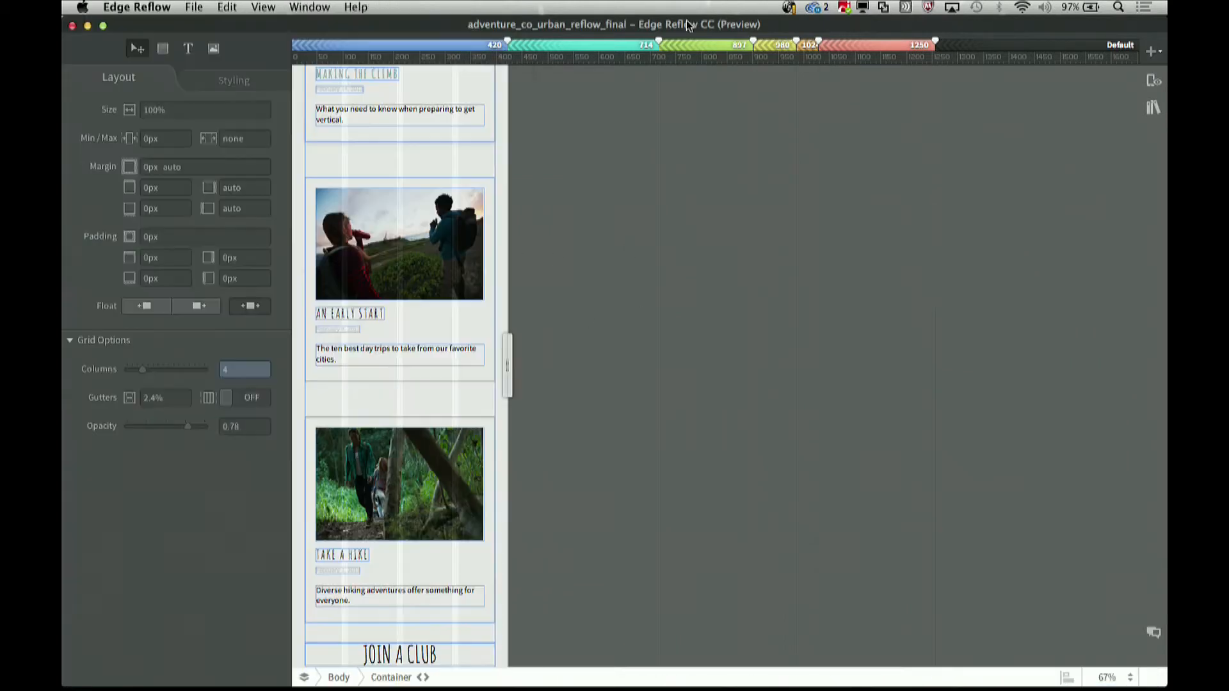
click(87, 26)
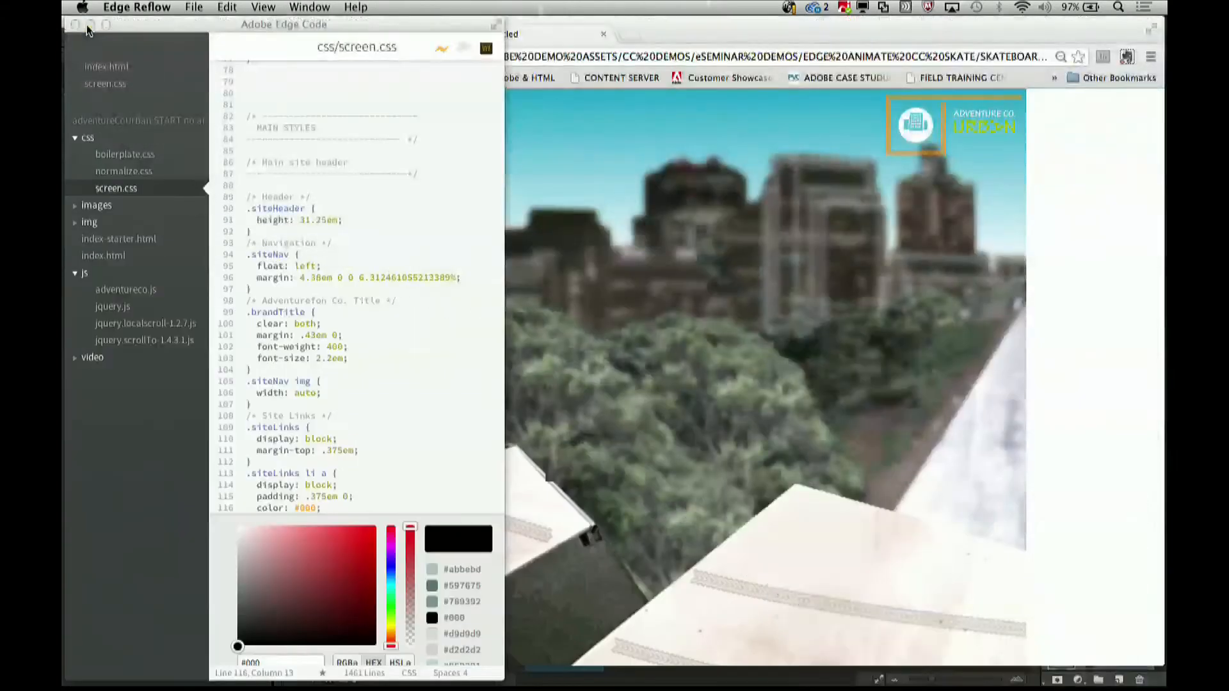
Switch to Chrome and review the built Adventure Co.Urban start page from its header down to the footer navigation.
click(694, 31)
click(394, 32)
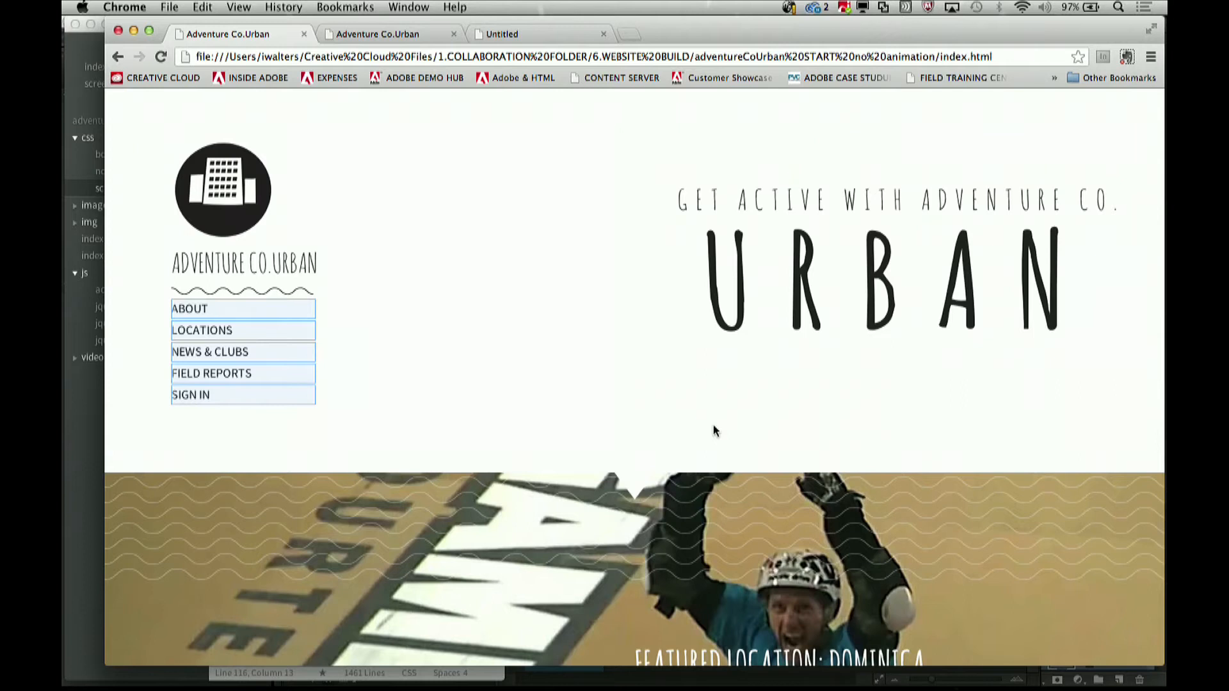
scroll(715, 431, down, 5)
scroll(715, 426, up, 3)
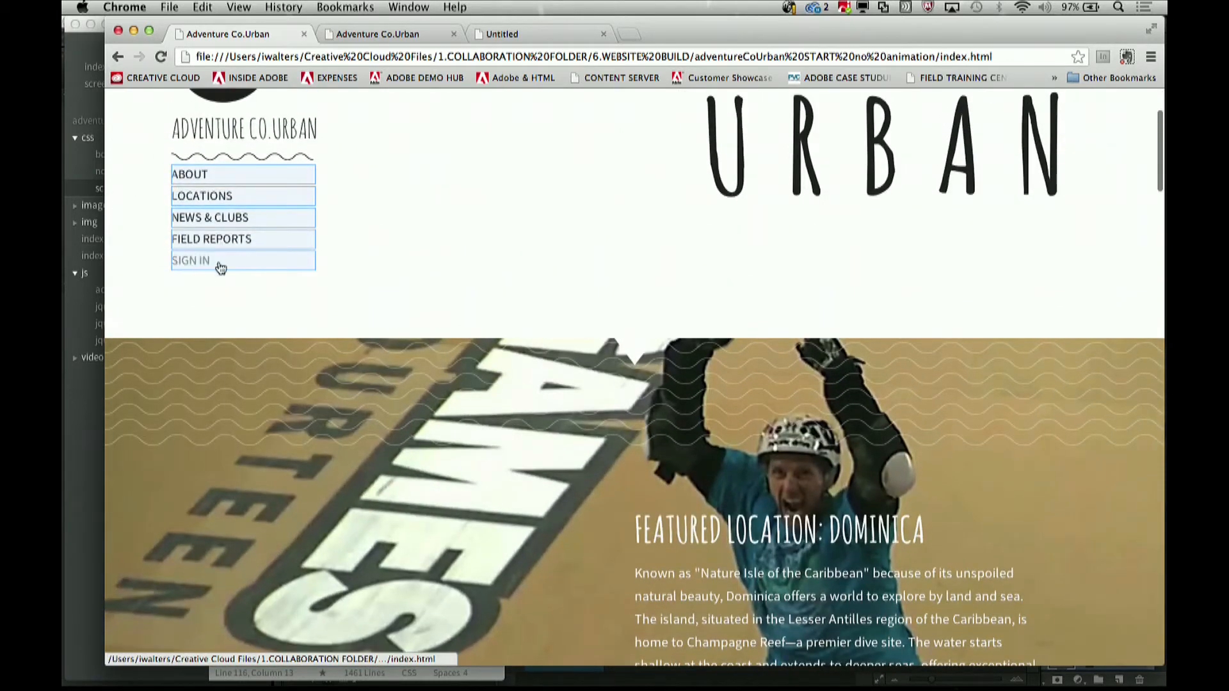
scroll(336, 483, down, 6)
scroll(338, 485, down, 15)
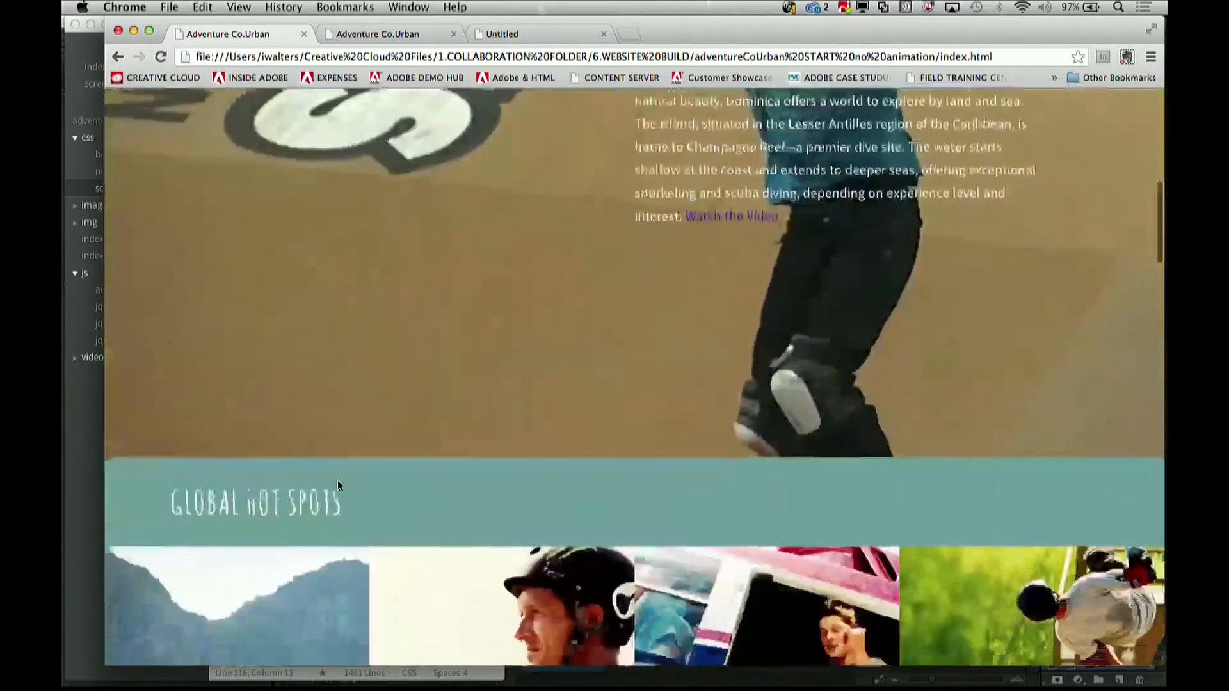
scroll(340, 486, down, 15)
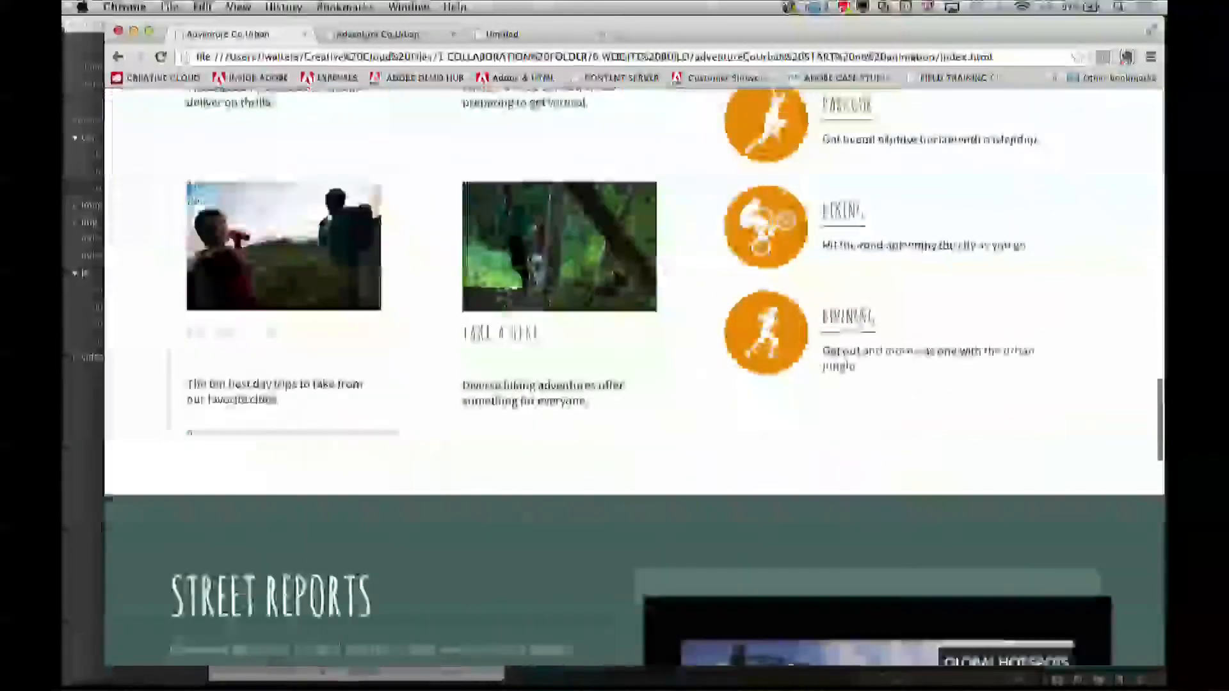
scroll(336, 481, down, 8)
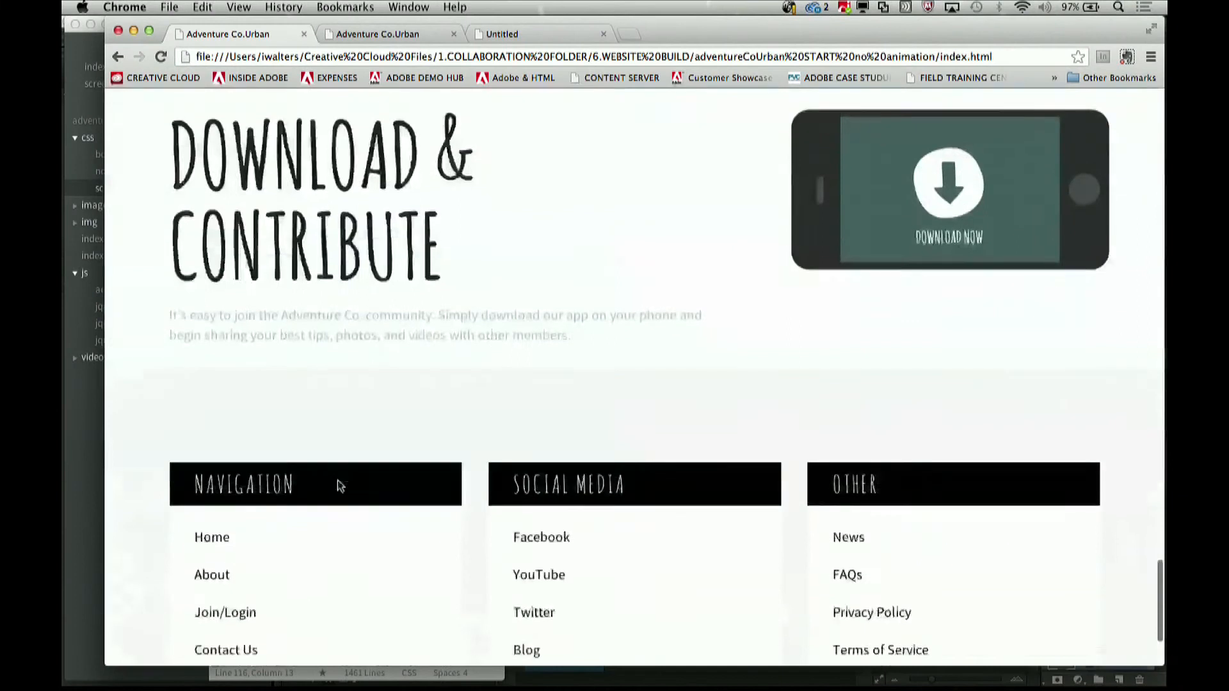
scroll(337, 480, down, 3)
scroll(337, 480, up, 6)
scroll(336, 481, up, 20)
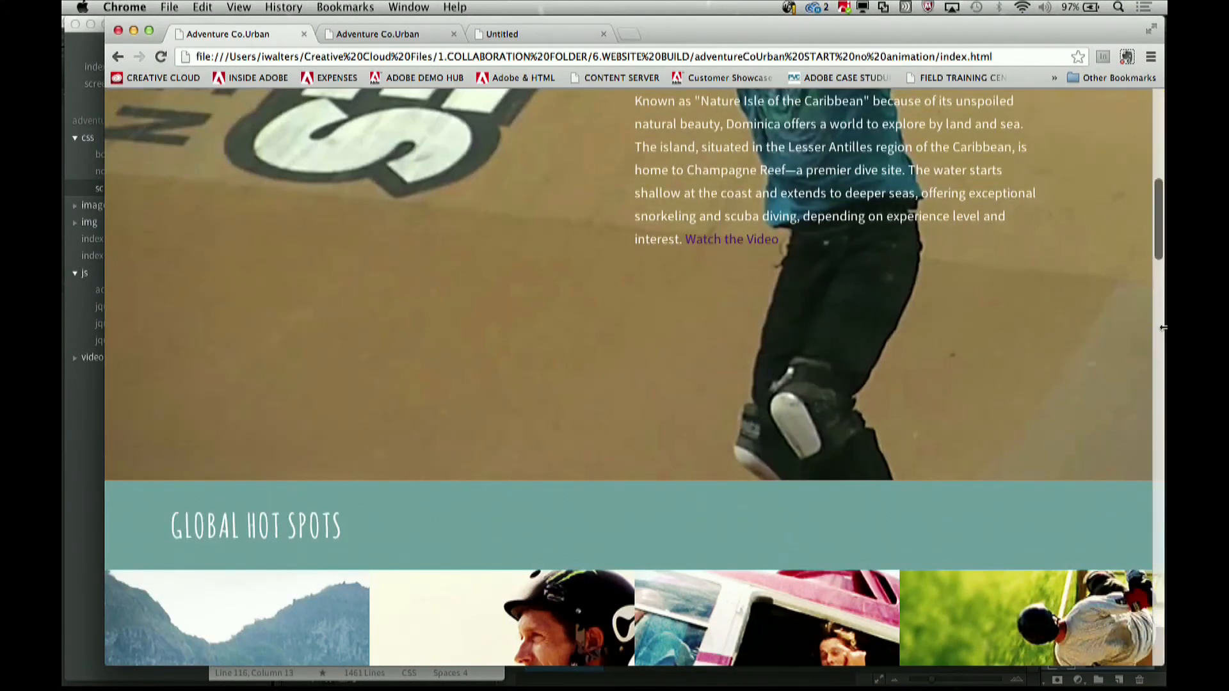
Narrow the browser window and examine the reflowed page from the Join a Club section back up to the header.
drag(1163, 327, 850, 344)
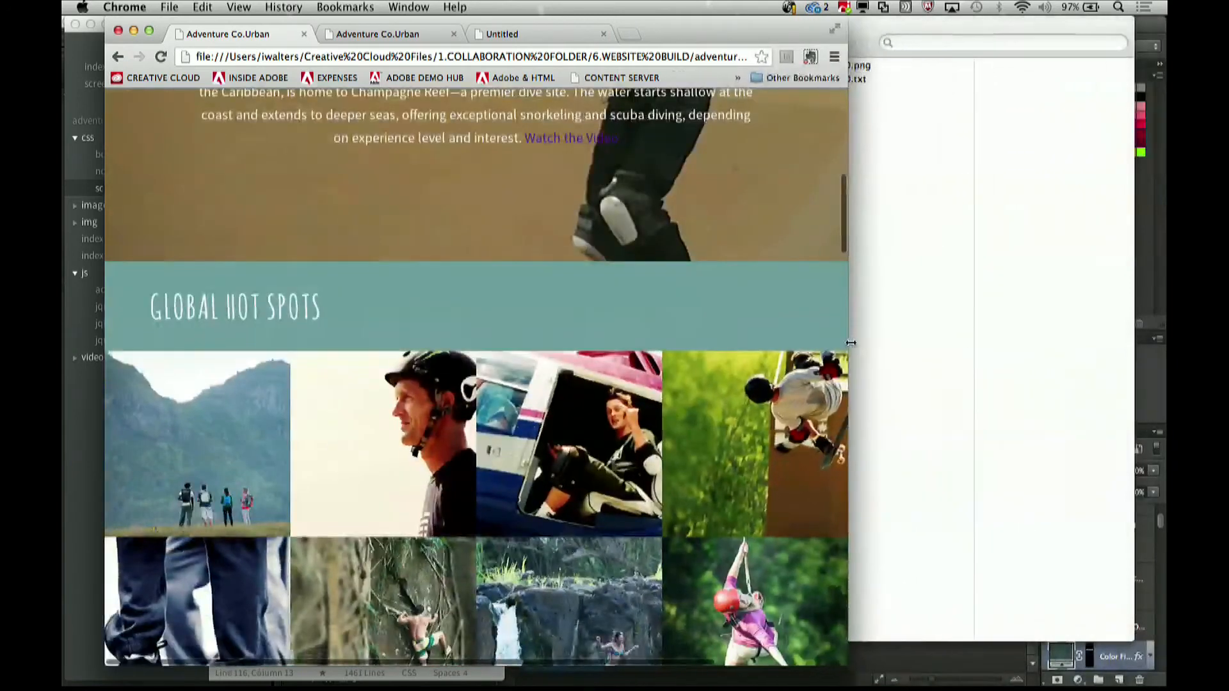
scroll(607, 463, down, 20)
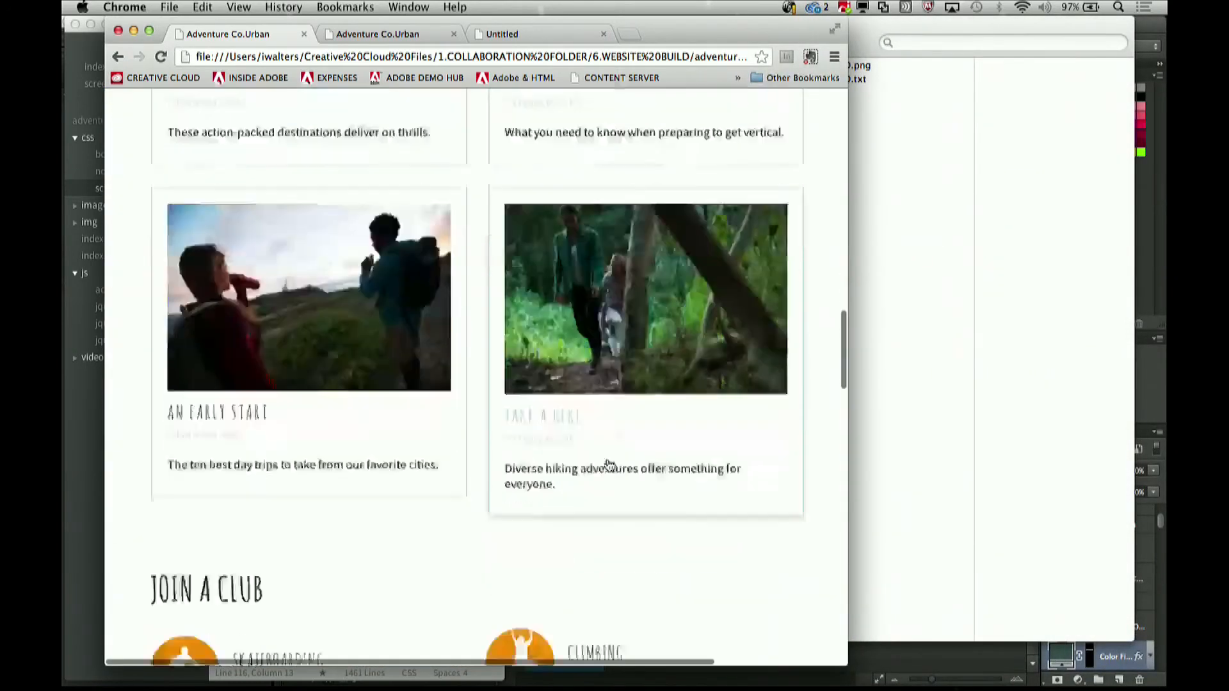
scroll(610, 463, down, 5)
scroll(608, 464, up, 15)
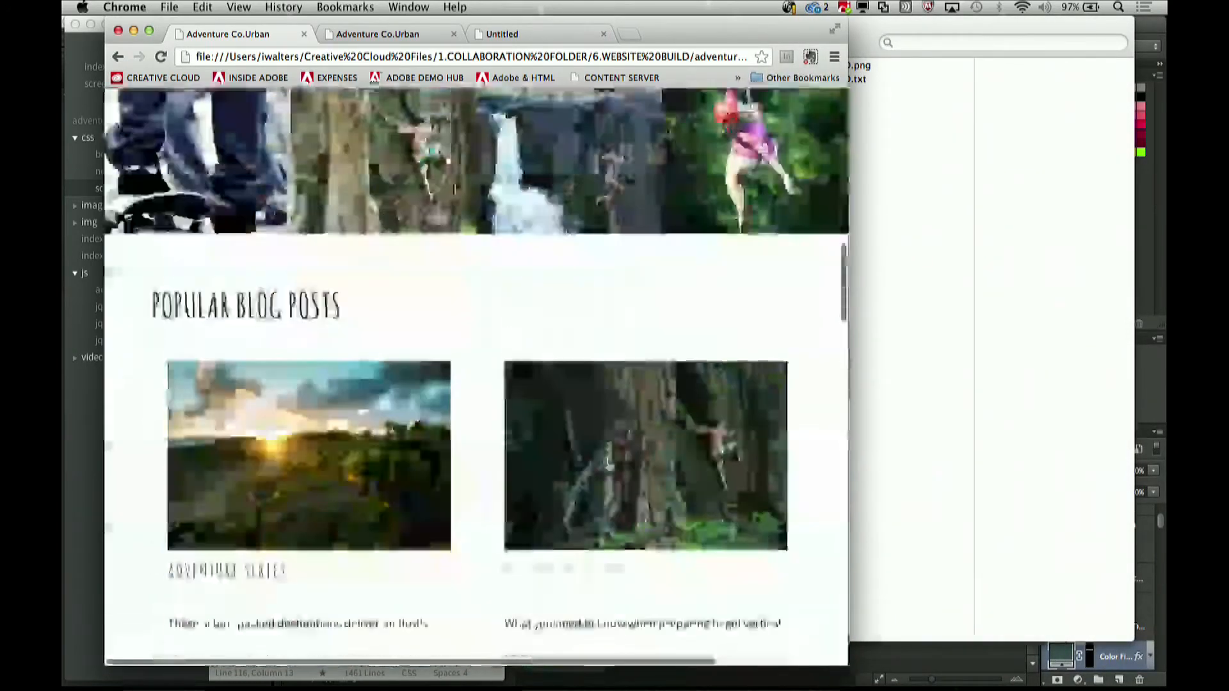
scroll(607, 461, up, 5)
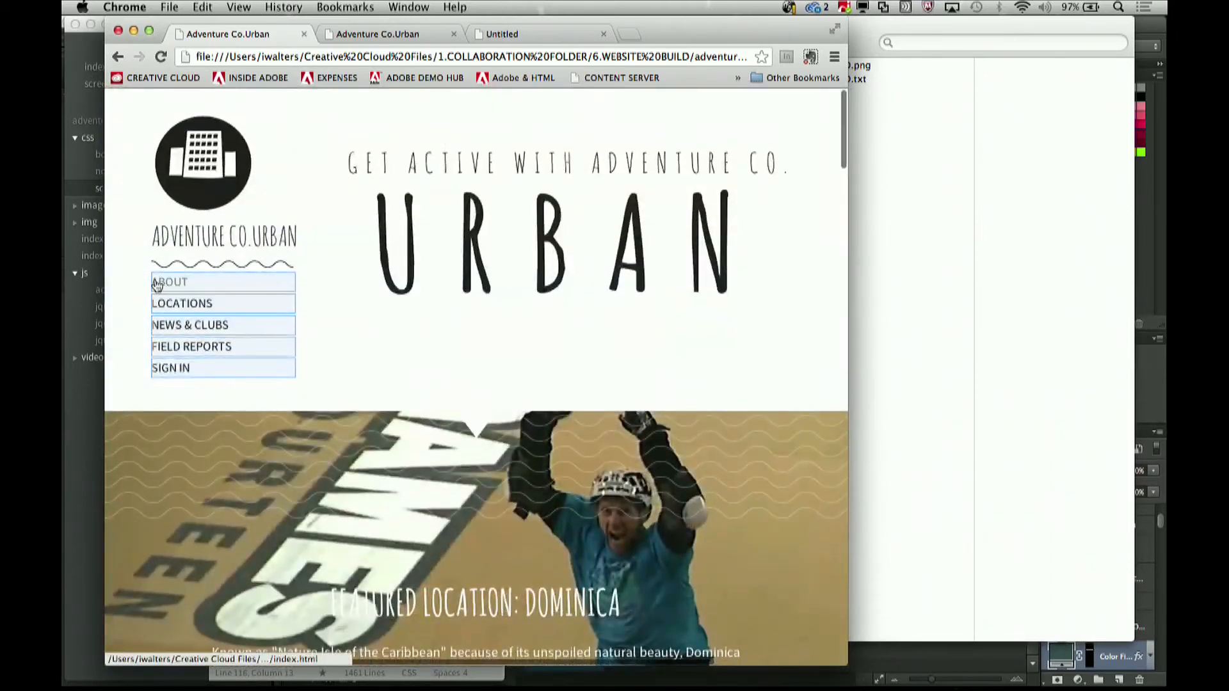
Place the browser window beside Edge Code so that screen.css and the live page are side by side.
drag(673, 24, 988, 24)
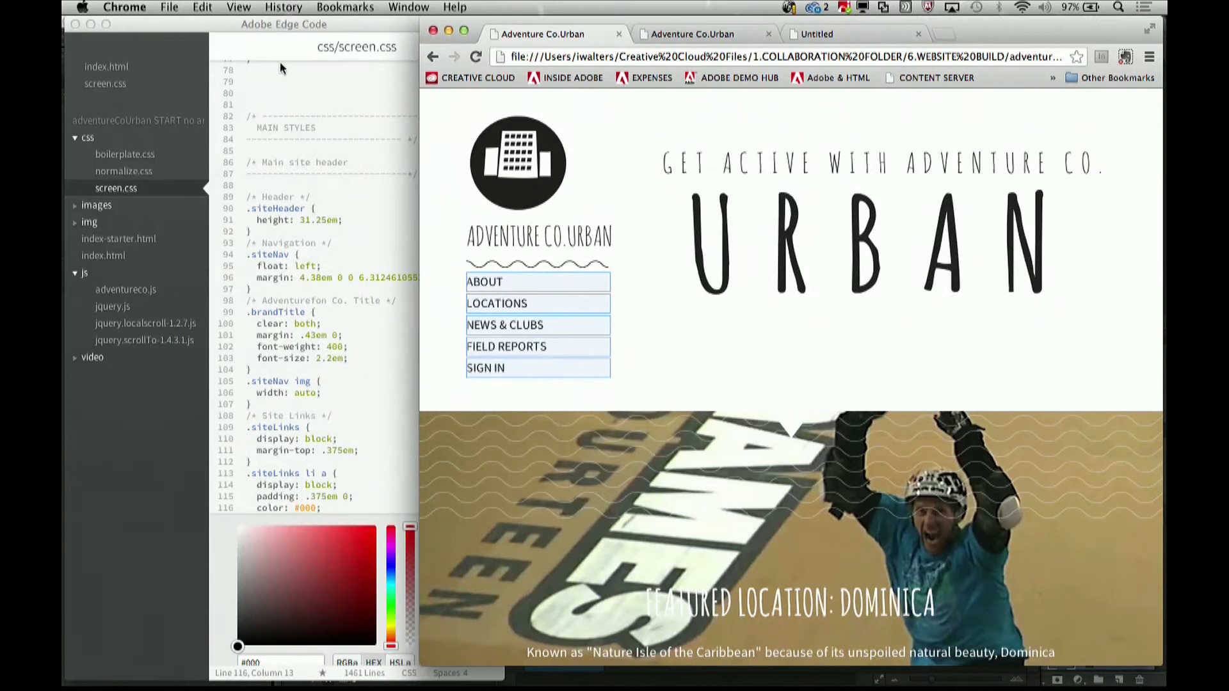
click(237, 25)
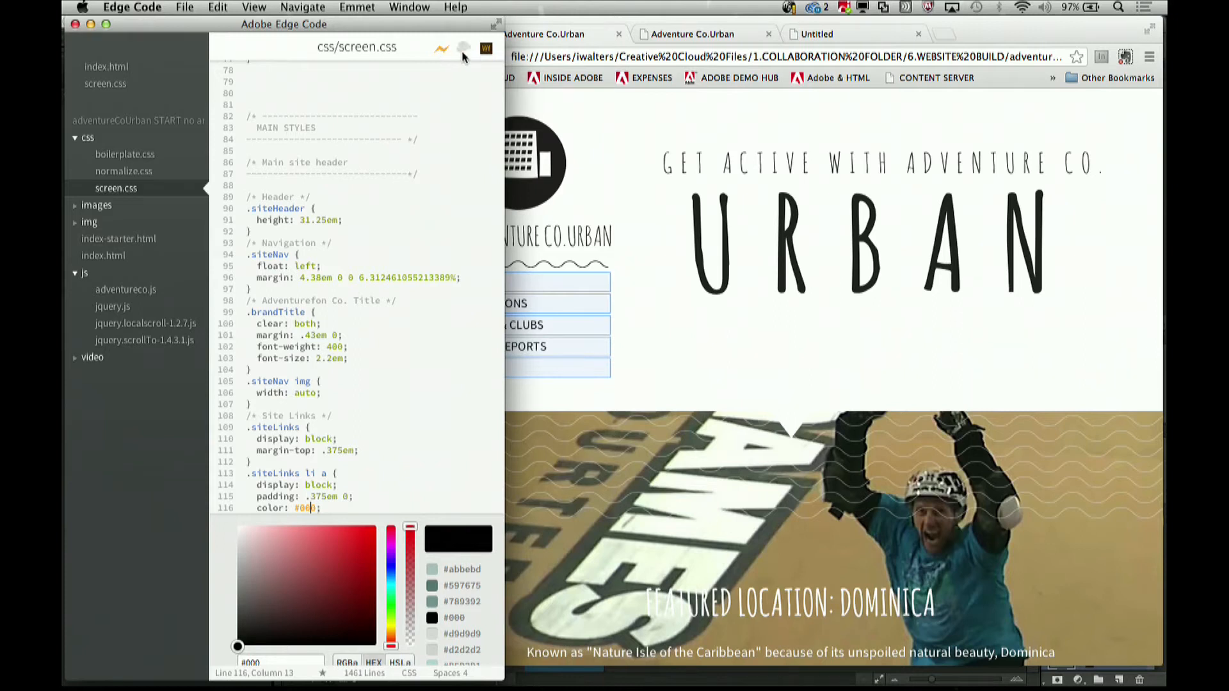
drag(998, 22, 1096, 26)
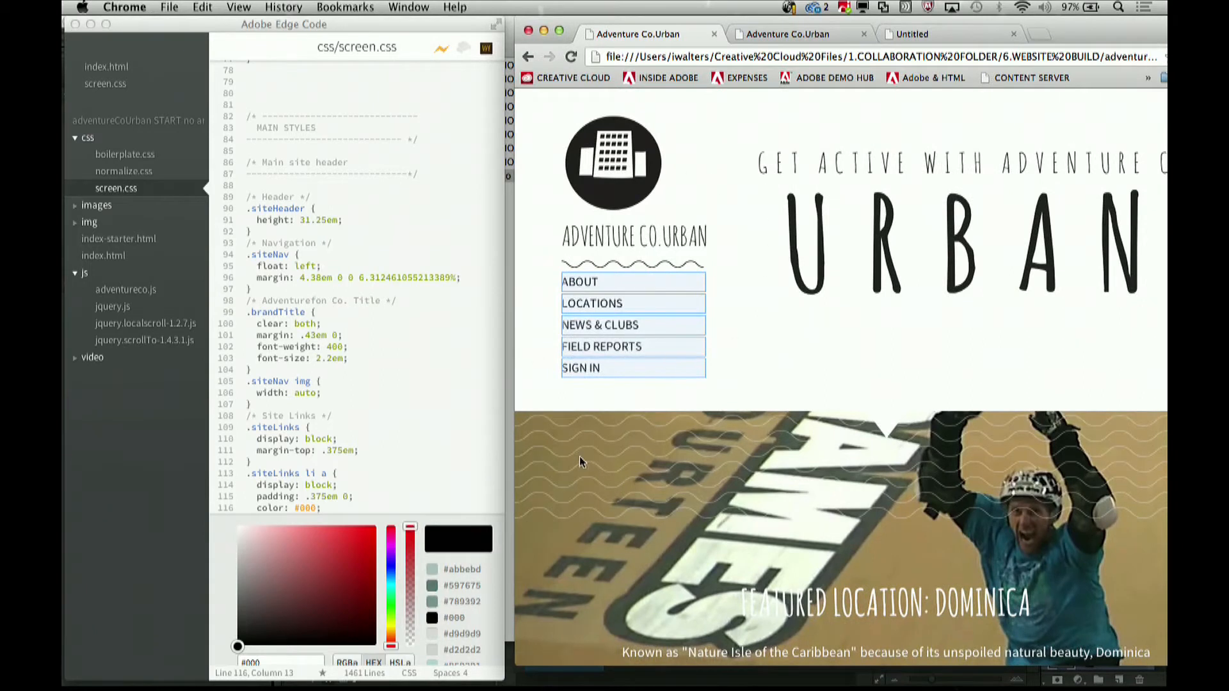
Set the color of the .siteLinks li a rule in screen.css to red #dd1212 and convert it to rgb(221, 18, 18).
scroll(333, 509, down, 5)
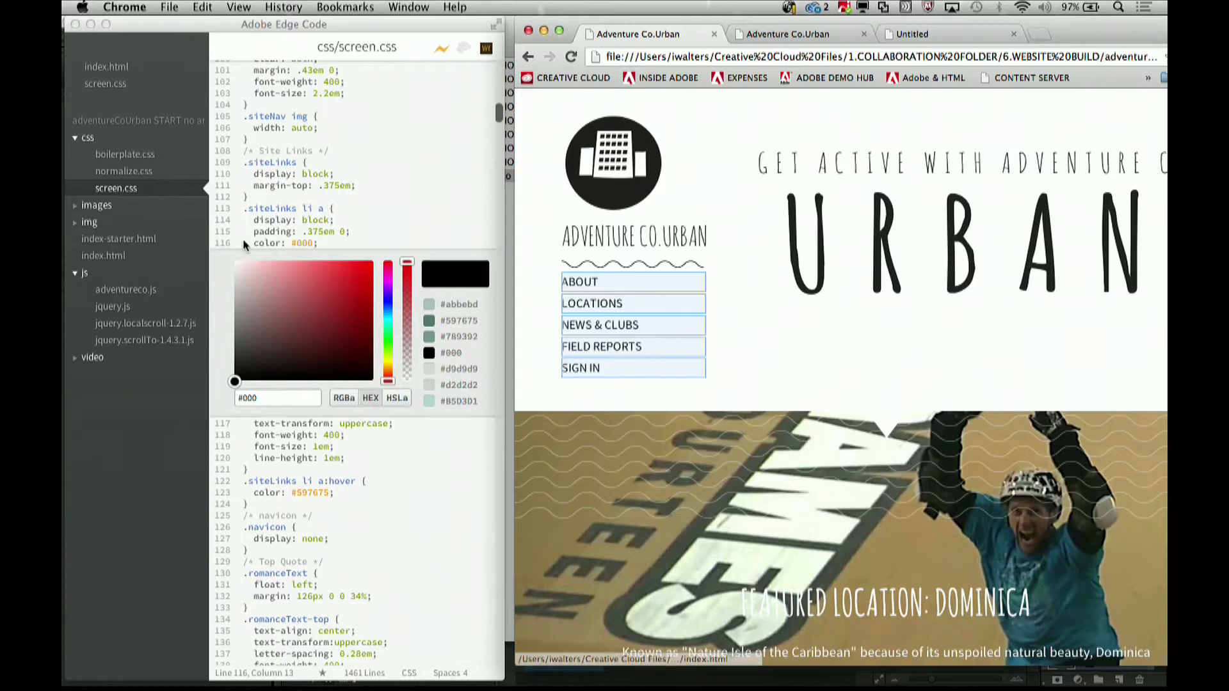
click(305, 241)
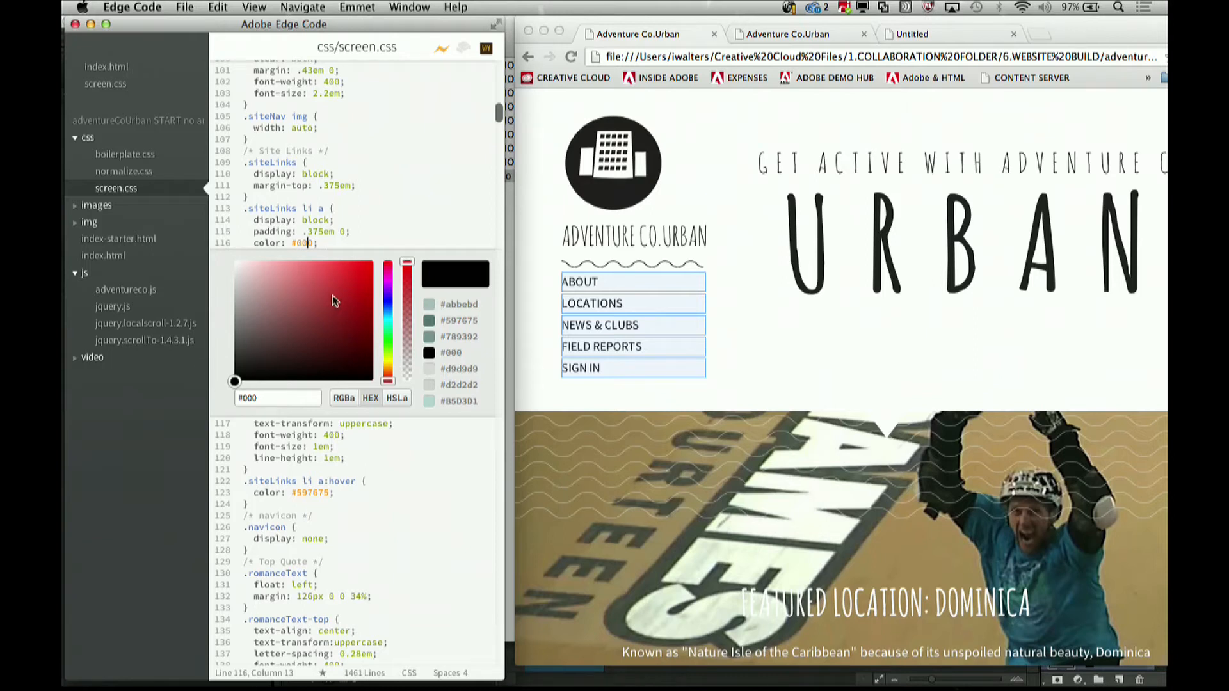
mouse_move(363, 270)
mouse_down()
mouse_move(347, 304)
mouse_move(369, 274)
mouse_move(331, 267)
mouse_up()
drag(343, 317, 363, 280)
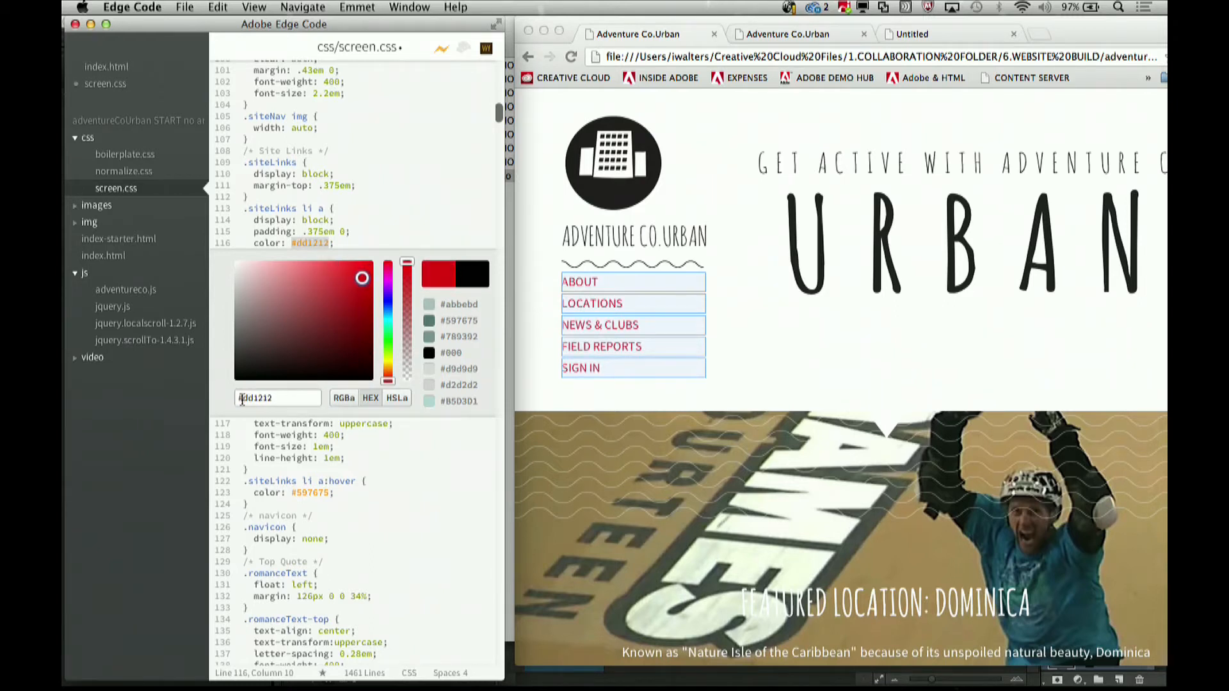
click(342, 400)
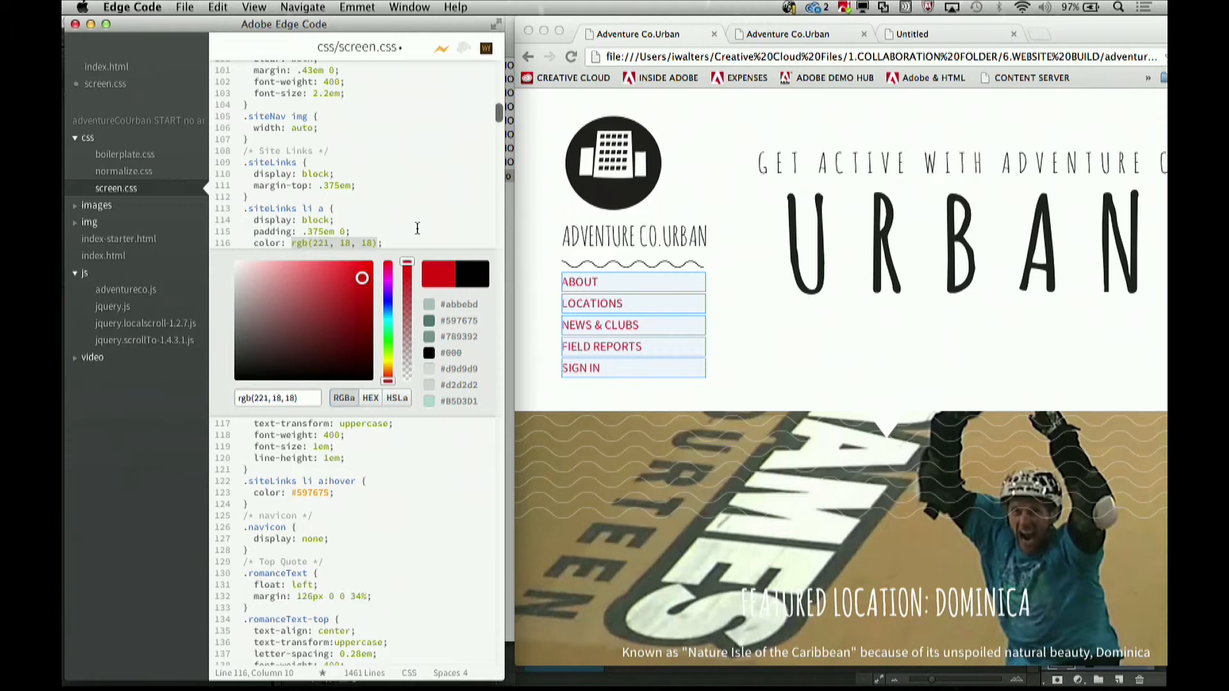
View the live page's Global Hot Spots image grid, and switch to the open Finder window.
scroll(858, 512, down, 10)
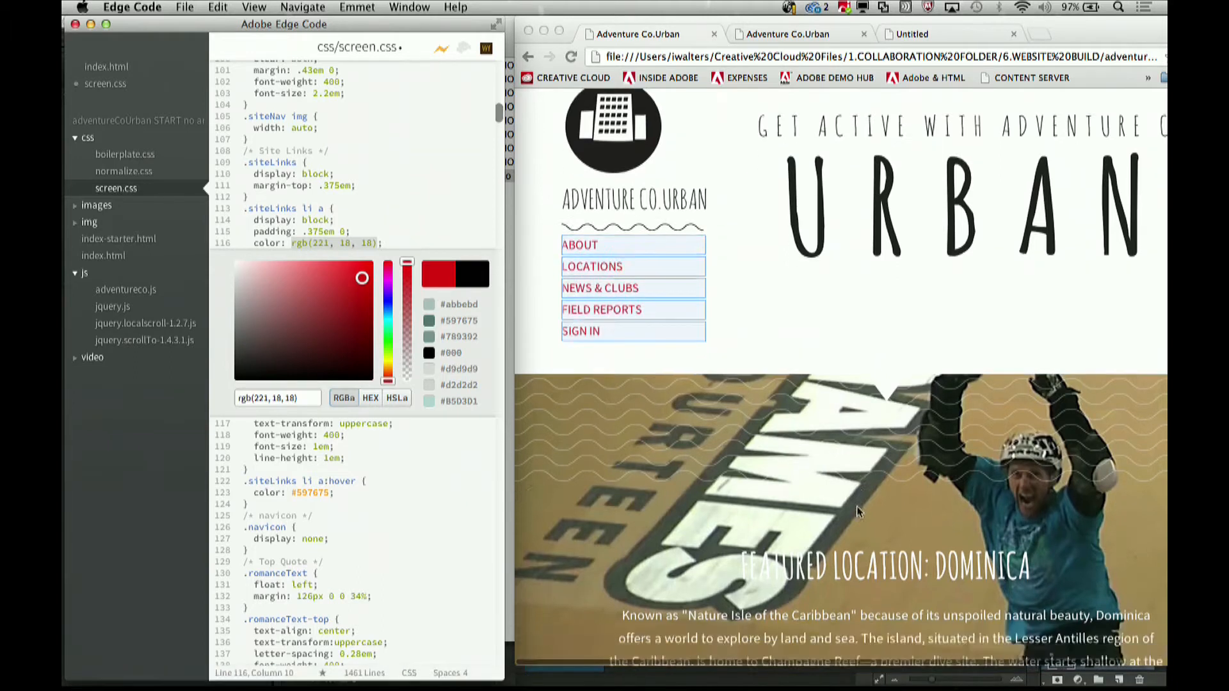
scroll(858, 512, down, 4)
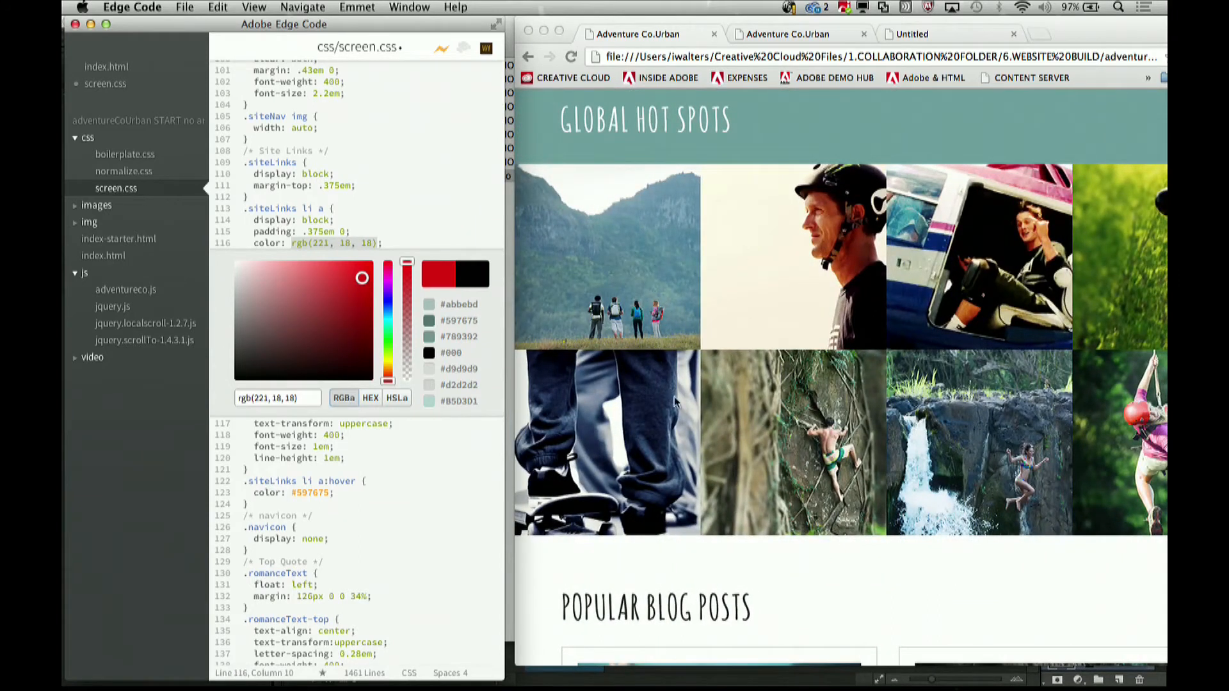
mouse_move(178, 685)
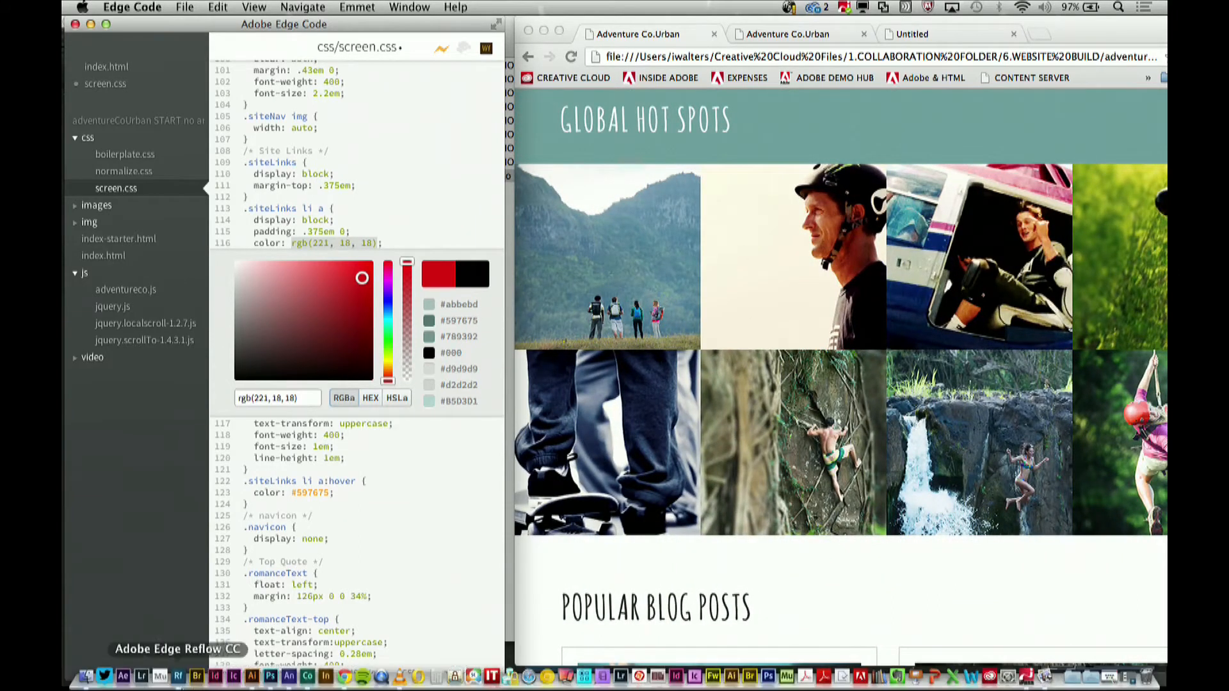
right_click(87, 680)
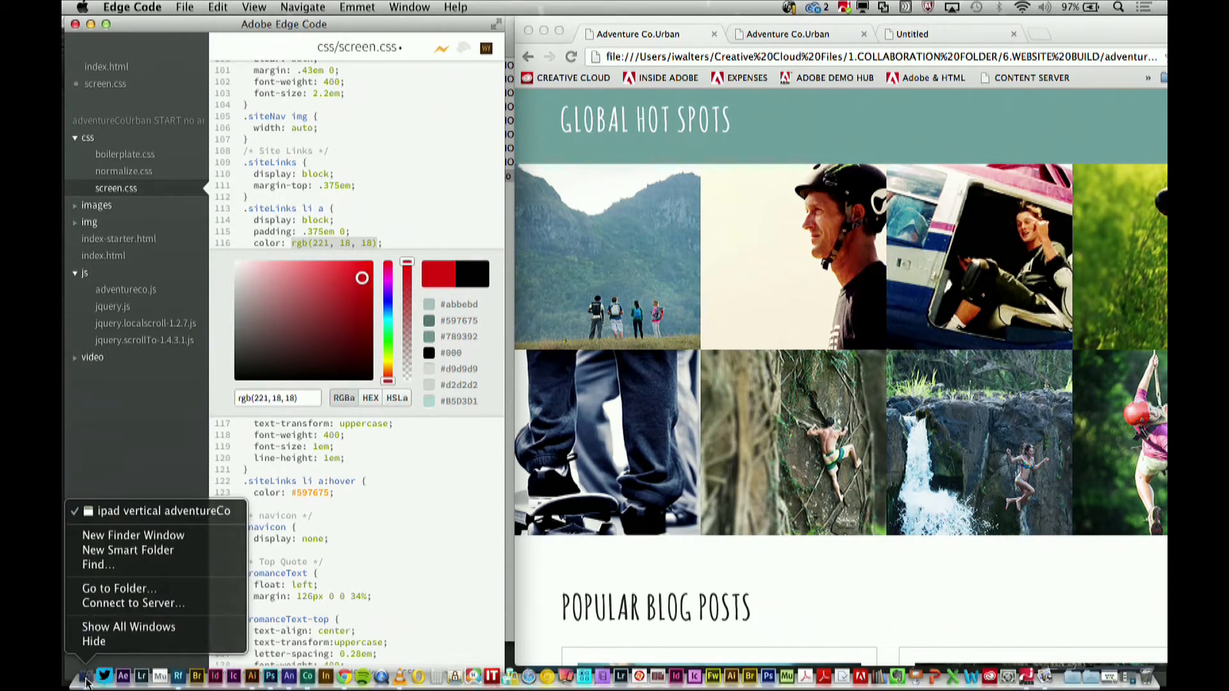
click(88, 684)
click(83, 682)
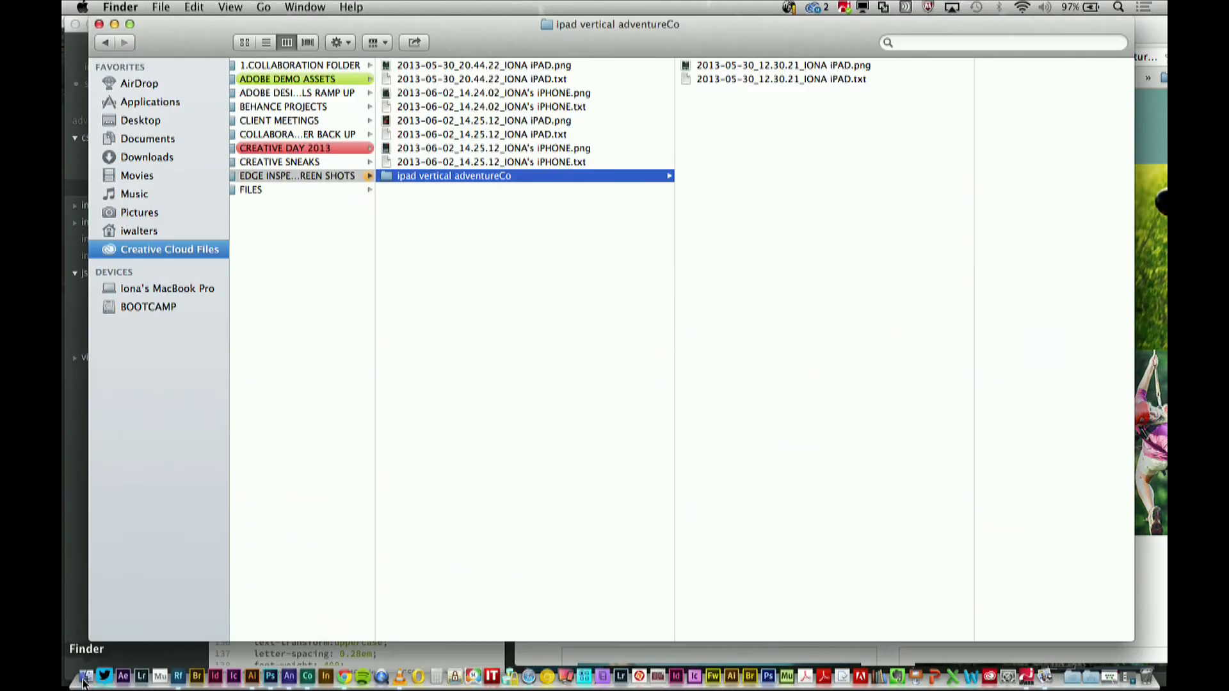
Open 1.COLLABORATION FOLDER in Creative Cloud Files and widen its column to show the full folder names.
scroll(544, 305, left, 1)
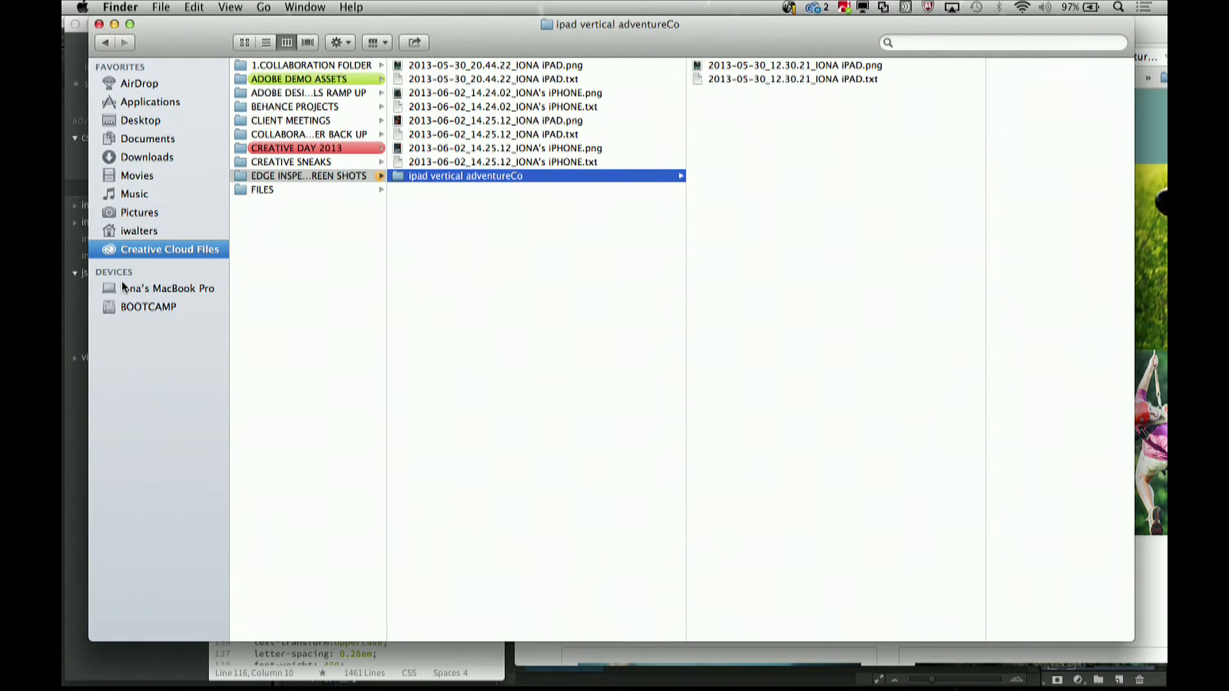
click(129, 249)
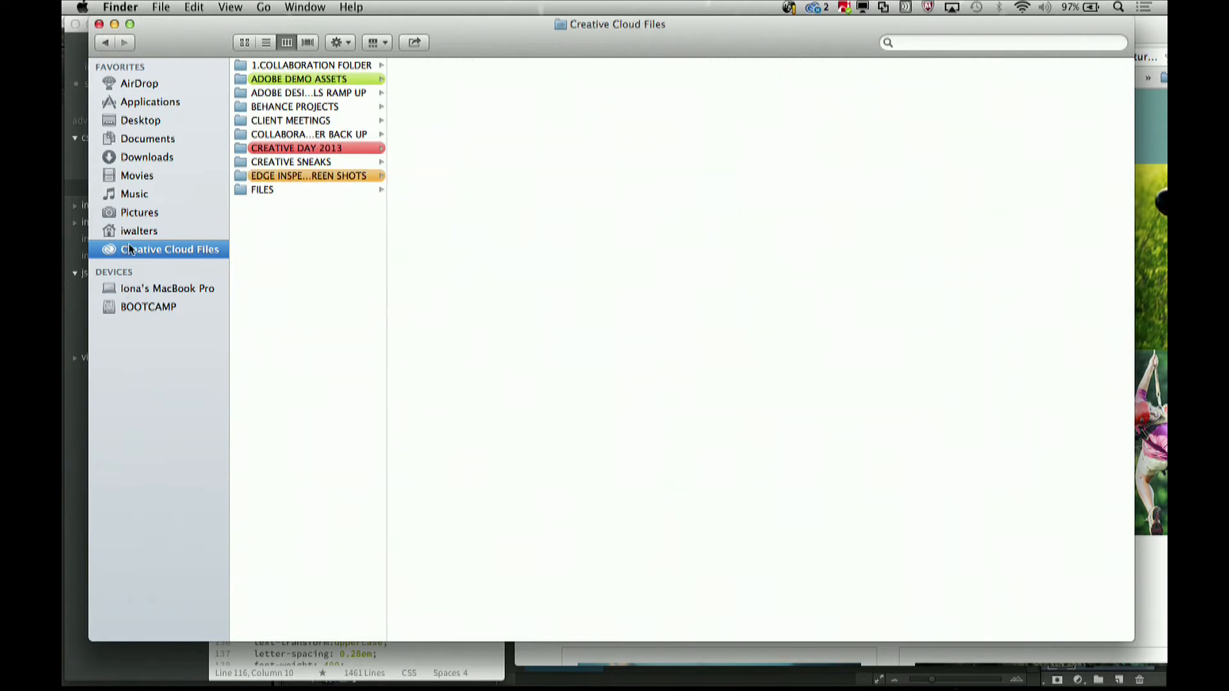
click(289, 66)
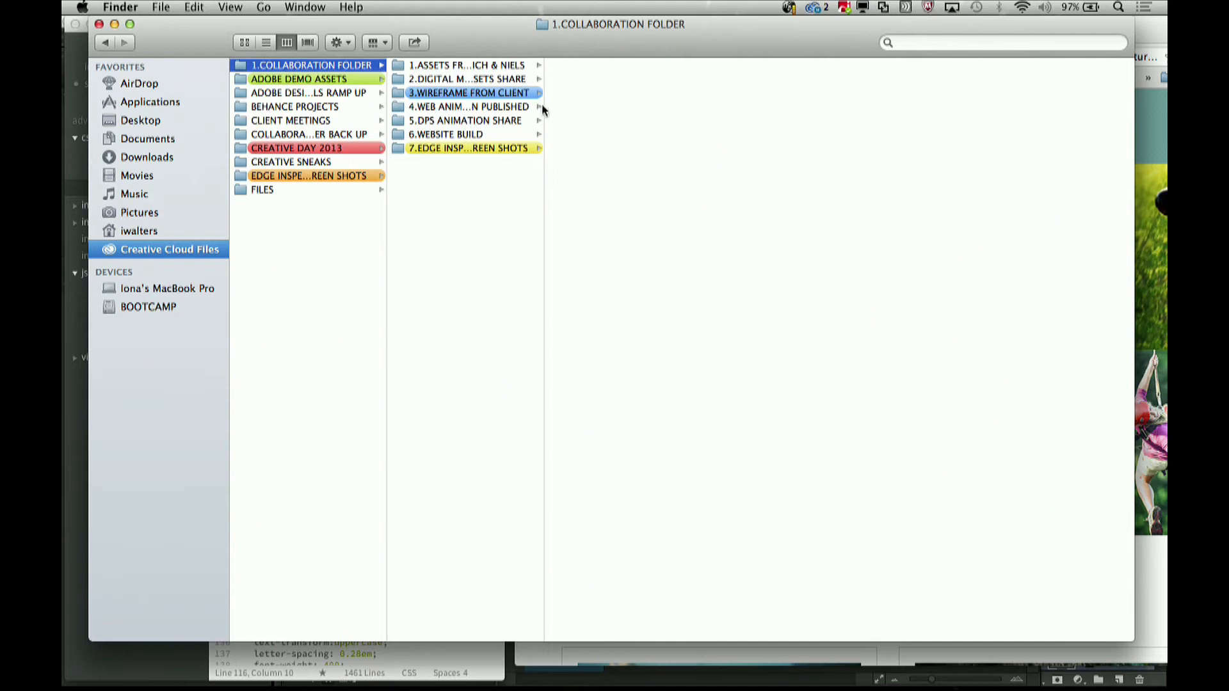
drag(544, 106, 627, 106)
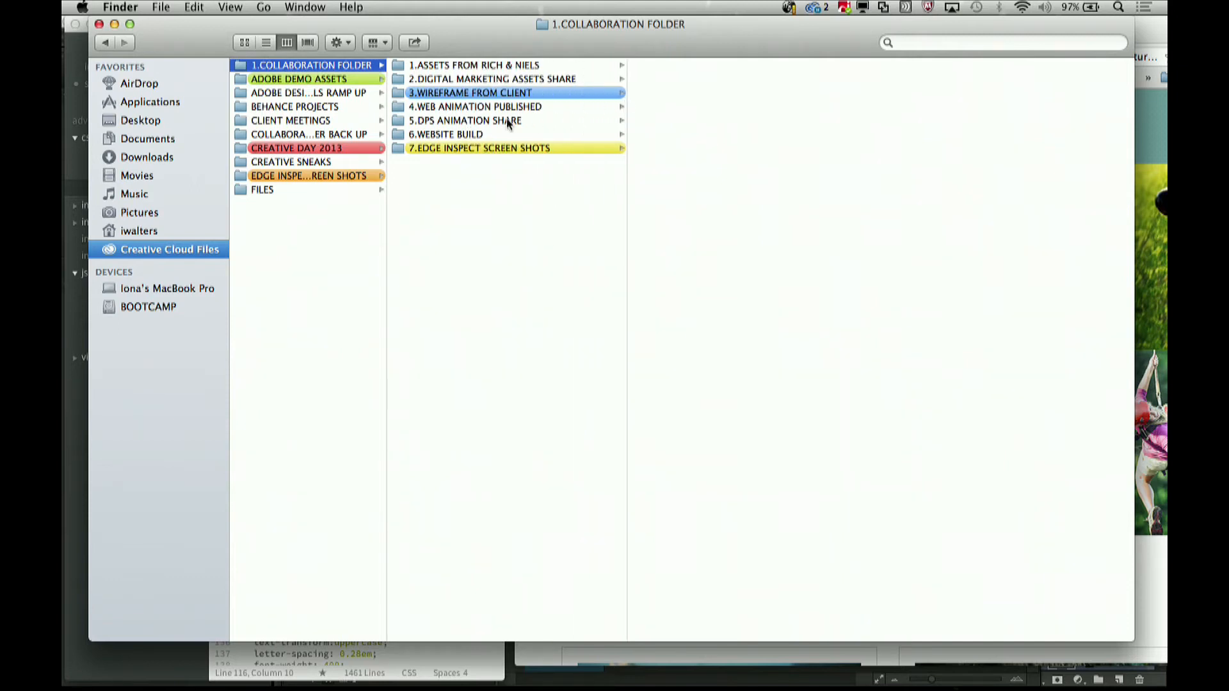
Open globalHotspots.html from the 4.WEB ANIMATION PUBLISHED folder in the browser.
click(464, 121)
click(433, 136)
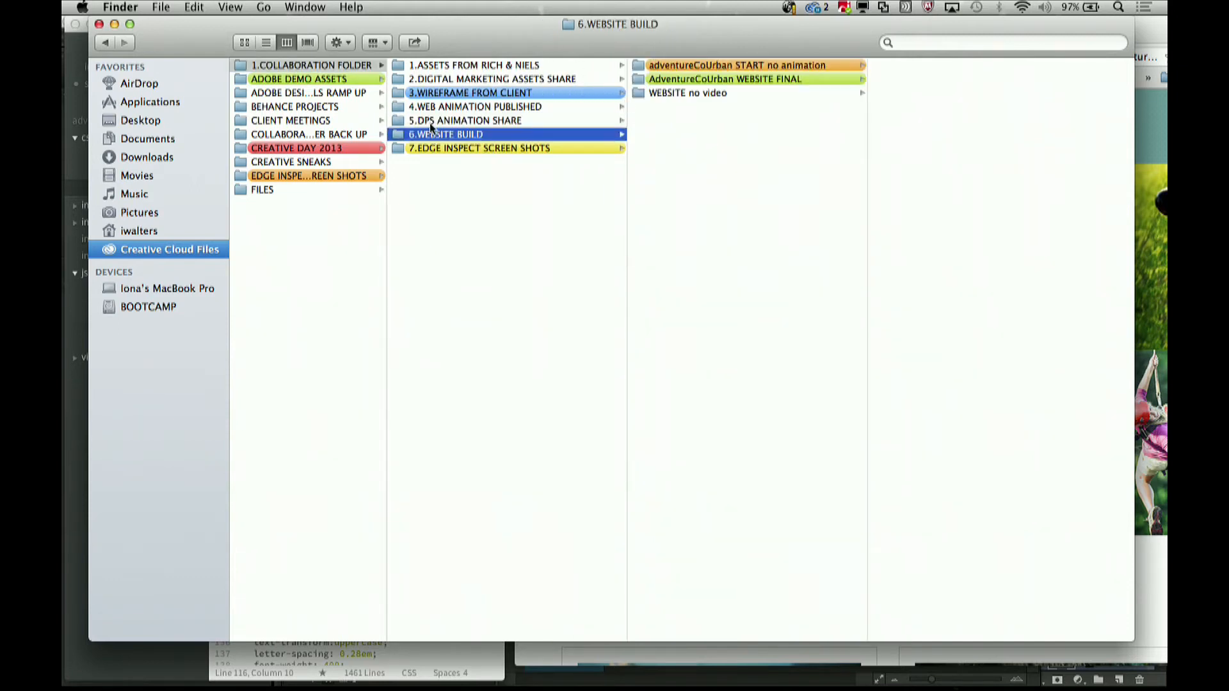
click(430, 108)
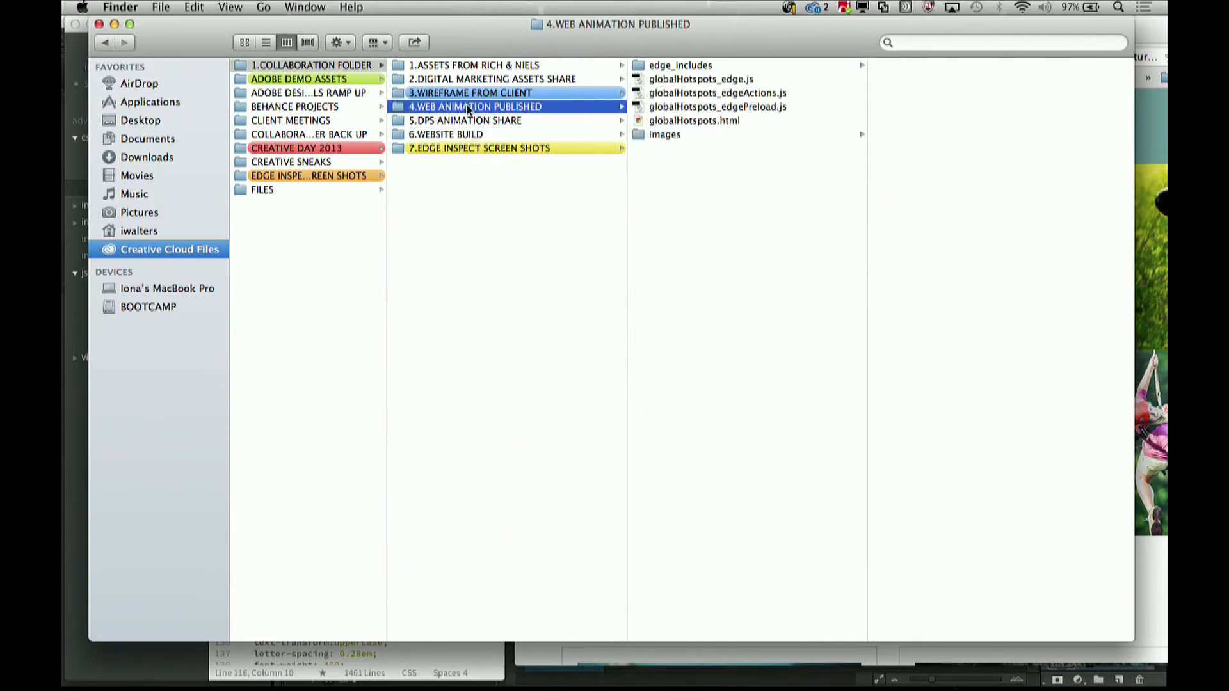
click(664, 122)
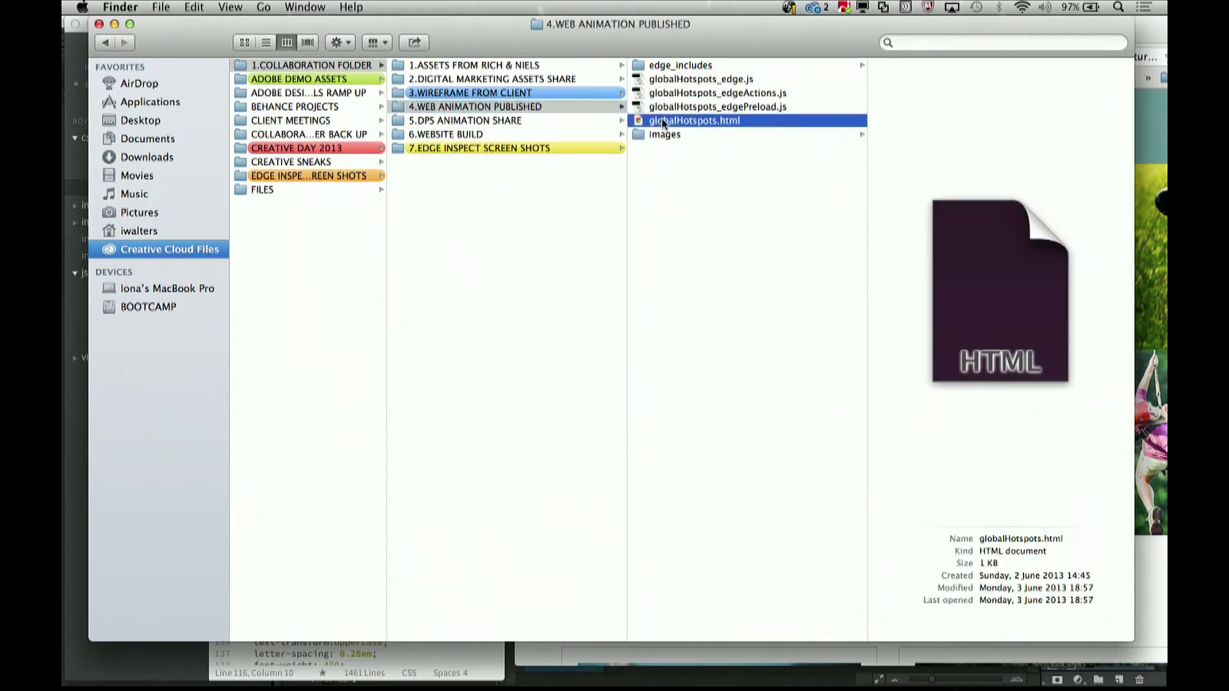
double_click(640, 123)
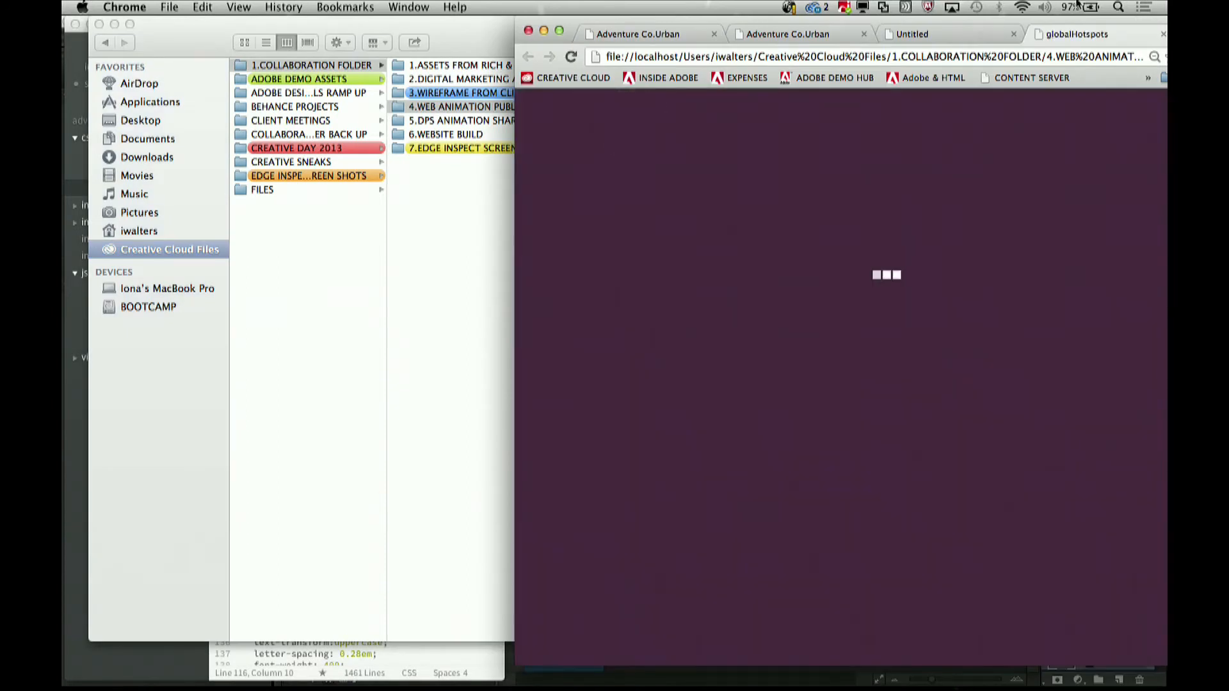
Move and widen the browser window until the full Global Hotspots image grid is shown large.
drag(1006, 24, 771, 4)
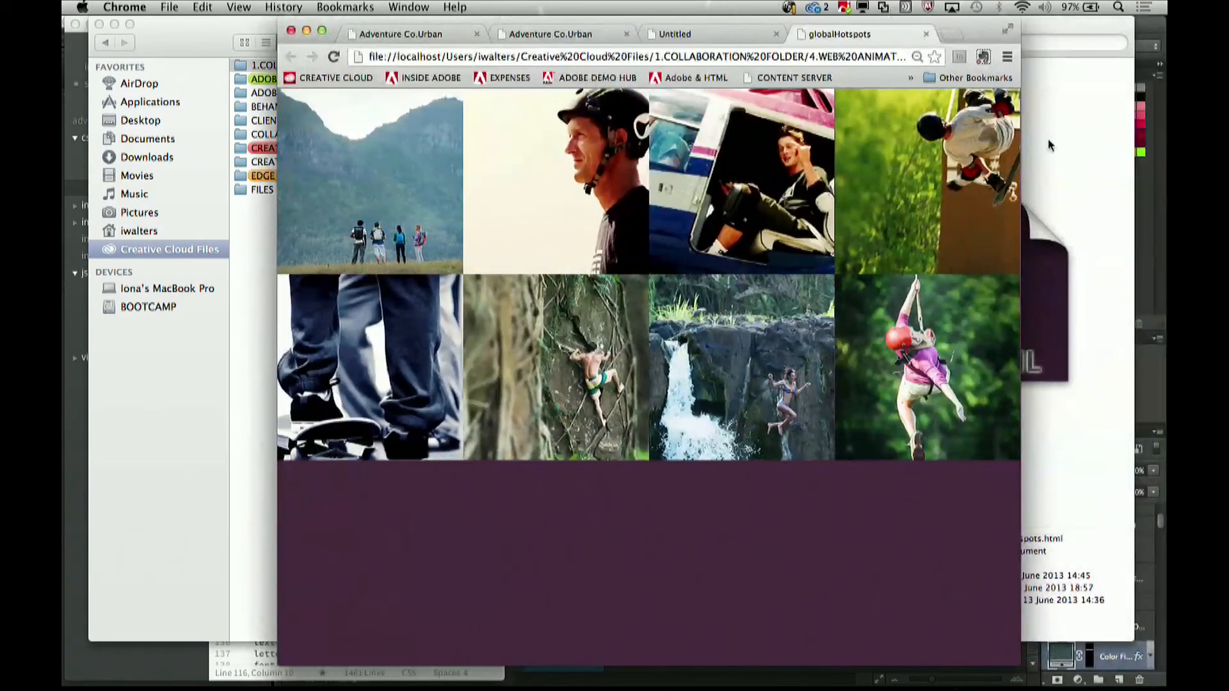
drag(1021, 166, 1163, 169)
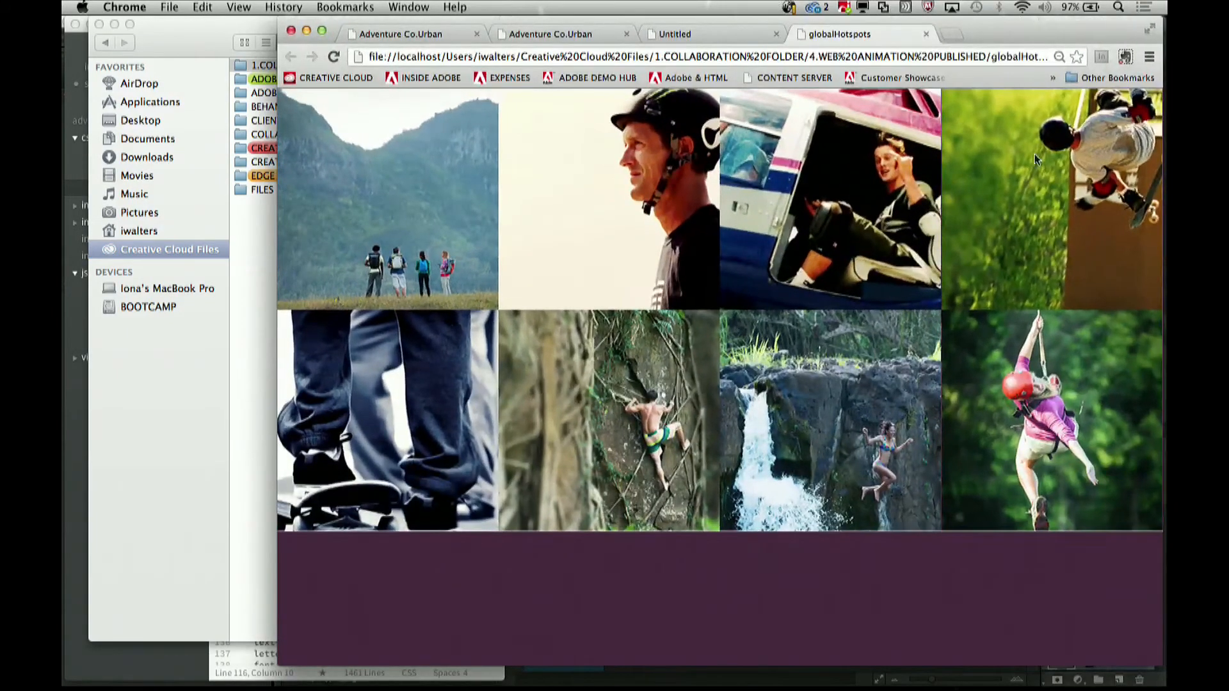
drag(743, 19, 536, 4)
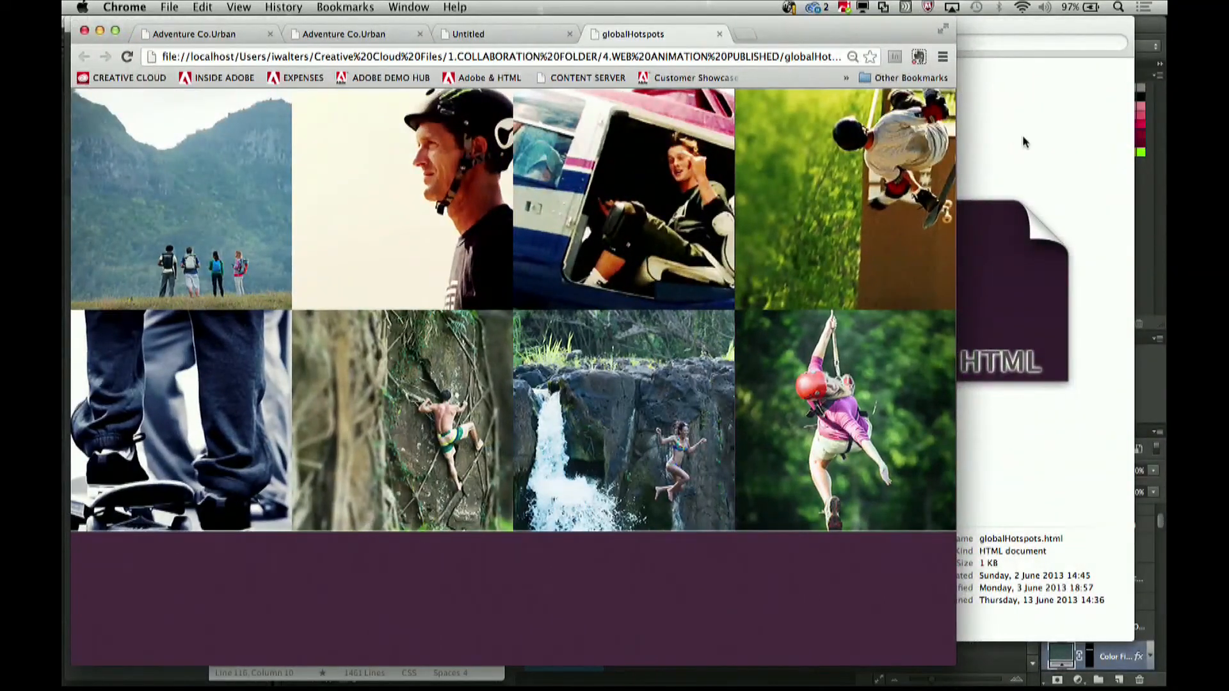
drag(960, 167, 1159, 168)
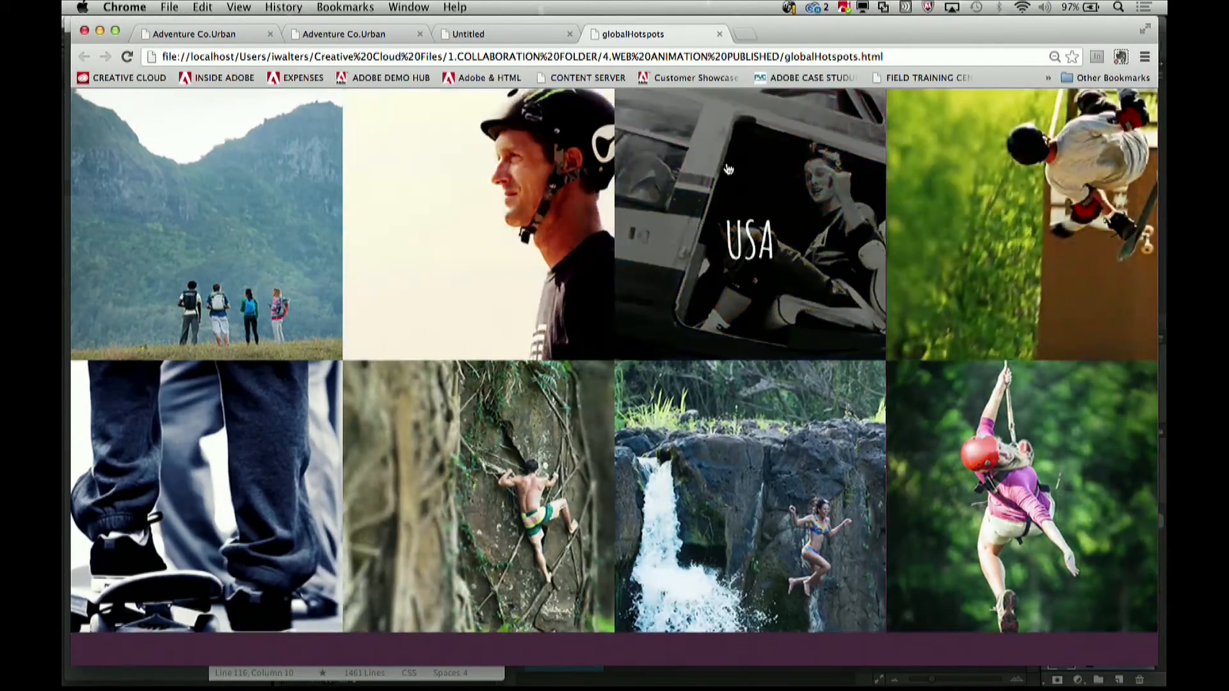
Explore the USA photo tile and USA map marker in the Global Hotspots animation, and close its page.
click(728, 168)
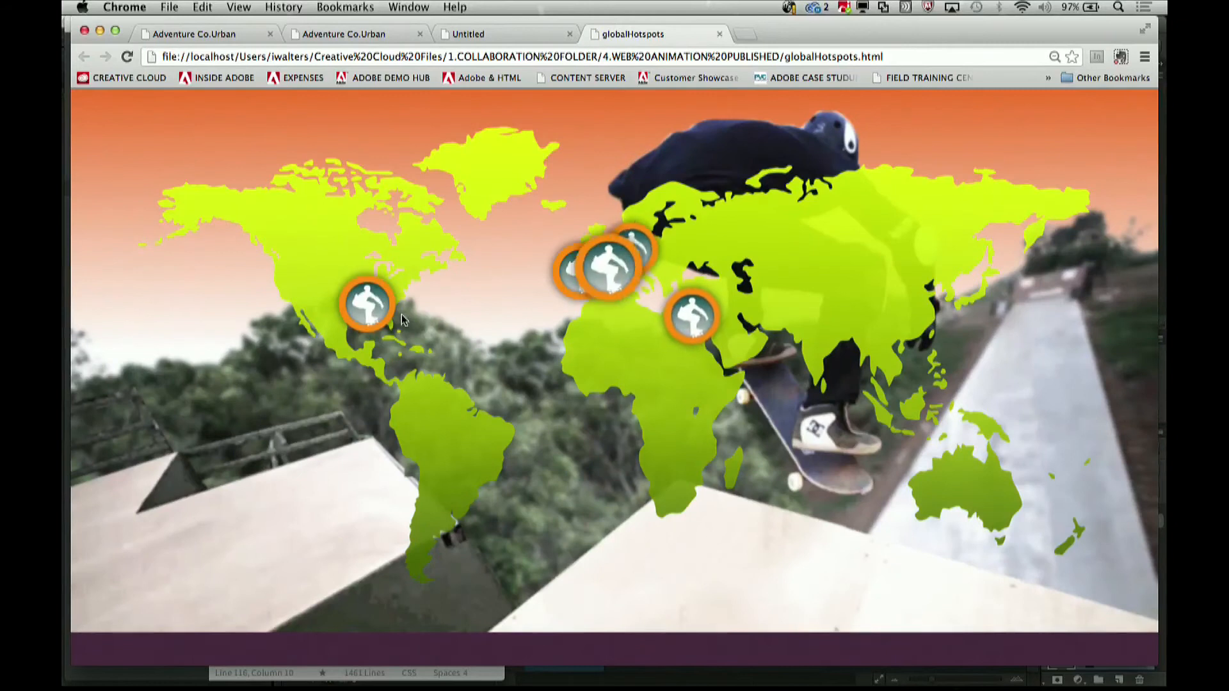
mouse_move(908, 316)
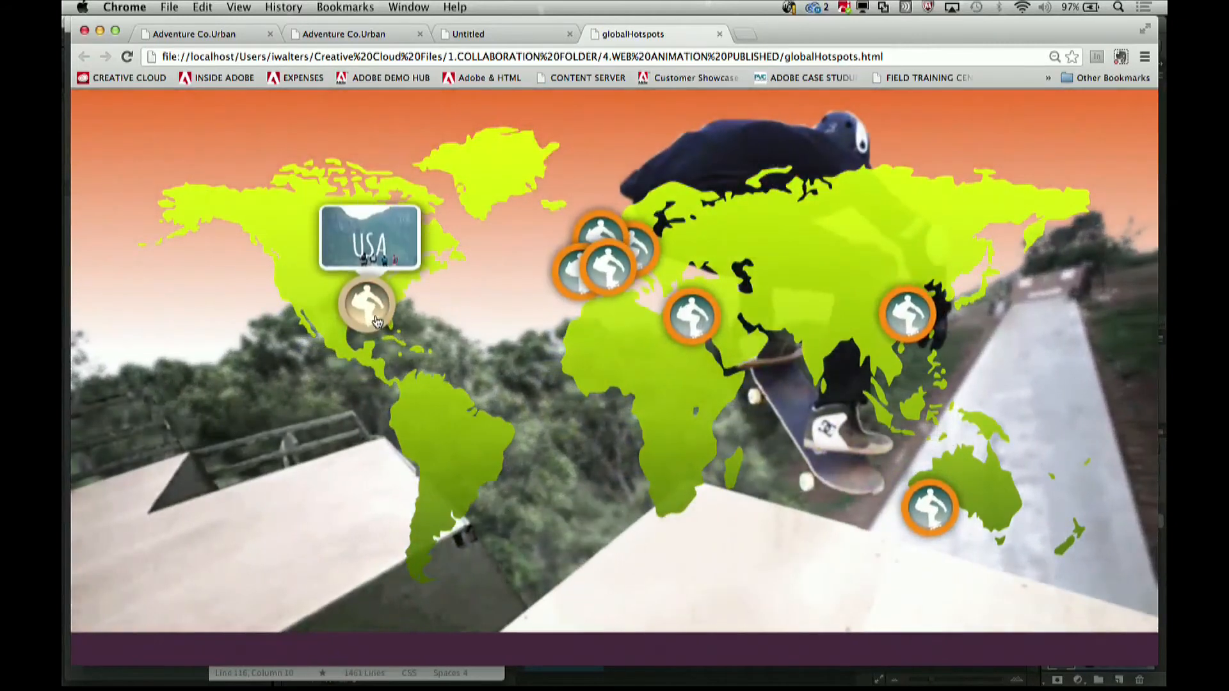
click(376, 325)
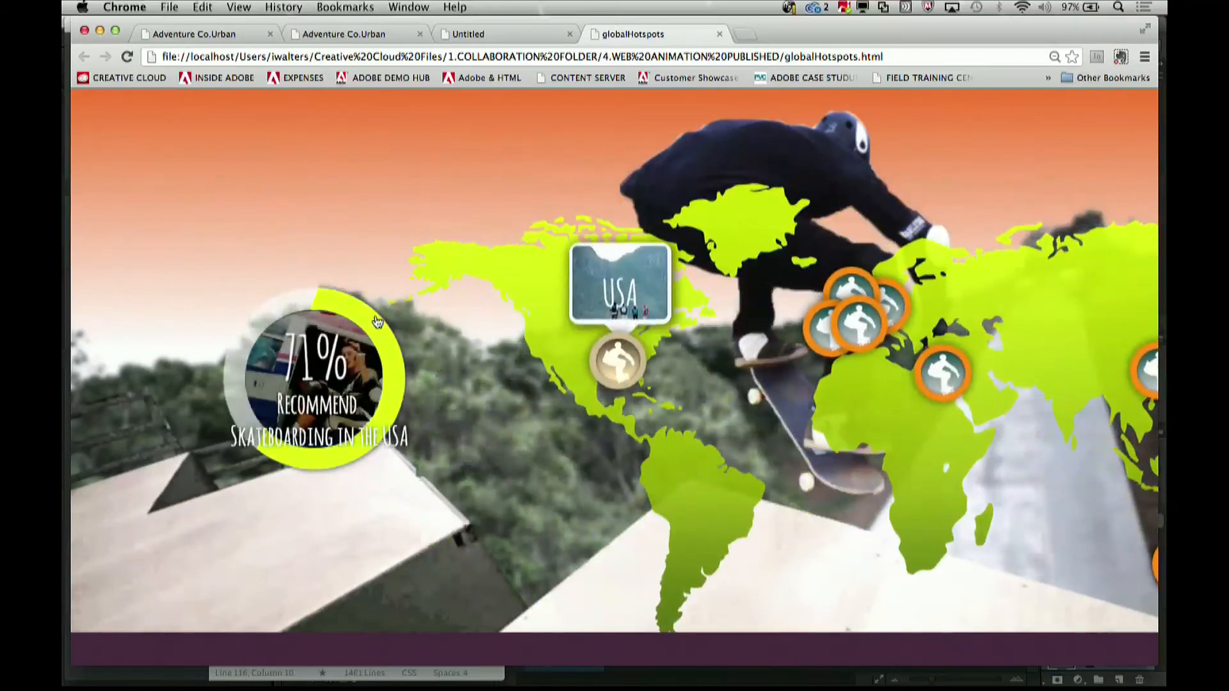
click(593, 351)
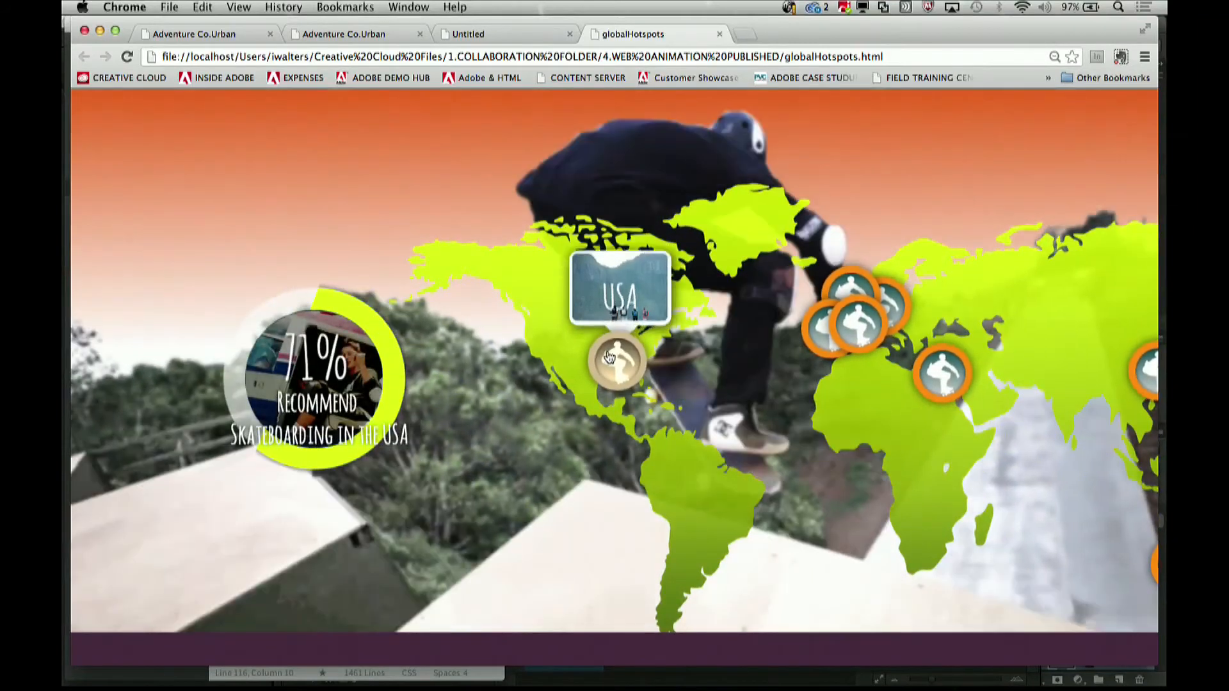
click(720, 34)
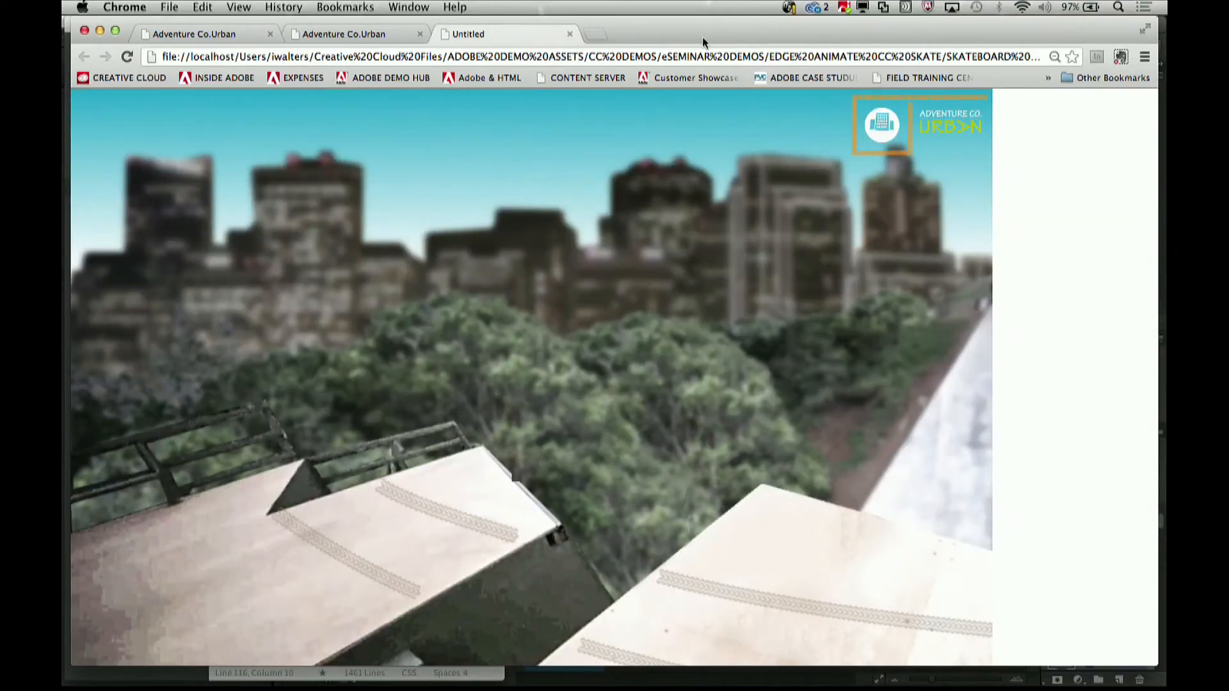
In Finder, inspect the published animation's edge_includes and images folders and the contents of 5.DPS ANIMATION SHARE.
click(83, 680)
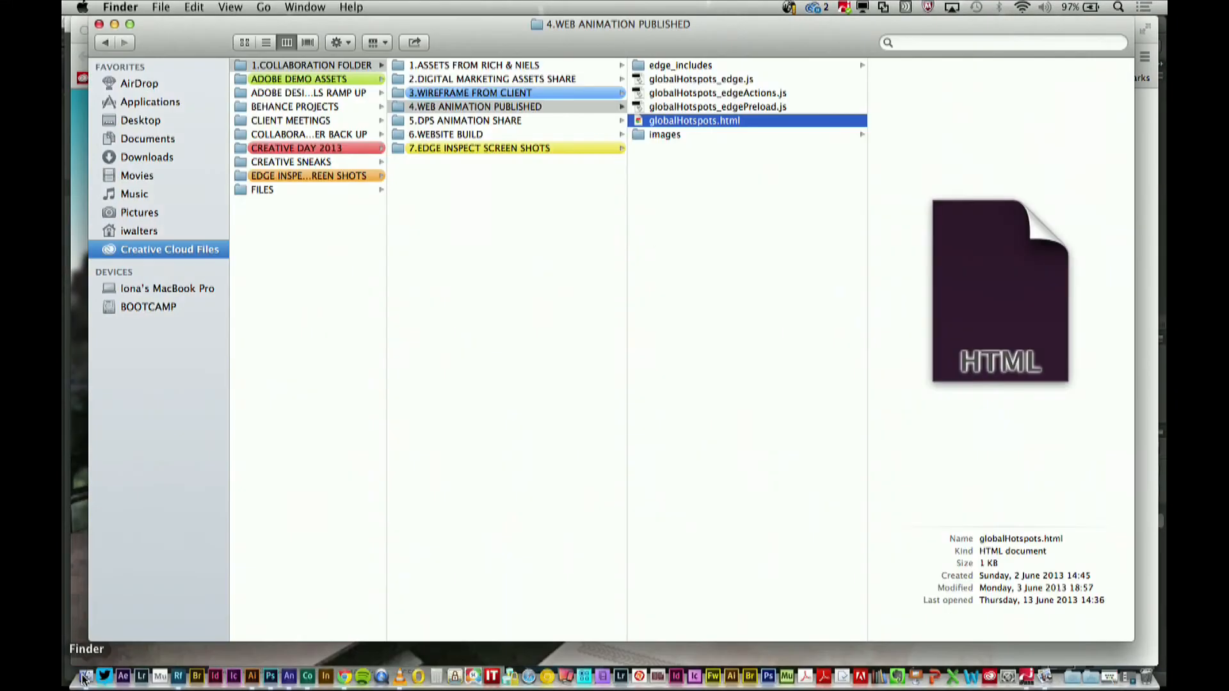
click(690, 66)
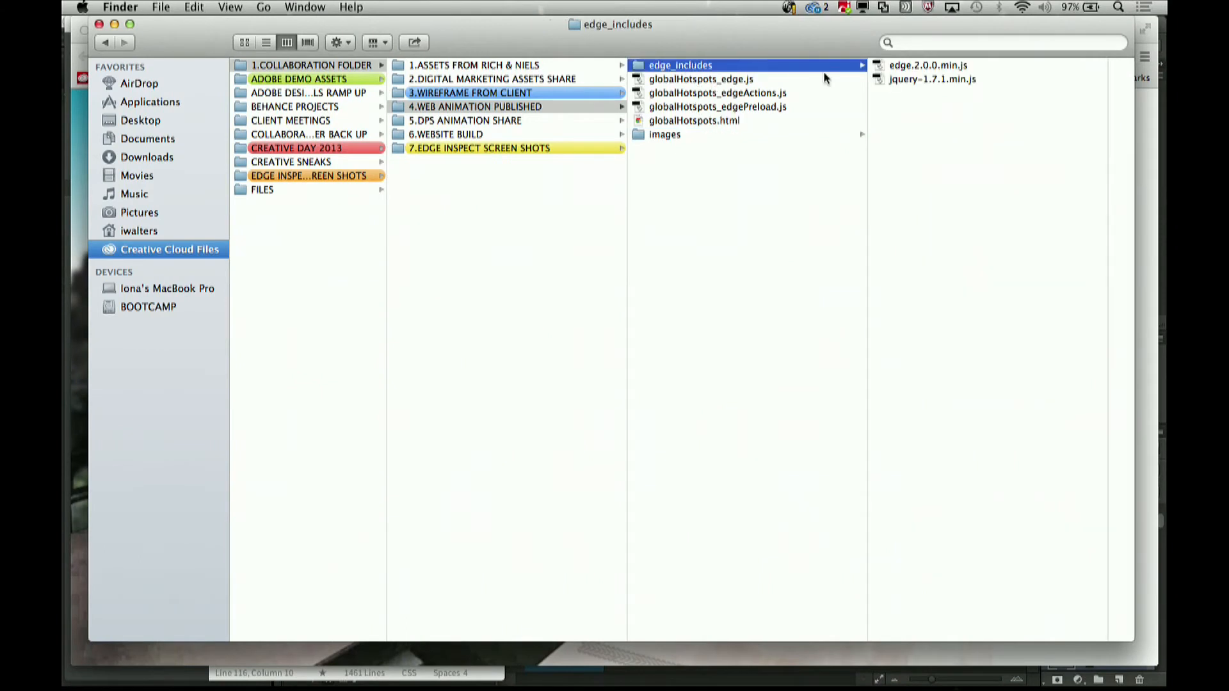
click(646, 134)
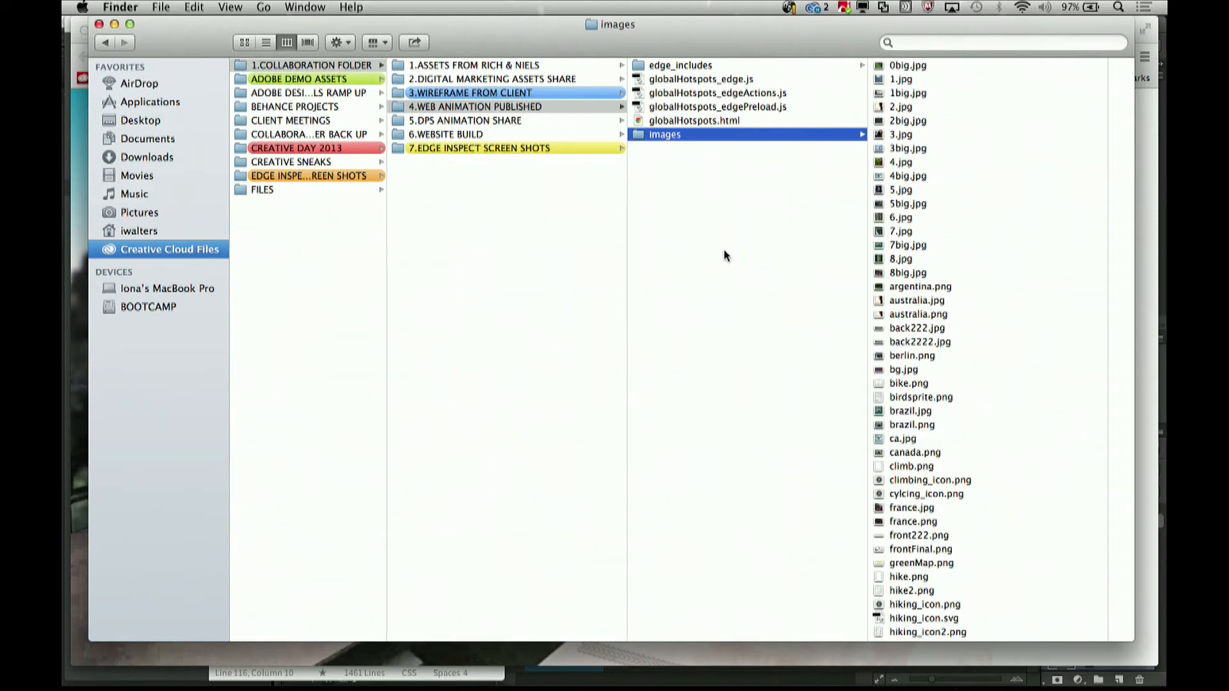
key(Left)
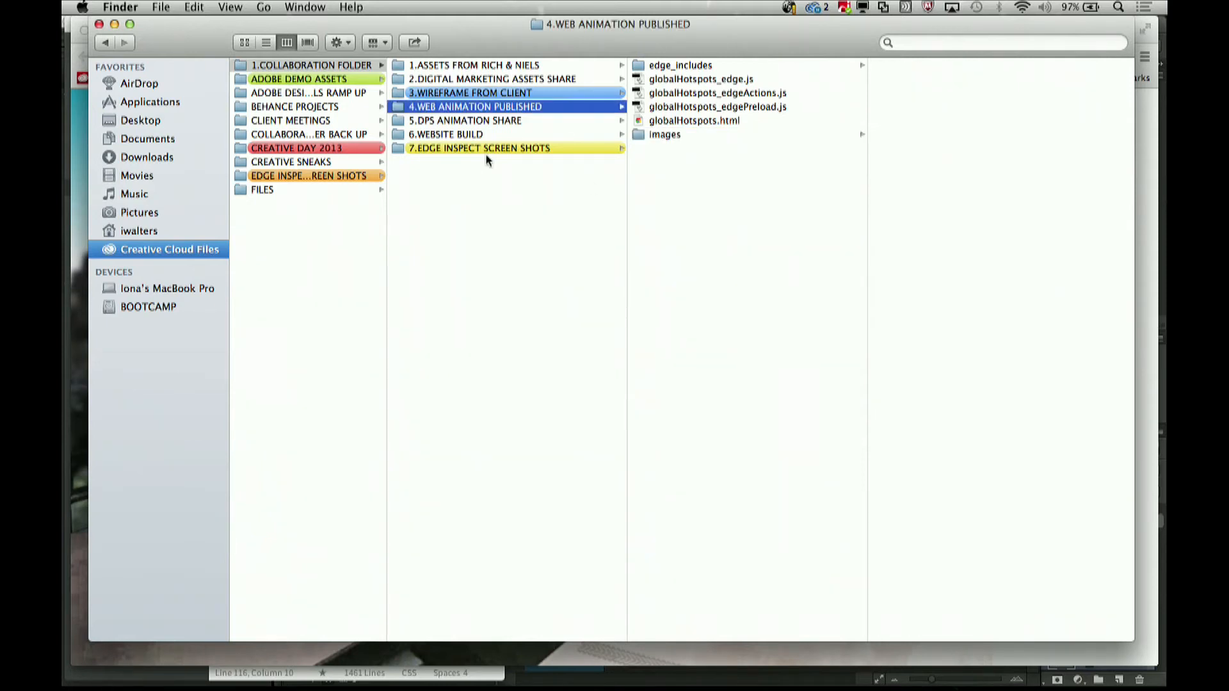
click(457, 122)
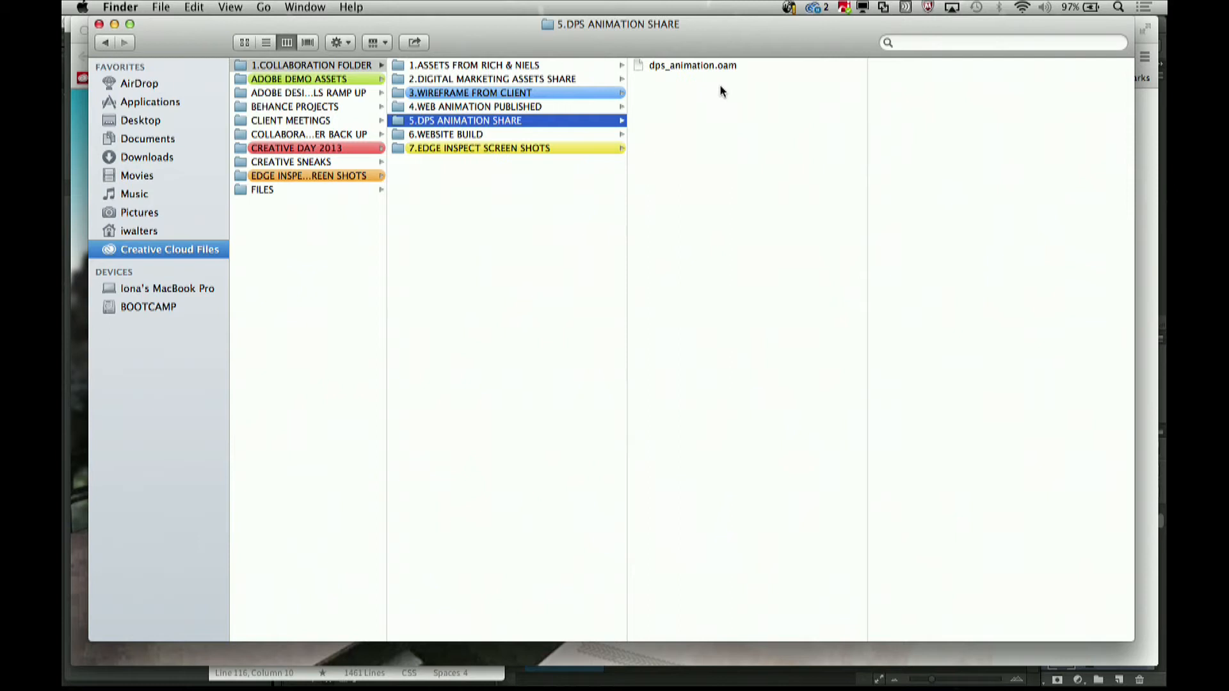
Minimize the Finder window and reload the skateboard animation page in the browser to replay it.
click(115, 25)
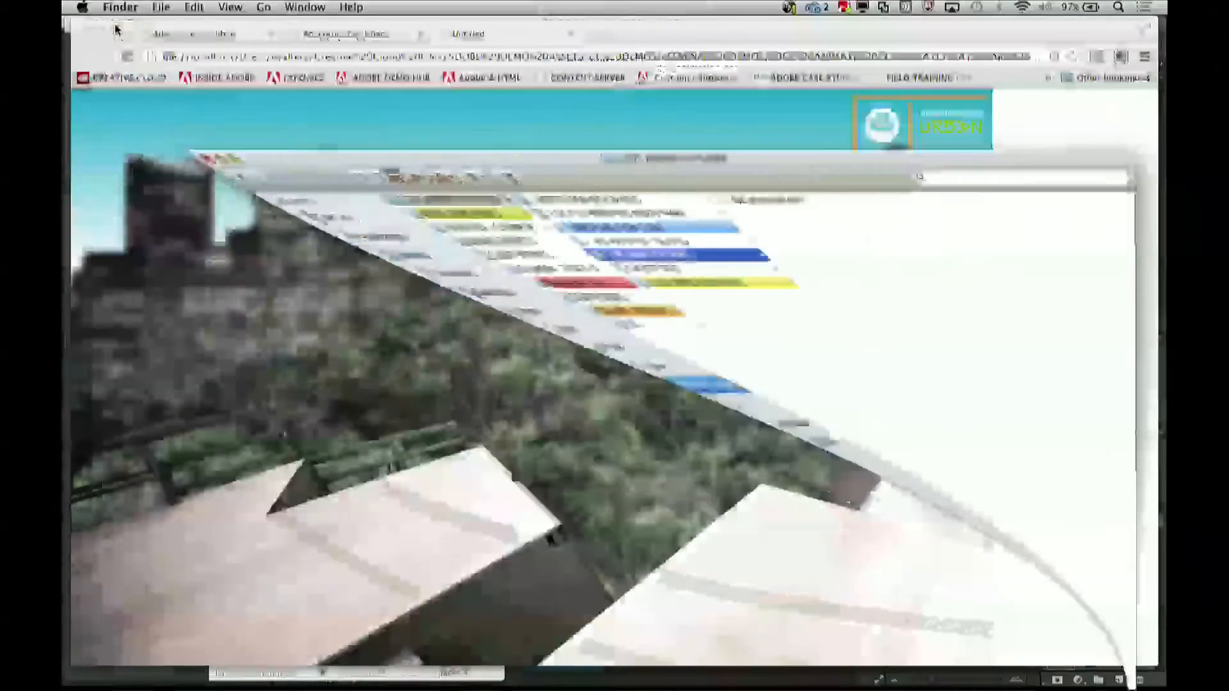
click(483, 55)
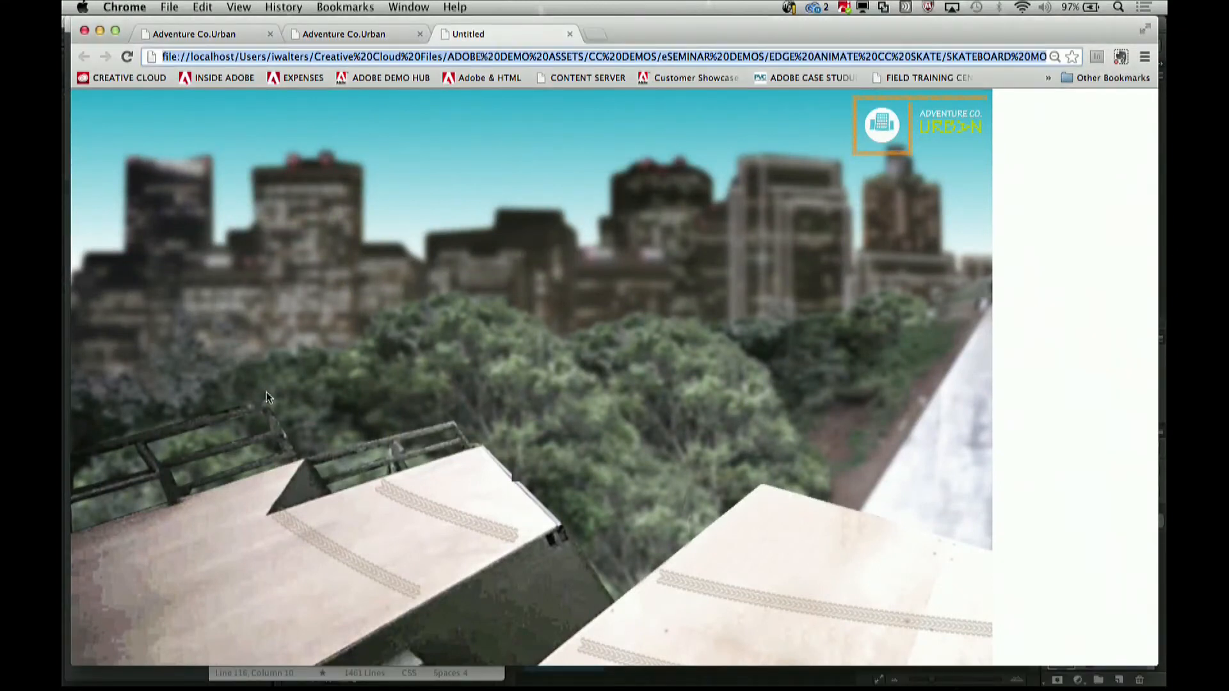
key(Return)
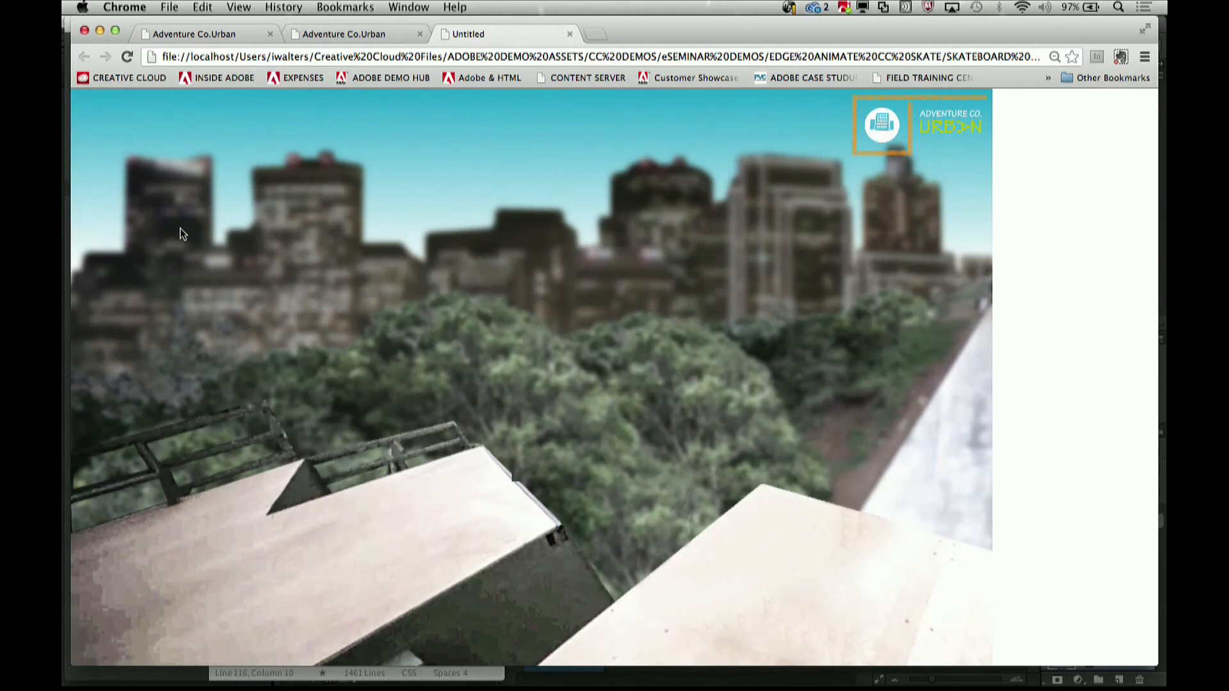
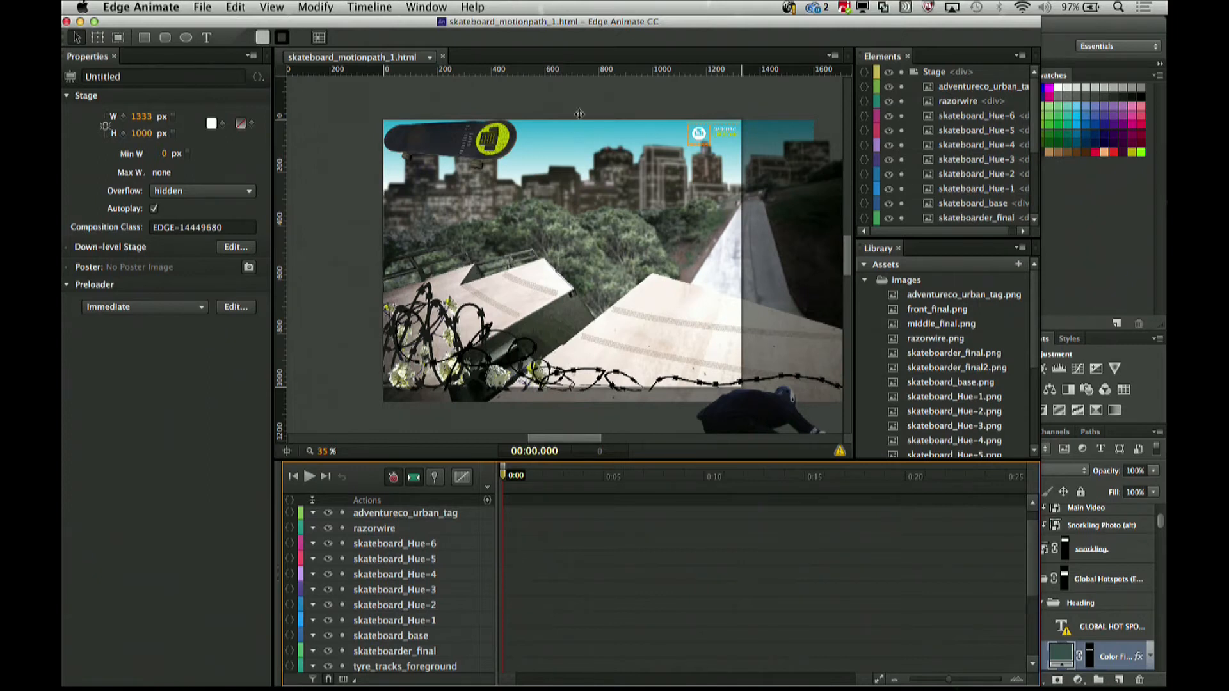
click(202, 6)
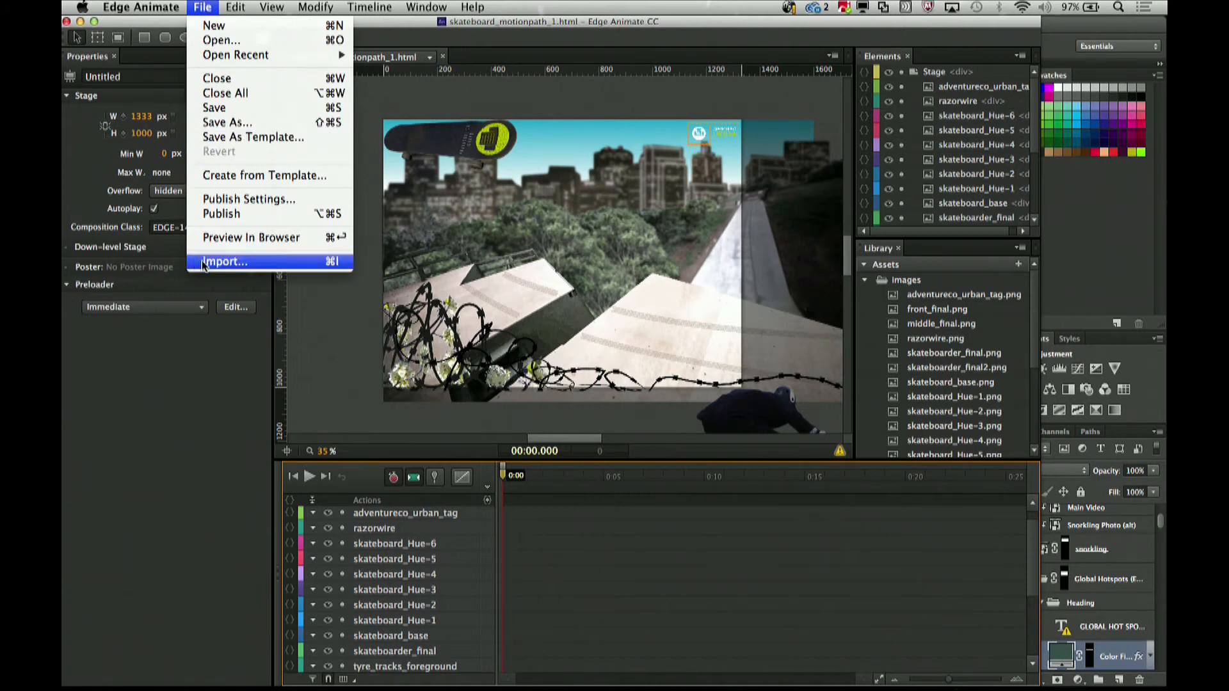
click(170, 454)
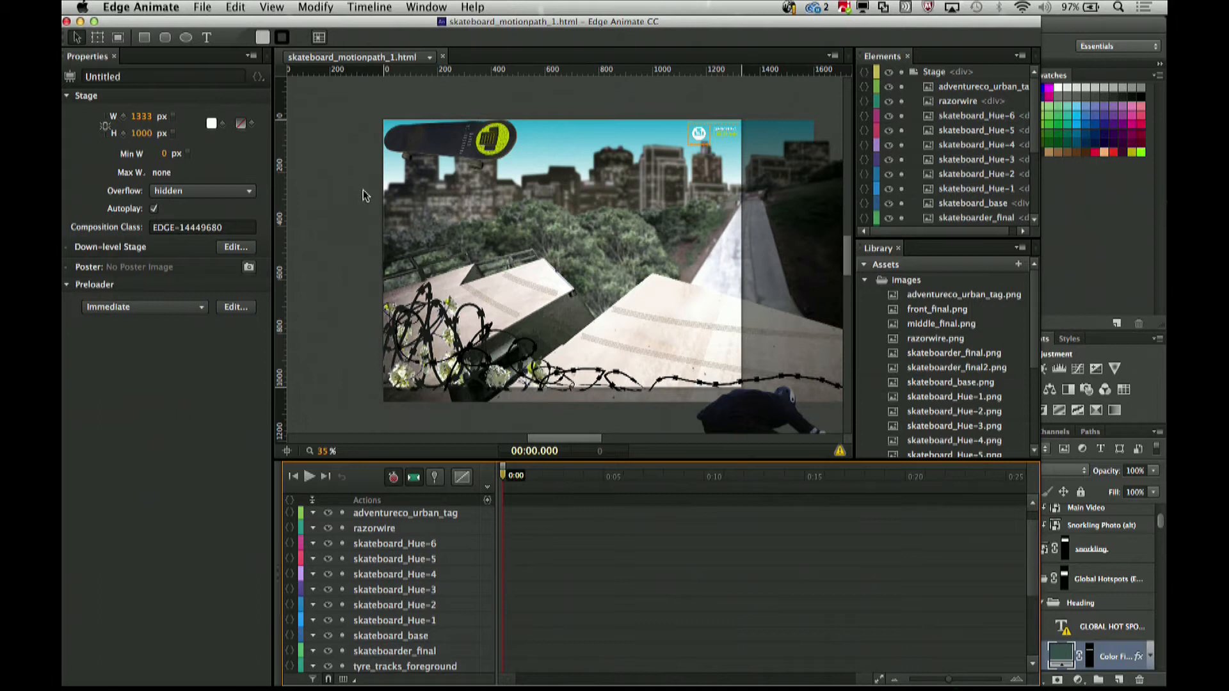
Switch to Photoshop and close AdventureCoUrban_WIREFRAME.psd, leaving COLOURED SKATEBOARDS.psd in front.
mouse_move(335, 689)
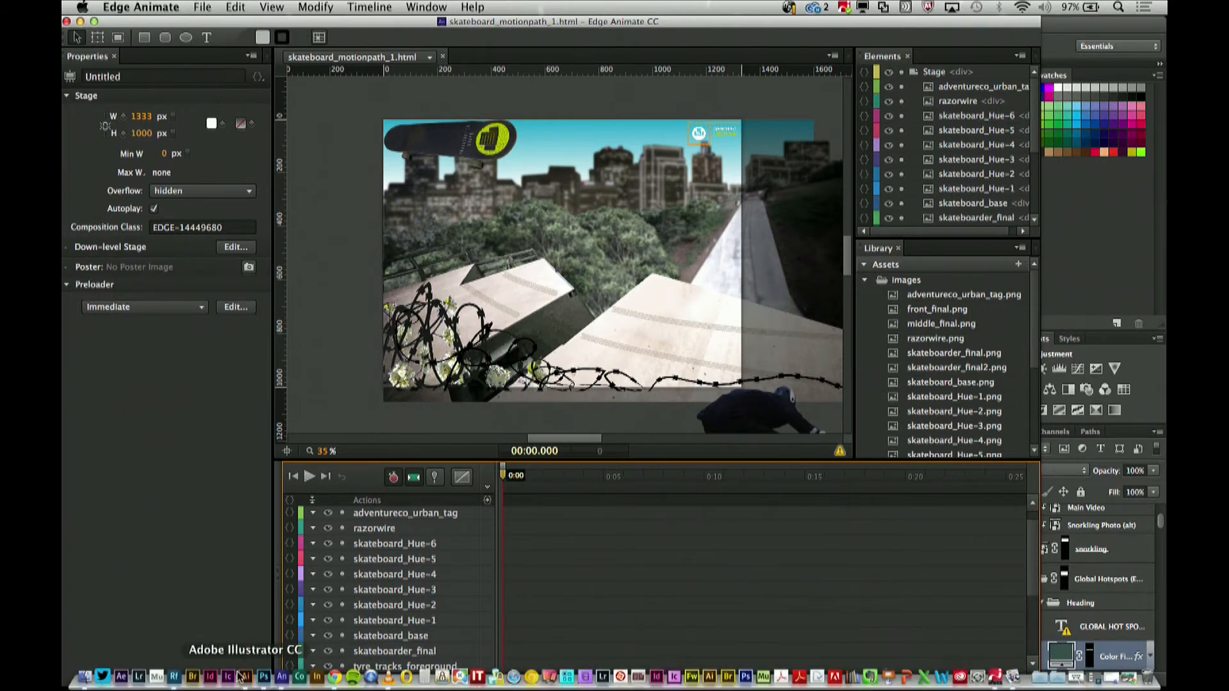
click(265, 680)
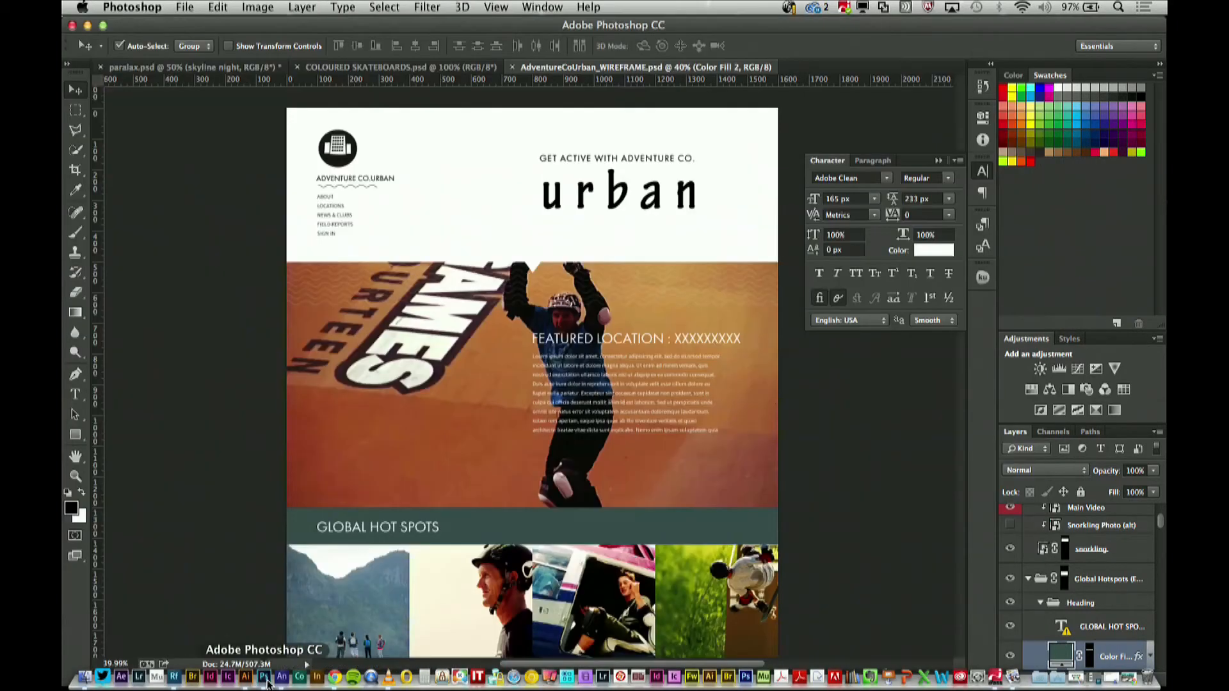
click(512, 68)
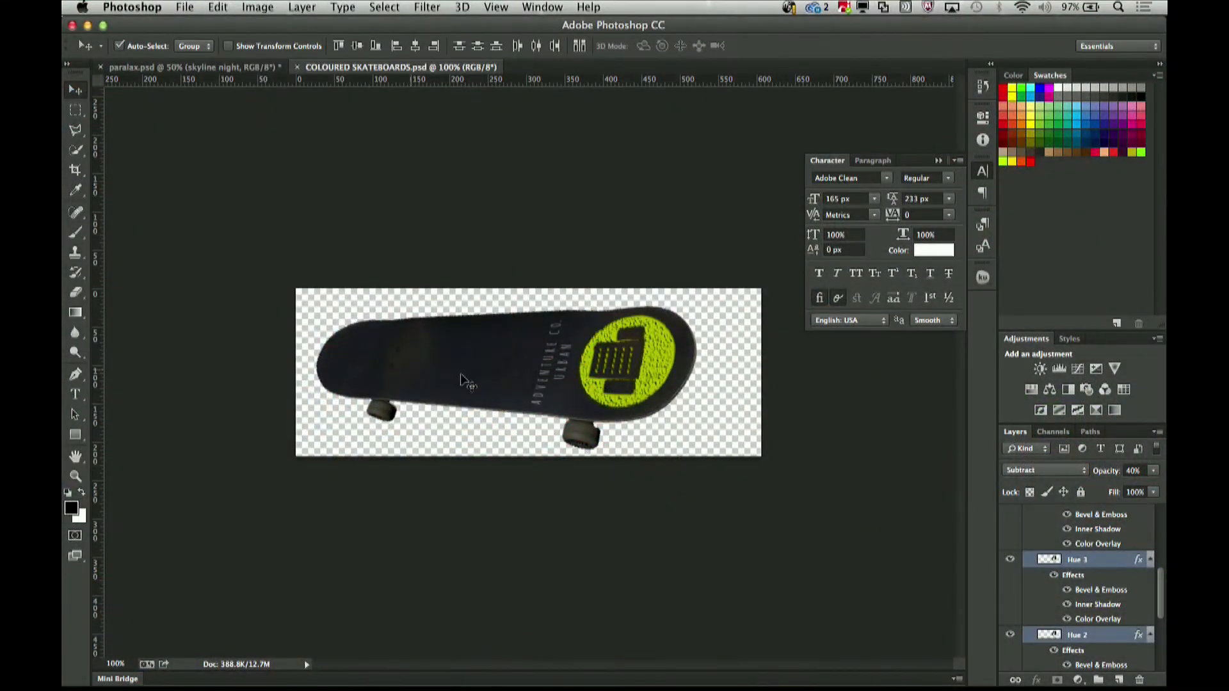
Compare the skateboard color variants by hiding and showing the Hue 2 to Hue 6 layers in the FINAL SKATEBOARDS group.
drag(1161, 609, 1153, 512)
click(1009, 531)
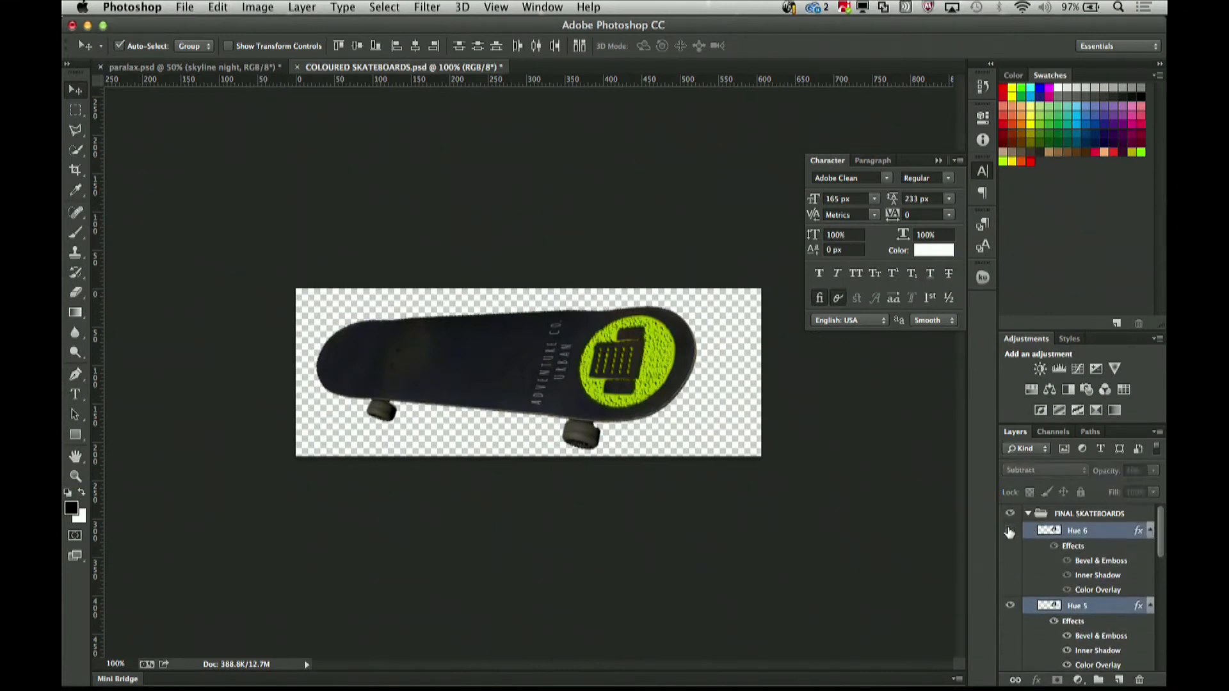
click(1011, 605)
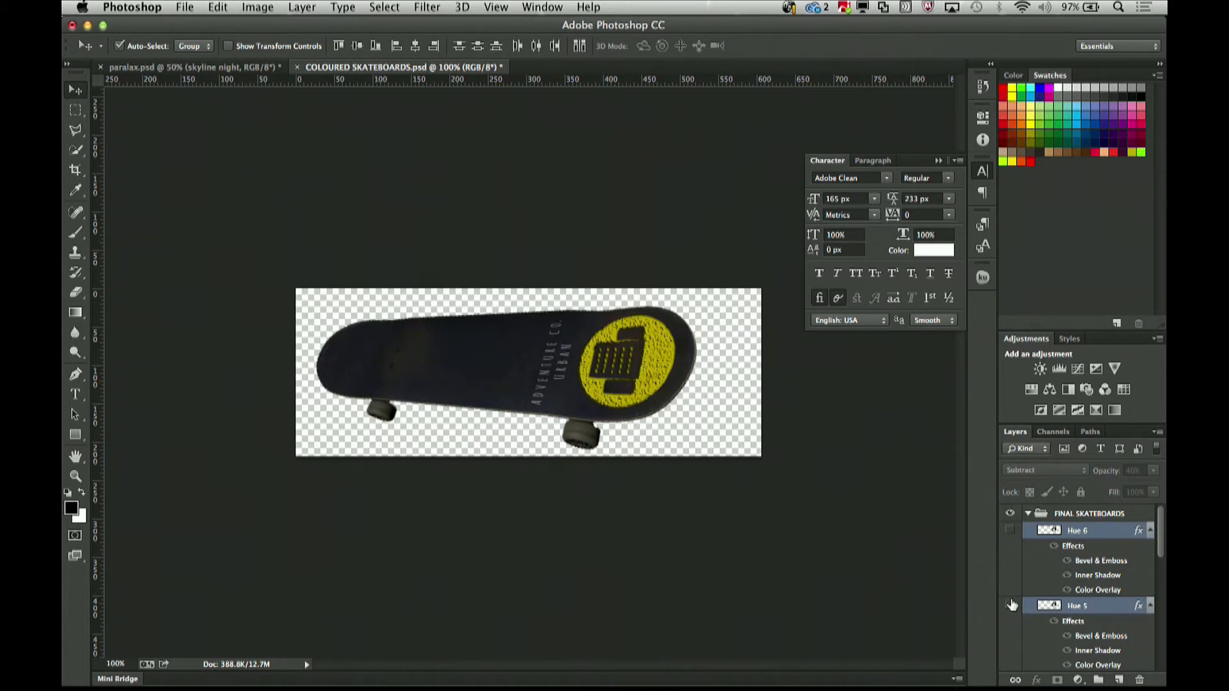
scroll(1022, 633, down, 5)
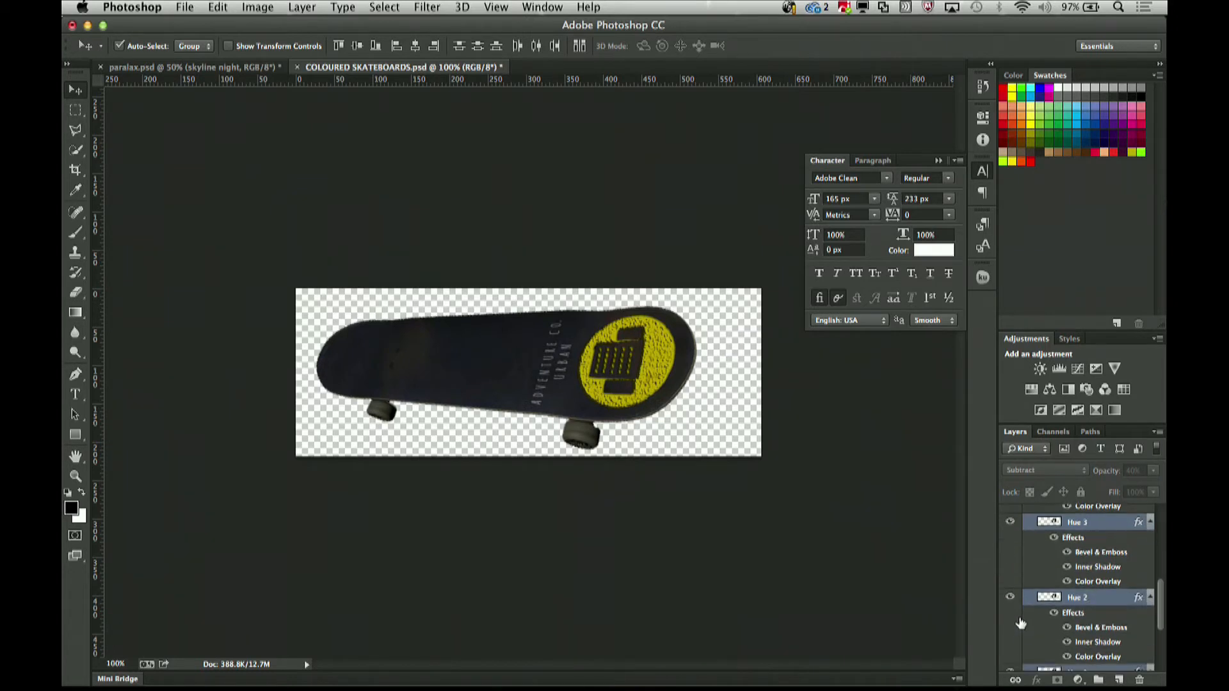
click(1010, 522)
click(1011, 597)
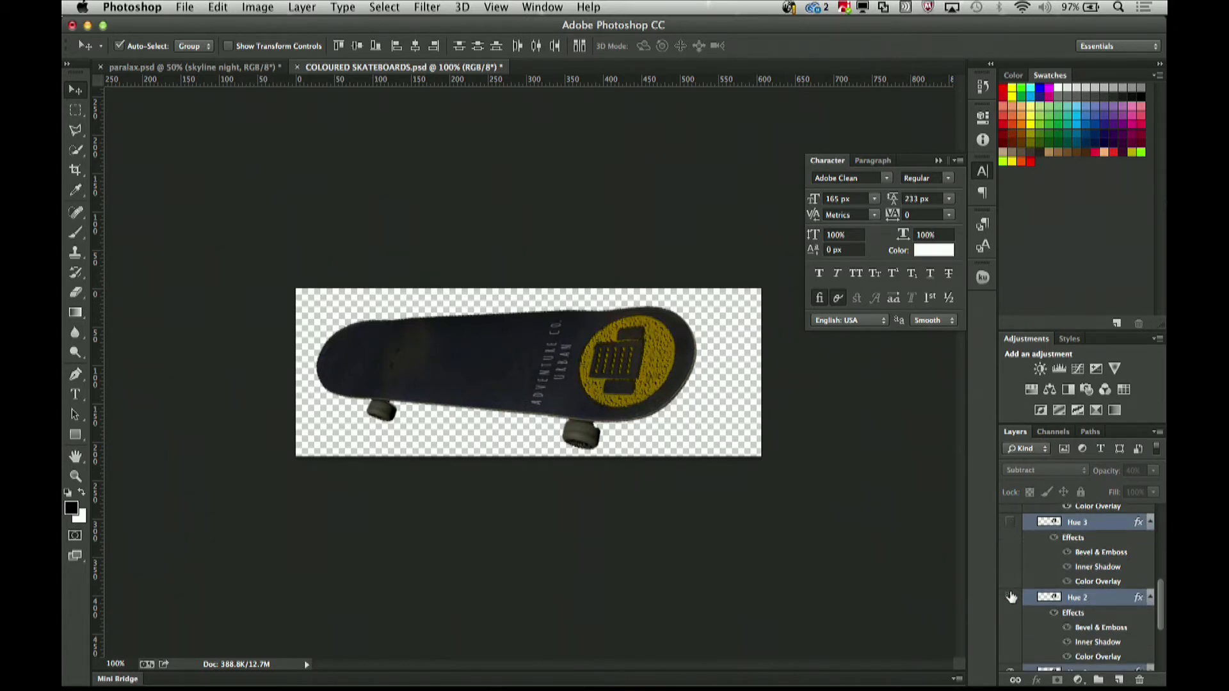
click(1010, 522)
click(1012, 597)
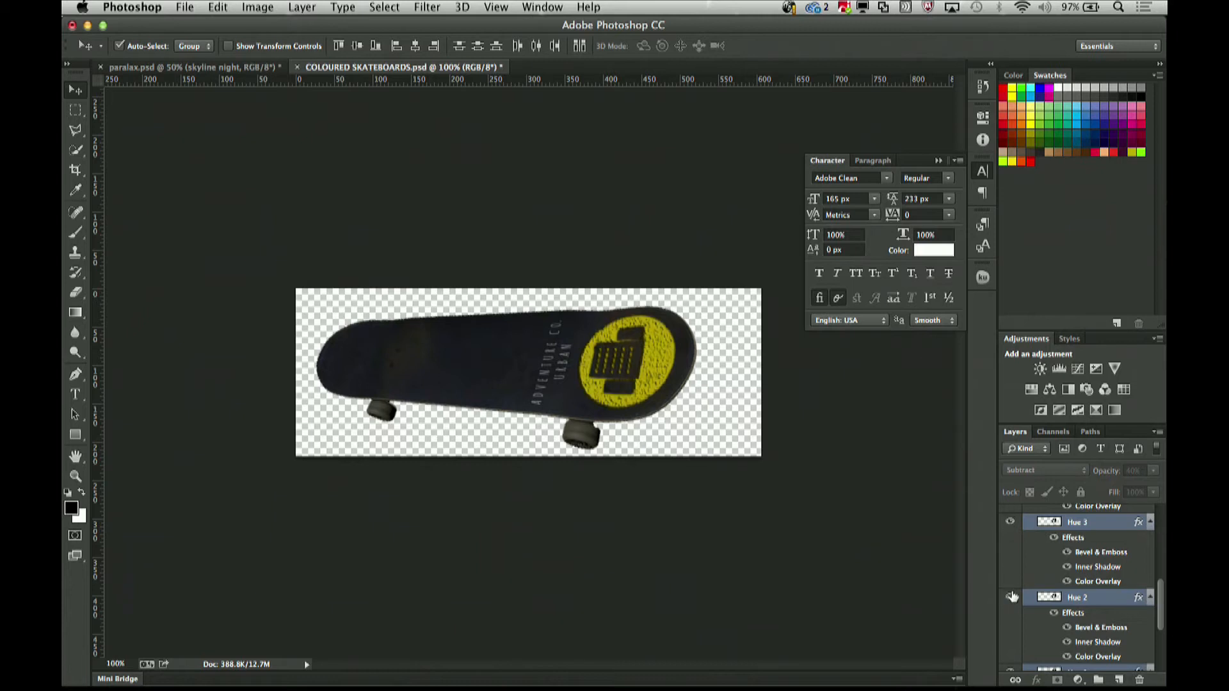
scroll(1015, 592, up, 3)
click(1011, 586)
click(1011, 586)
click(1011, 512)
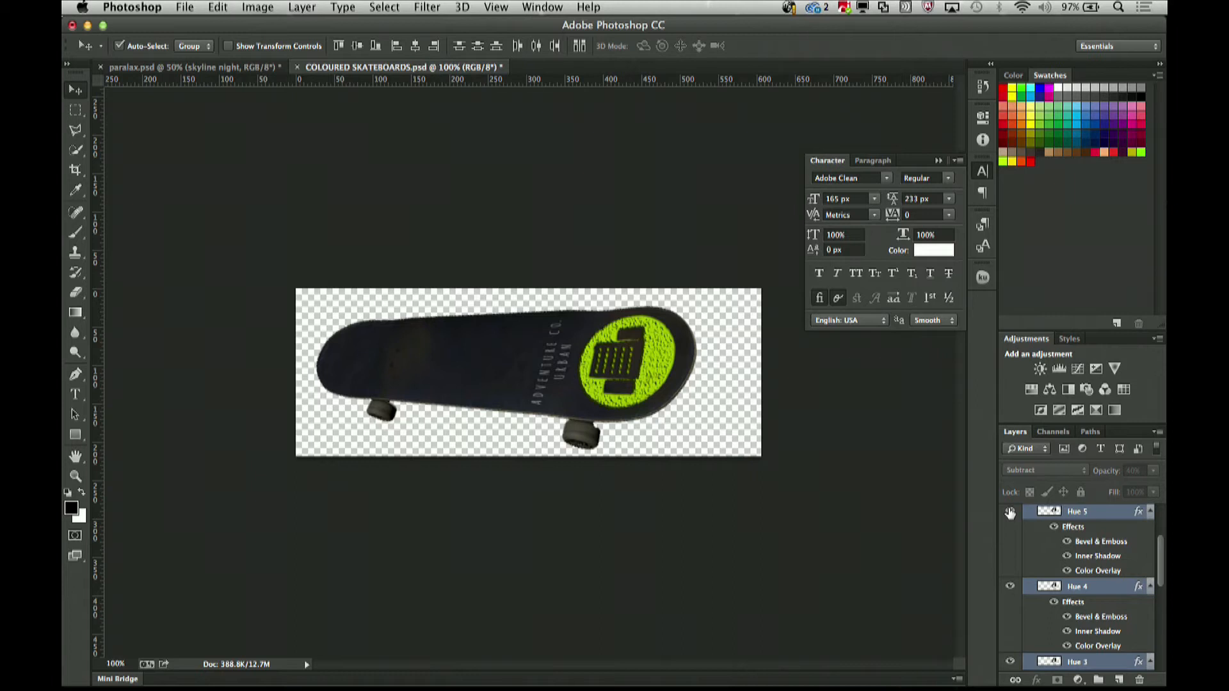
scroll(1010, 512, up, 3)
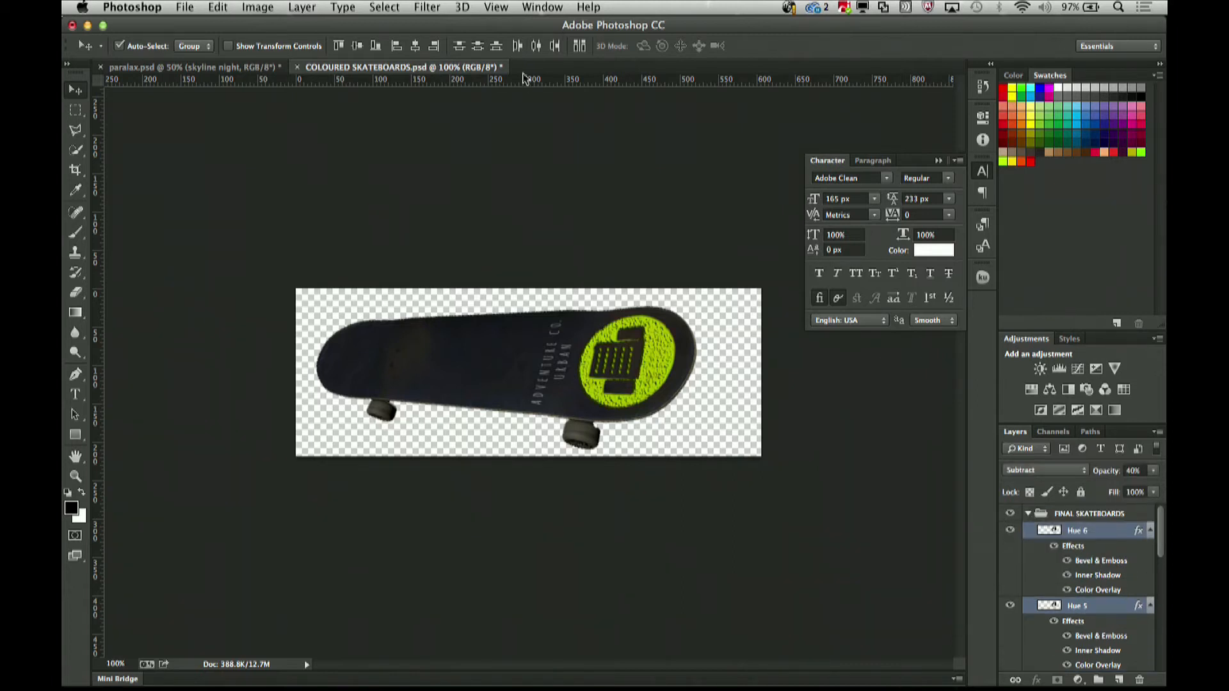
In paralax.psd, show the skyline day layer and hide the MIDDLE FINAL and FRONT FINAL groups.
click(157, 68)
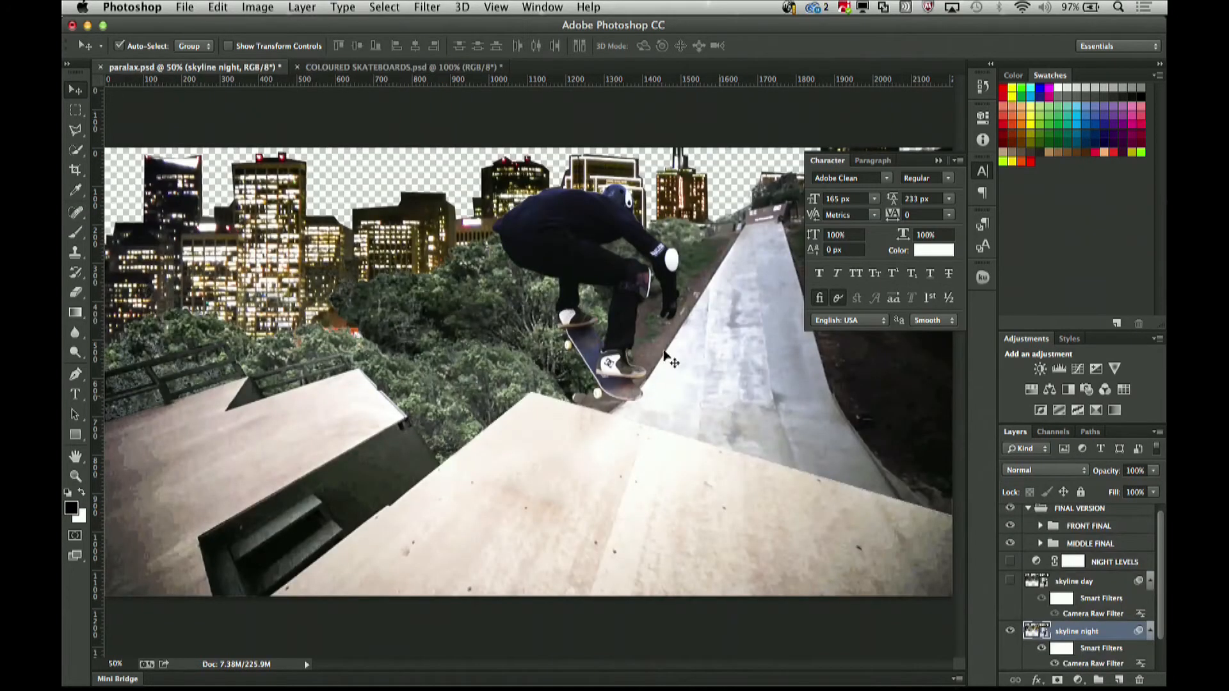
drag(1163, 591, 1161, 562)
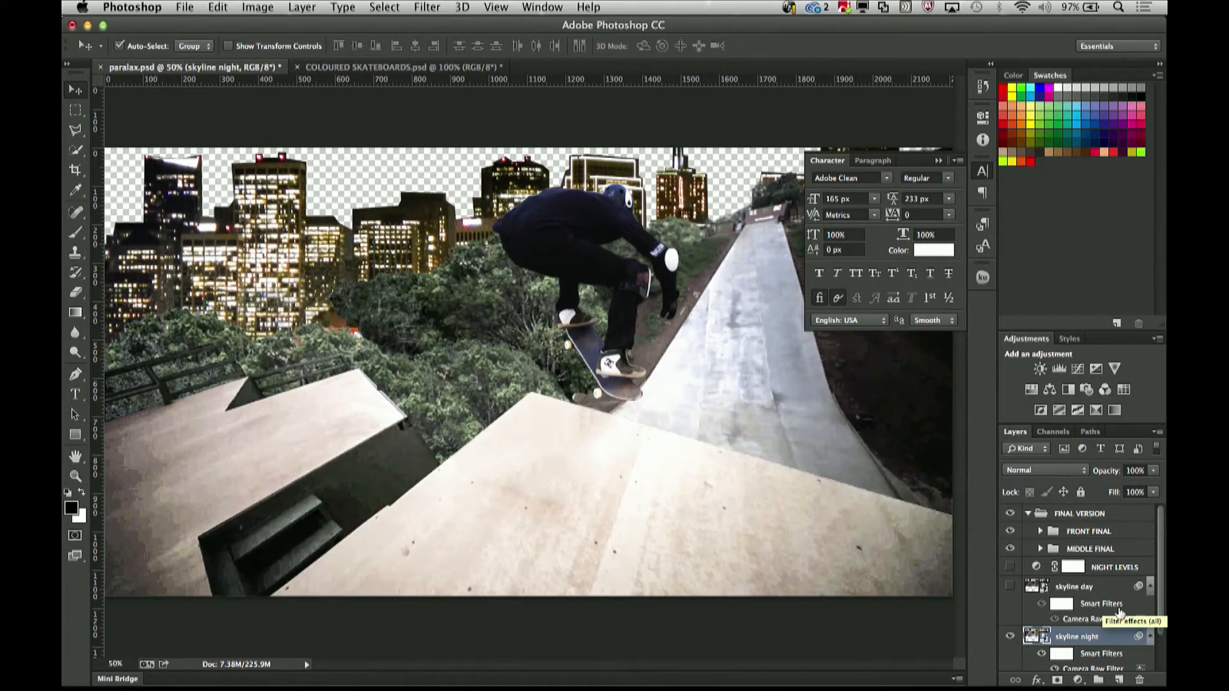
click(1009, 588)
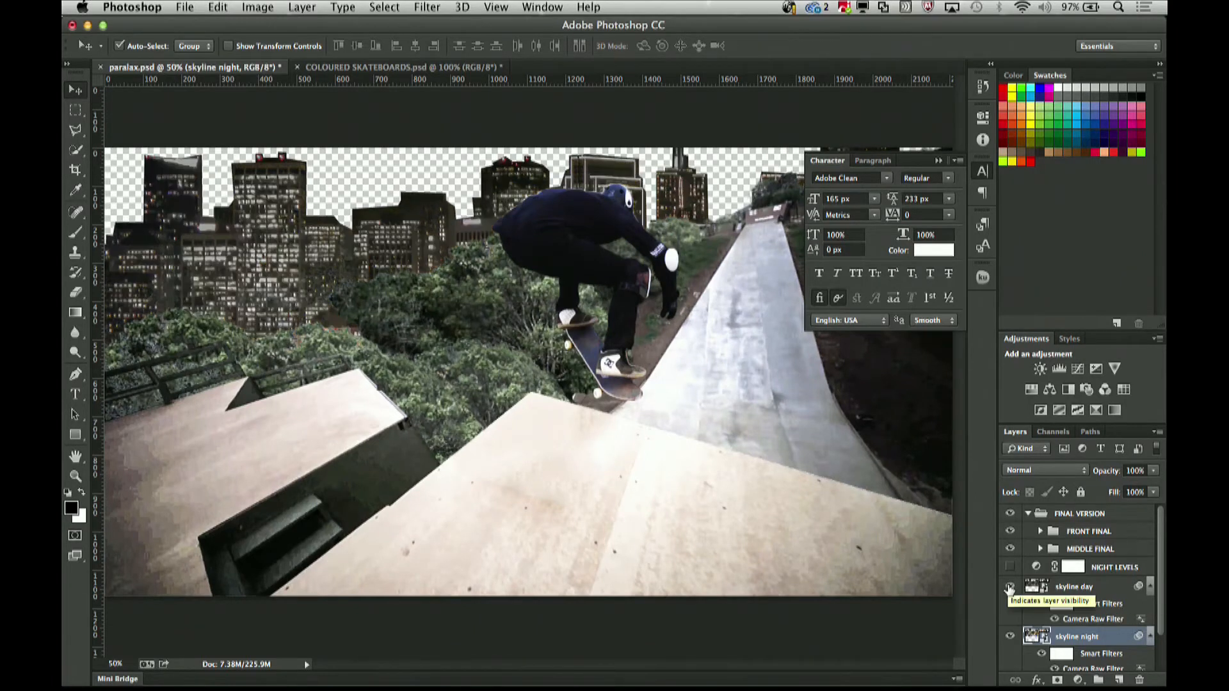
click(1009, 548)
click(1009, 532)
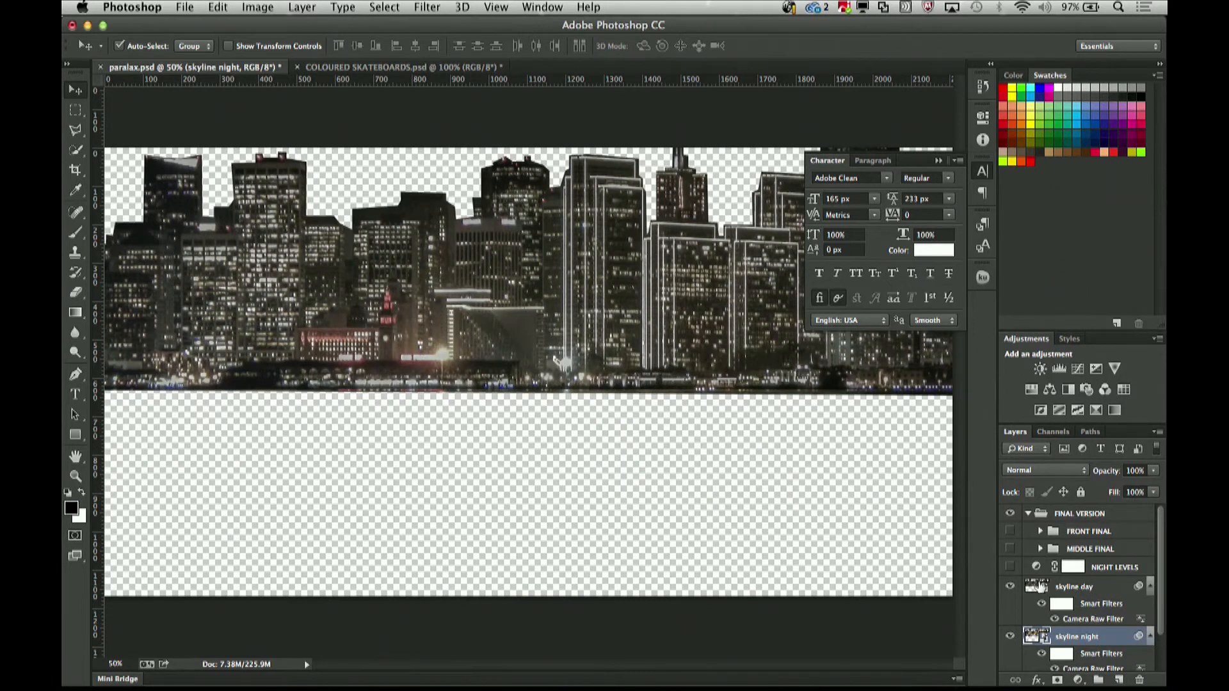
Inspect the Camera Raw Filter settings on the skyline day layer without changing them, and compare the skyline with that layer hidden and shown.
click(427, 7)
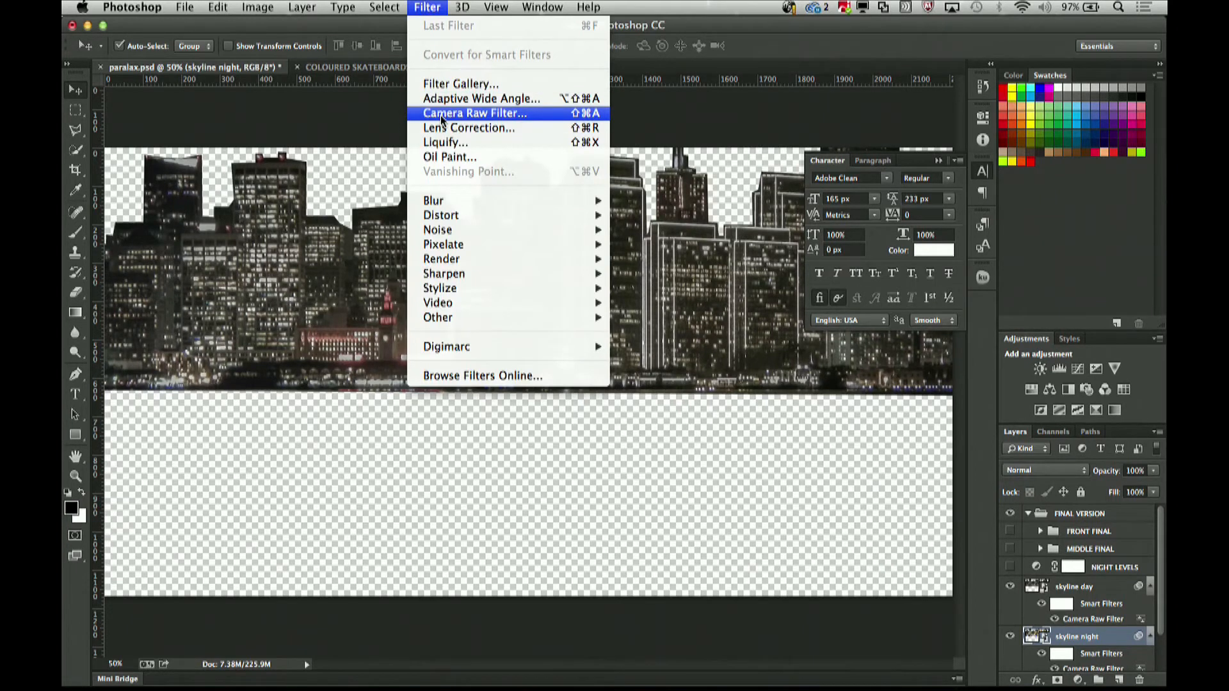
click(1100, 624)
click(1098, 620)
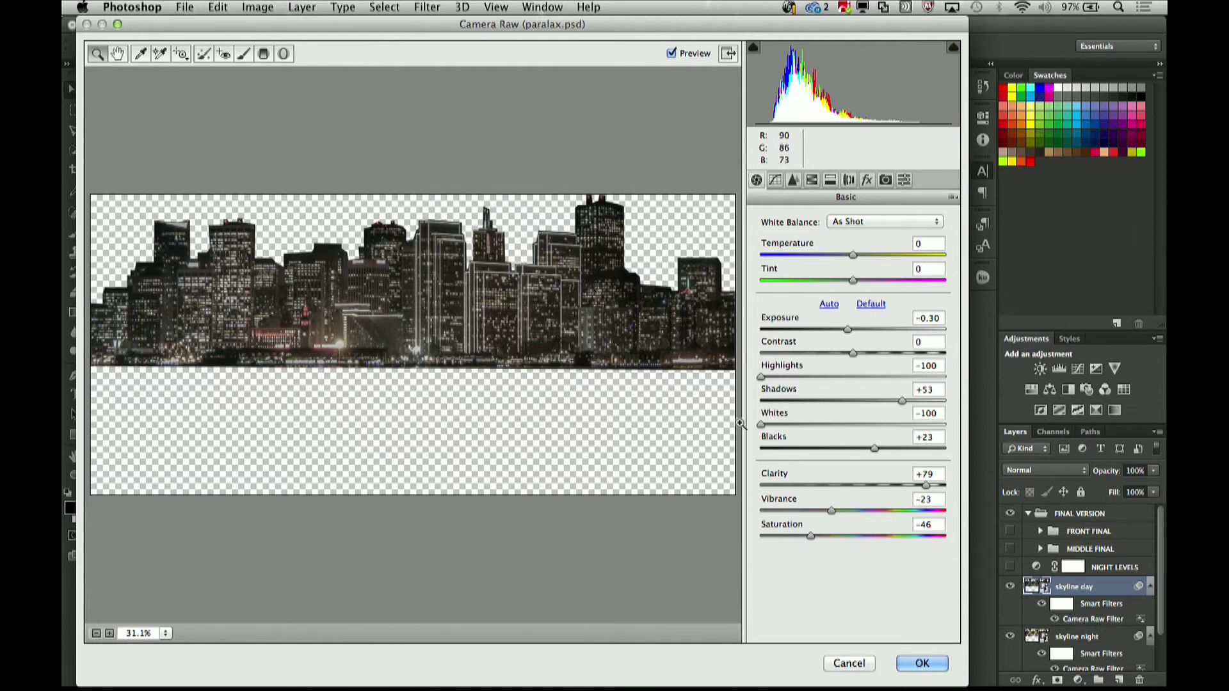
click(856, 667)
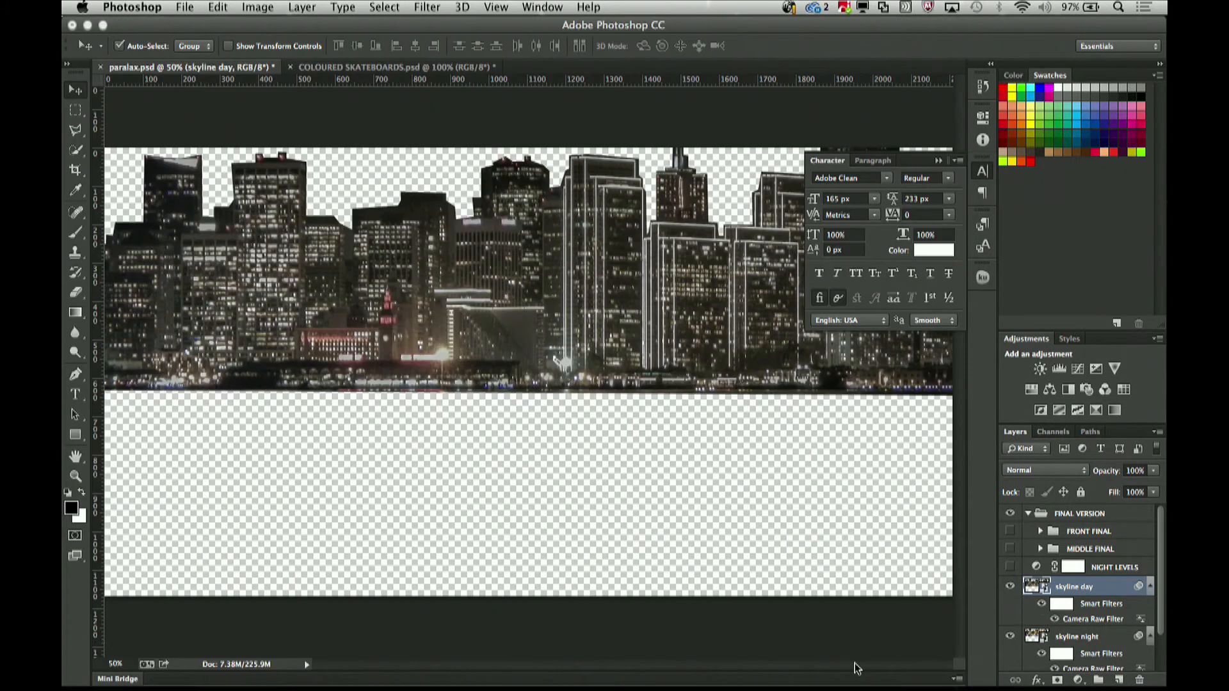
click(1009, 586)
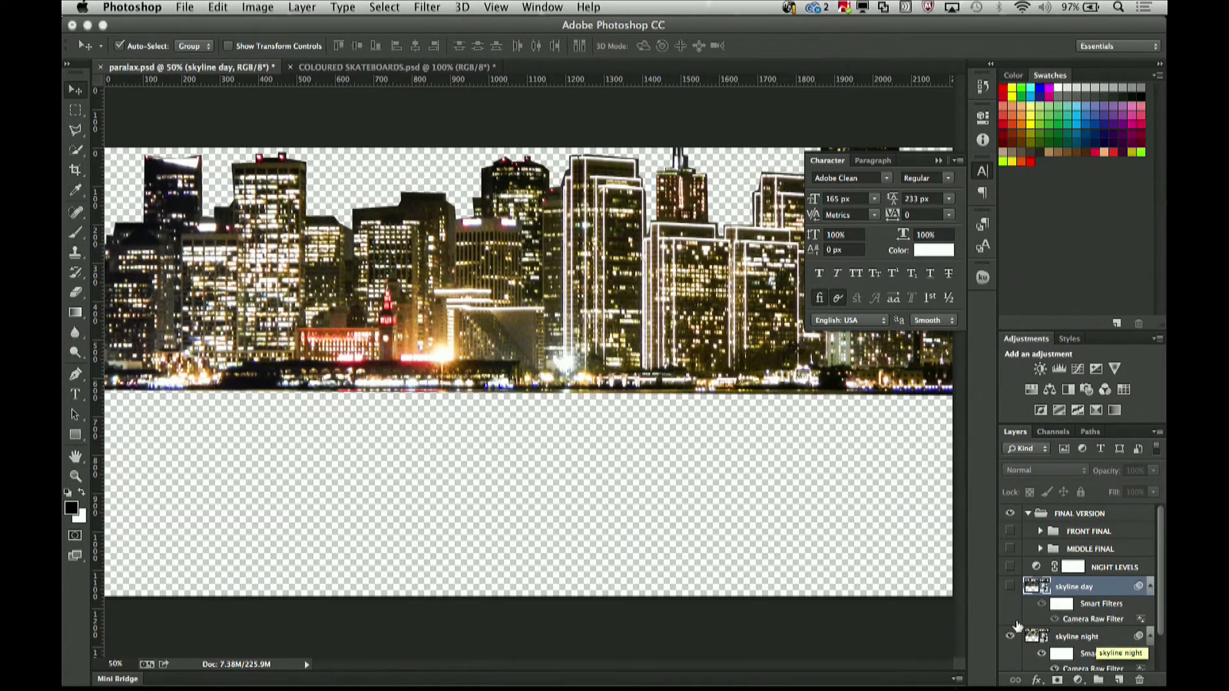
click(1009, 584)
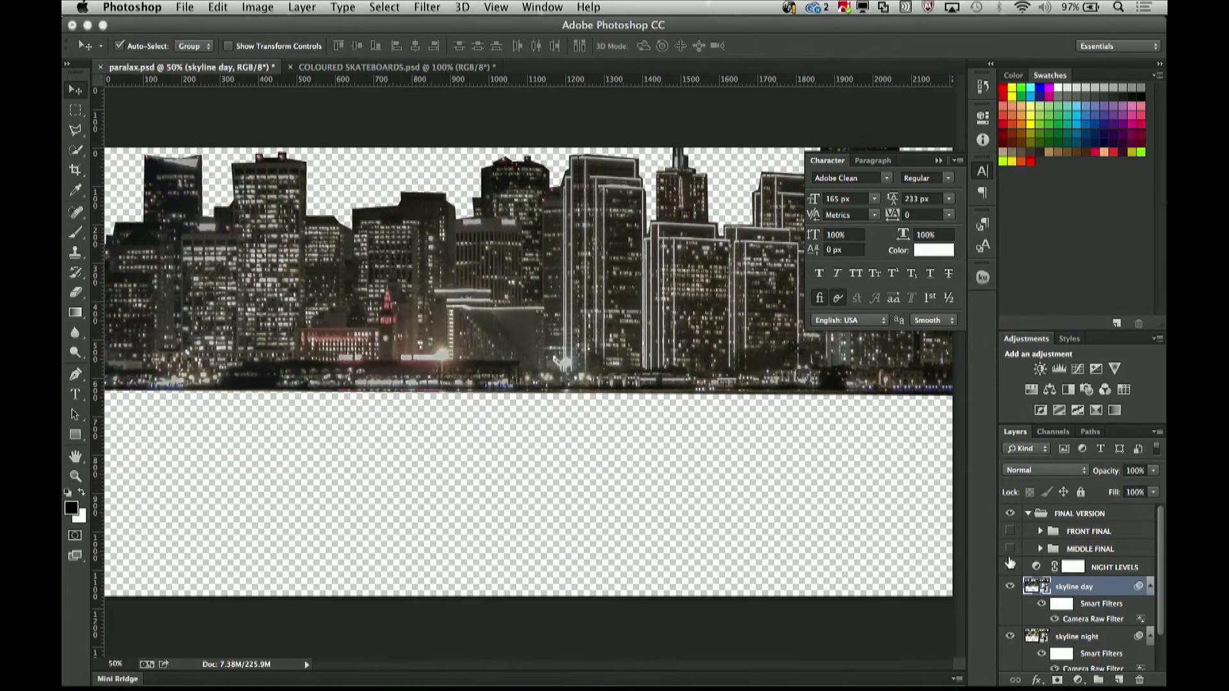
Show the MIDDLE FINAL group, the NIGHT LEVELS adjustment and the FRONT FINAL group to complete the composite.
click(1009, 549)
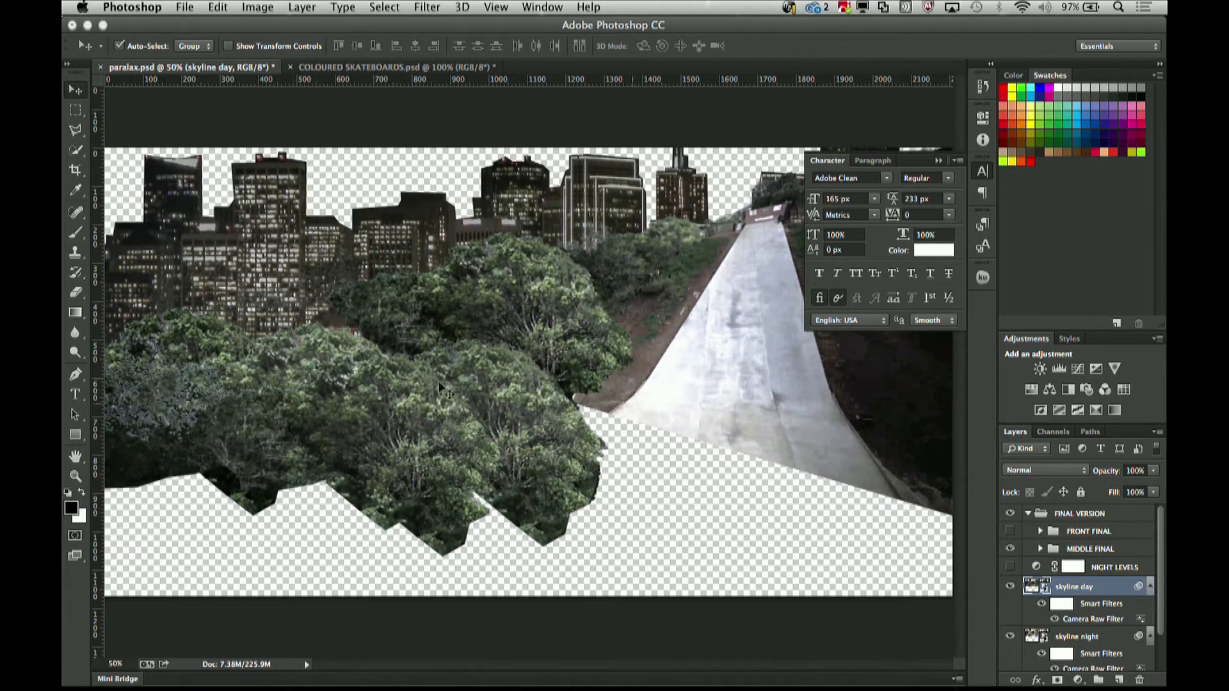
click(1009, 568)
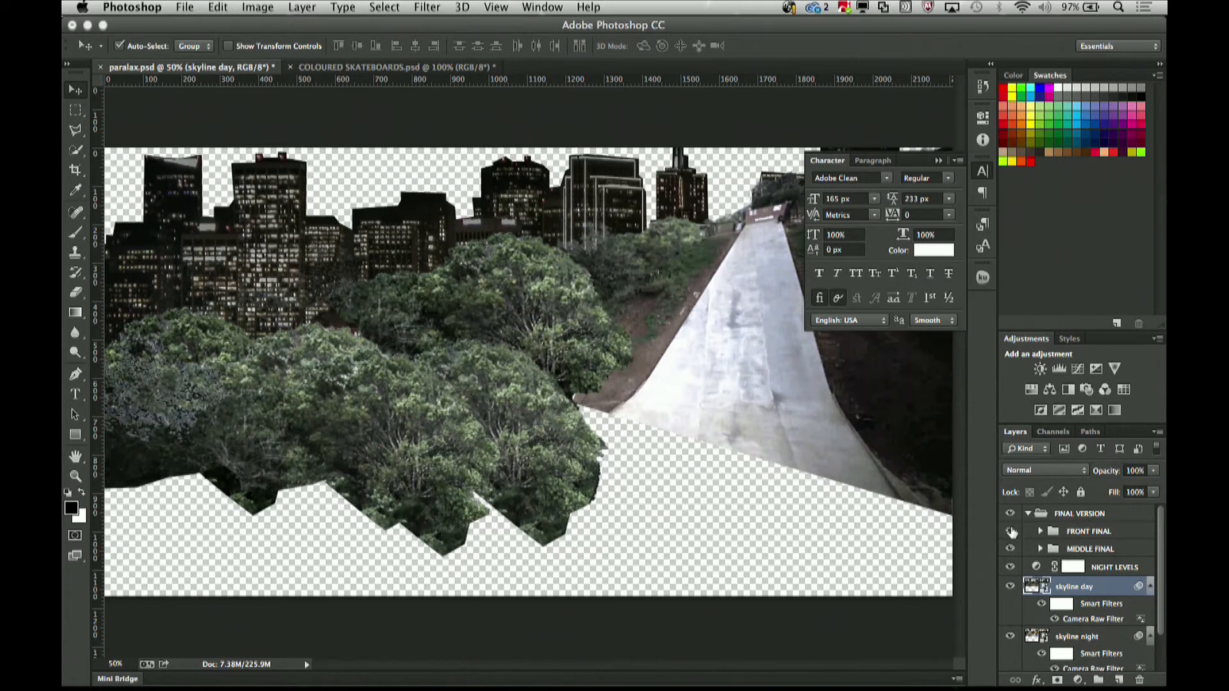
click(1010, 531)
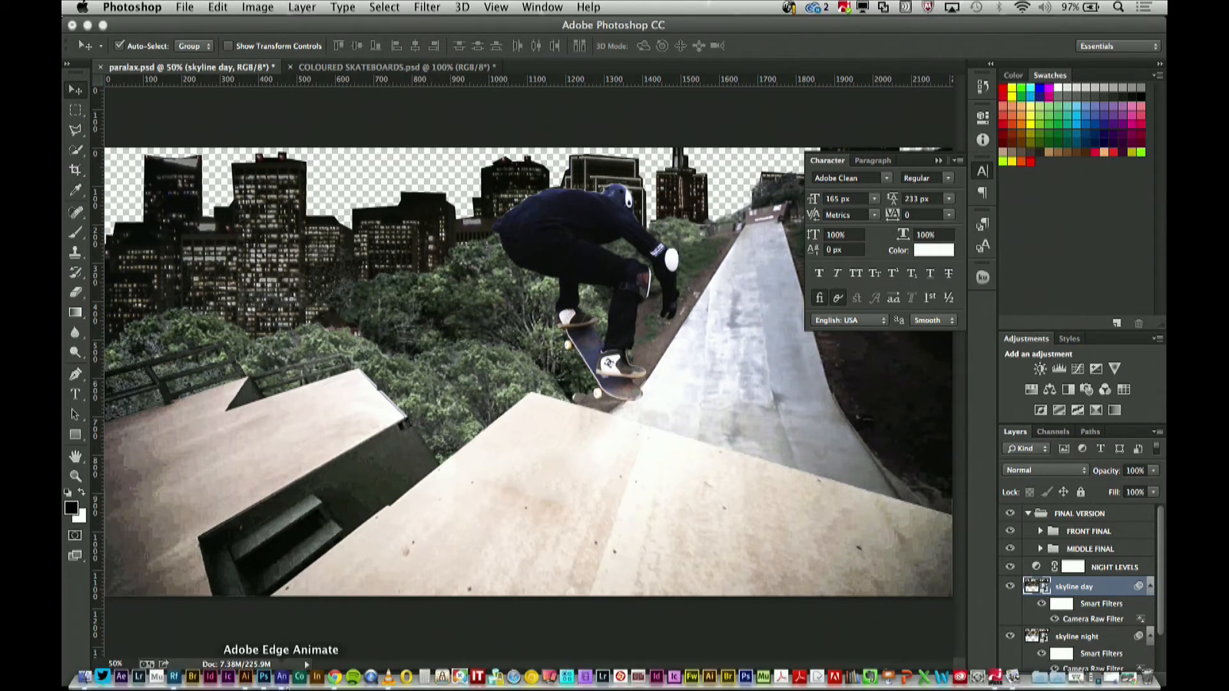
Switch to Illustrator and look through the skate scene and logo artboards in ILLUSTRATOR CC SKATE DEMO.ai.
click(246, 677)
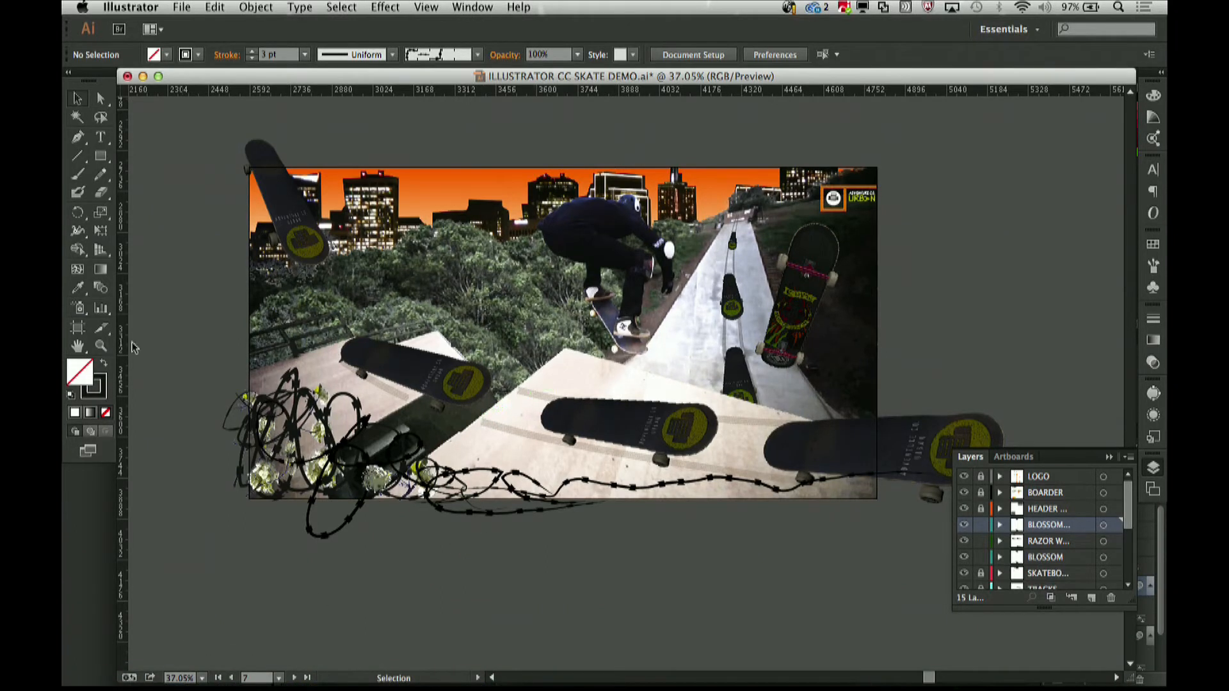
scroll(171, 341, left, 15)
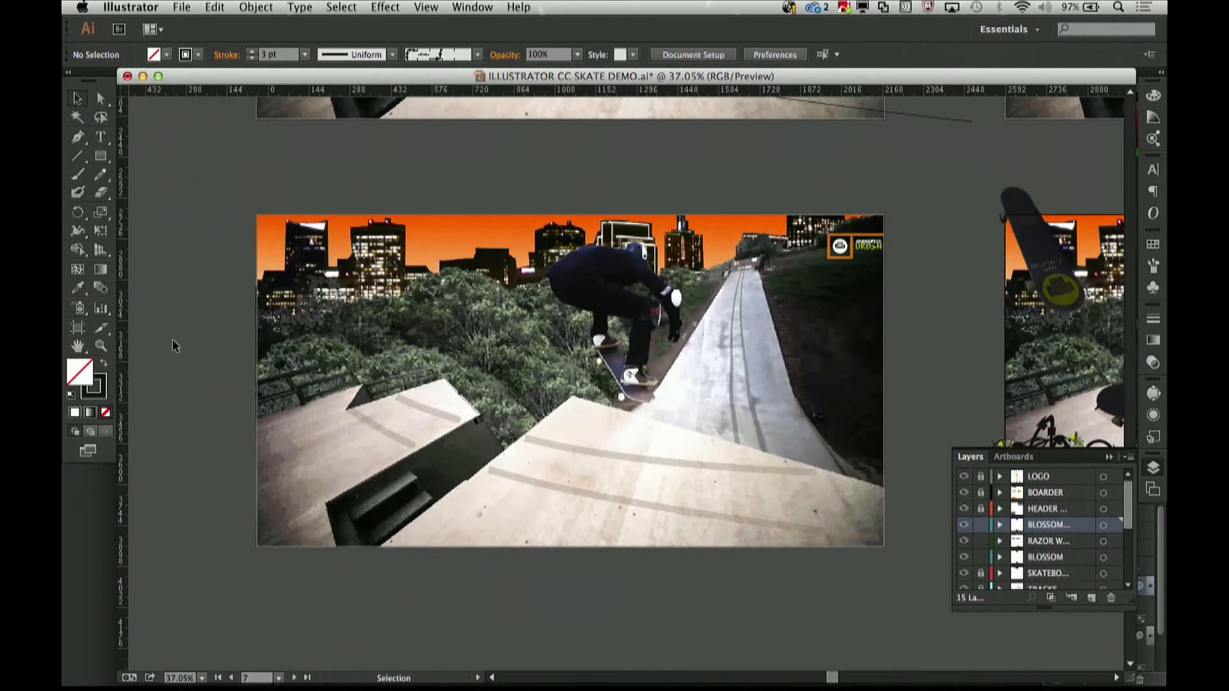
scroll(173, 346, right, 3)
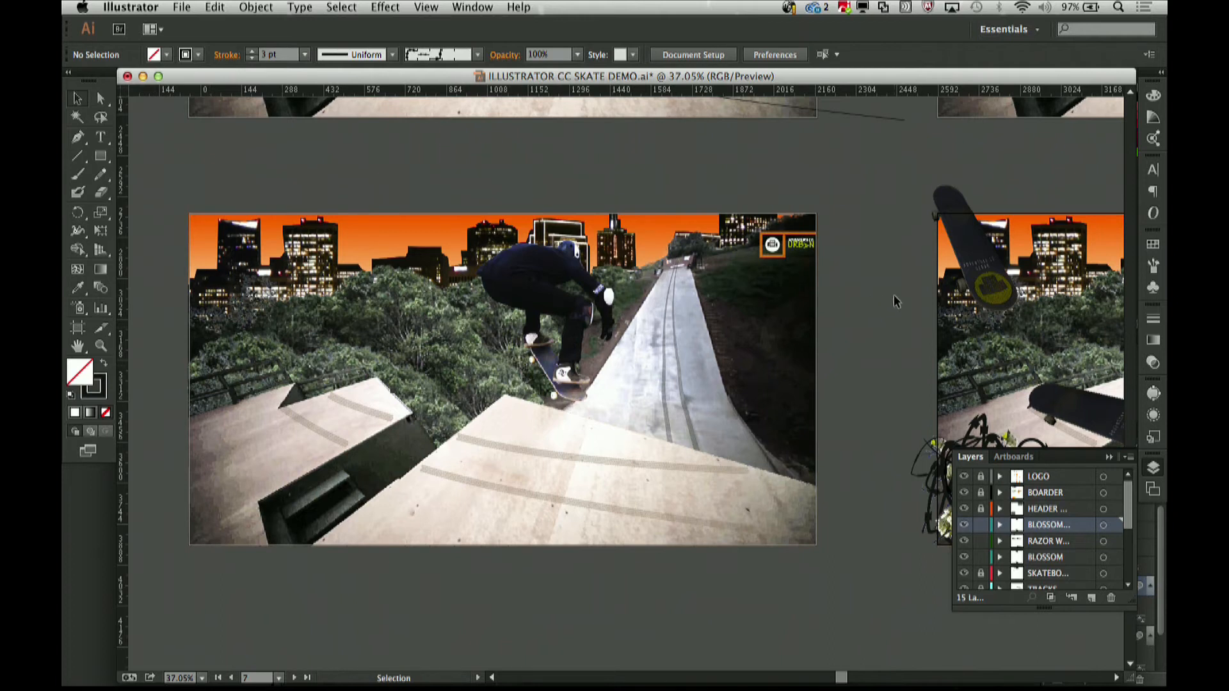
scroll(895, 302, up, 8)
scroll(895, 302, down, 2)
scroll(895, 302, up, 20)
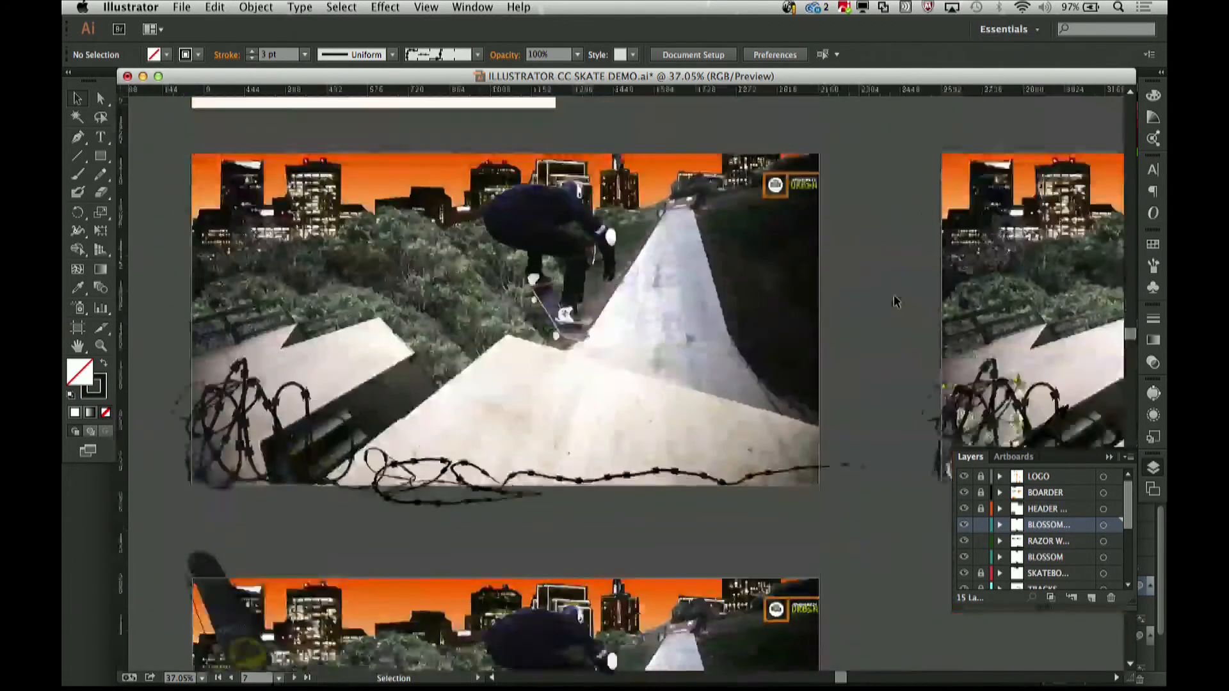
scroll(895, 302, up, 20)
scroll(895, 297, up, 15)
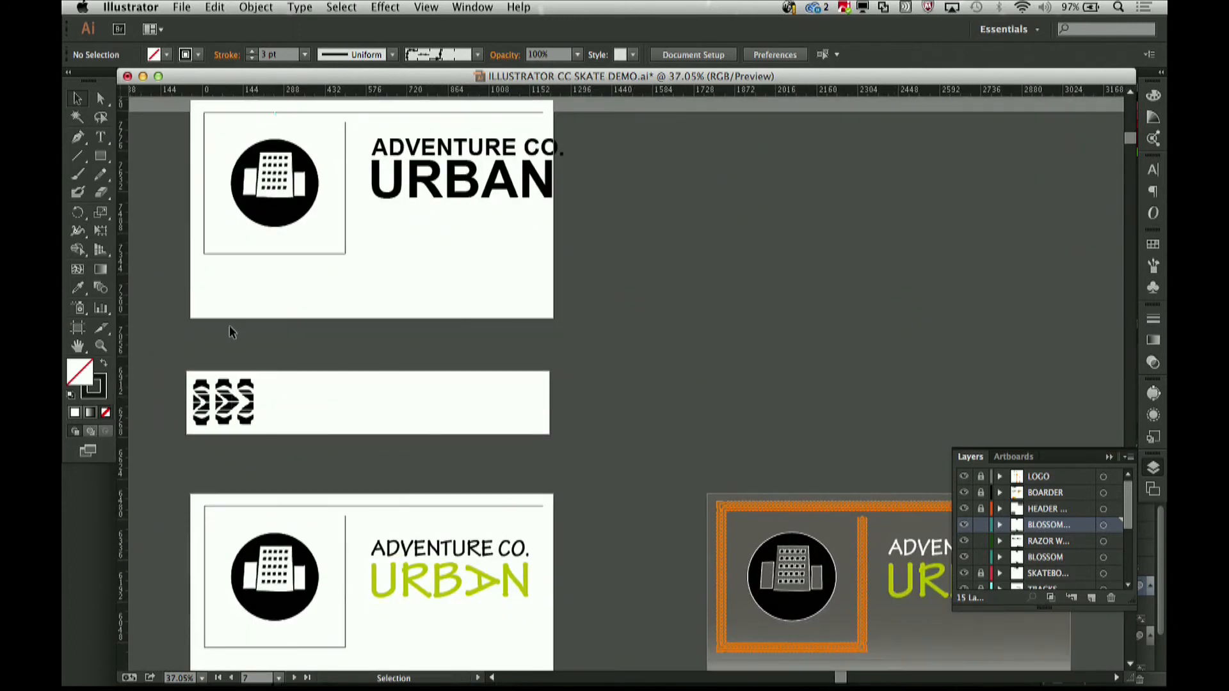
Examine the three black tire-tread tiles up close and display the document's saved brushes.
click(202, 405)
scroll(203, 406, up, 8)
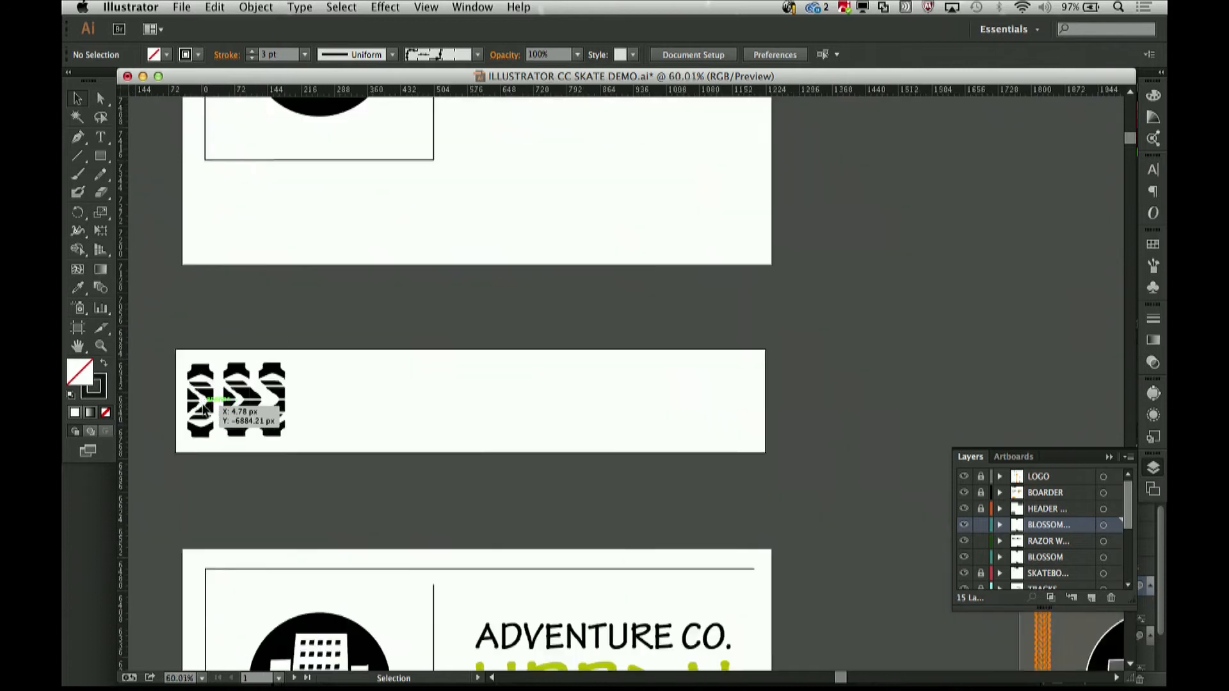
scroll(217, 413, up, 1)
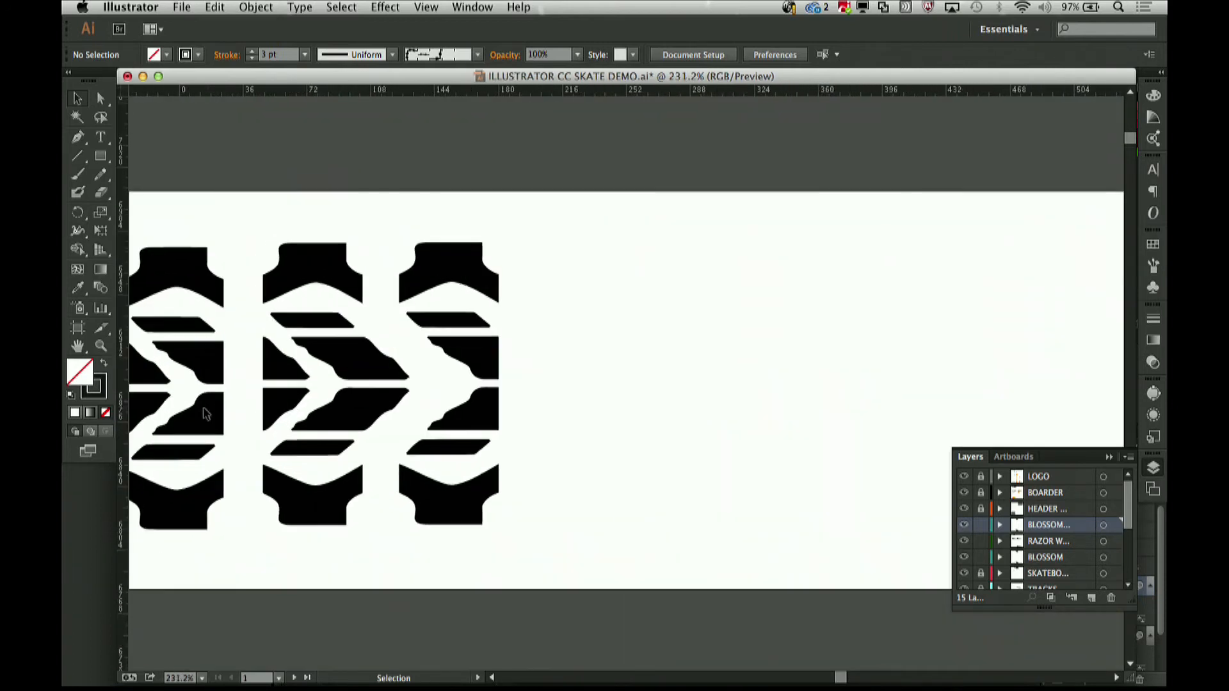
scroll(180, 409, left, 6)
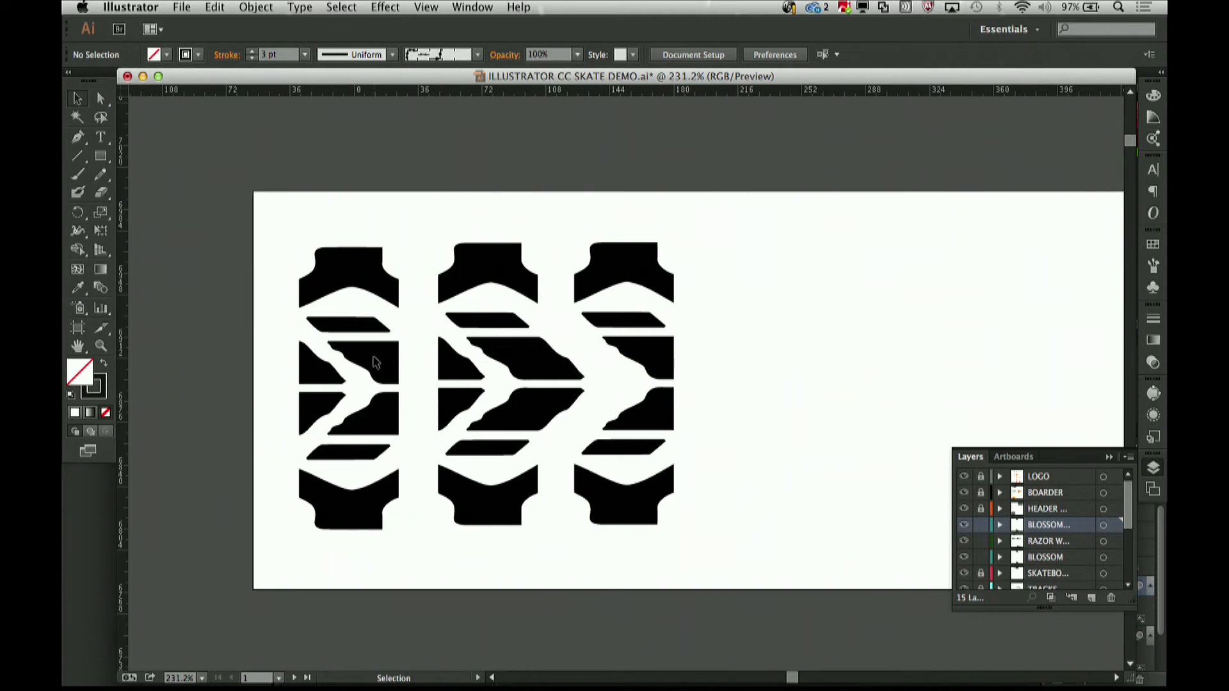
click(1153, 266)
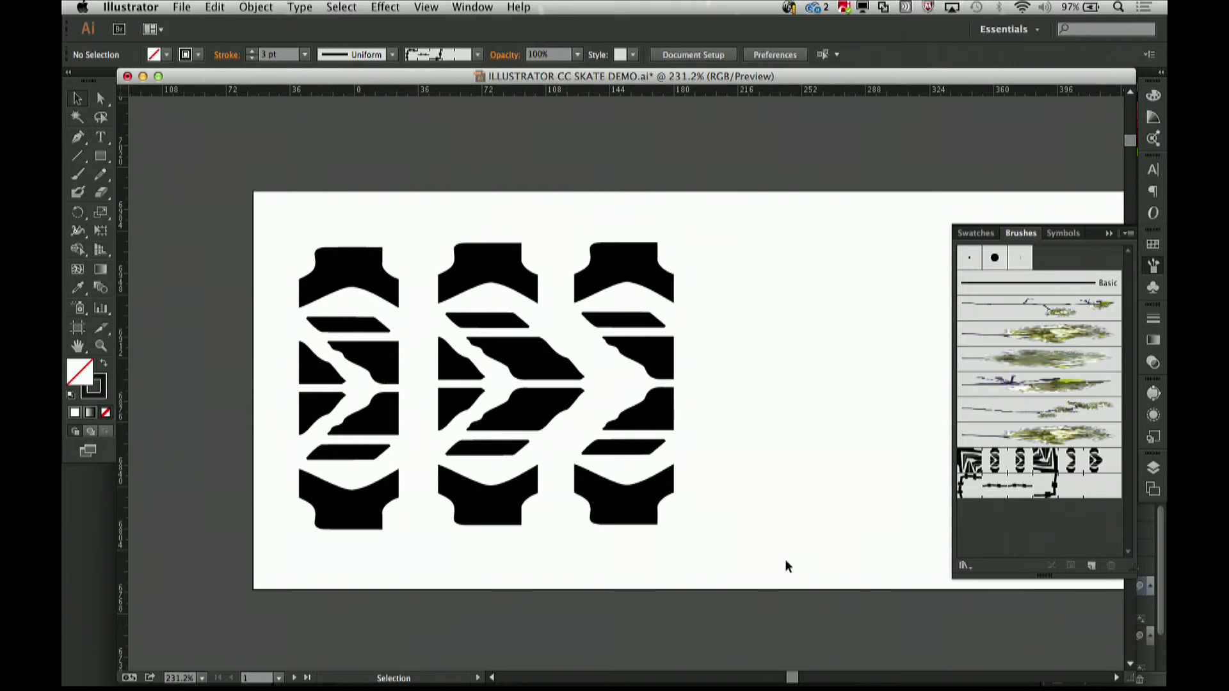
Unlock all the locked layers, from LOGO at the top of the stack down to SKYLINE and the background.
click(1153, 468)
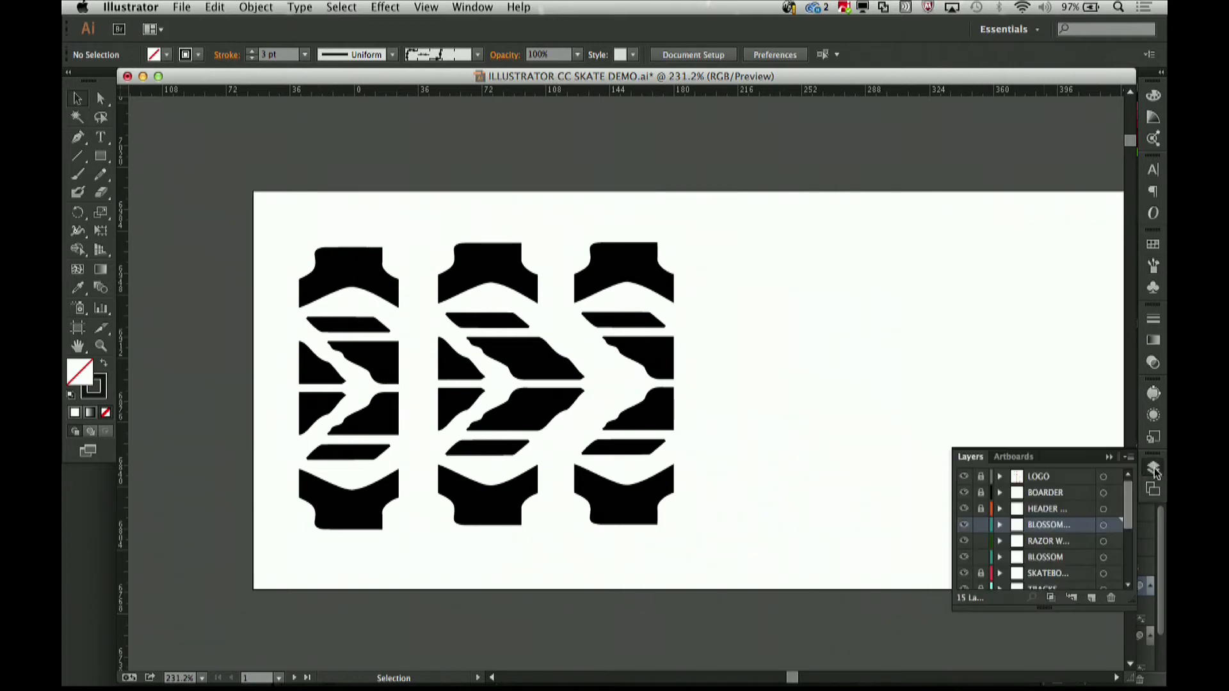
scroll(980, 516, down, 3)
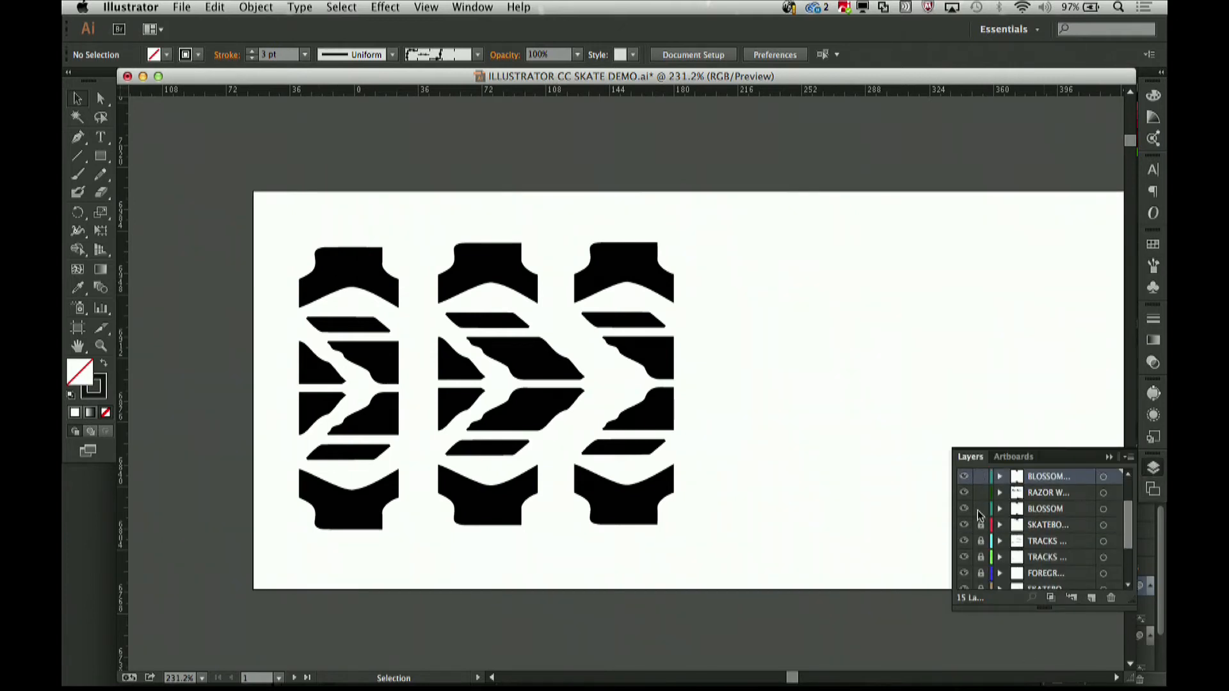
scroll(973, 518, up, 3)
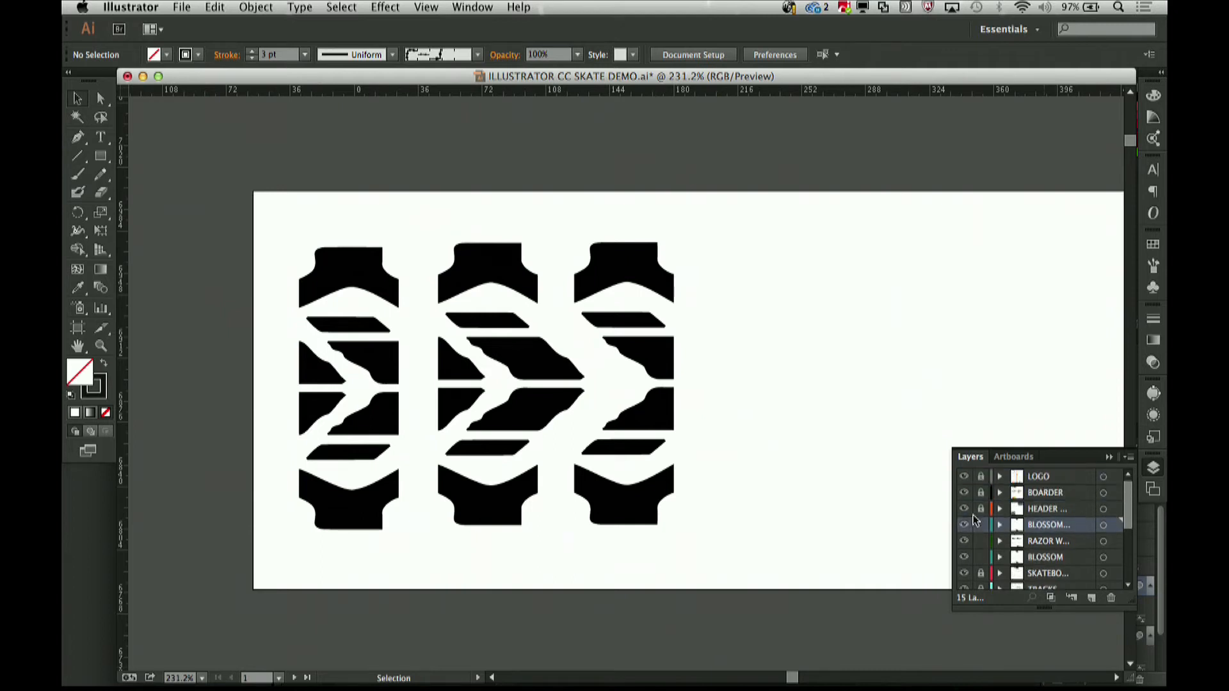
click(981, 476)
click(981, 509)
scroll(983, 580, down, 6)
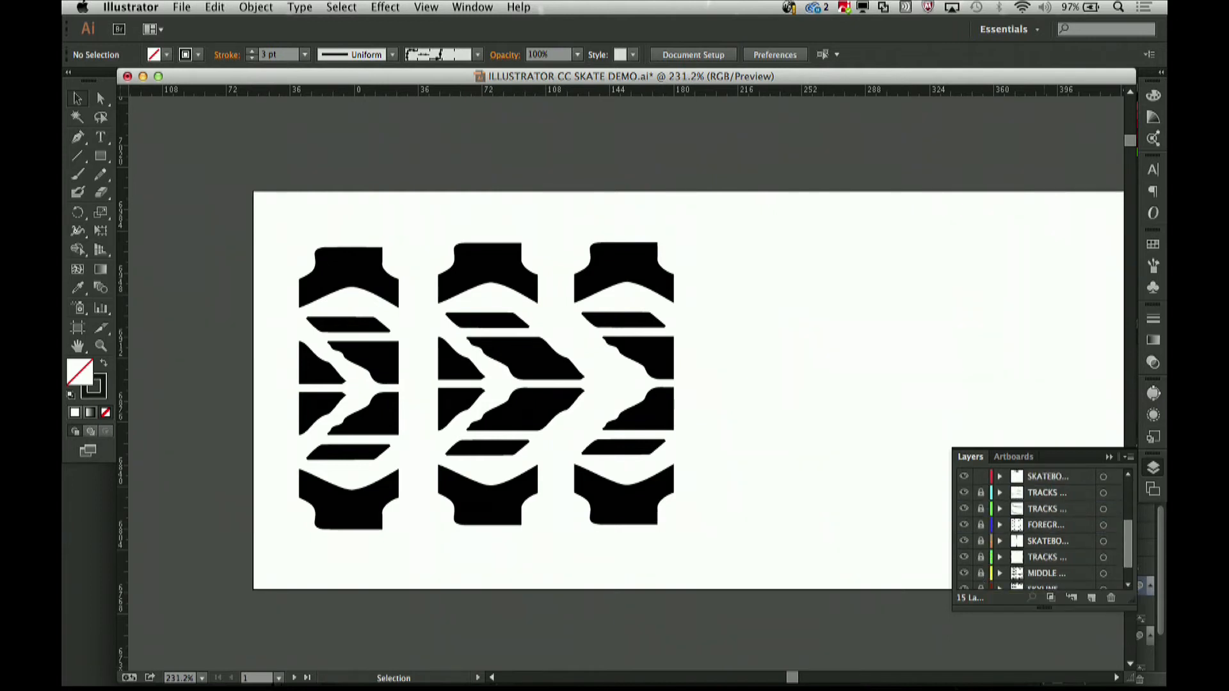
click(981, 525)
click(981, 541)
click(981, 573)
scroll(981, 571, down, 2)
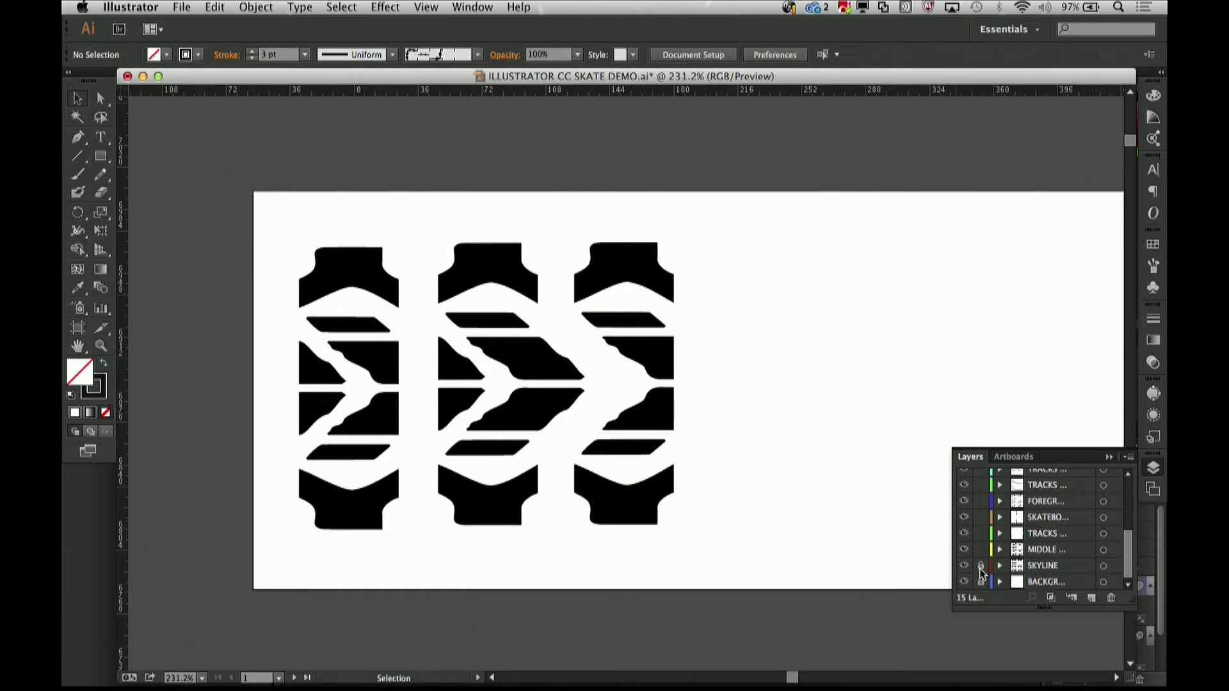
click(980, 567)
Try to create a new Pattern Brush from the first tire-tread tile.
click(351, 334)
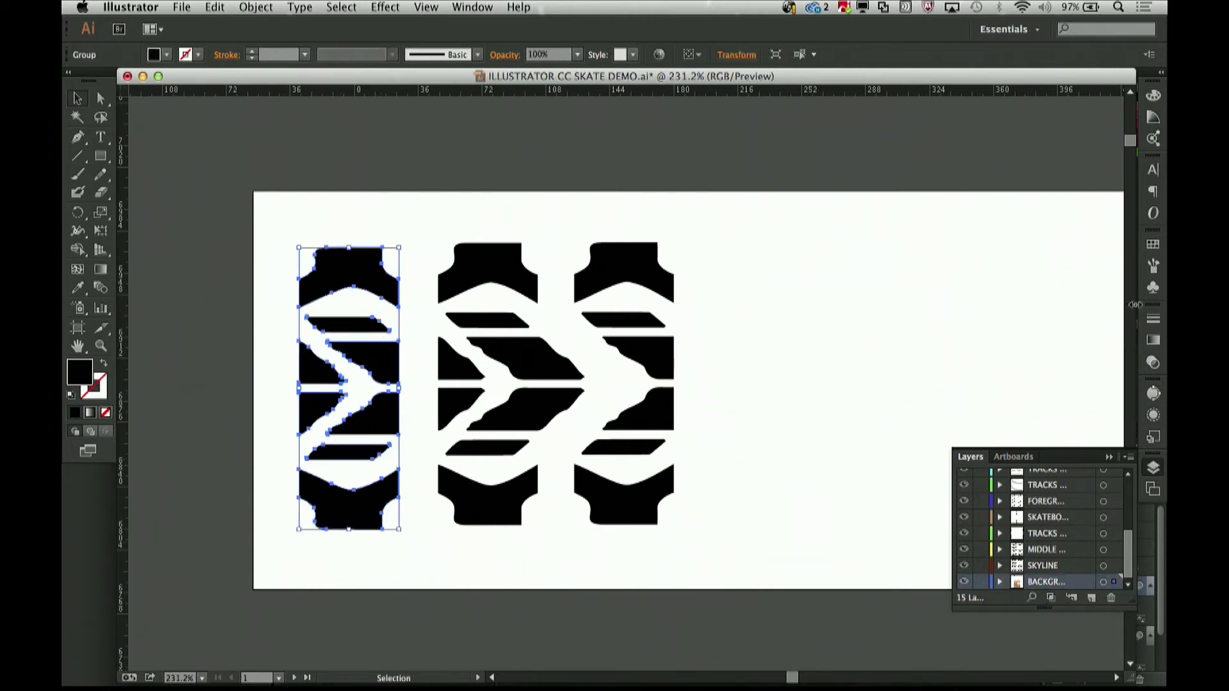
click(1155, 265)
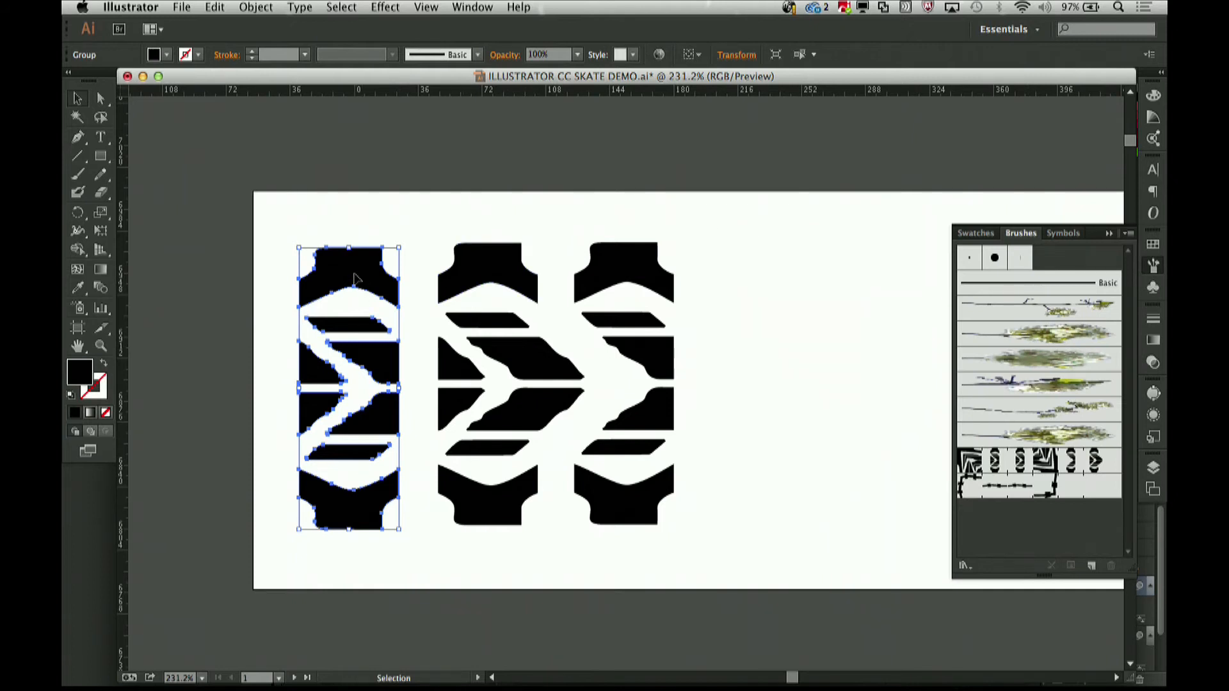
mouse_move(354, 280)
mouse_down()
mouse_move(1011, 624)
mouse_move(1016, 532)
mouse_up()
click(468, 258)
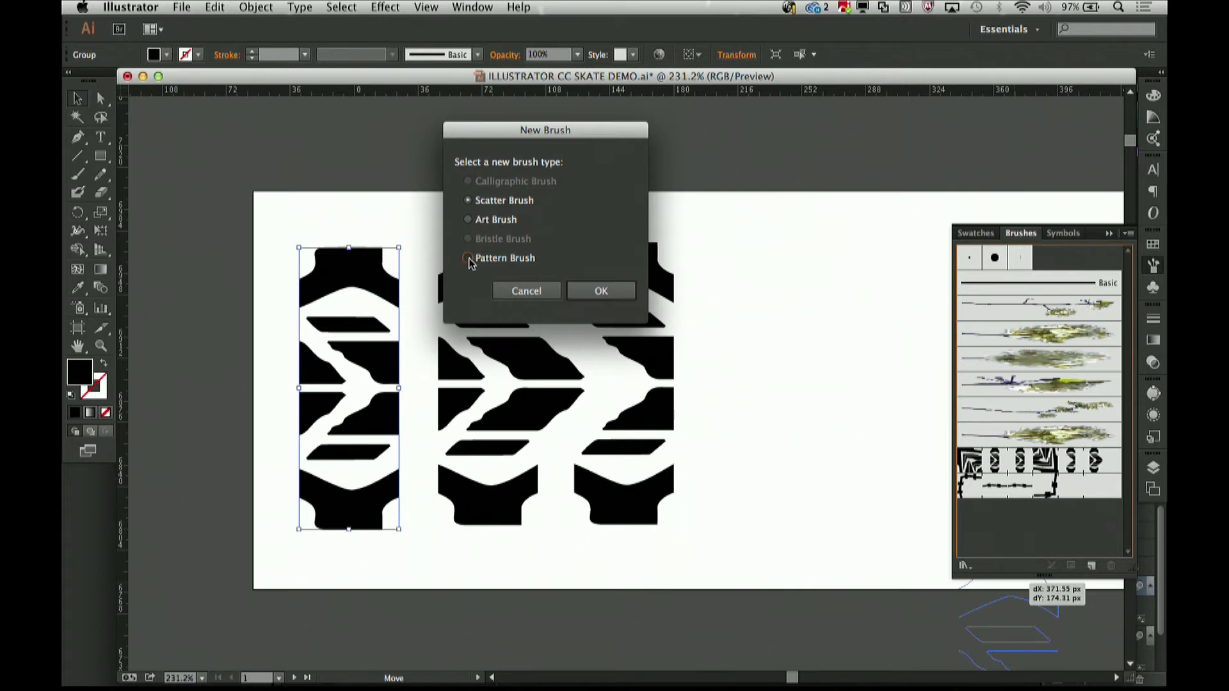
click(628, 295)
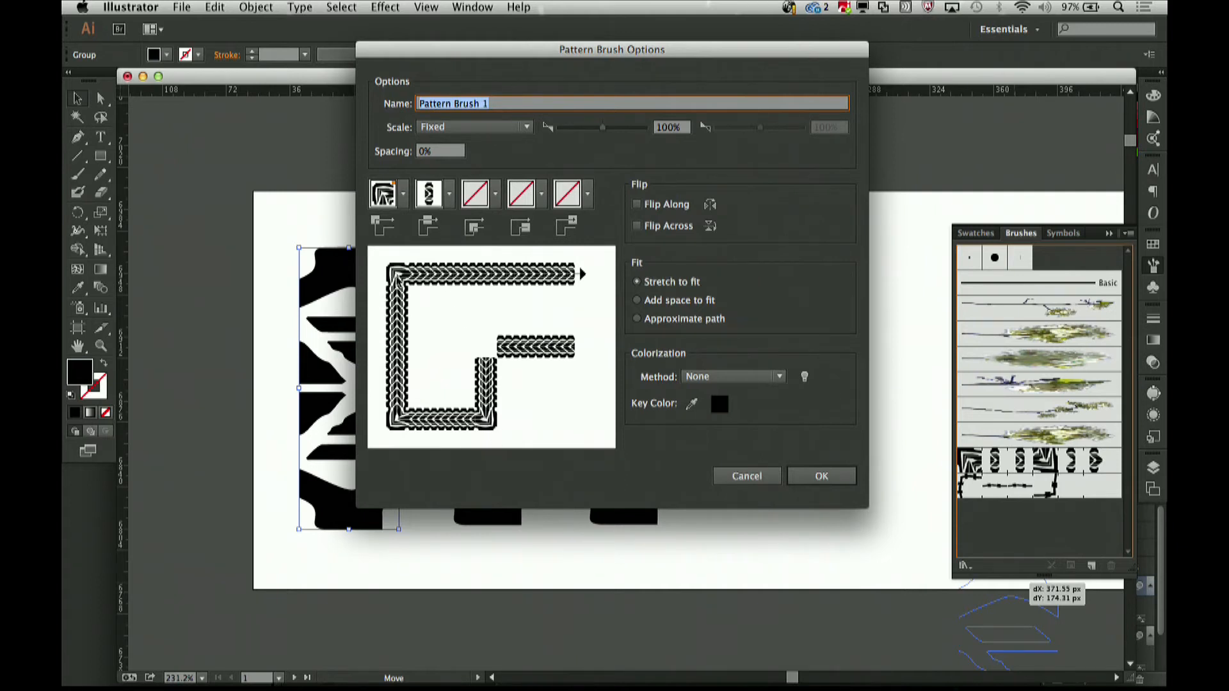
Review the auto-generated outer corner tiles, try Auto-Centered for the inner corner, browse the start tile swatches, and cancel the new brush.
click(404, 194)
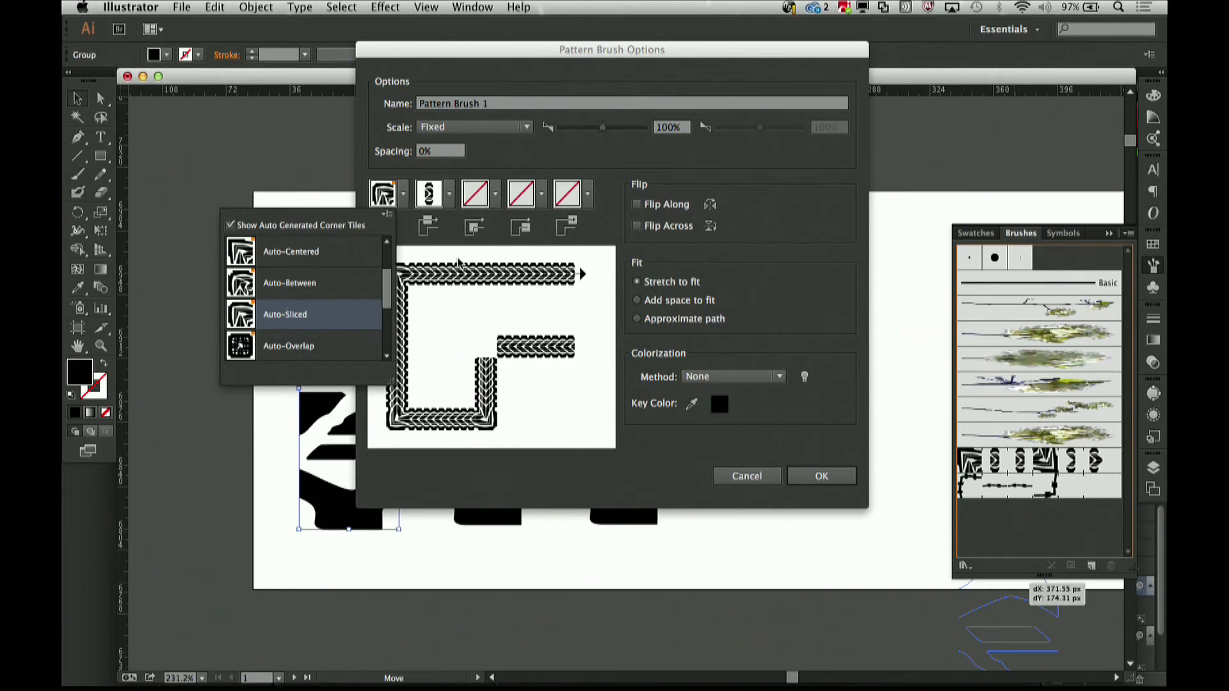
click(495, 194)
click(496, 194)
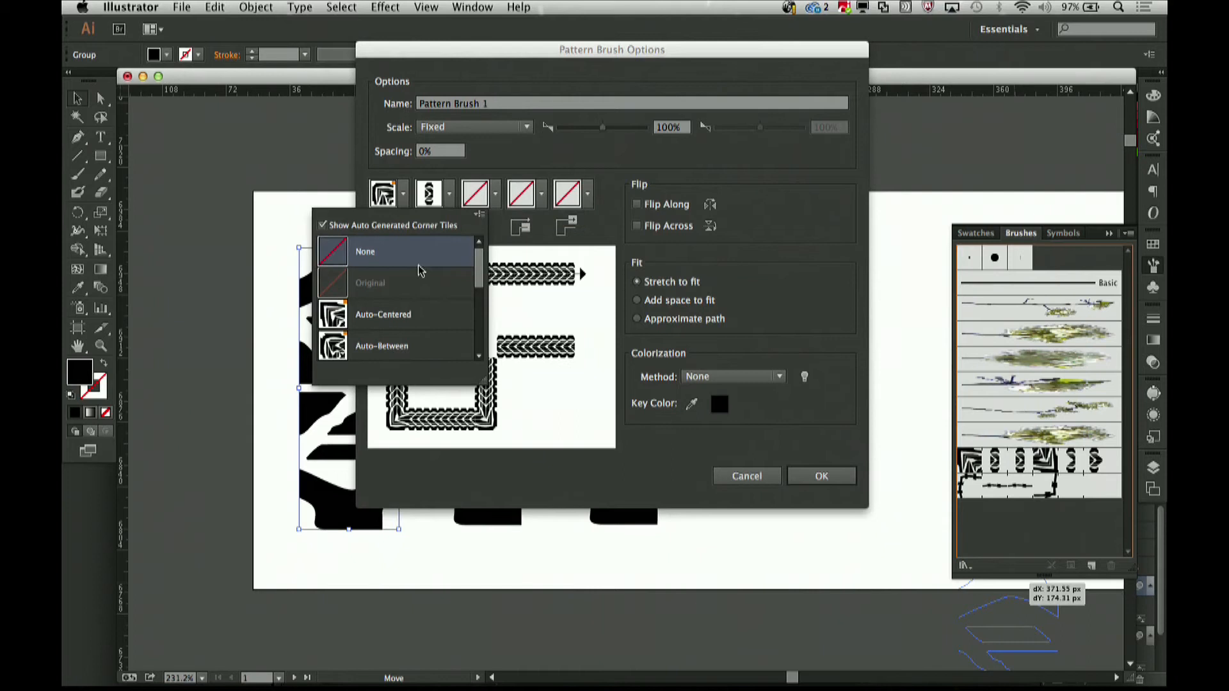
click(375, 323)
click(539, 207)
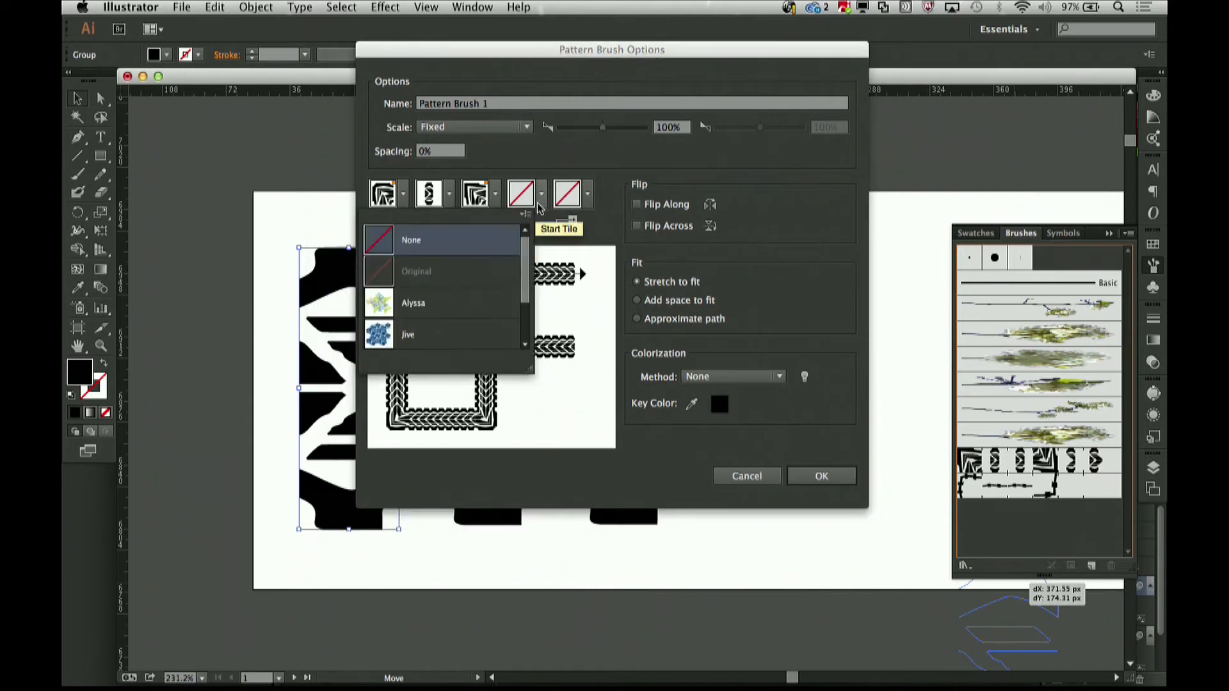
drag(525, 272, 524, 312)
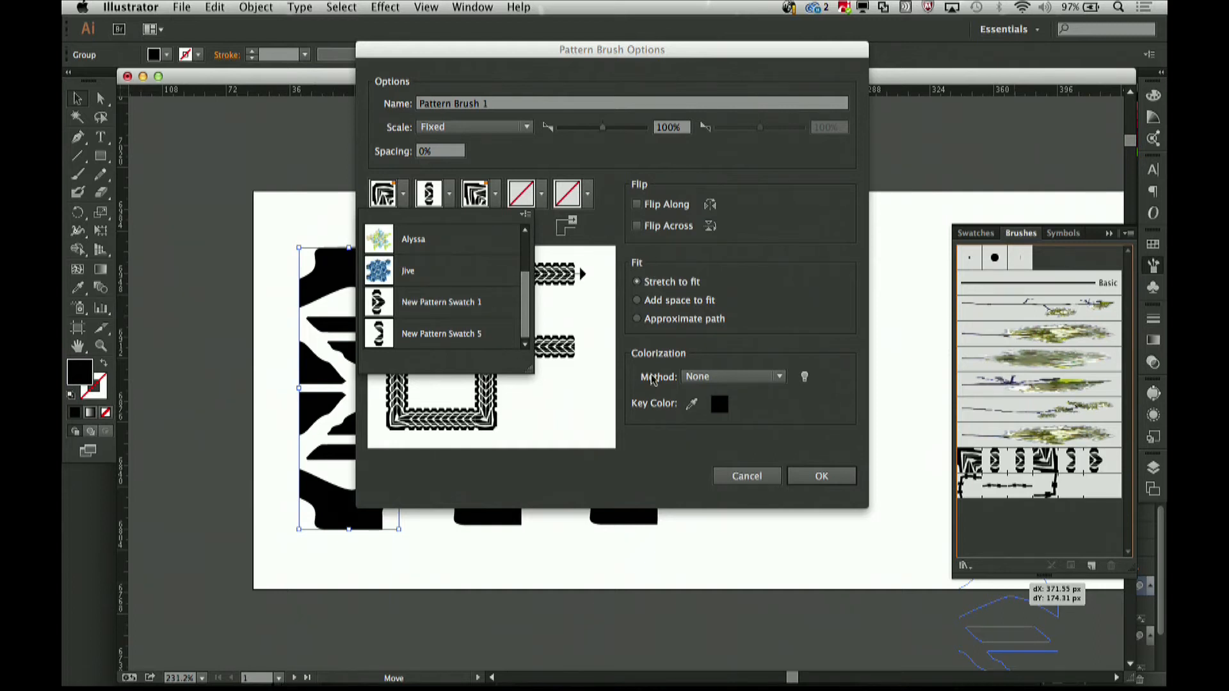
click(743, 478)
click(743, 477)
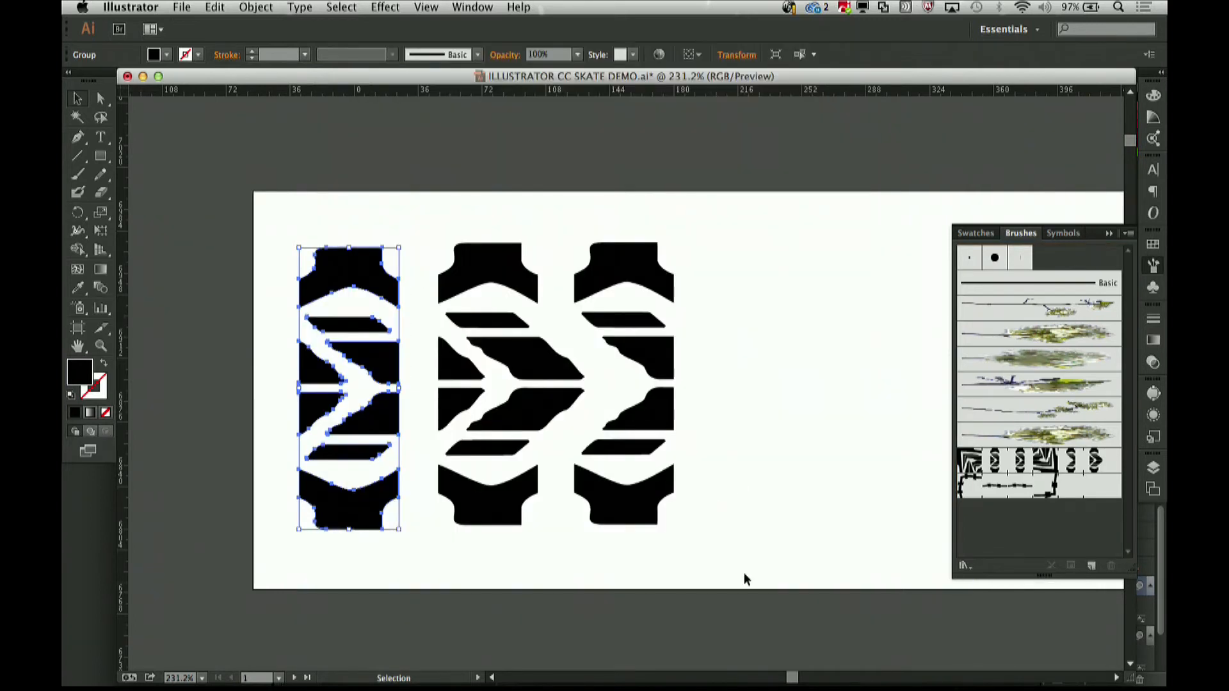
Examine the razor wire, foliage and skateboard artwork on the artboards below the tire-tread tiles.
scroll(744, 576, down, 15)
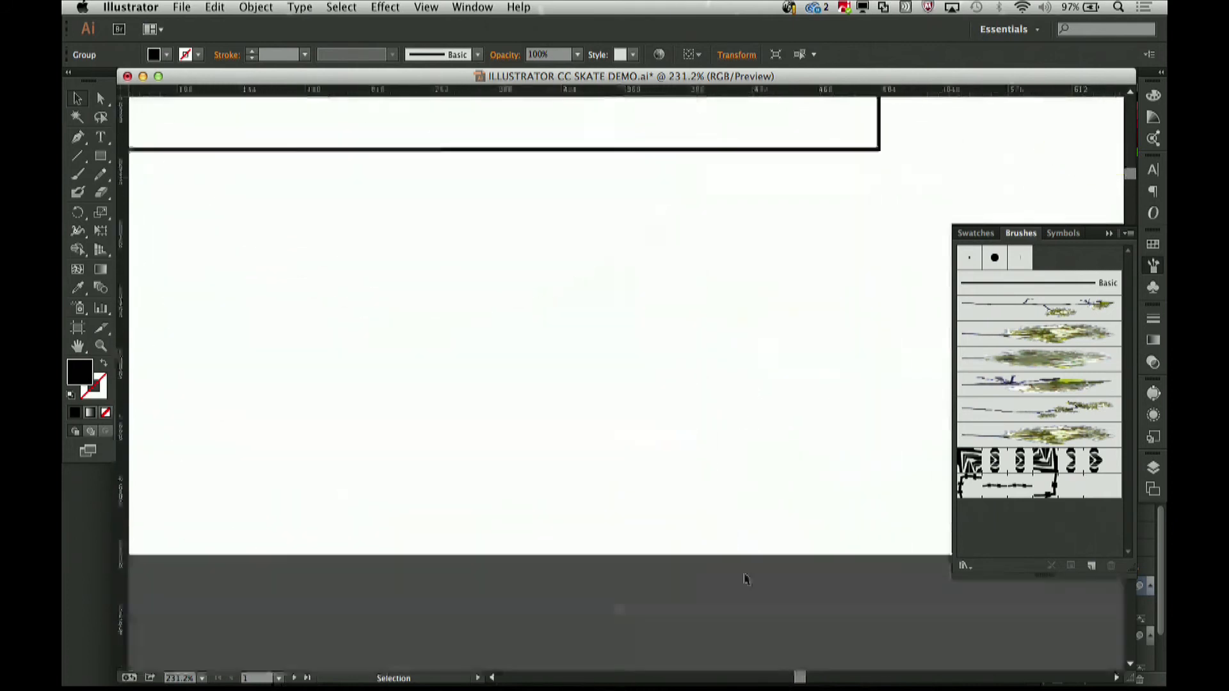
scroll(743, 576, down, 10)
scroll(744, 576, down, 5)
scroll(744, 576, down, 8)
scroll(744, 576, right, 3)
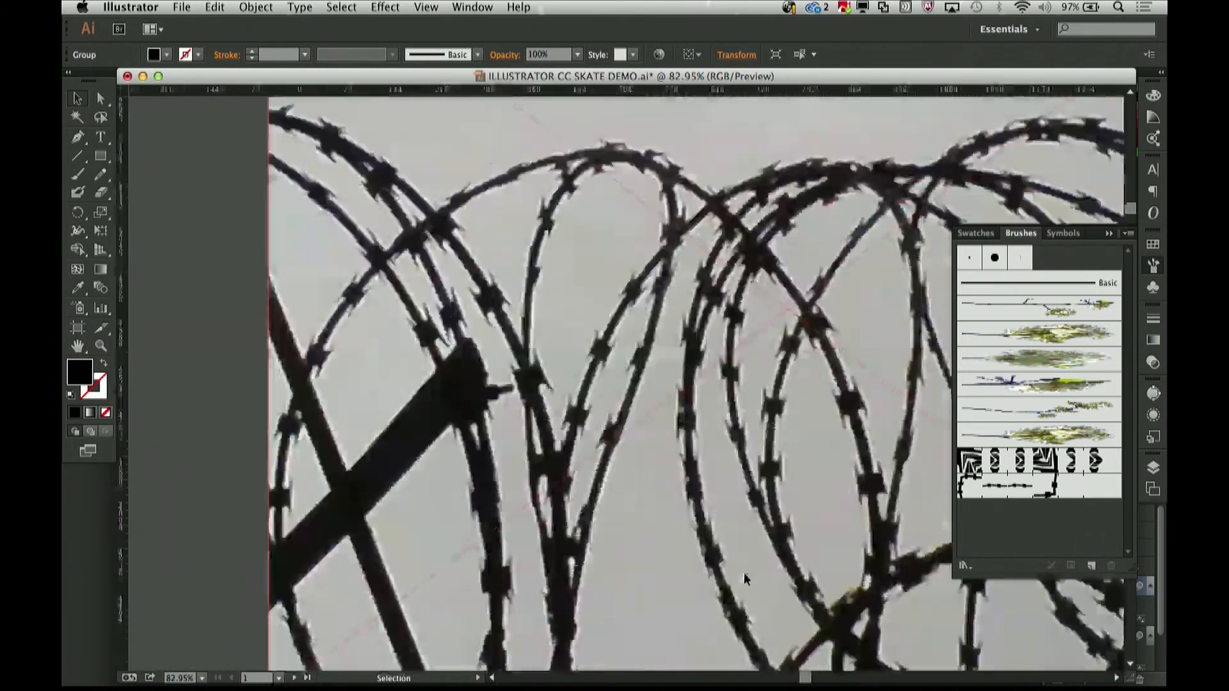
scroll(744, 573, down, 15)
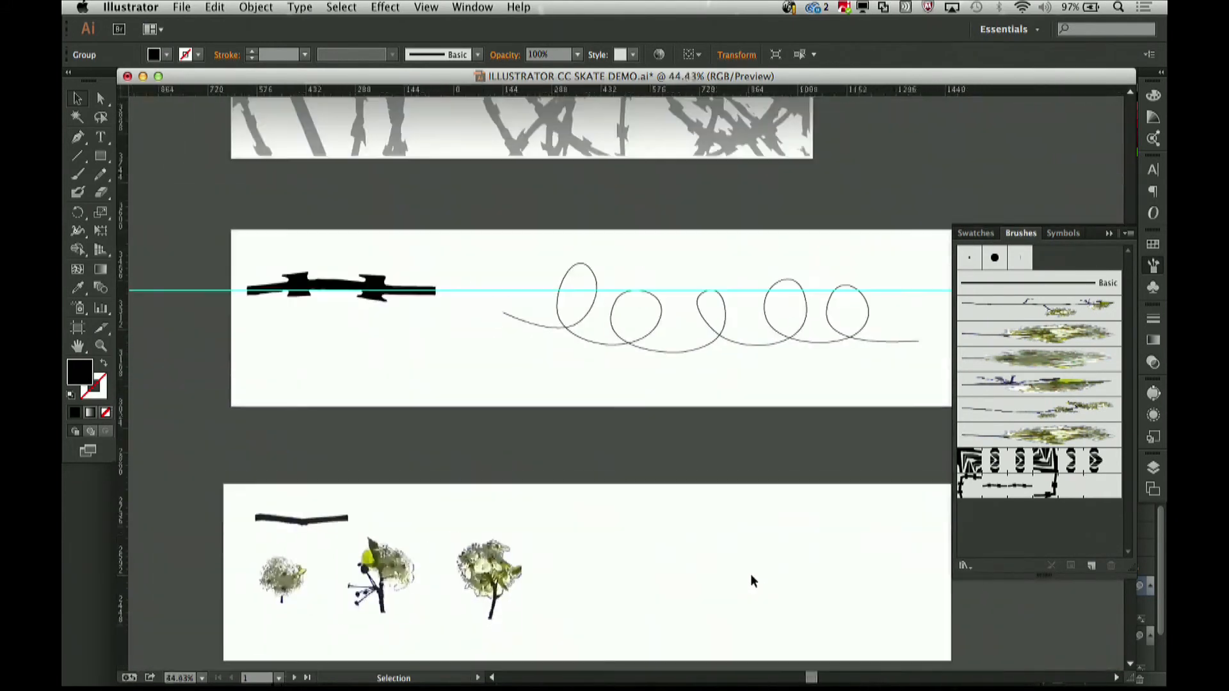
scroll(750, 580, down, 5)
scroll(750, 580, down, 12)
scroll(753, 580, up, 5)
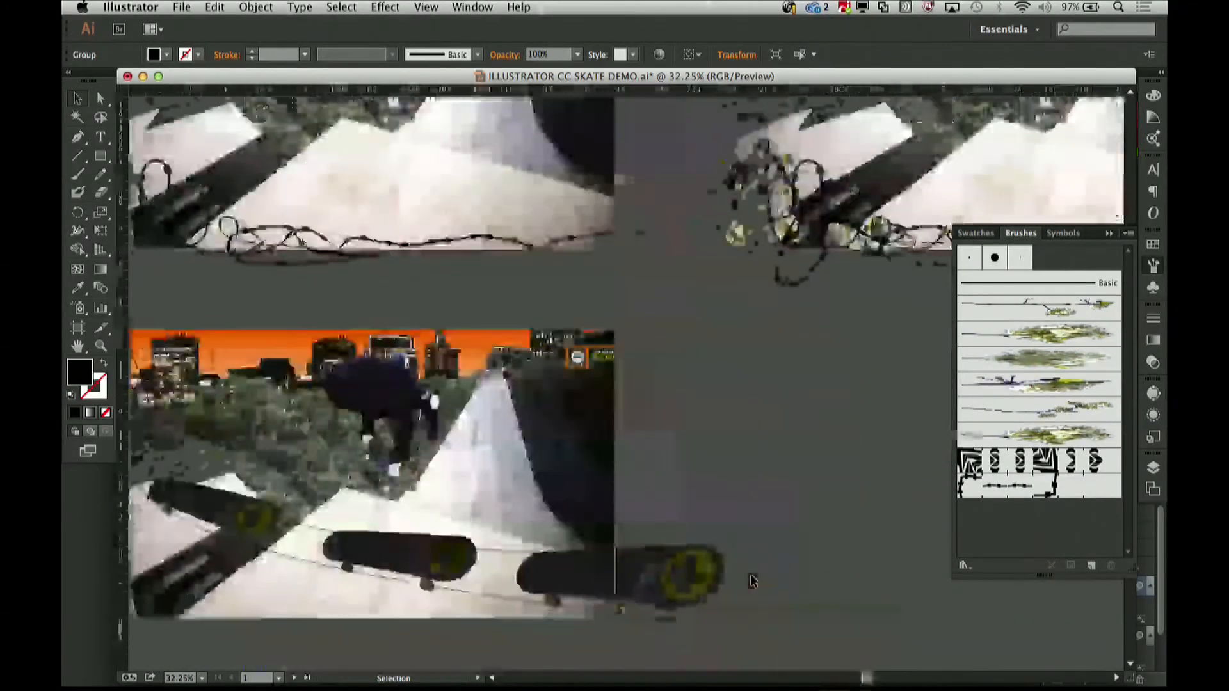
scroll(752, 580, down, 3)
scroll(752, 580, left, 3)
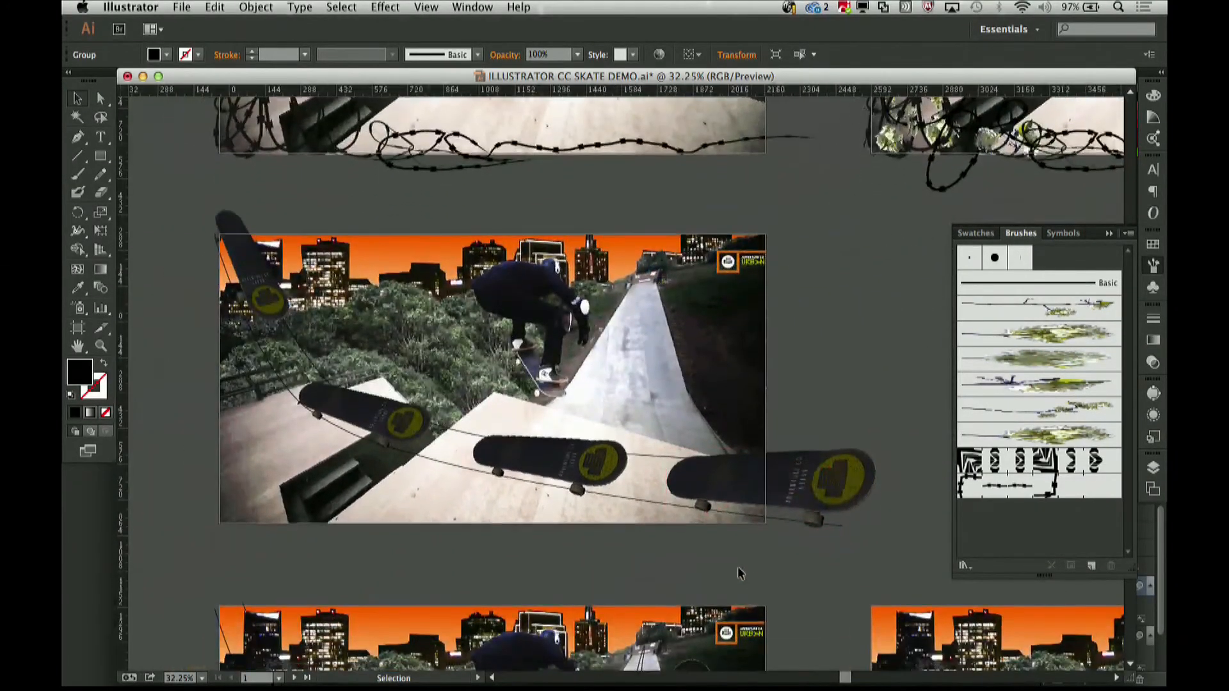
scroll(739, 573, down, 10)
scroll(739, 573, right, 10)
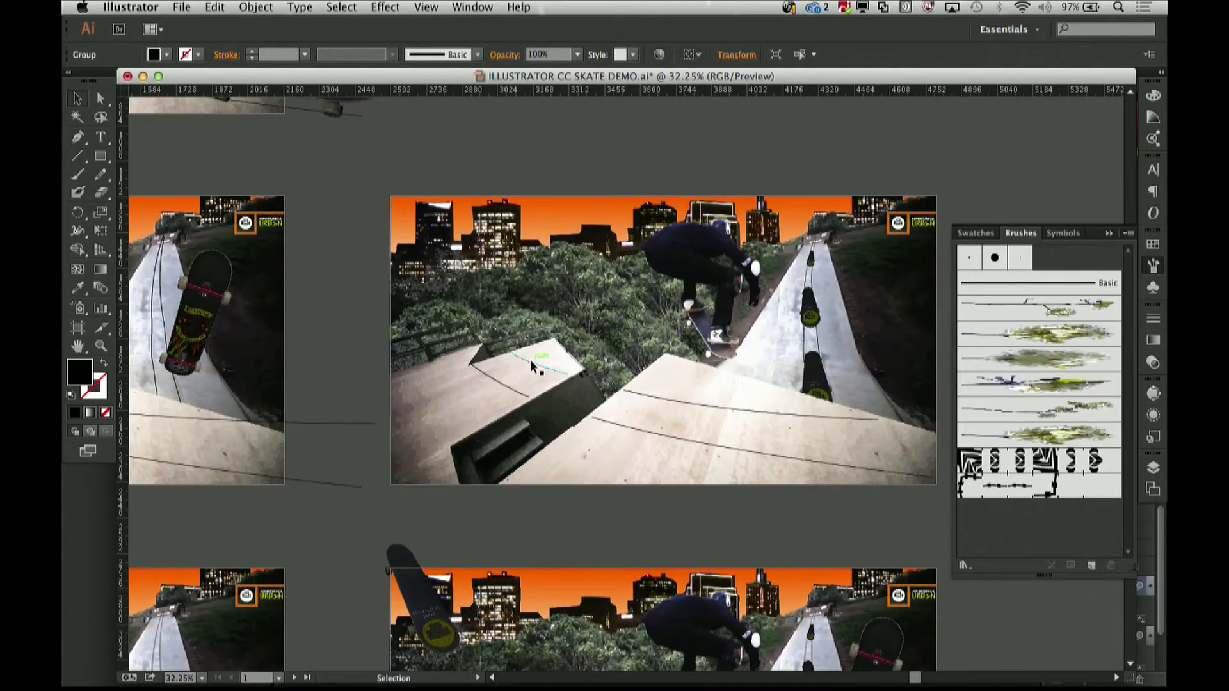
Apply the saved tire-tread pattern brush to the four thin curved paths on the ramps.
click(536, 348)
shift+click(498, 380)
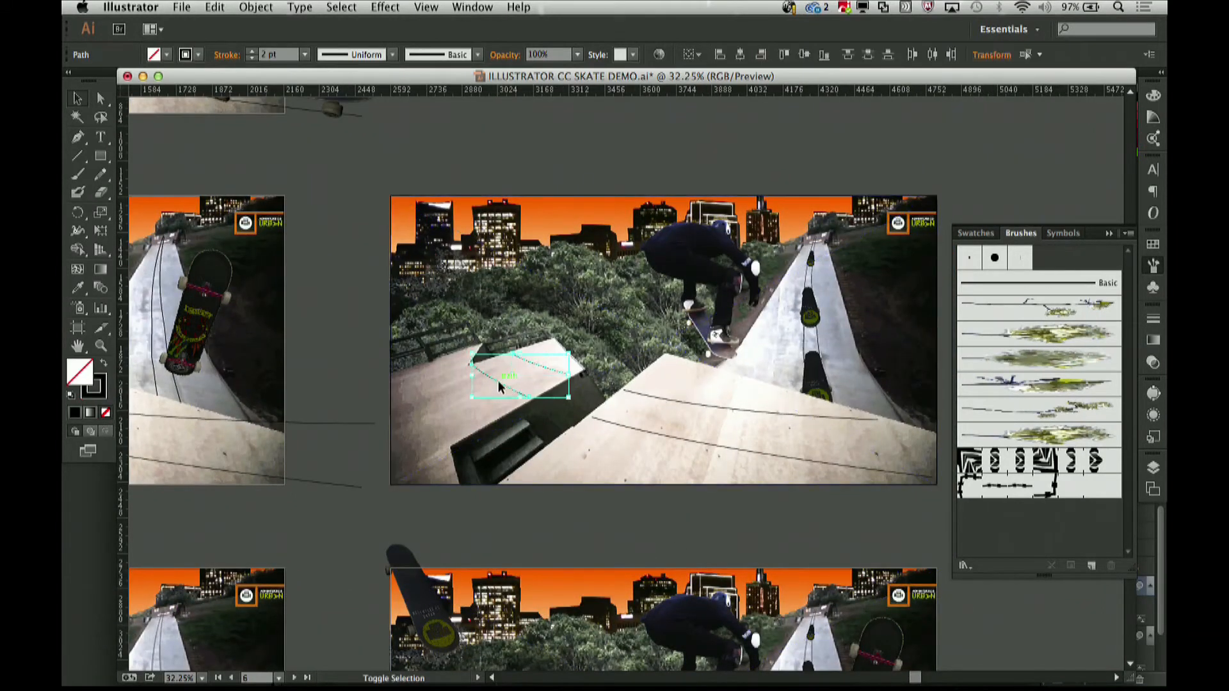
shift+click(659, 398)
shift+click(635, 428)
click(1023, 465)
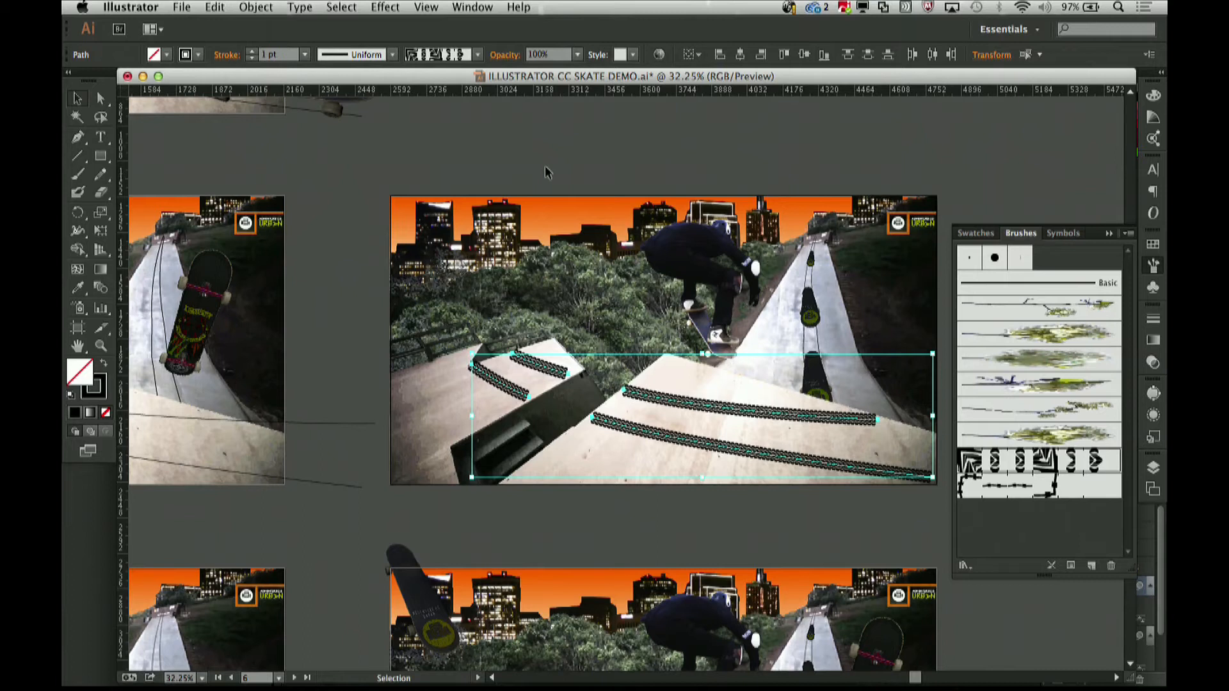
scroll(469, 557, down, 10)
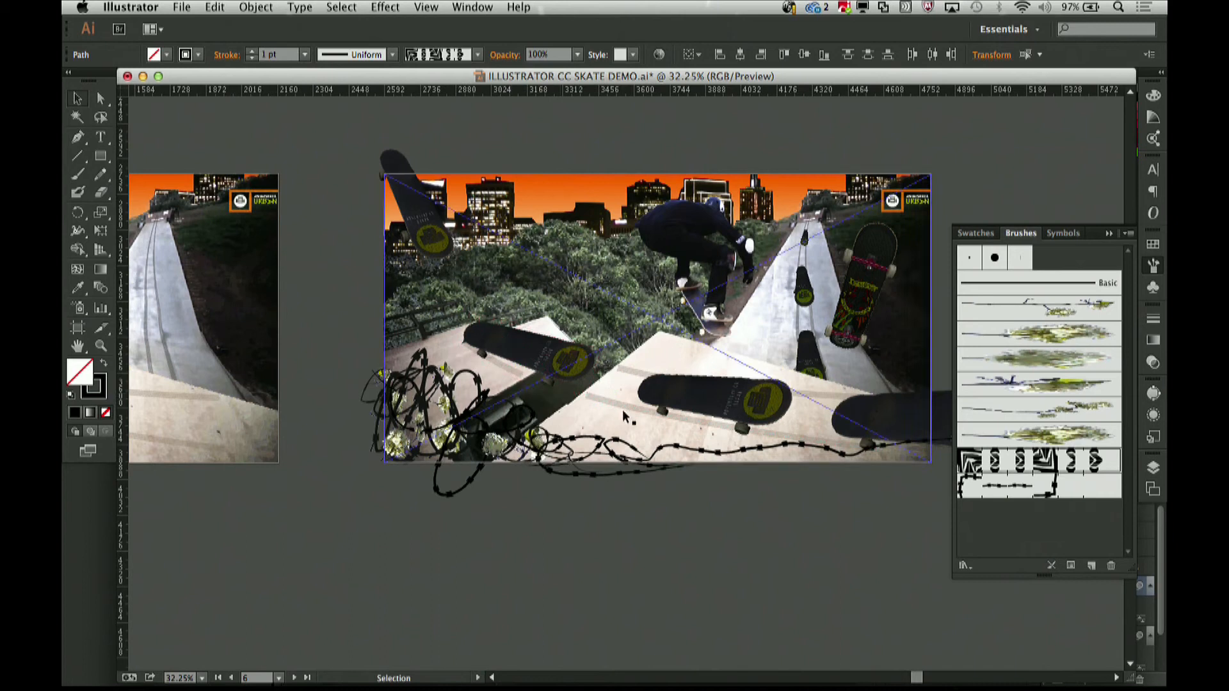
click(573, 536)
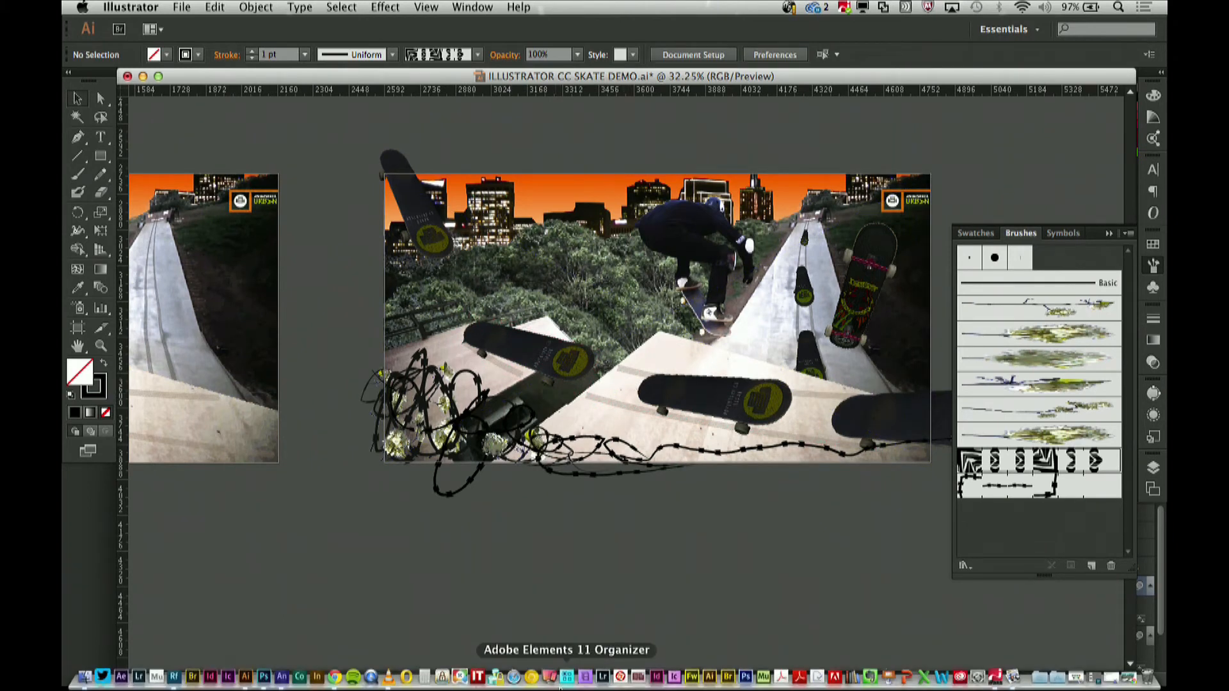
Switch to Edge Animate and convert the layers from skateboard_Hue-6 through skateboard_base to a symbol named skateboard_symbol.
click(282, 678)
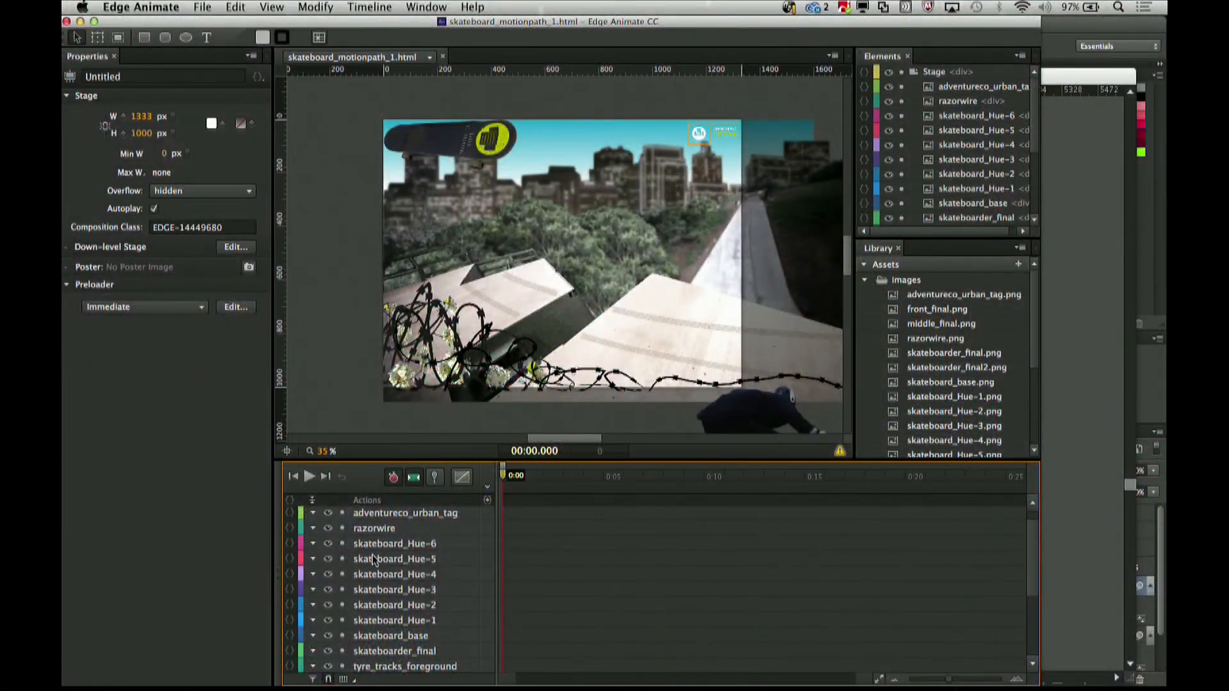
click(377, 543)
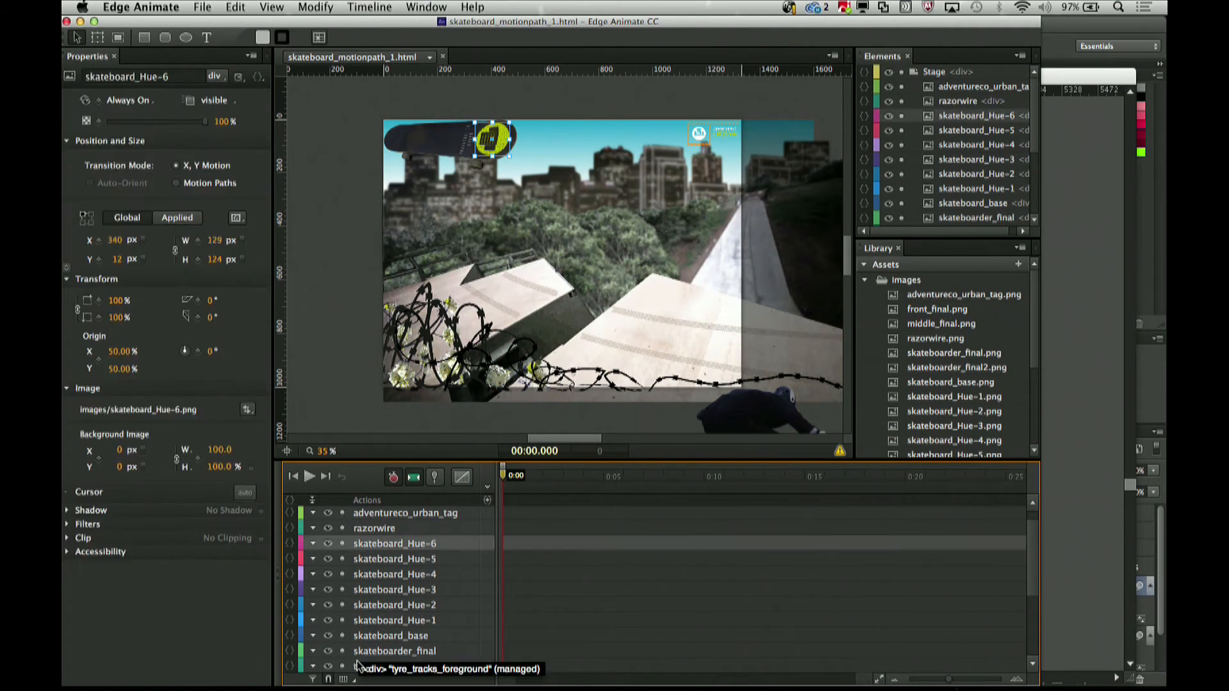
click(328, 546)
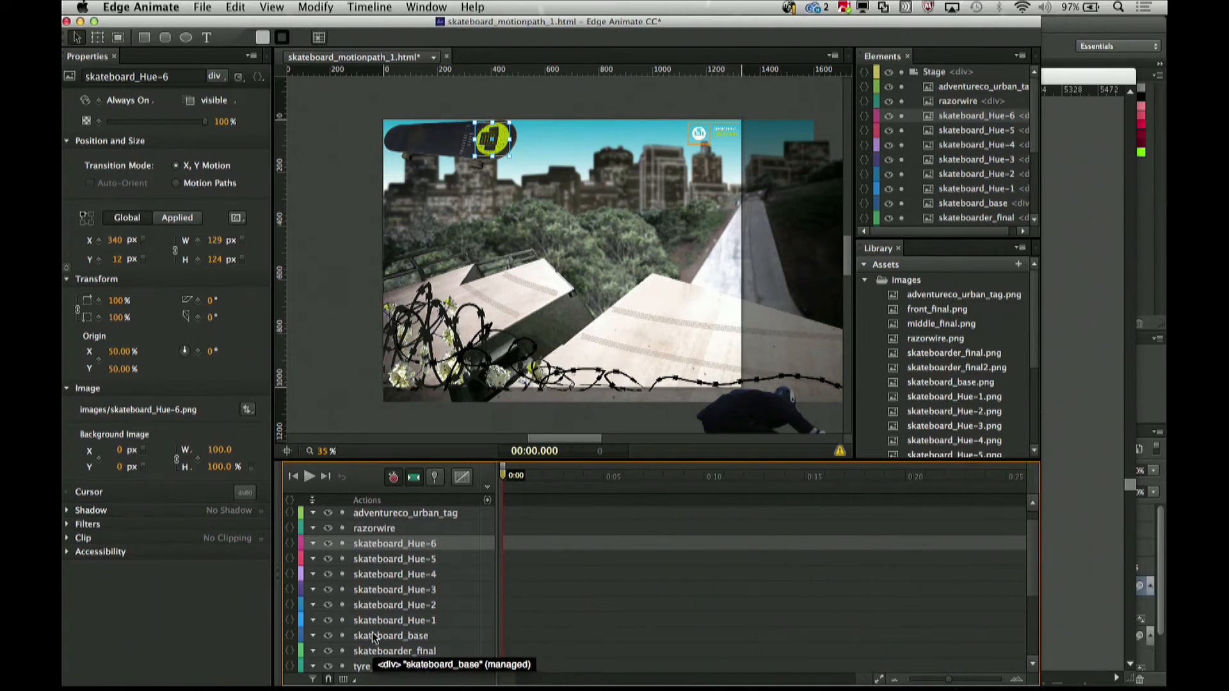
shift+click(373, 636)
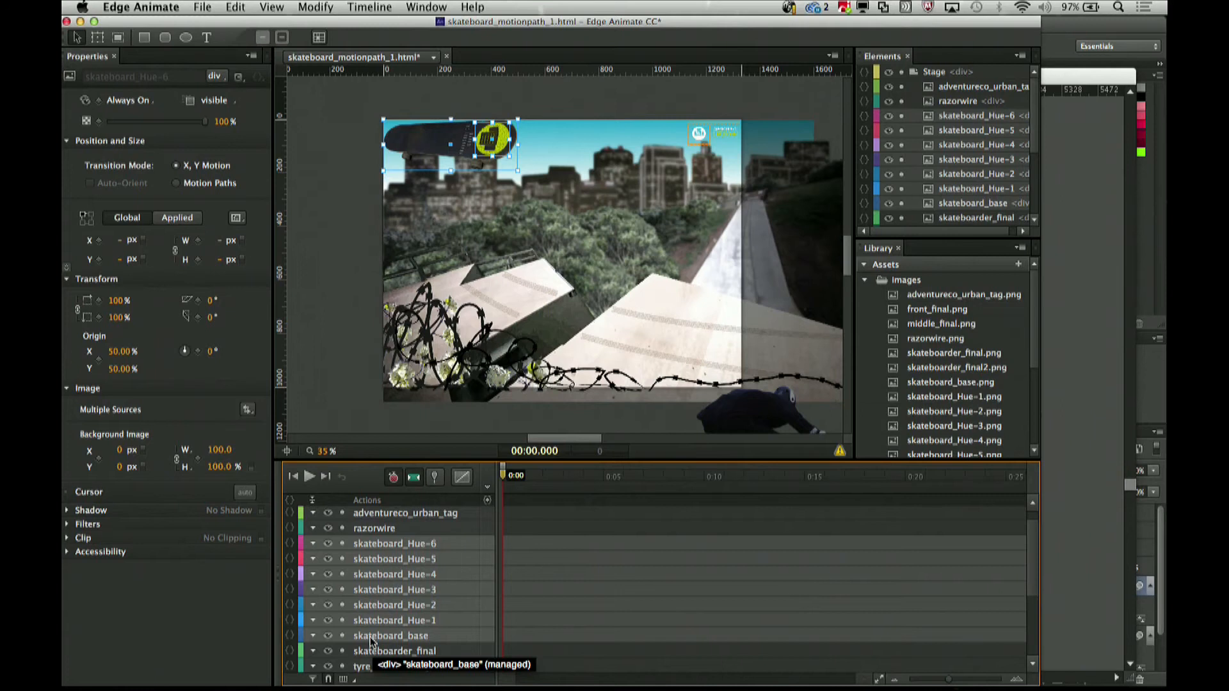
click(371, 637)
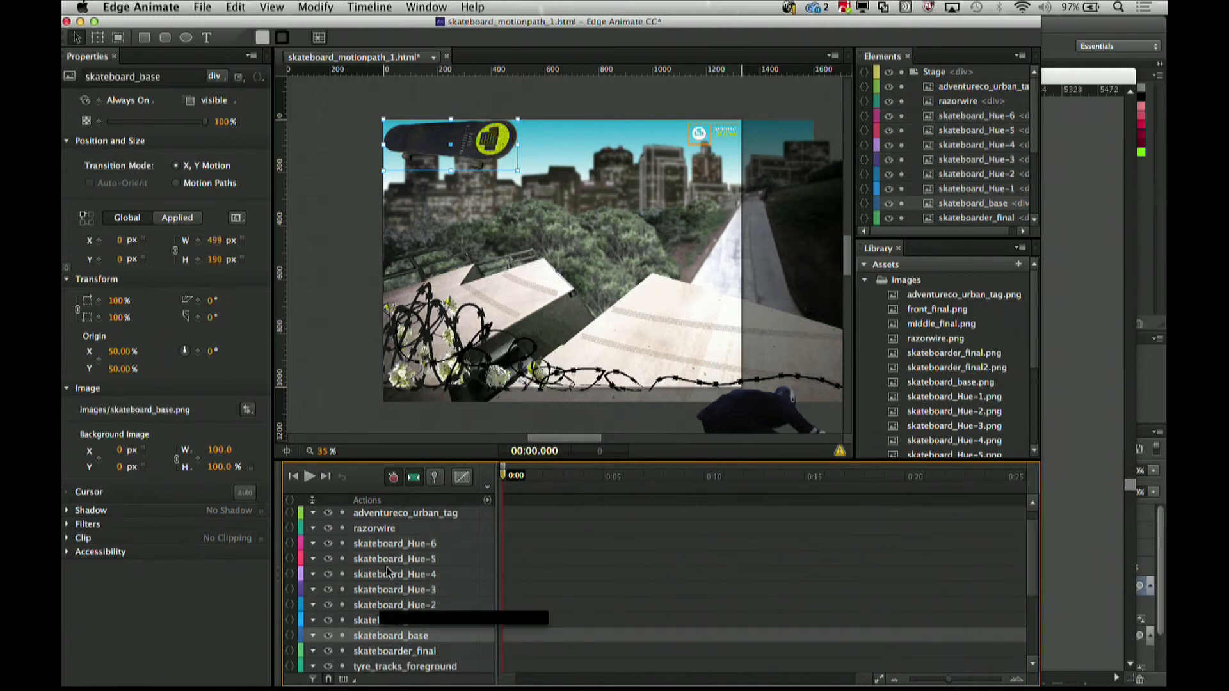
shift+click(390, 539)
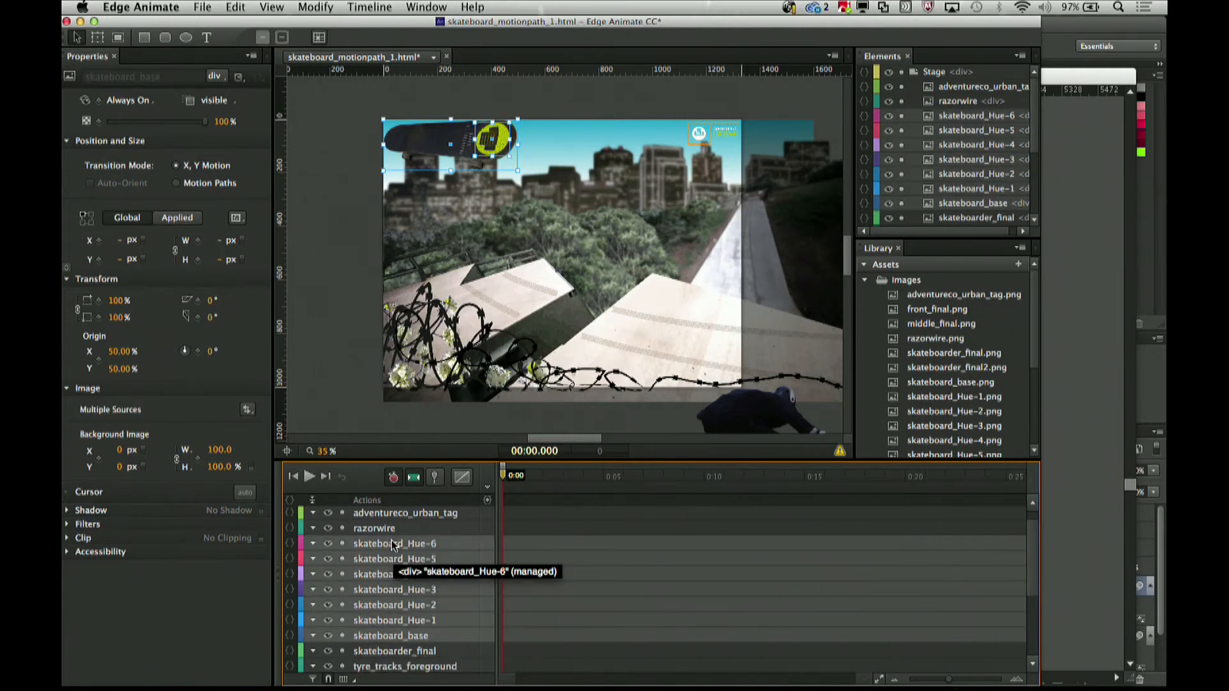
right_click(390, 539)
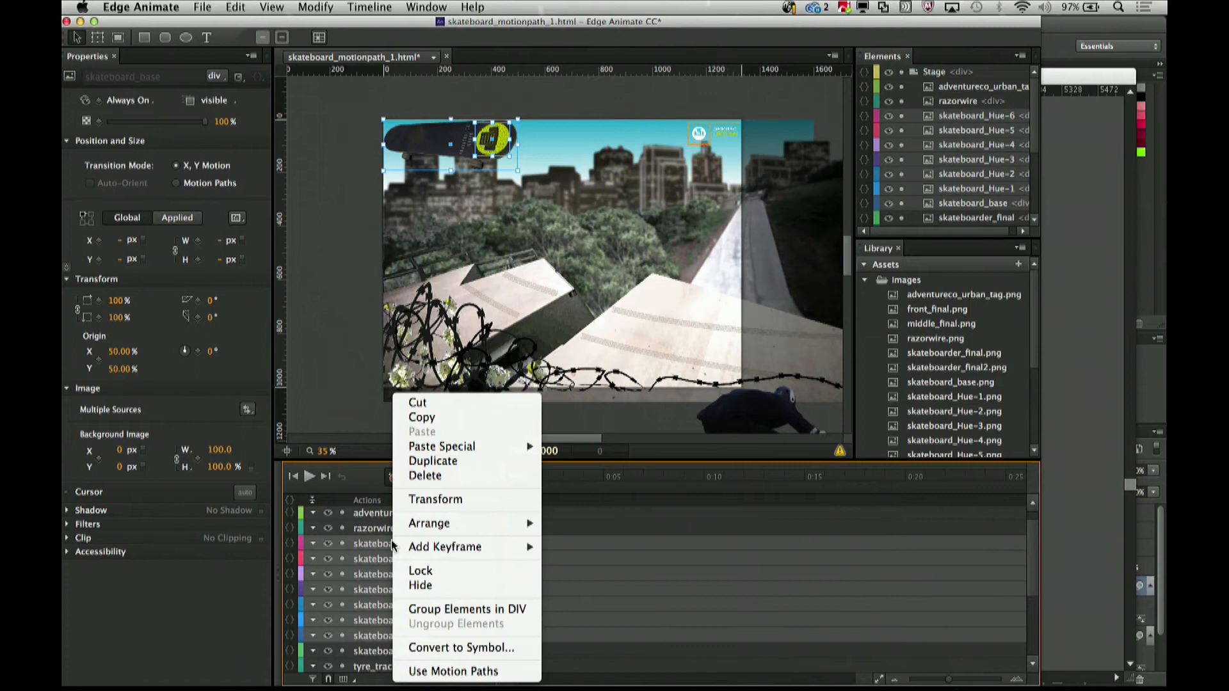
click(430, 648)
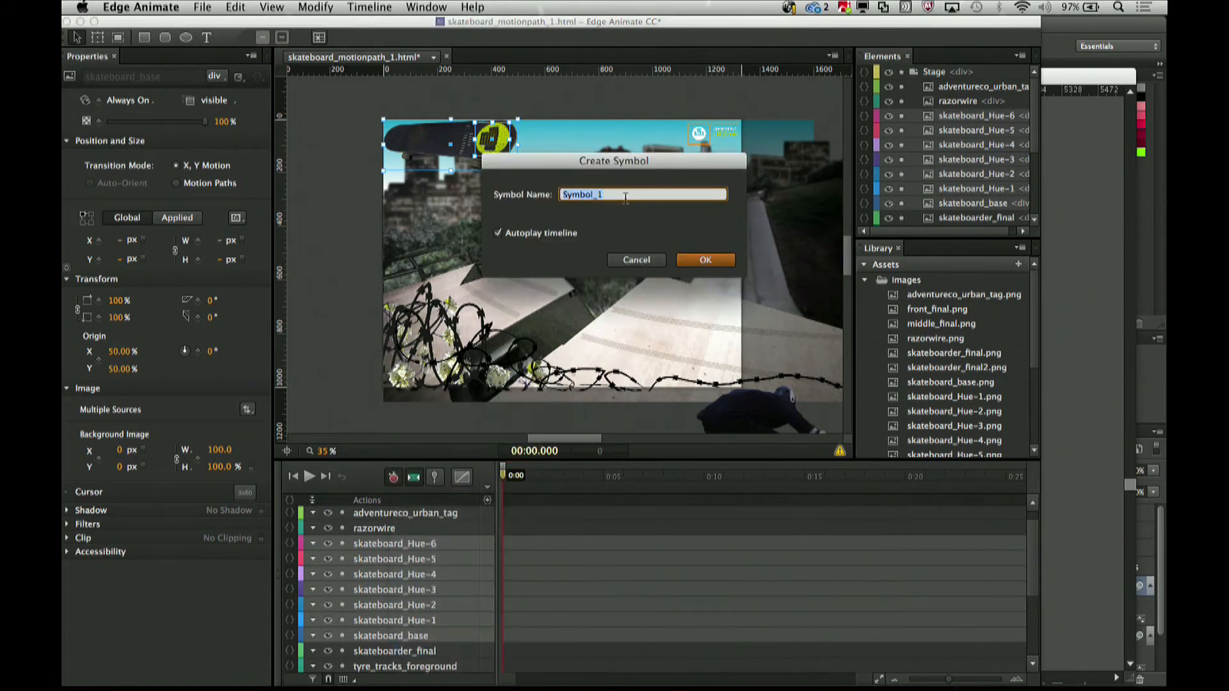
text(colour skateb)
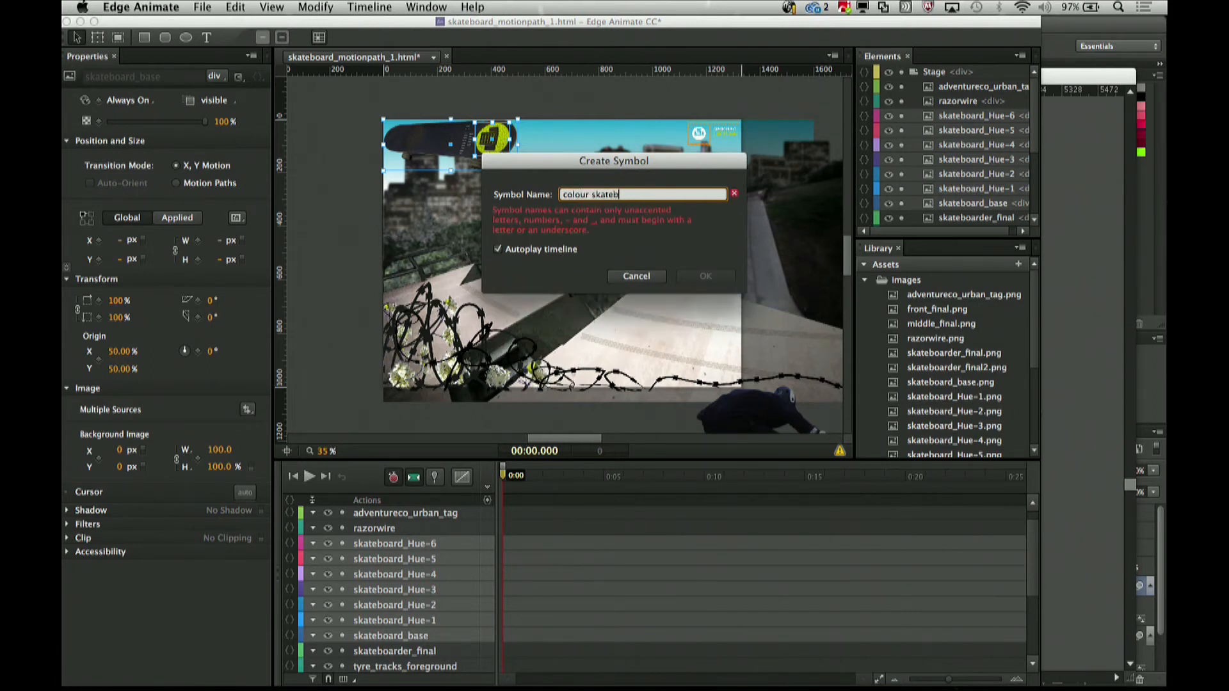
key(BackSpace)
key(BackSpace)
key(BackSpace)
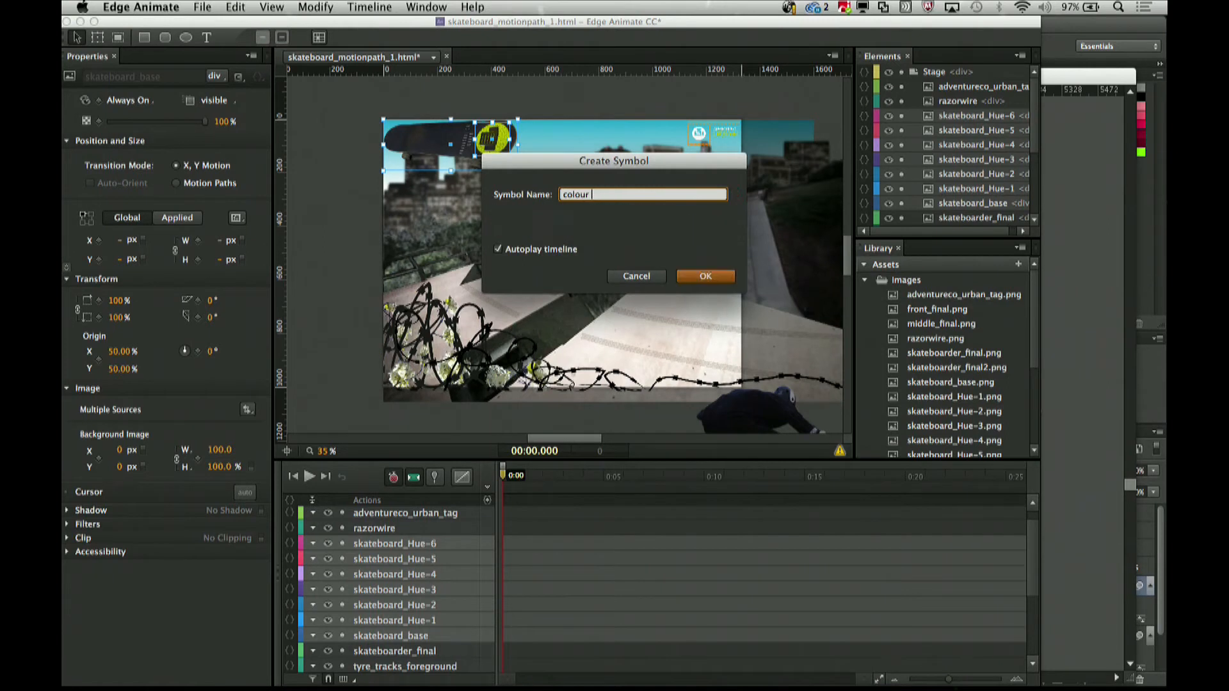
key(BackSpace)
key(BackSpace)
key(BackSpace)
text(skateboard_symbol)
click(709, 276)
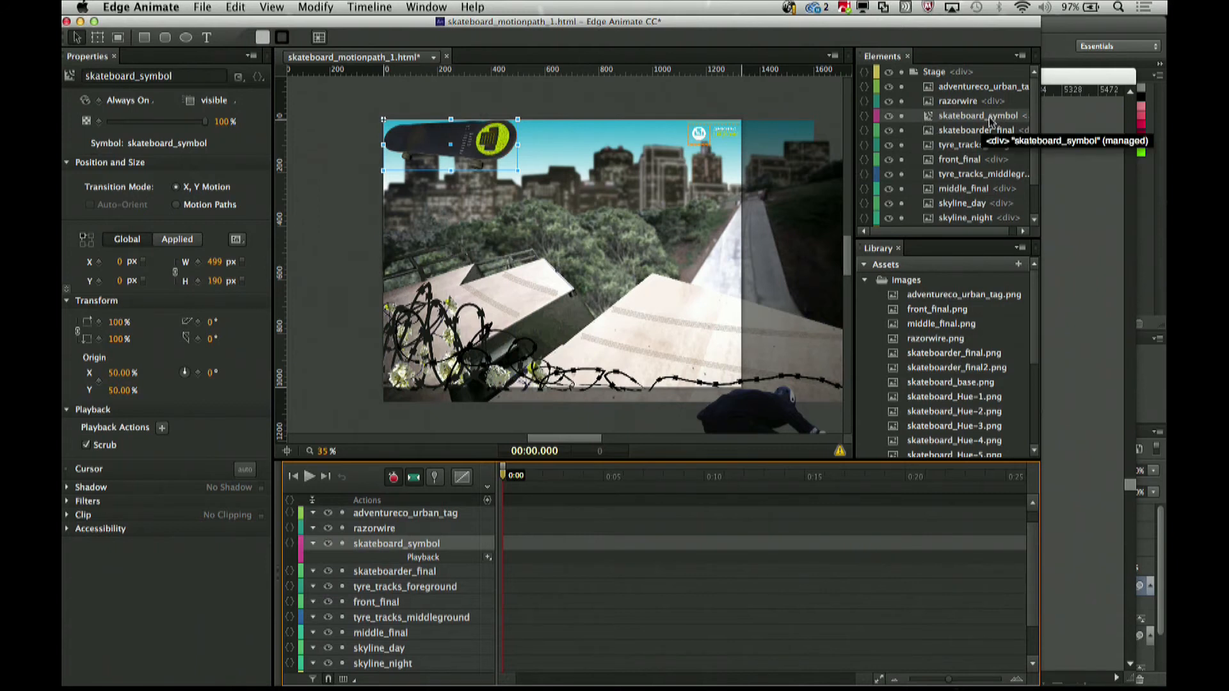
Open skateboard_symbol for editing and add an opacity keyframe at 0:00 for skateboard_Hue-6.
double_click(929, 120)
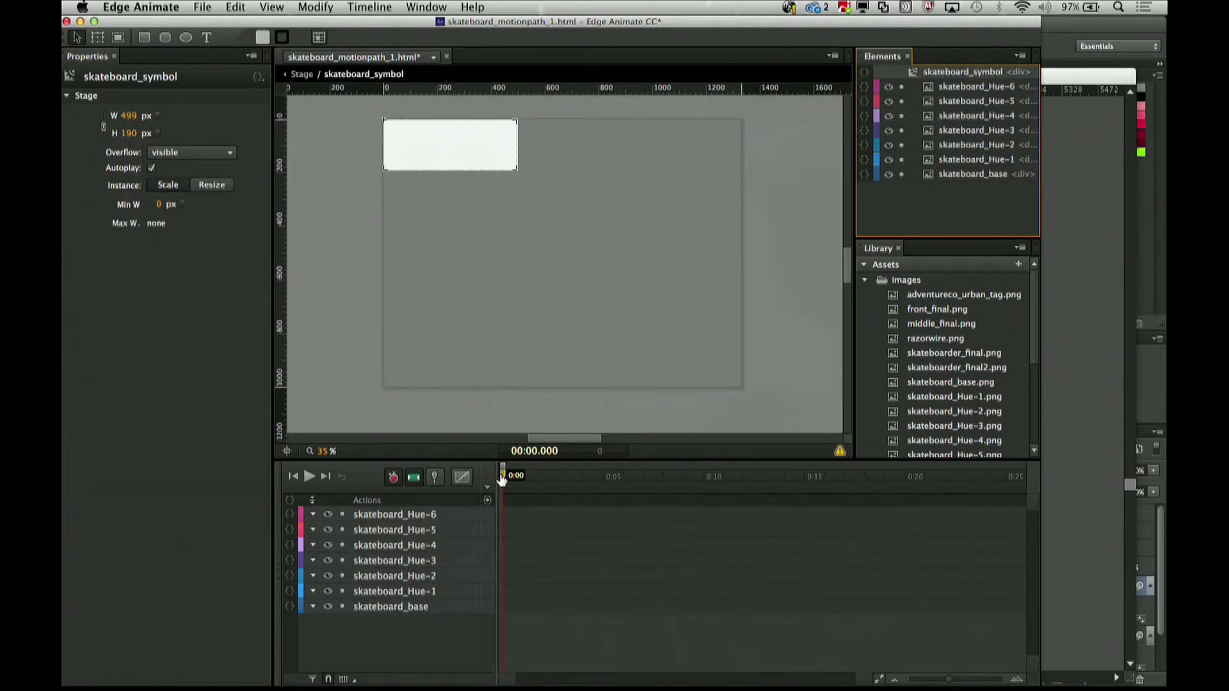
drag(513, 477, 482, 476)
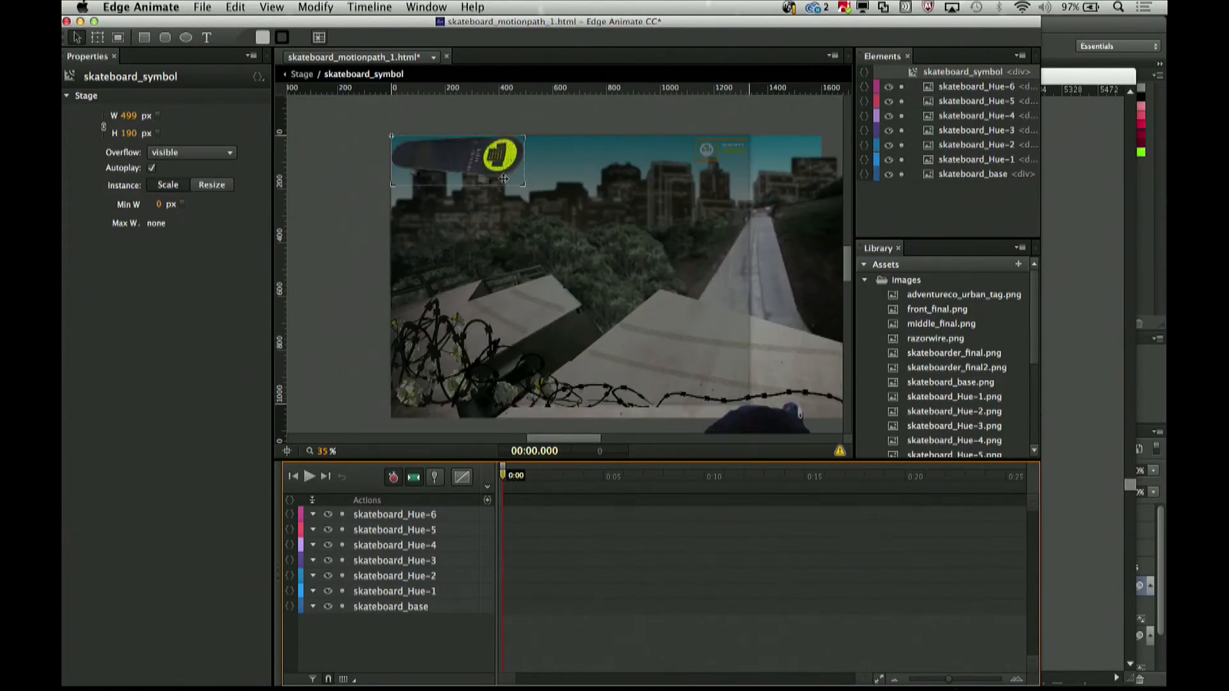
click(371, 516)
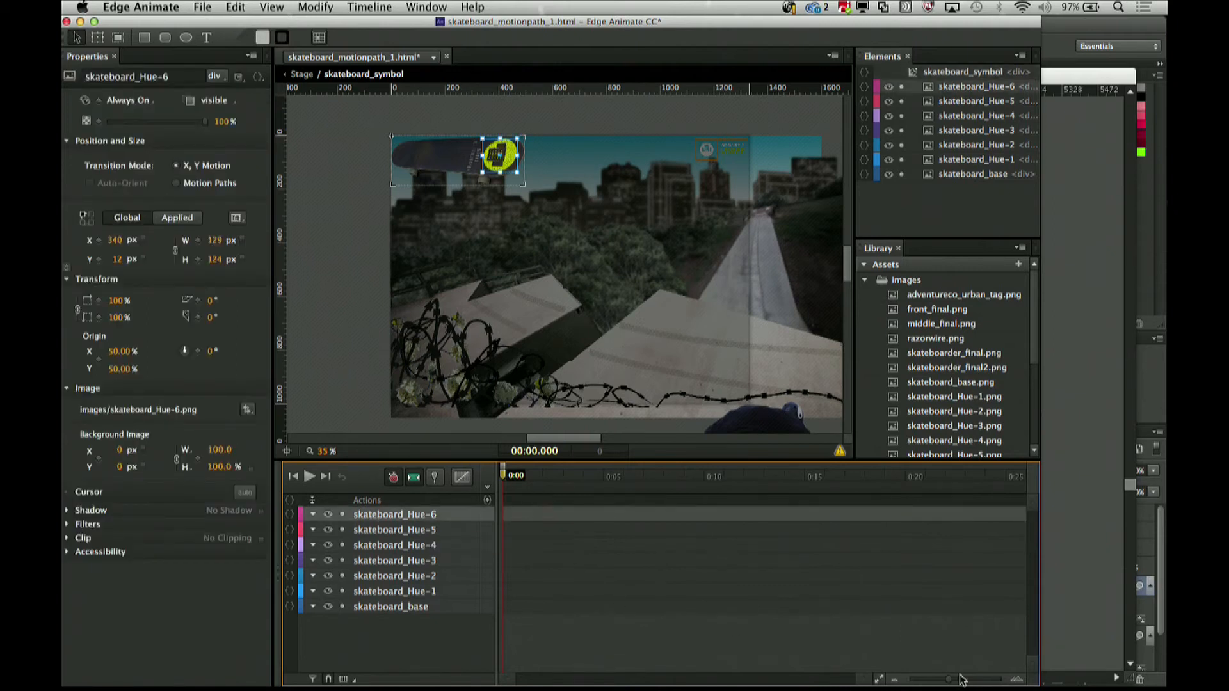
drag(950, 683, 1002, 680)
click(594, 478)
drag(592, 480, 433, 465)
click(100, 127)
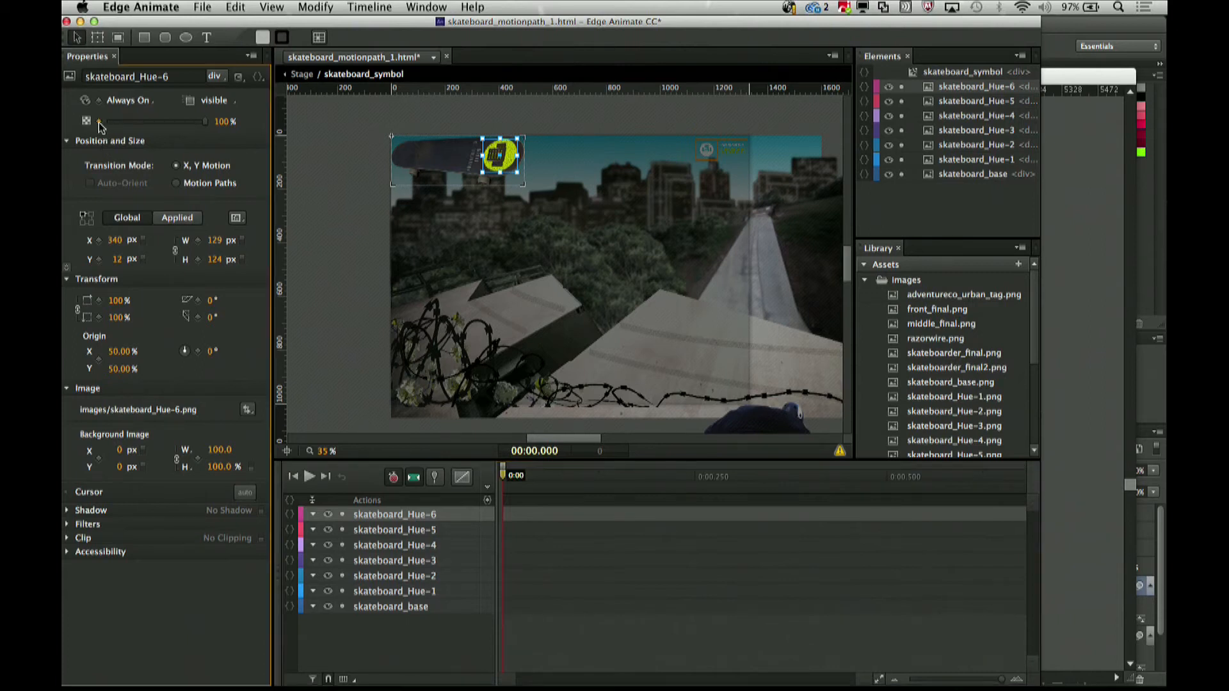
click(100, 122)
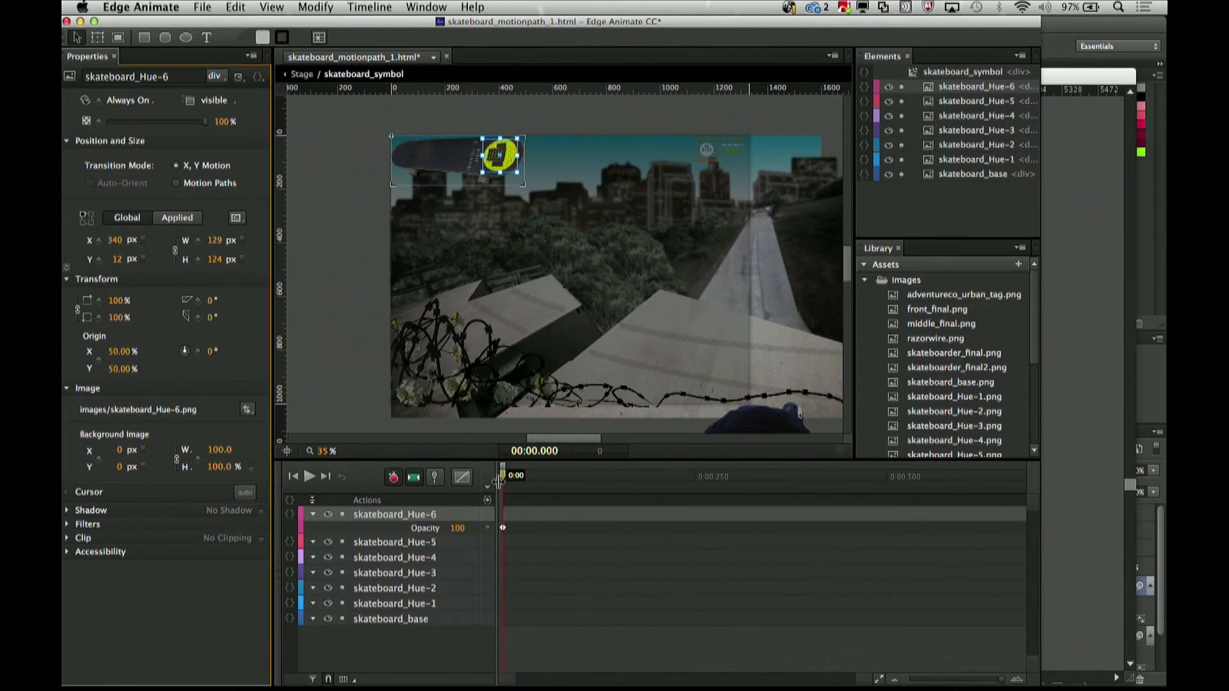
Add an opacity keyframe at 0:00.250 for skateboard_Hue-6 and set its opacity to 0%.
click(644, 478)
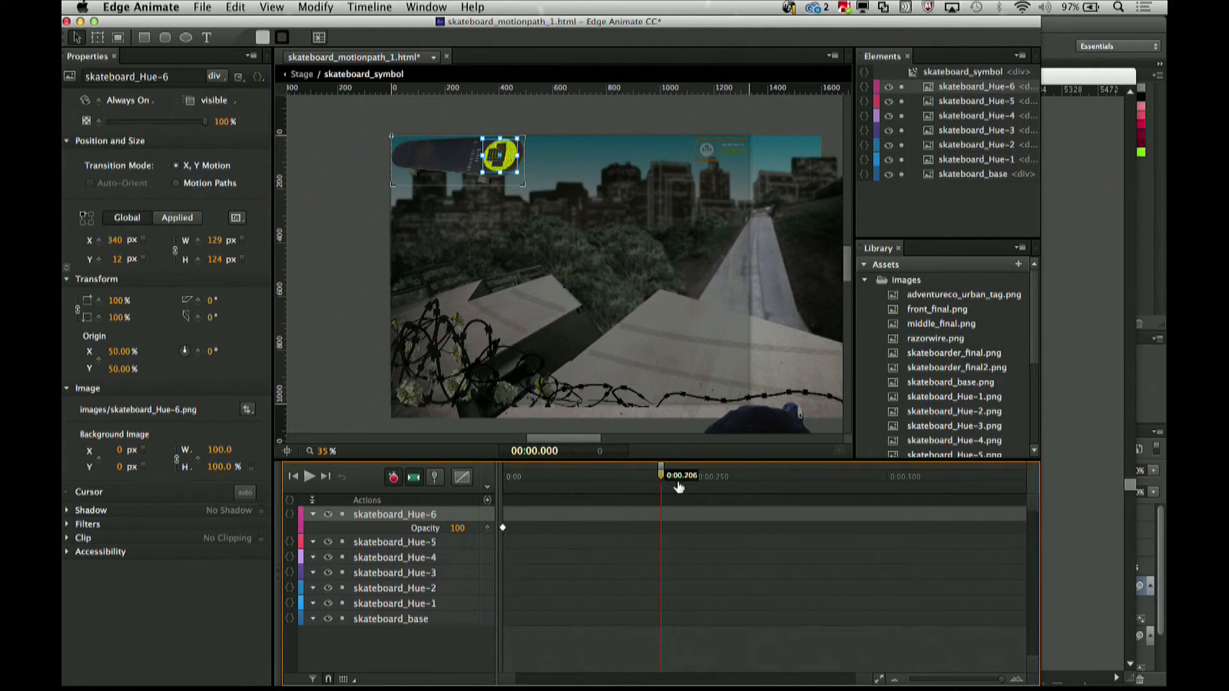
click(597, 479)
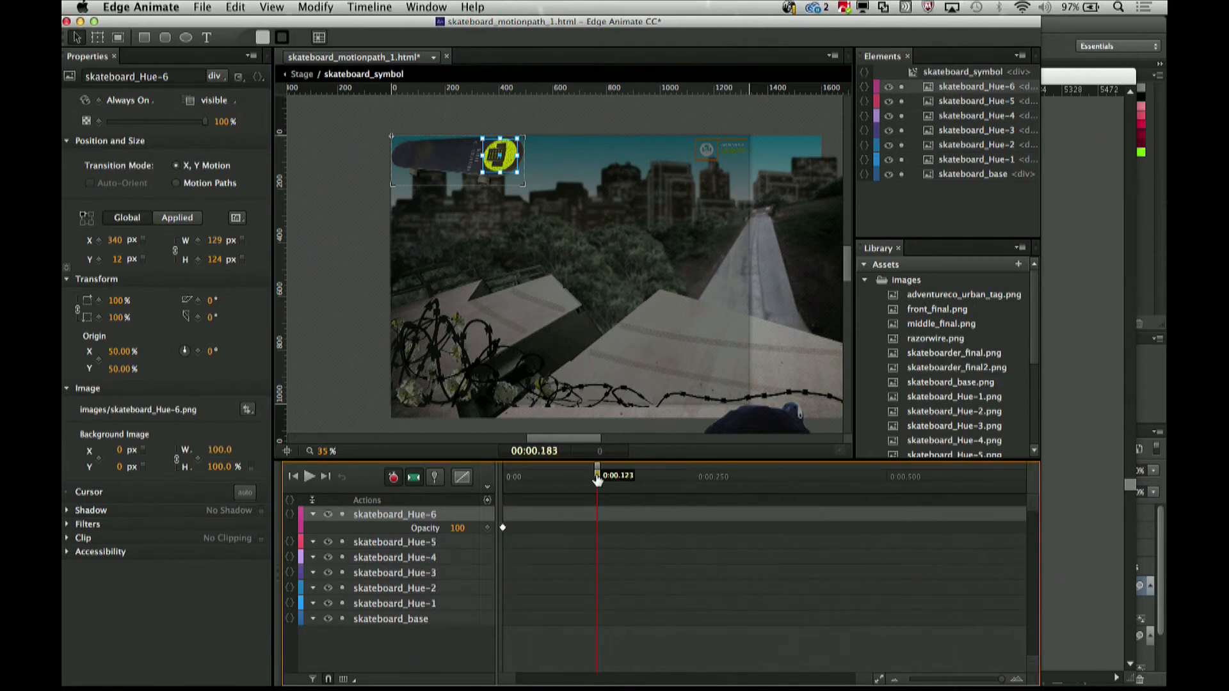
drag(603, 480, 601, 477)
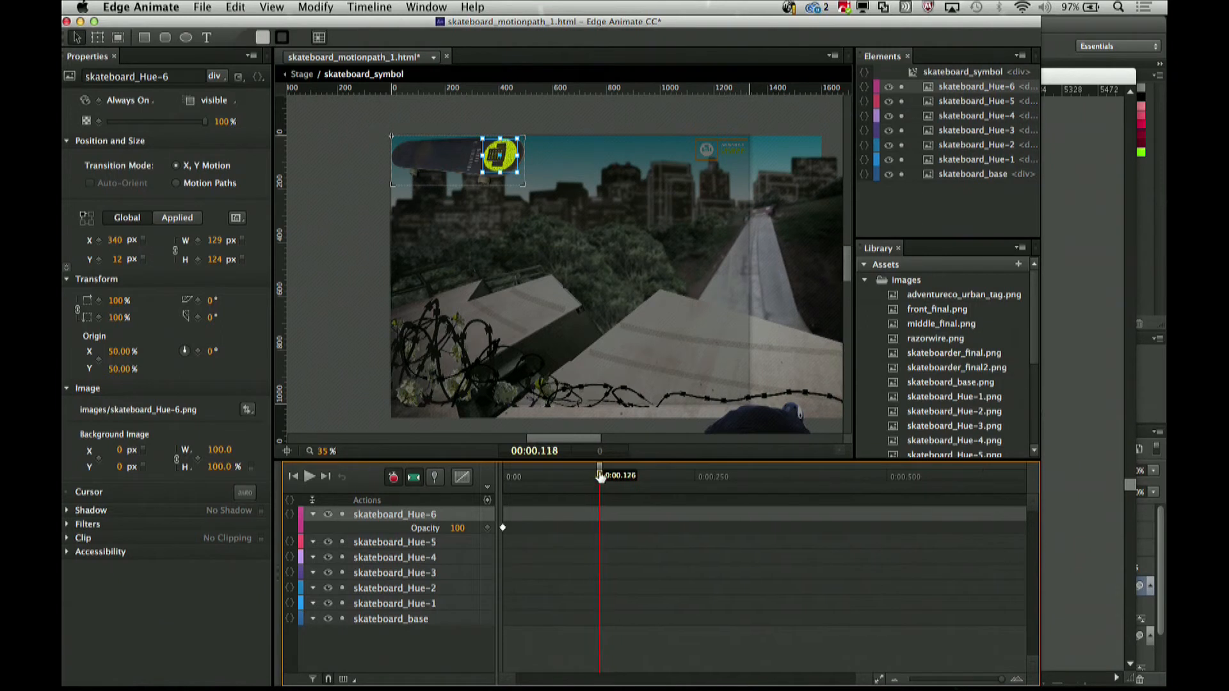
drag(674, 491, 698, 493)
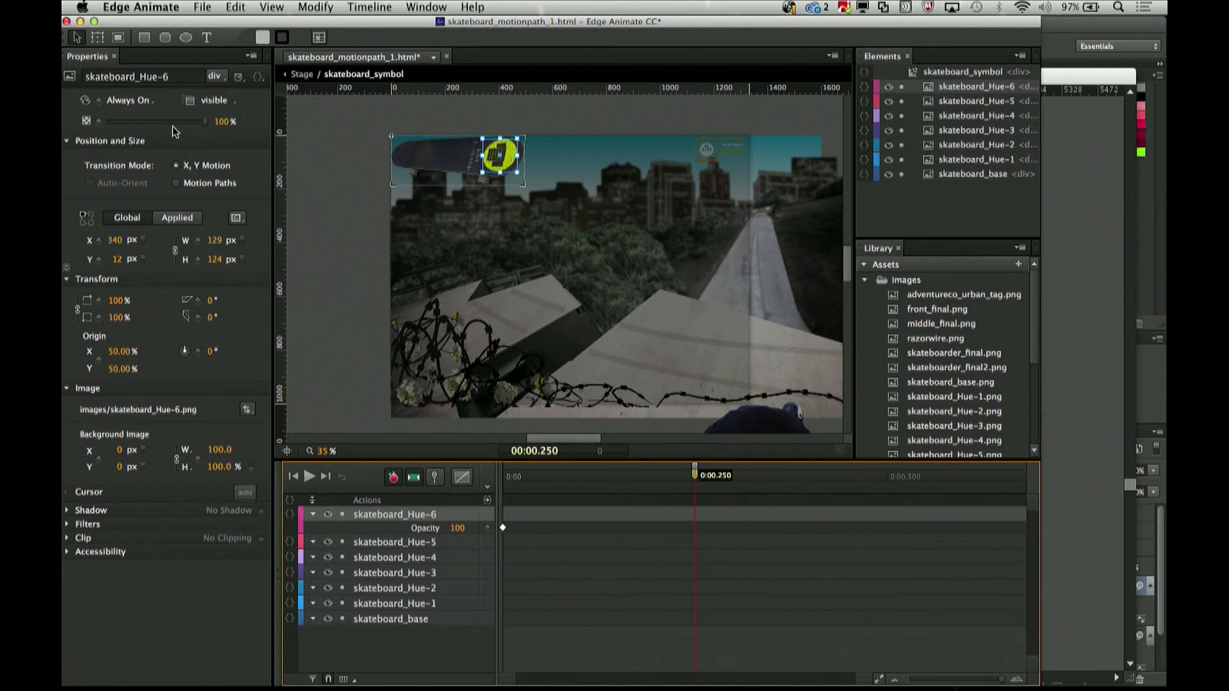
click(203, 124)
click(204, 125)
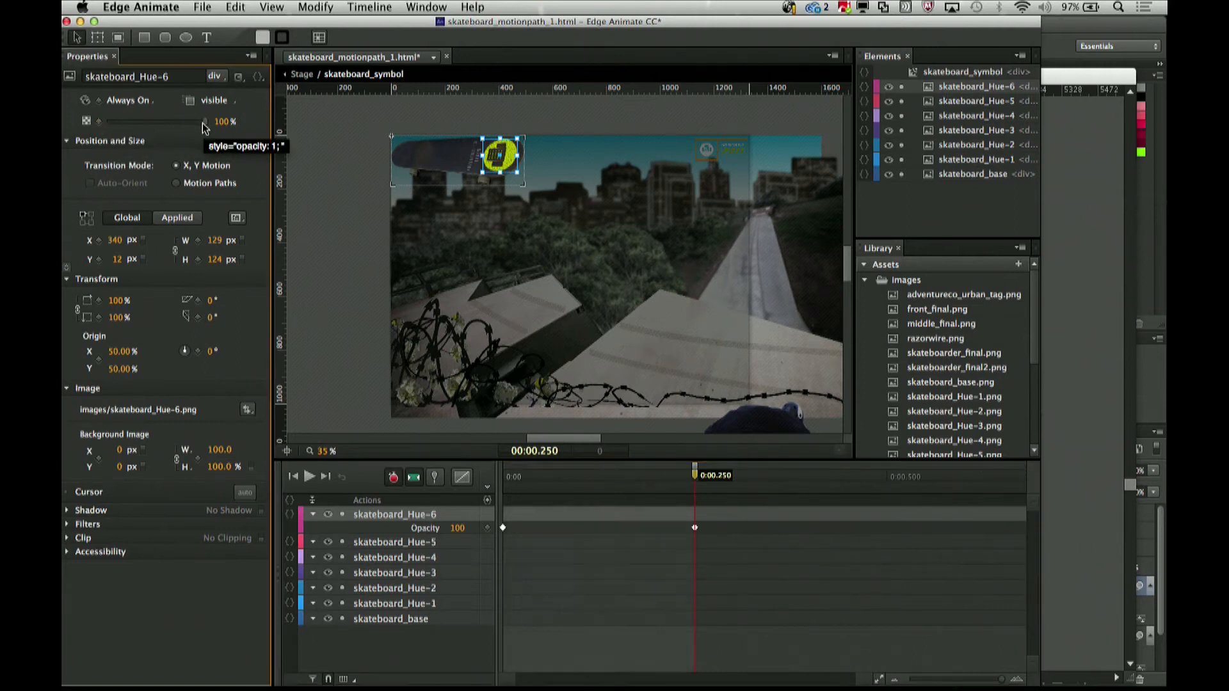
drag(203, 124, 102, 125)
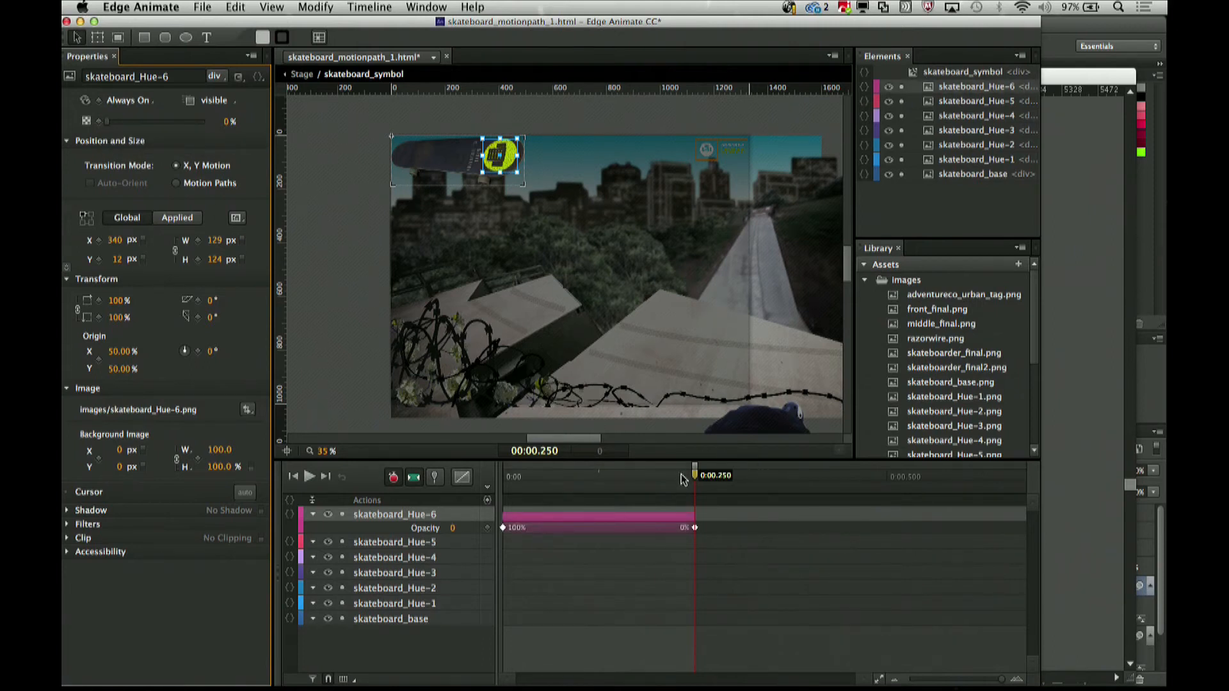
Copy skateboard_Hue-6's opacity transition and paste it onto skateboard_Hue-5 starting at 0:00.250.
drag(693, 480, 503, 475)
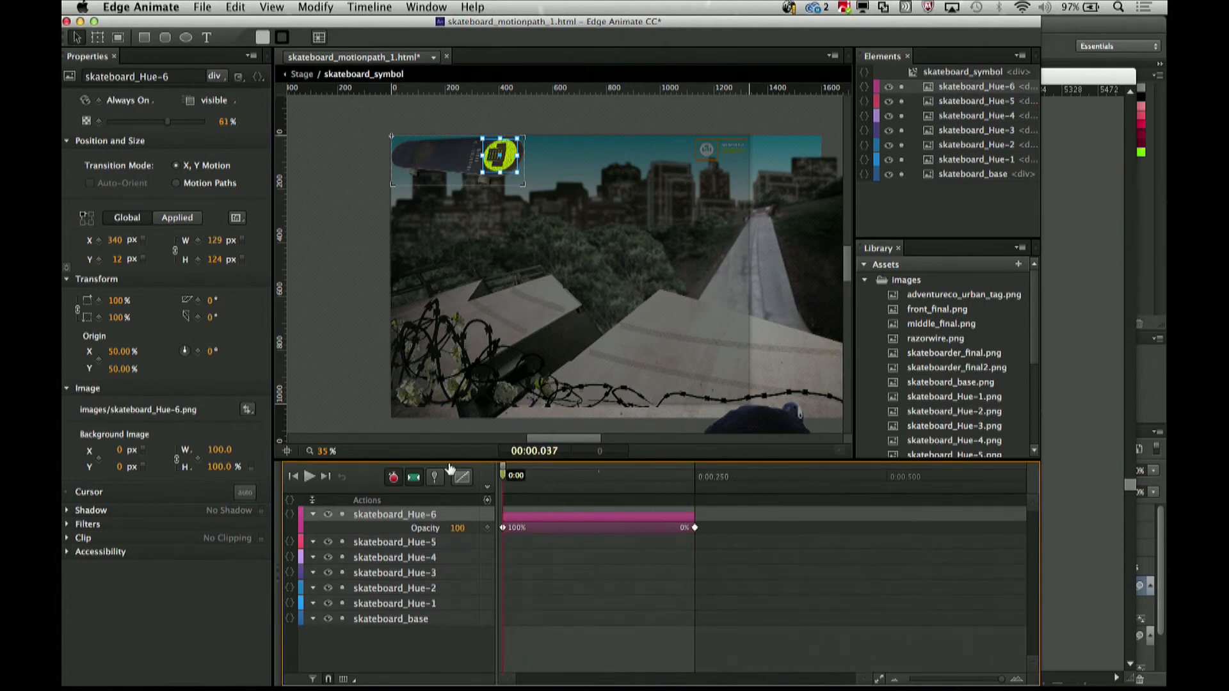
click(371, 546)
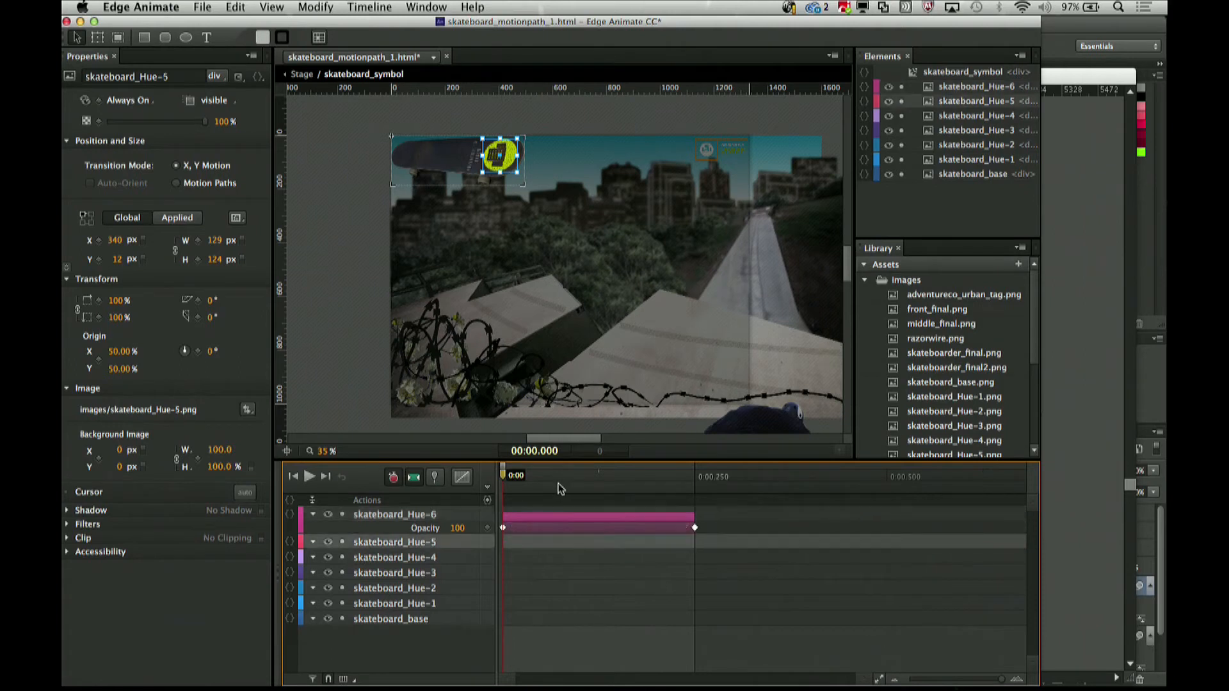
click(527, 518)
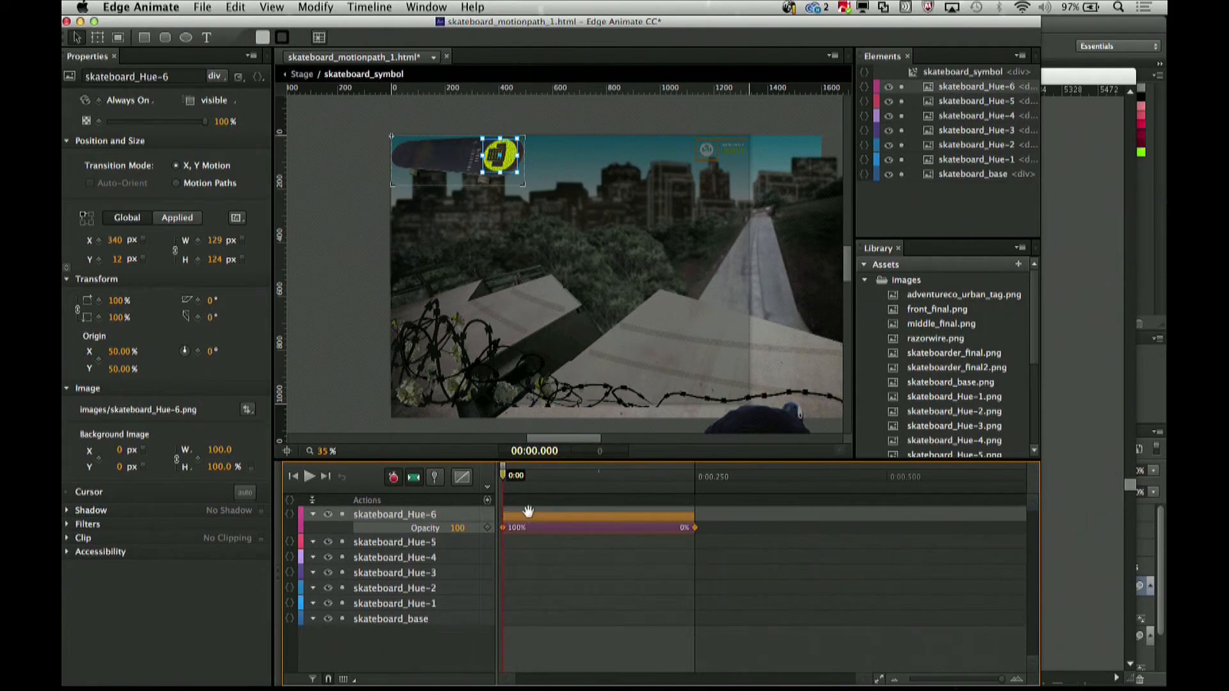
click(679, 500)
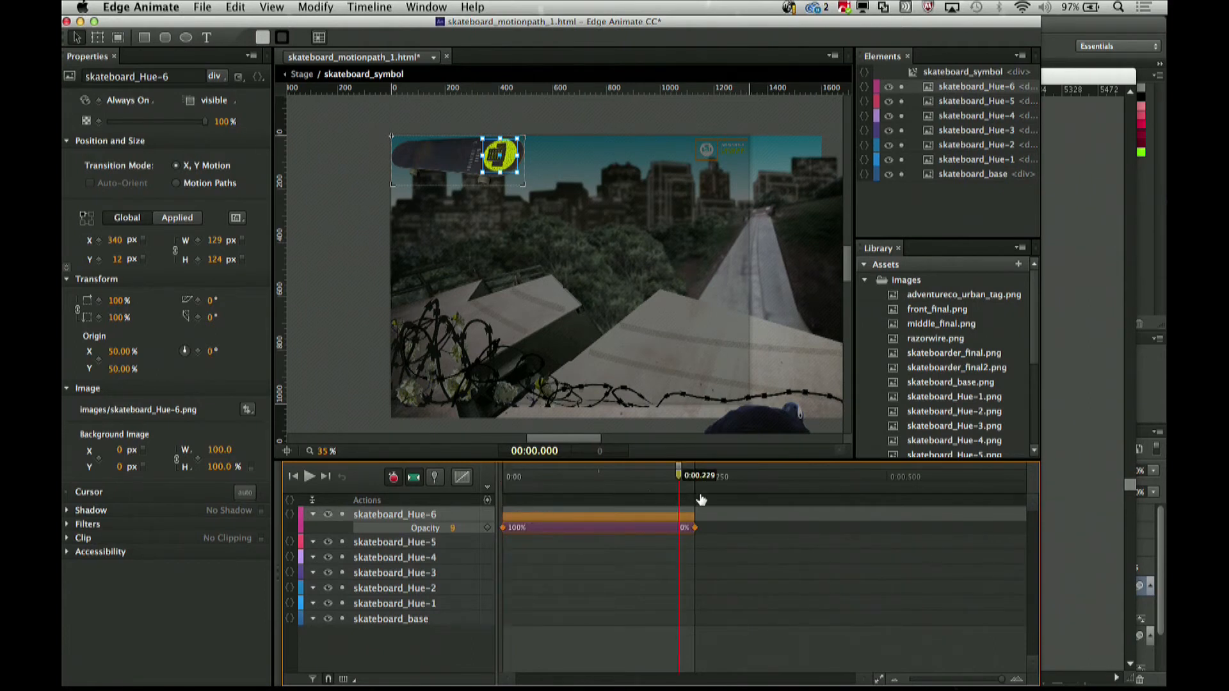
click(702, 497)
click(694, 493)
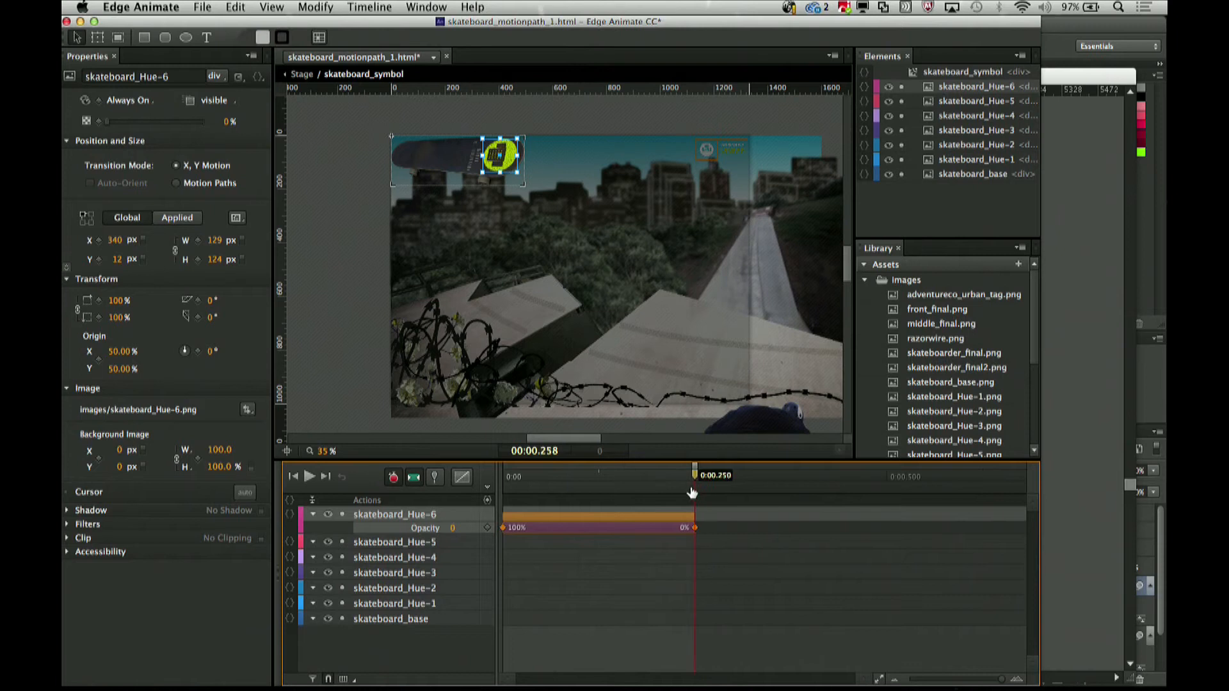
click(355, 543)
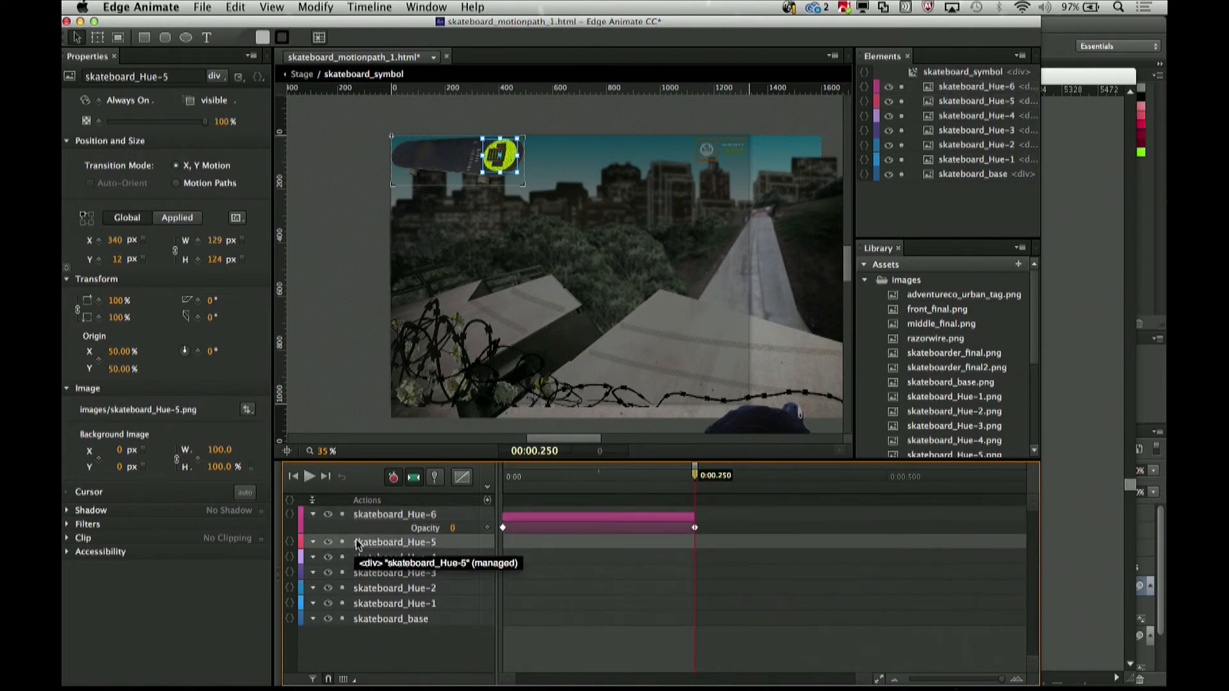
key(super+v)
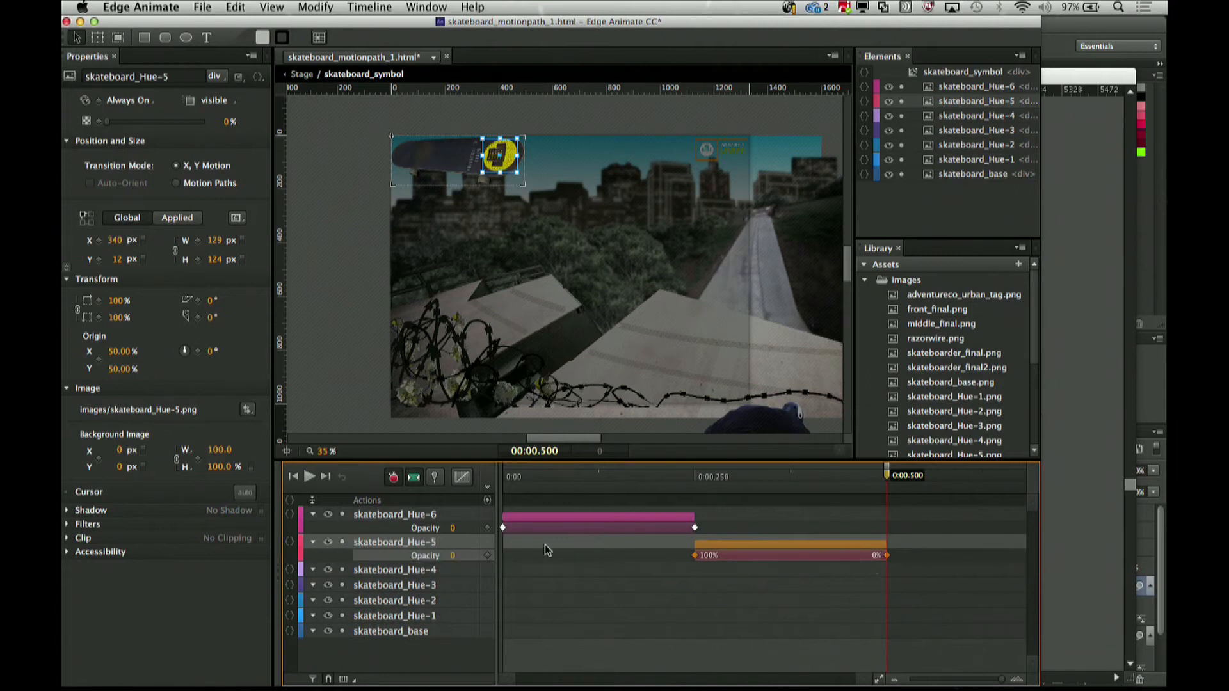
Paste the copied opacity transition end to end onto skateboard_Hue-4, Hue-3, Hue-2 and Hue-1, from 0:00.500 to 0:01.500.
click(402, 571)
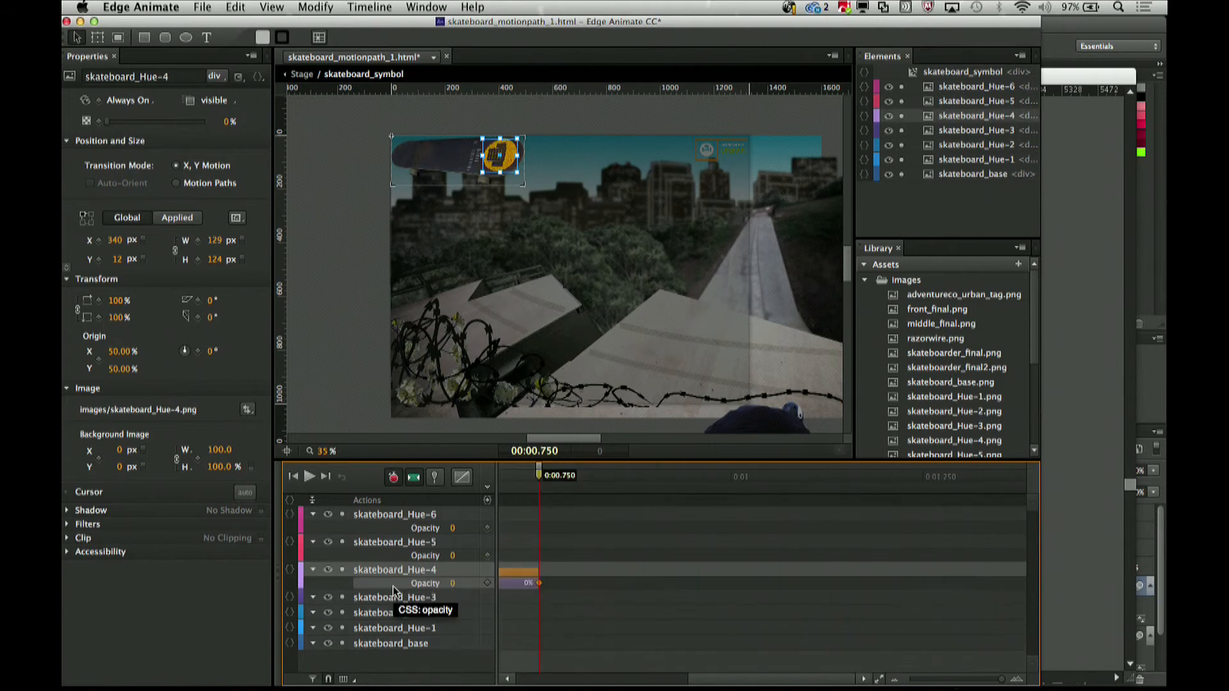
click(388, 602)
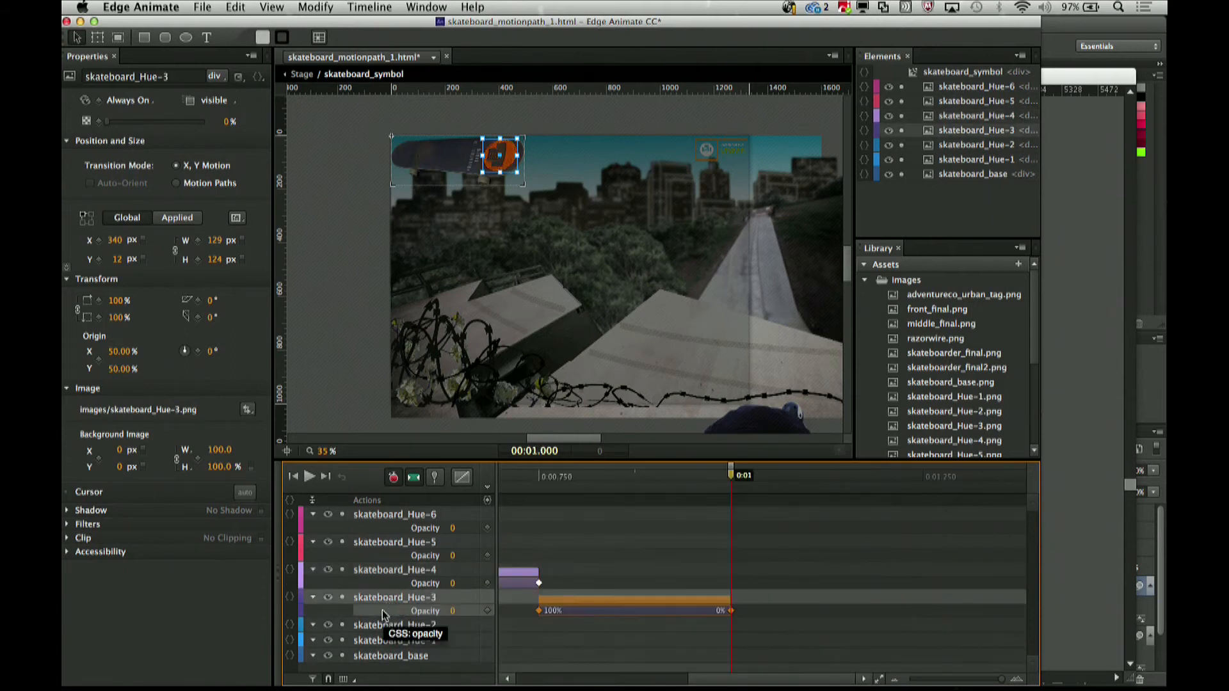
click(368, 628)
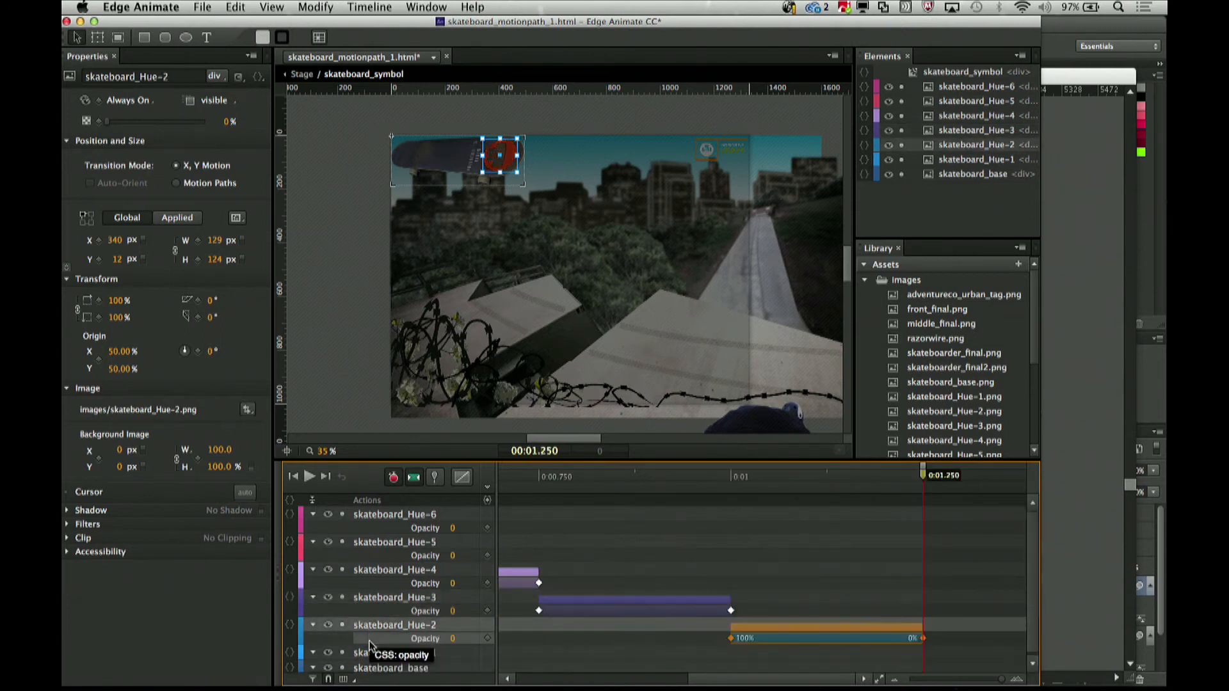
click(370, 653)
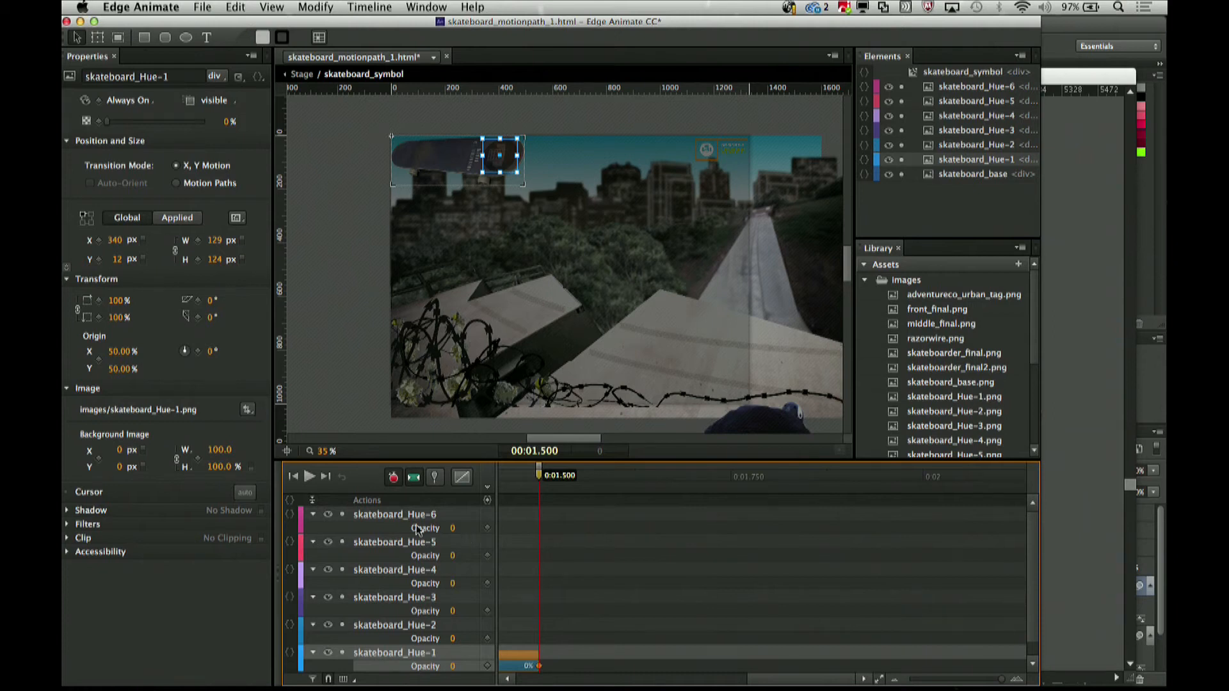
Add a timeline trigger at 0:01.500 with the code sym.play(0); to loop the symbol from its start.
click(487, 501)
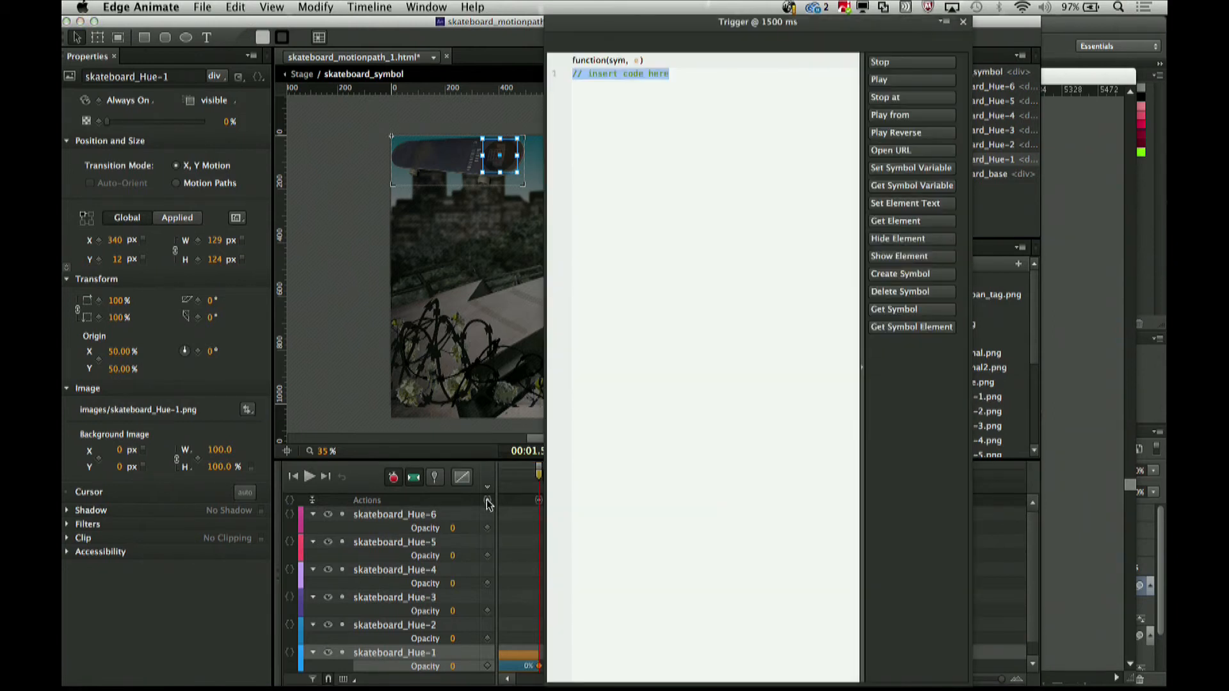
click(886, 79)
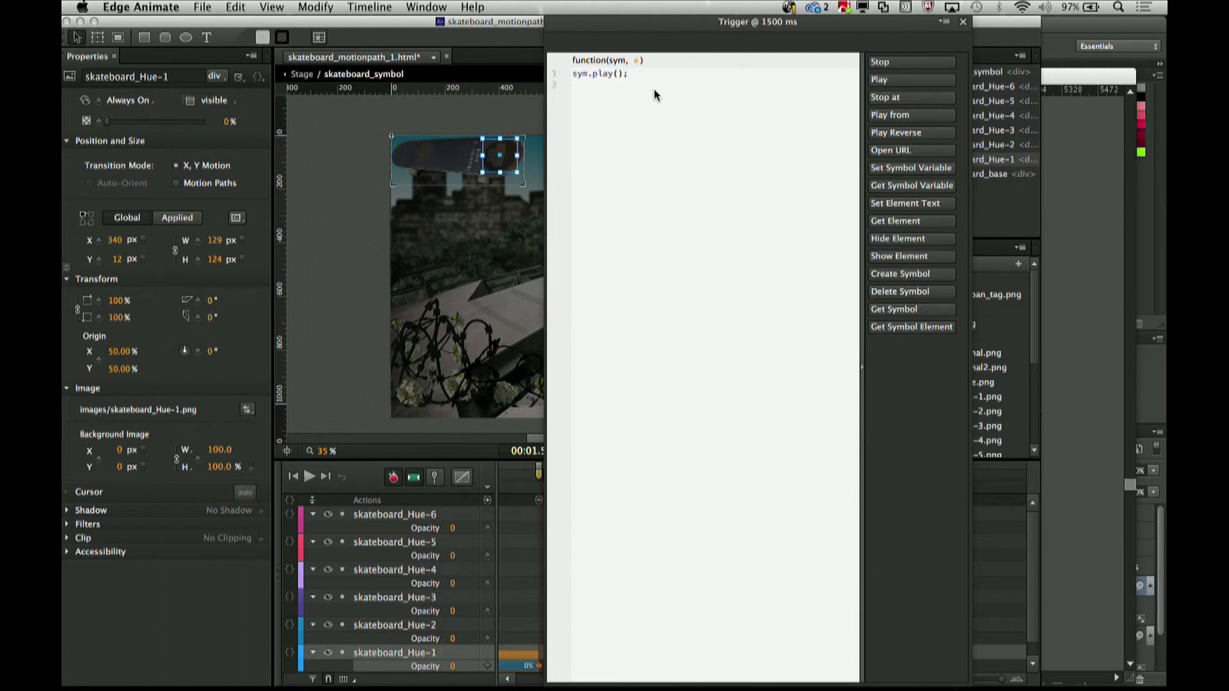
click(619, 73)
text(0)
click(963, 23)
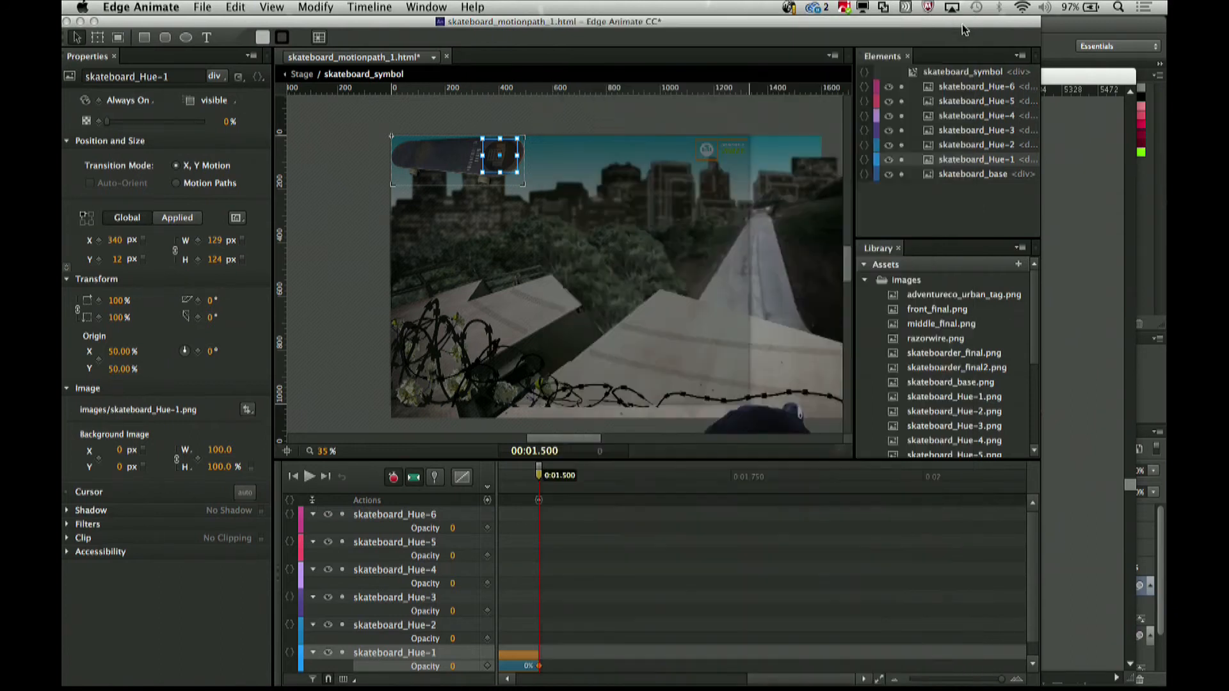
Play the symbol's timeline to preview the colour changes and return the playhead to 0:00.
drag(799, 680, 500, 684)
key(space)
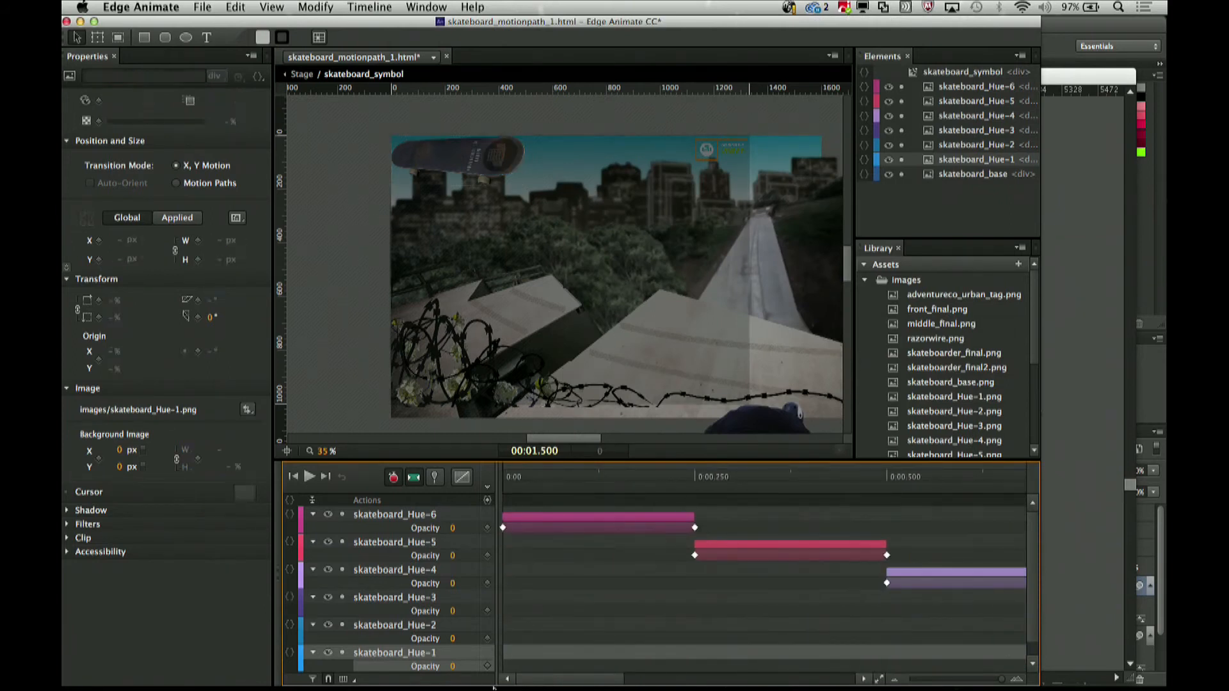
click(517, 473)
click(518, 476)
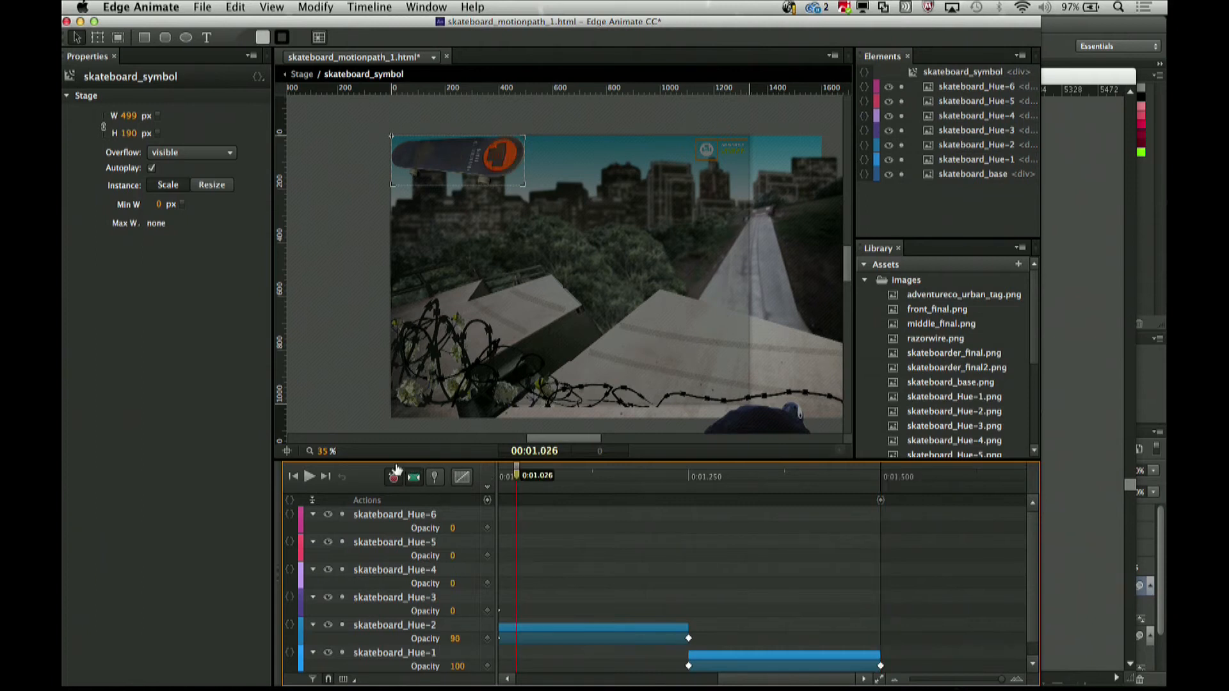
click(293, 477)
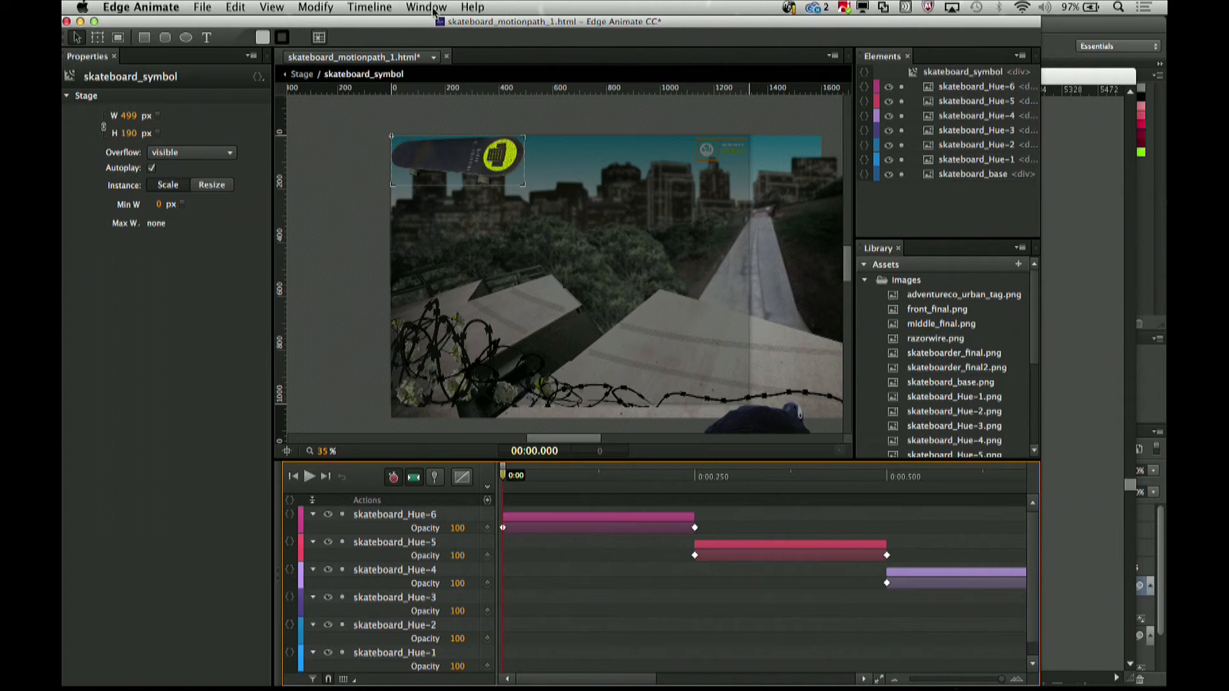
Return to the Stage and give skateboard_symbol a Stop playback action at 0:00 and a Play action at 0:00.130.
click(302, 75)
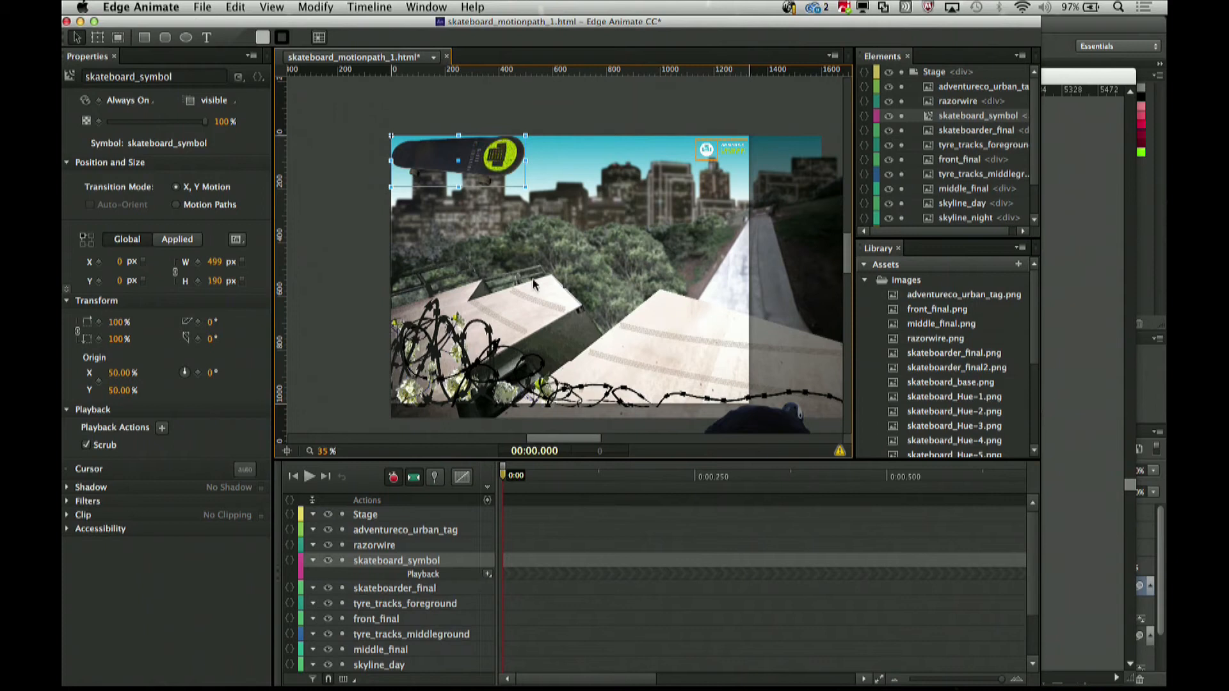
click(489, 576)
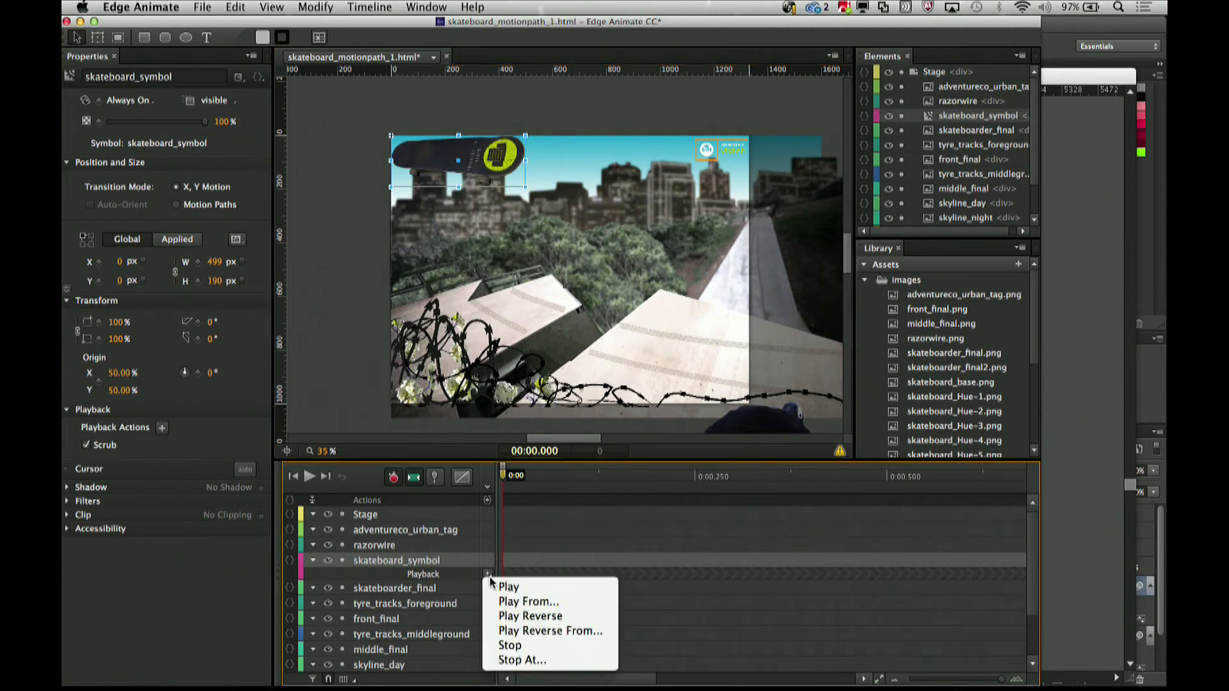
click(527, 648)
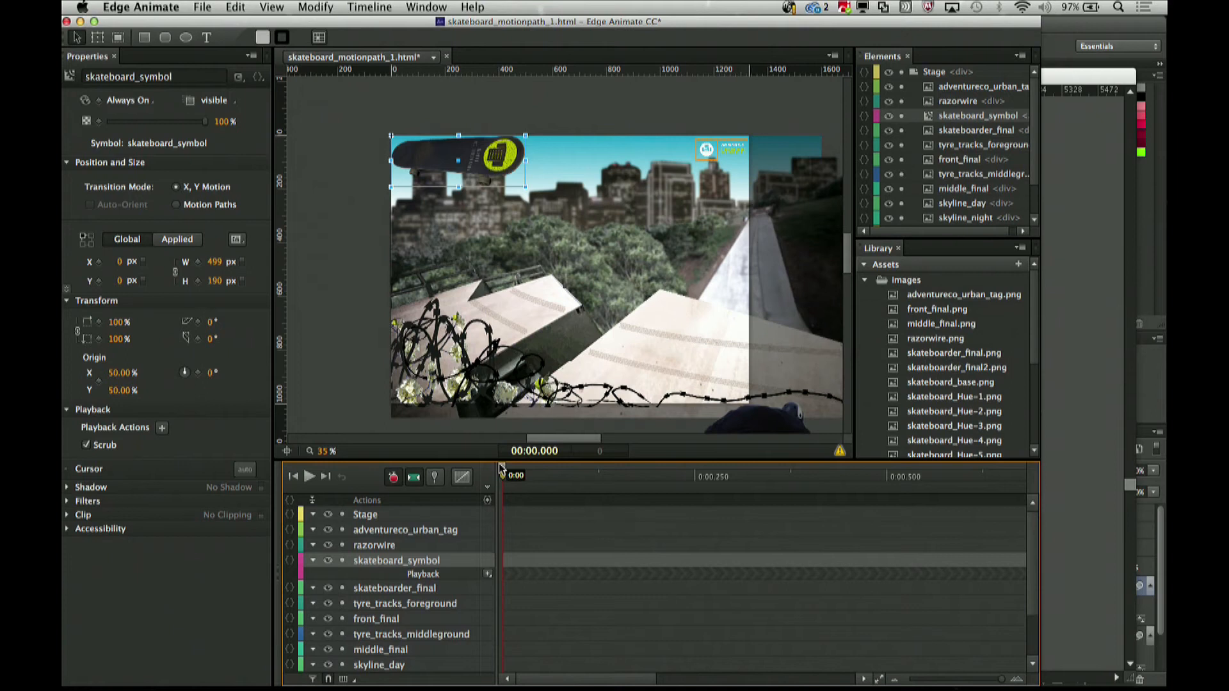
click(588, 477)
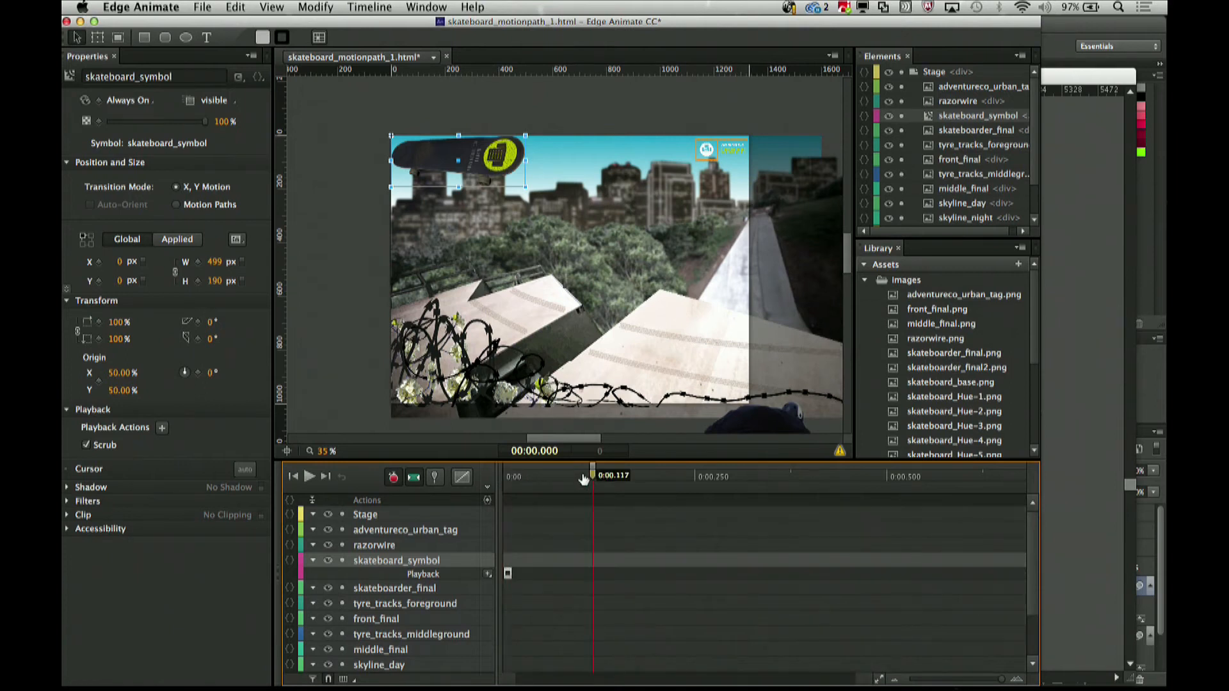
mouse_move(585, 479)
mouse_down()
mouse_move(623, 478)
mouse_move(586, 479)
mouse_move(603, 479)
mouse_up()
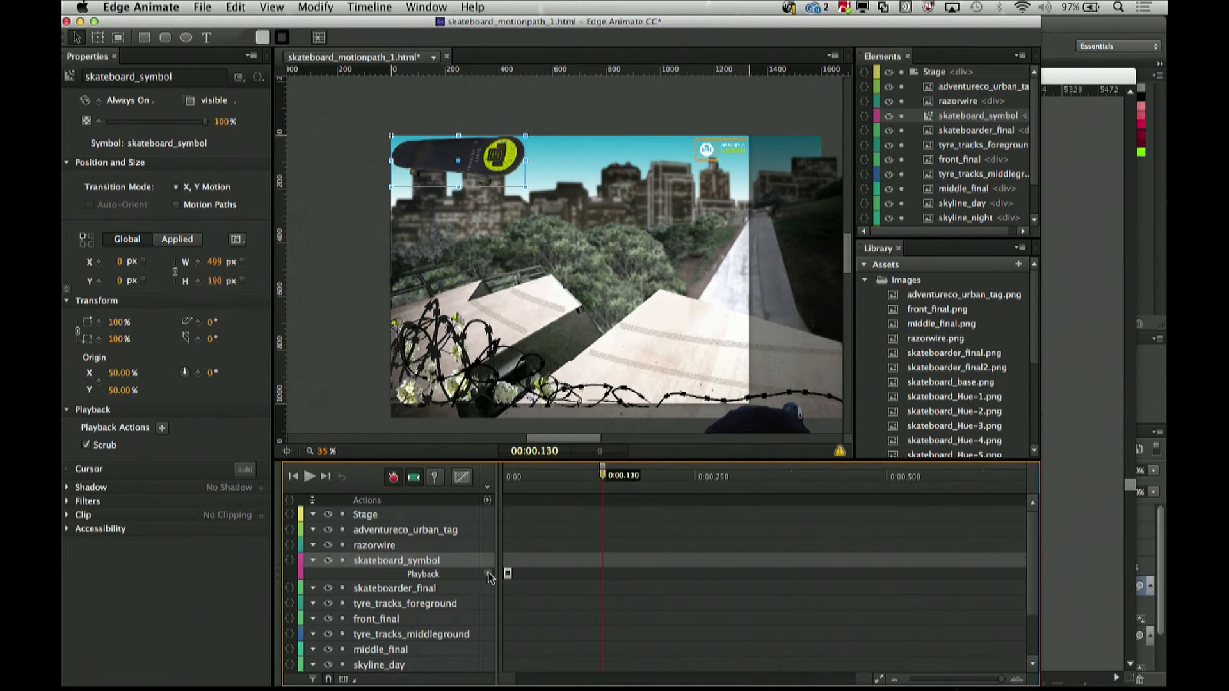
click(489, 574)
click(510, 588)
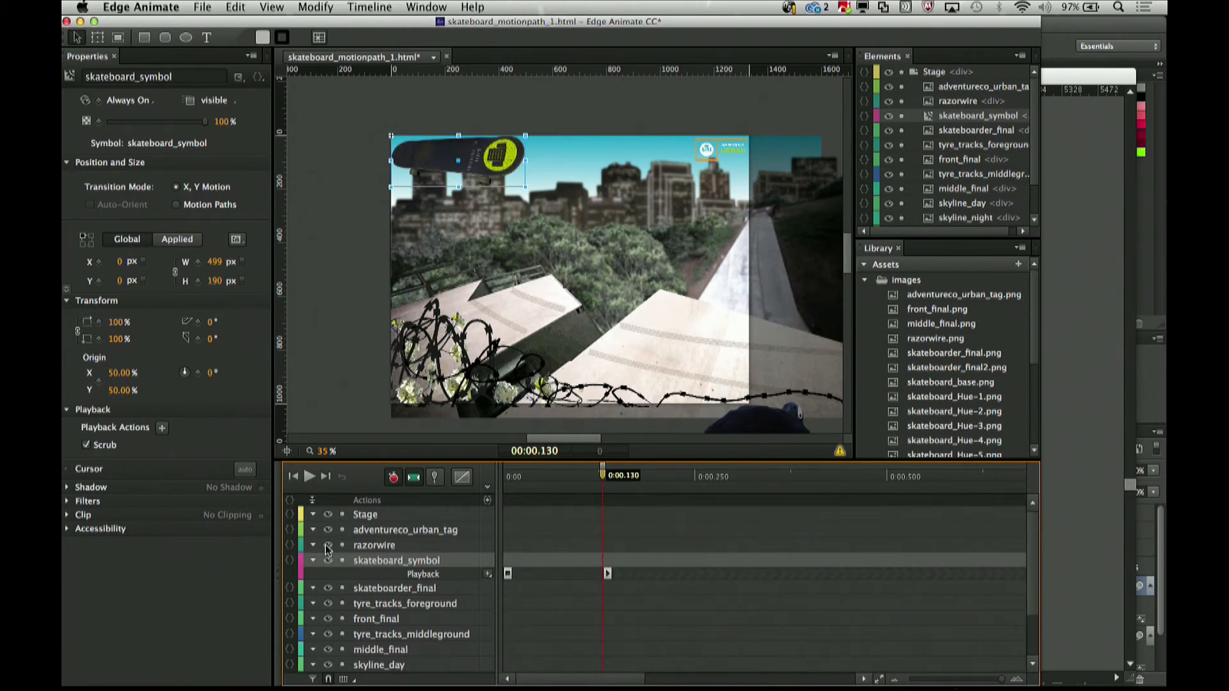
Set skateboard_symbol's display to Off at 0:00 and to On at 0:00.130.
click(502, 474)
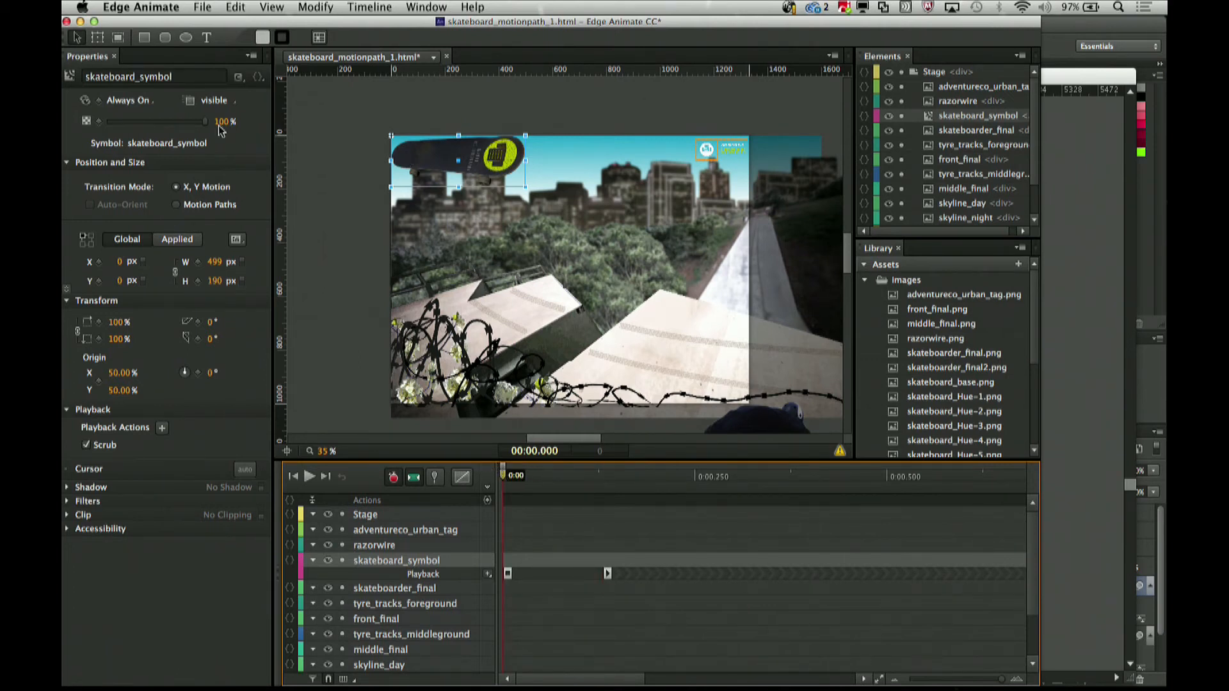
click(125, 101)
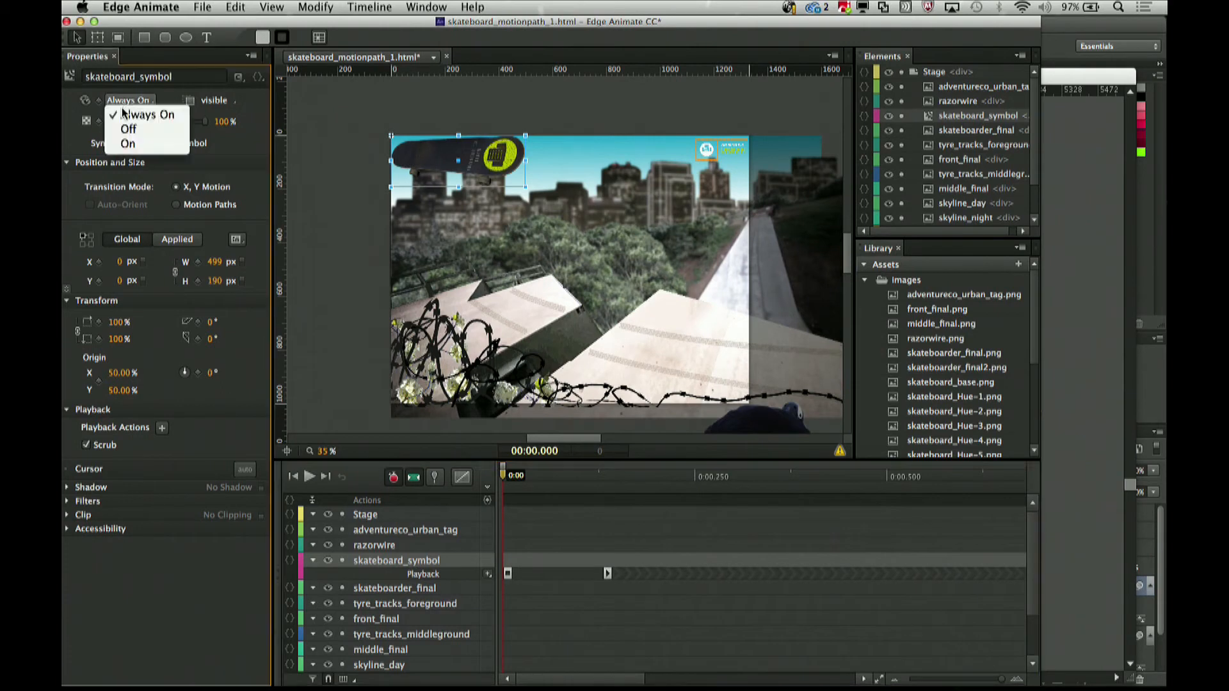
click(126, 130)
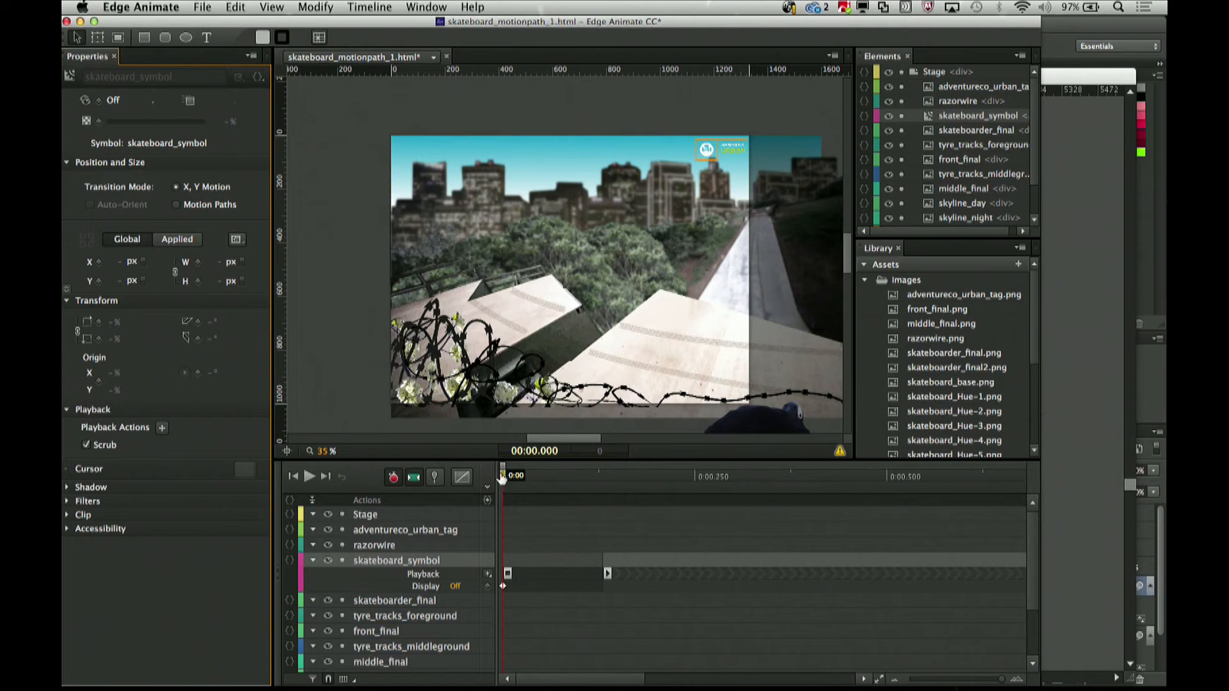
click(588, 477)
click(604, 481)
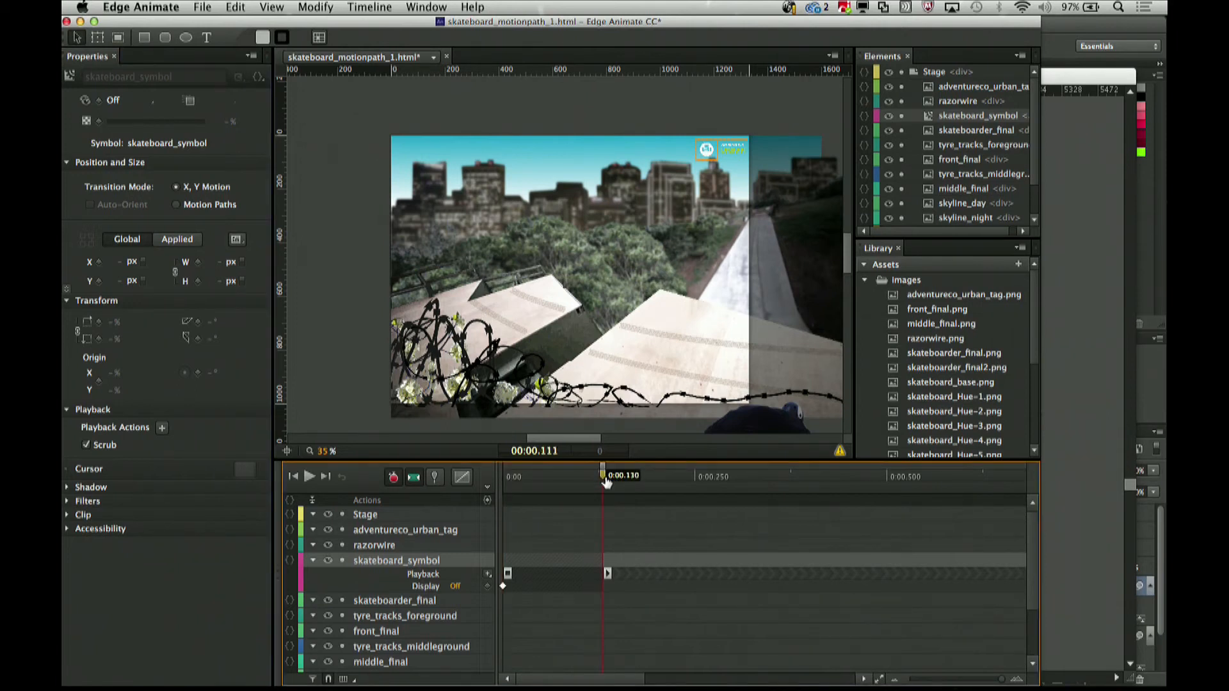
click(122, 101)
click(118, 144)
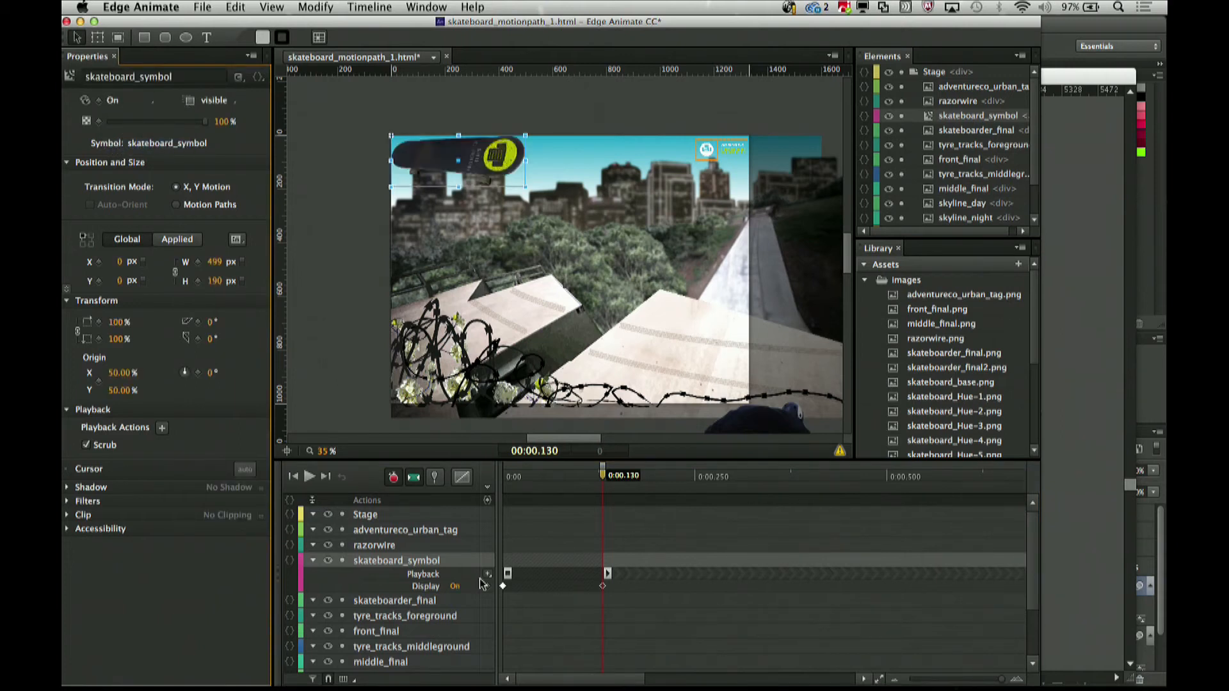
Enlarge the document window to fill the screen, giving the stage and timeline more room.
click(602, 477)
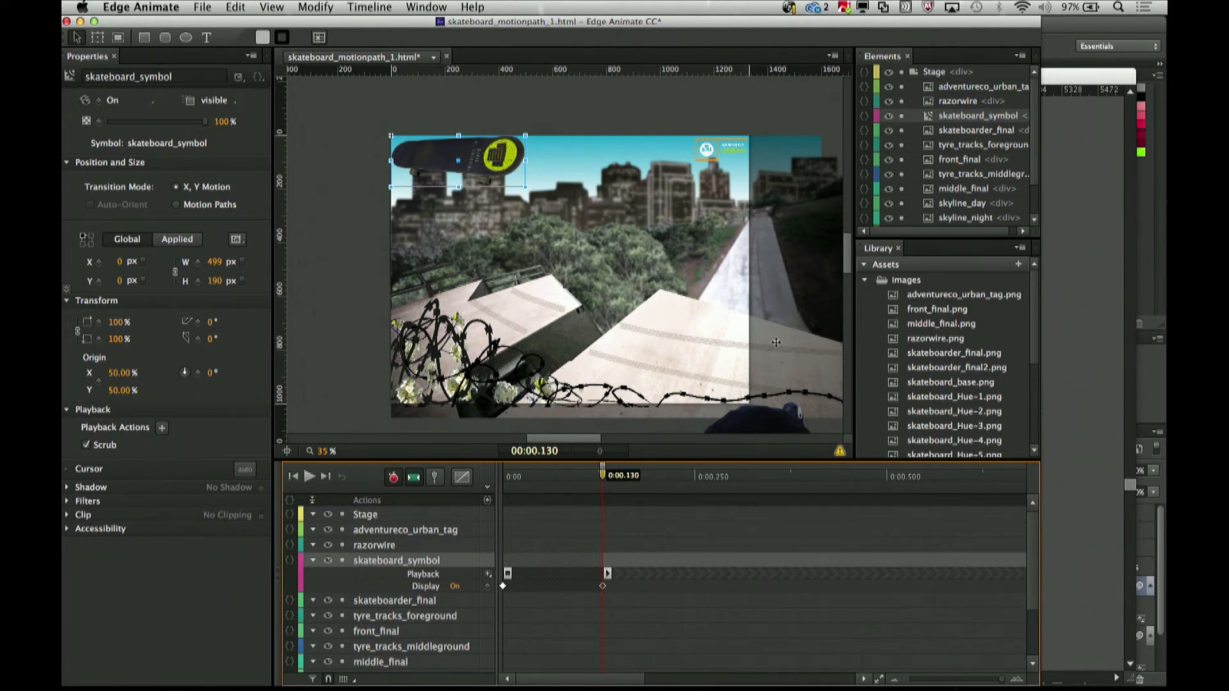
scroll(797, 313, right, 1)
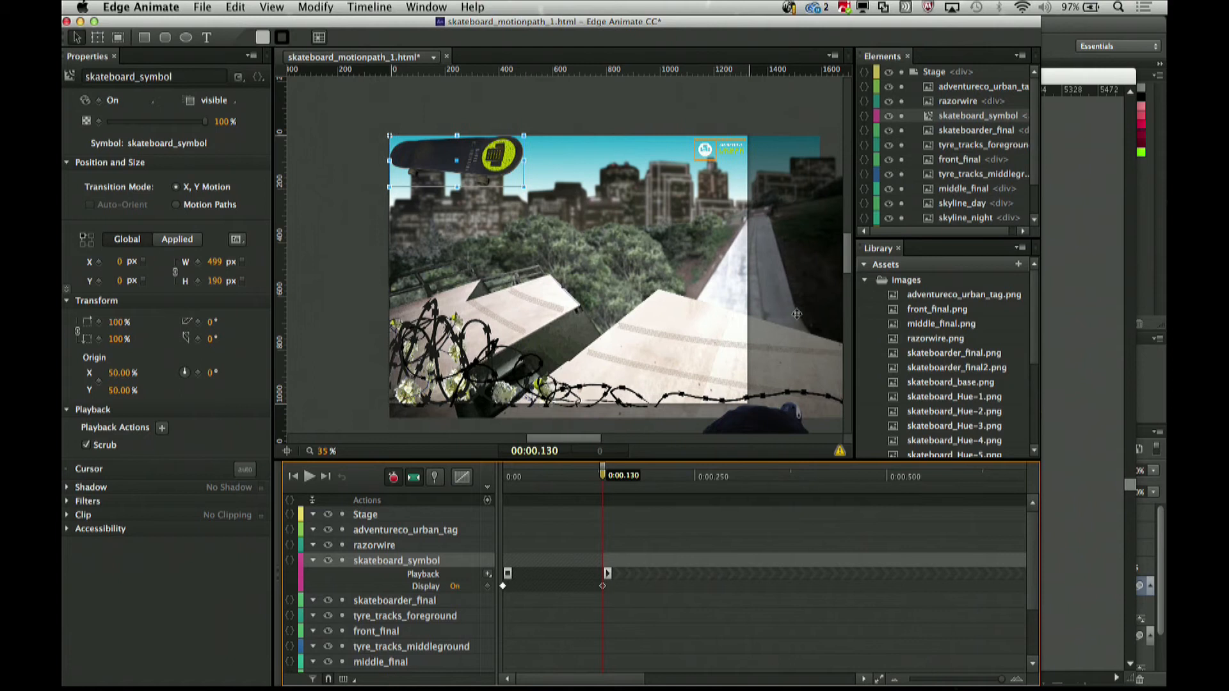
scroll(797, 314, right, 10)
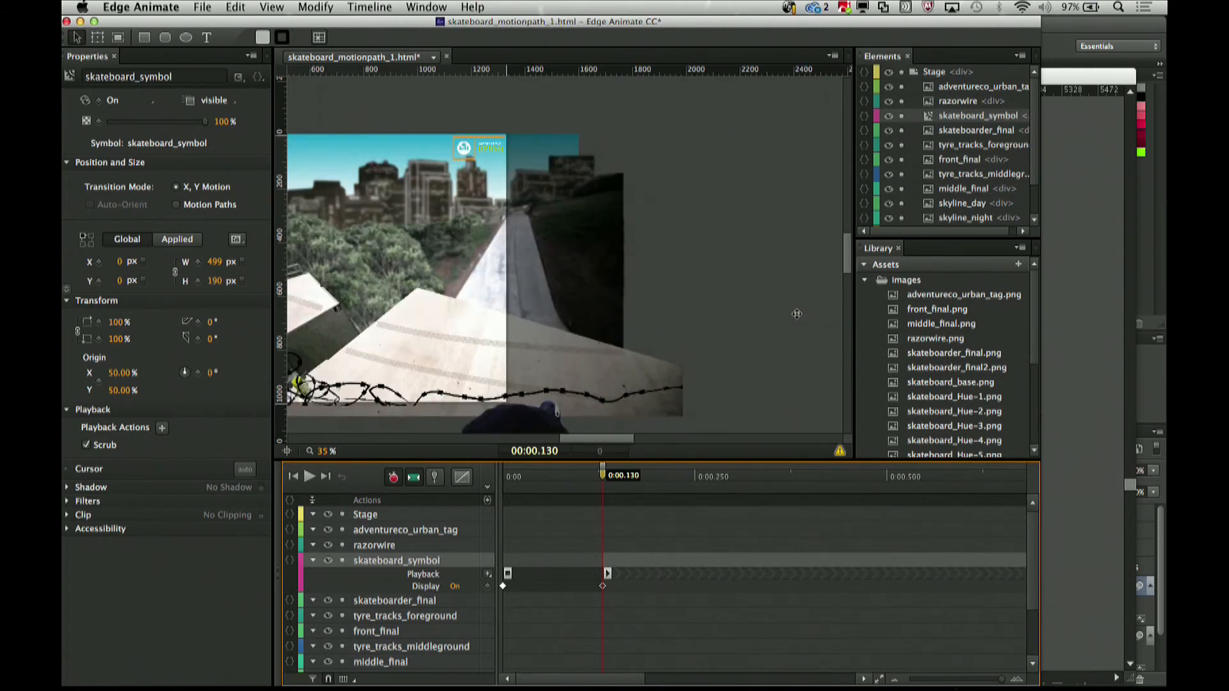
scroll(797, 314, left, 11)
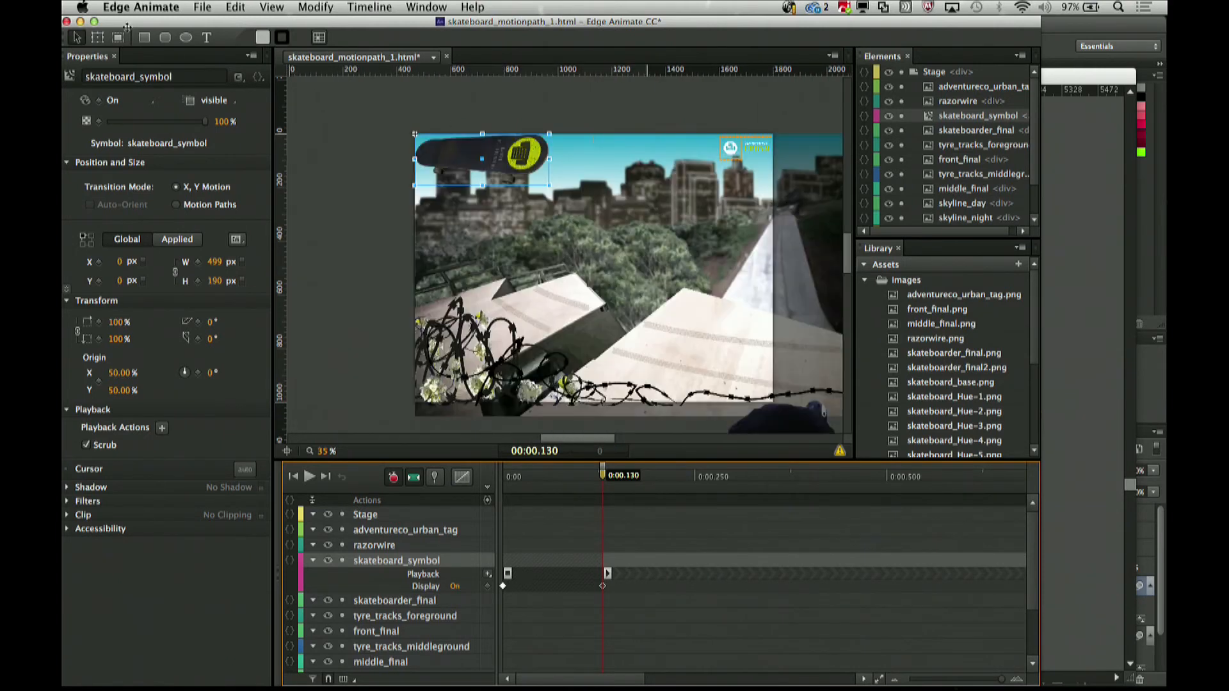
click(96, 22)
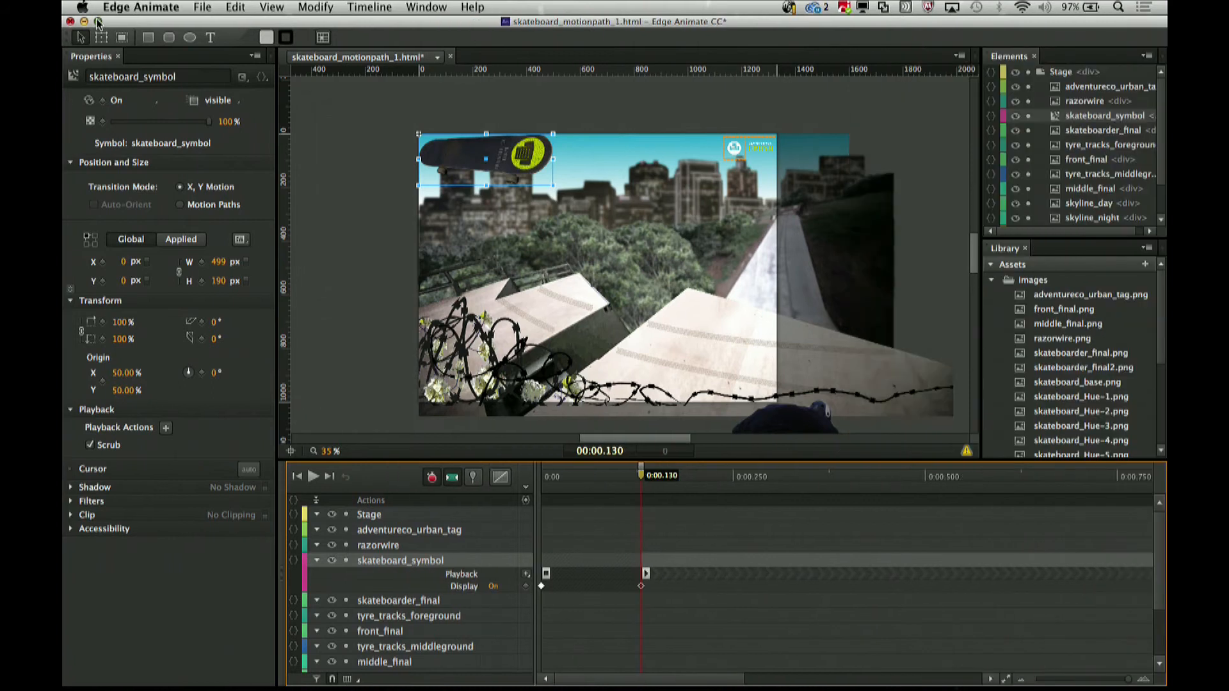
scroll(602, 194, left, 3)
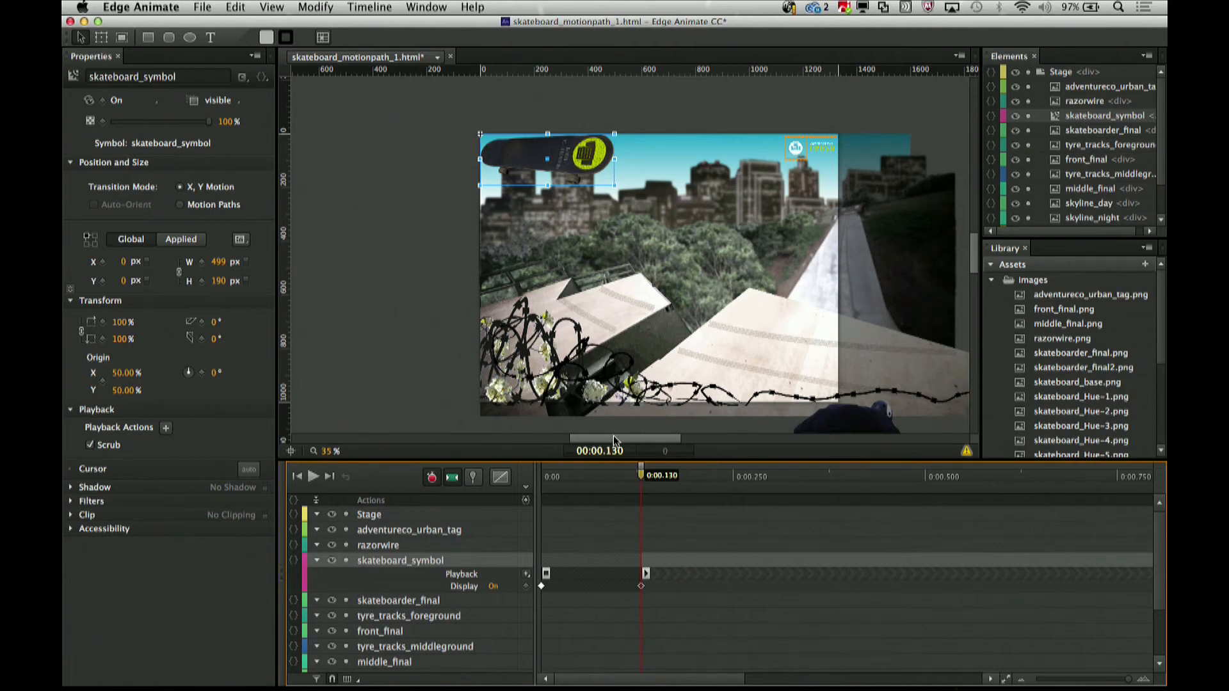
scroll(631, 441, right, 5)
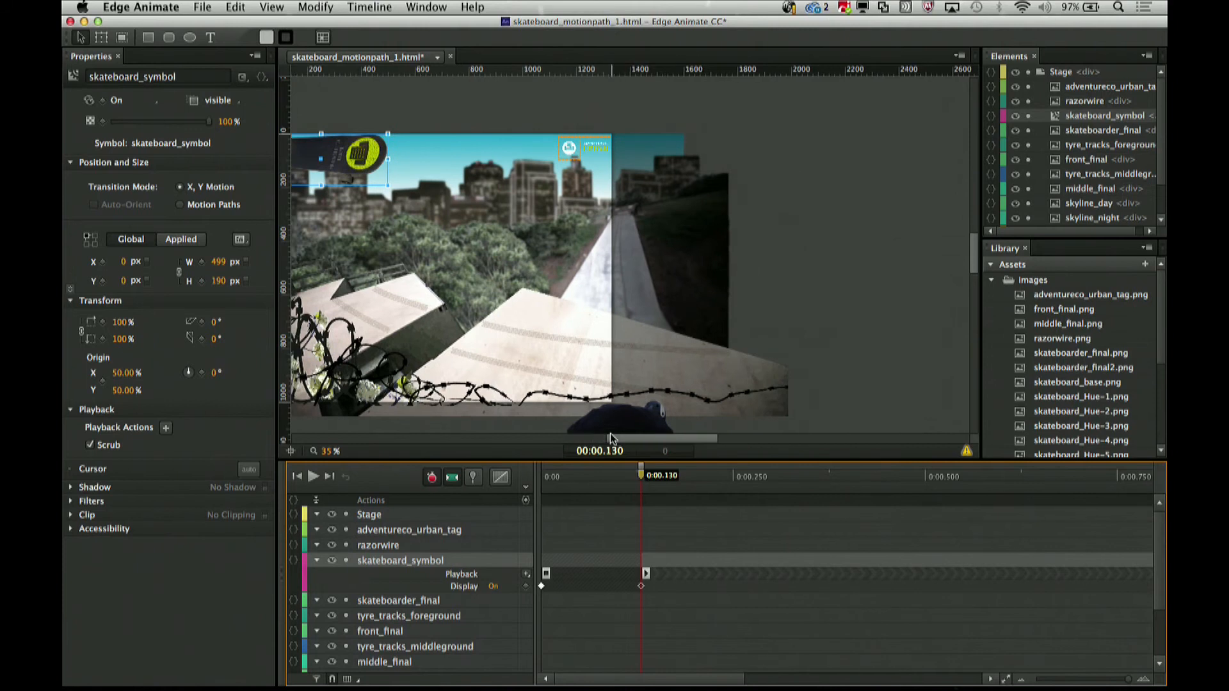
Switch skateboard_symbol to Motion Paths with Auto-Orient enabled and add a Location keyframe at 0:00.130.
scroll(595, 437, left, 4)
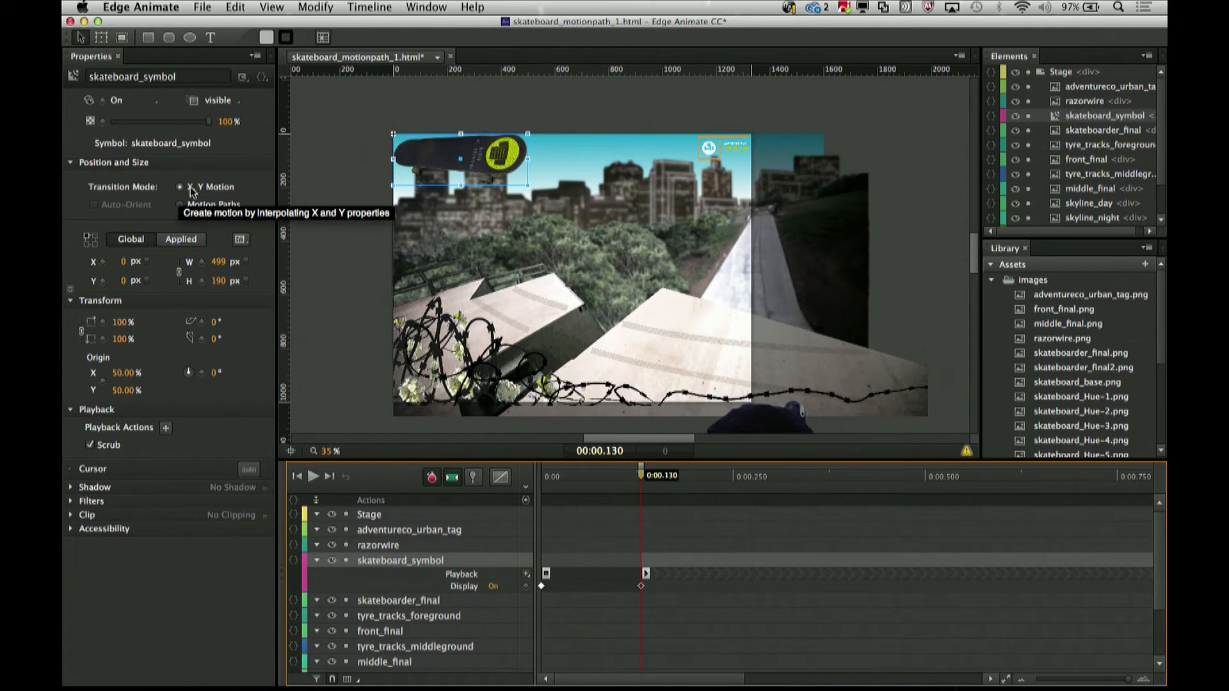
click(180, 205)
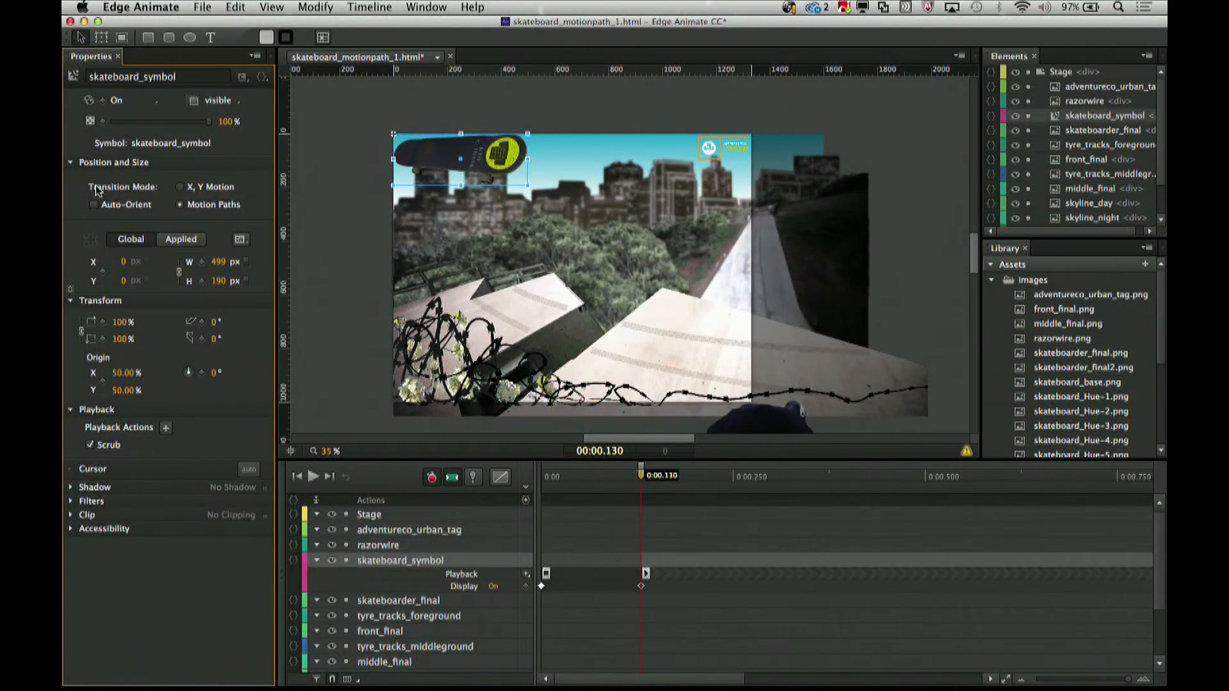
click(95, 205)
click(103, 275)
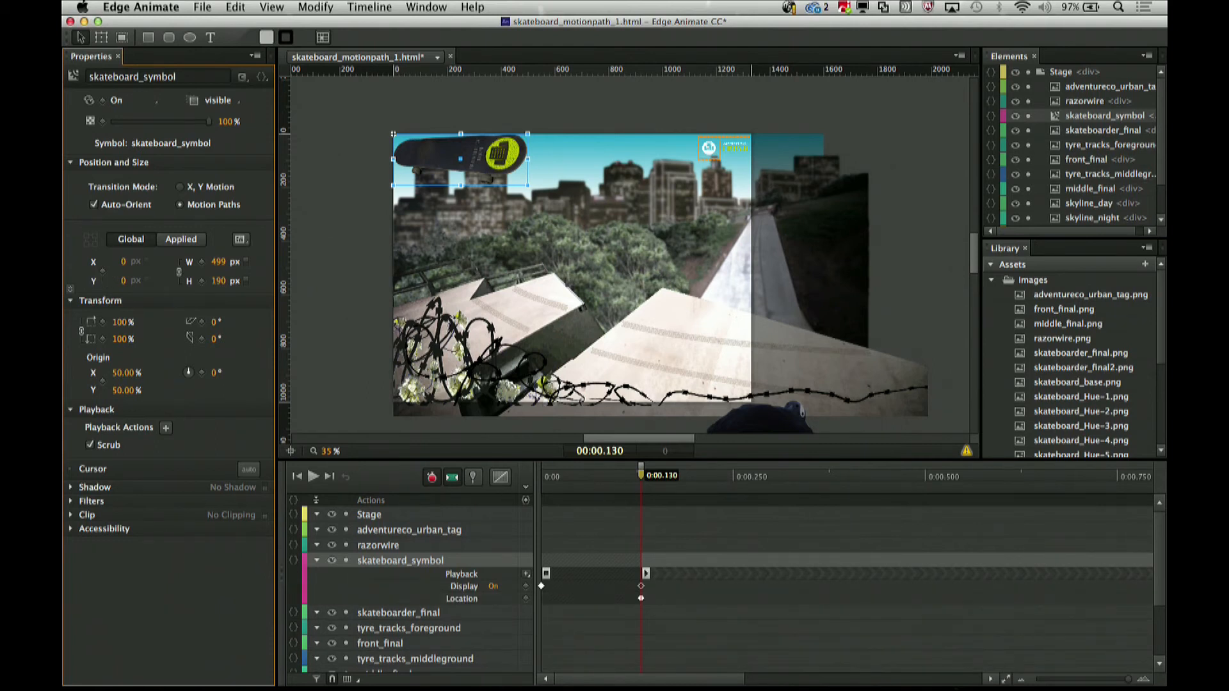
Add a Location keyframe for skateboard_symbol at 0:03 and move the skateboard off the stage's lower right, to about X 1783, Y 828 px.
drag(642, 481, 1031, 498)
drag(1127, 506, 1149, 511)
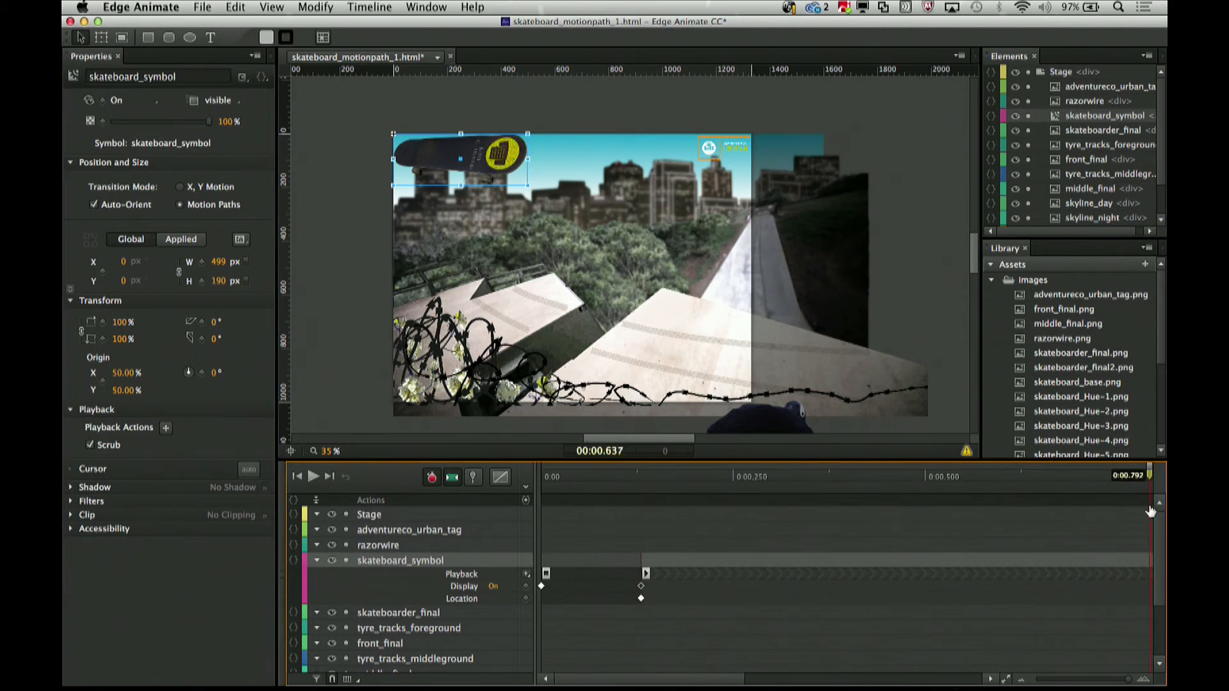
drag(1128, 683, 1105, 681)
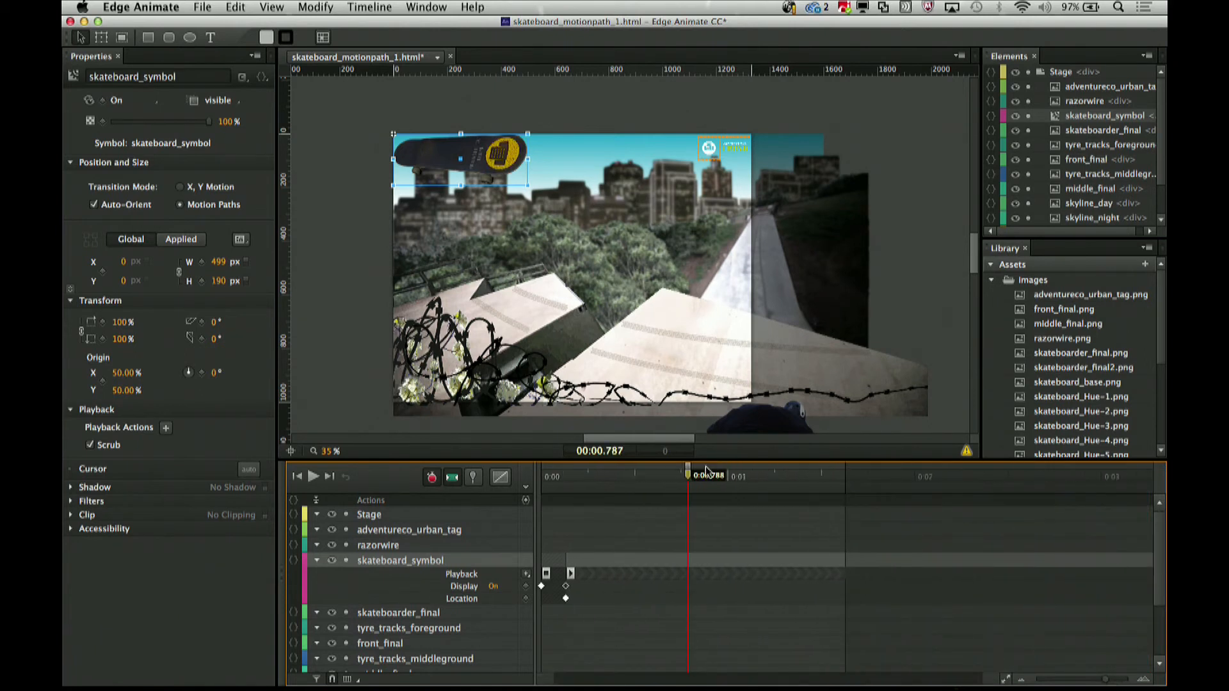
click(925, 485)
click(1101, 479)
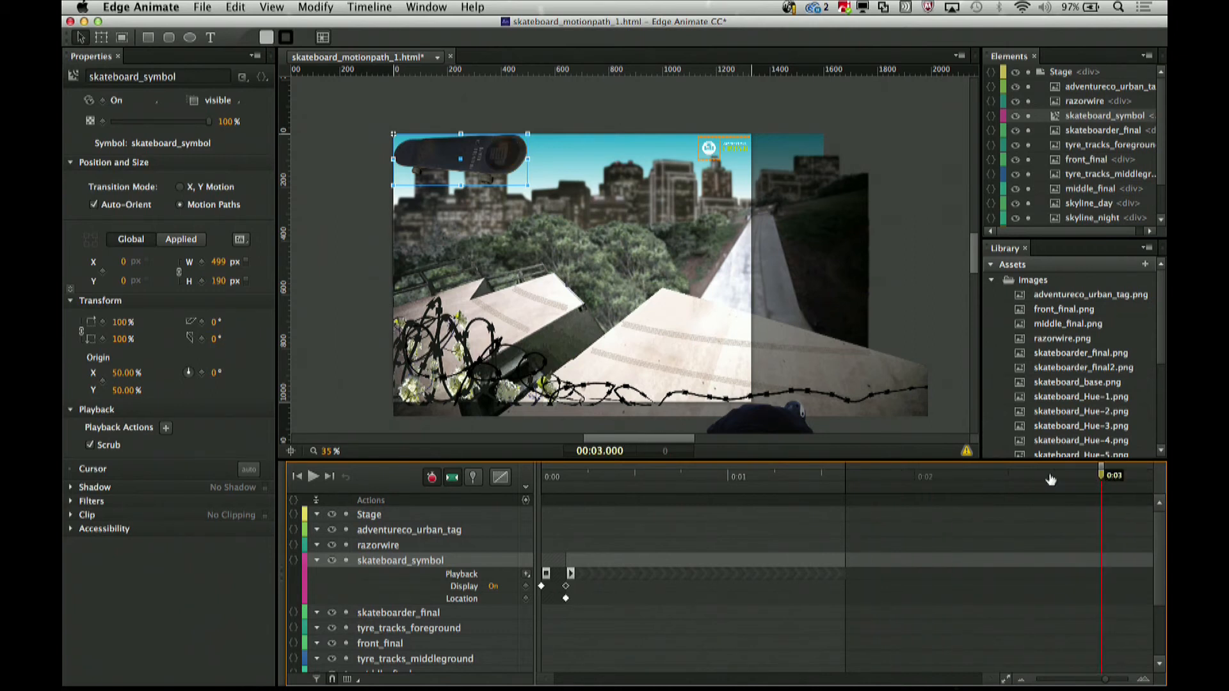
click(104, 277)
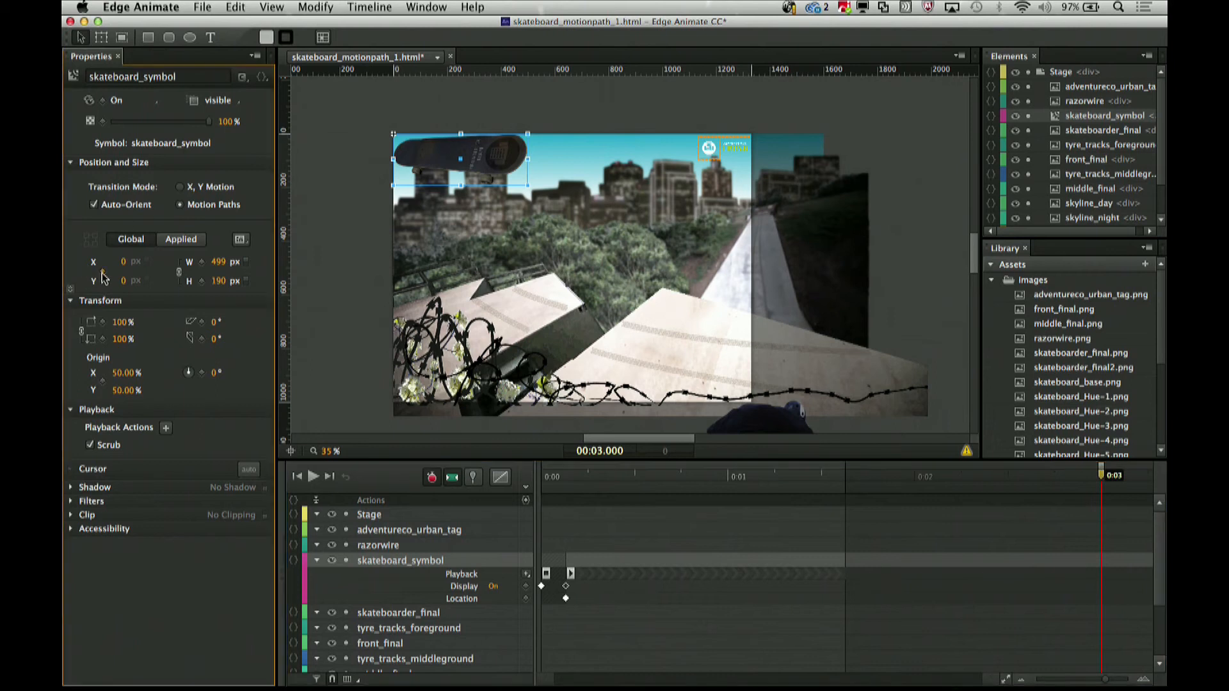
click(102, 274)
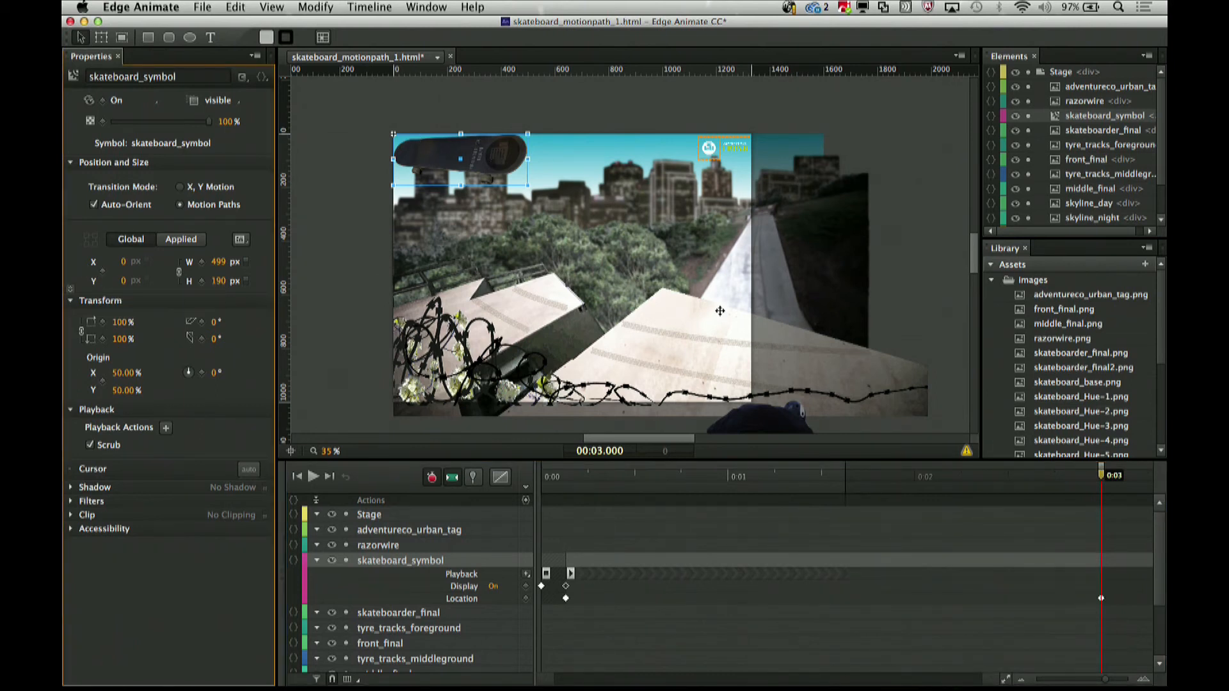
drag(495, 152, 899, 364)
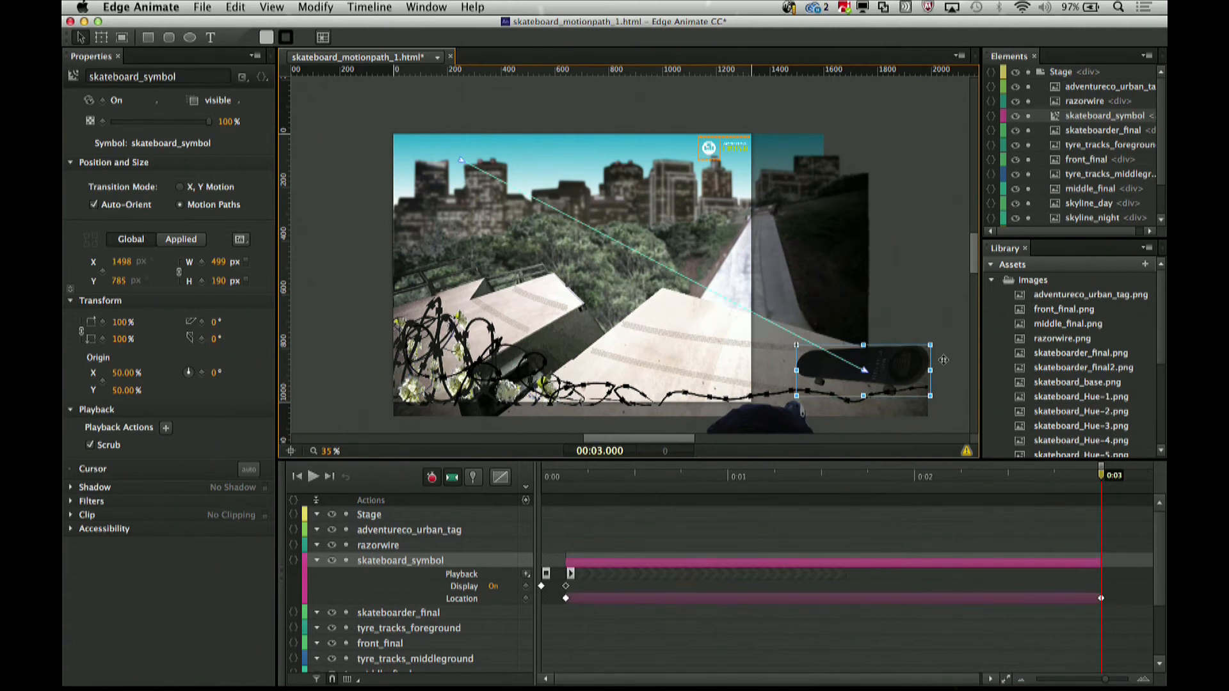
drag(873, 361, 950, 372)
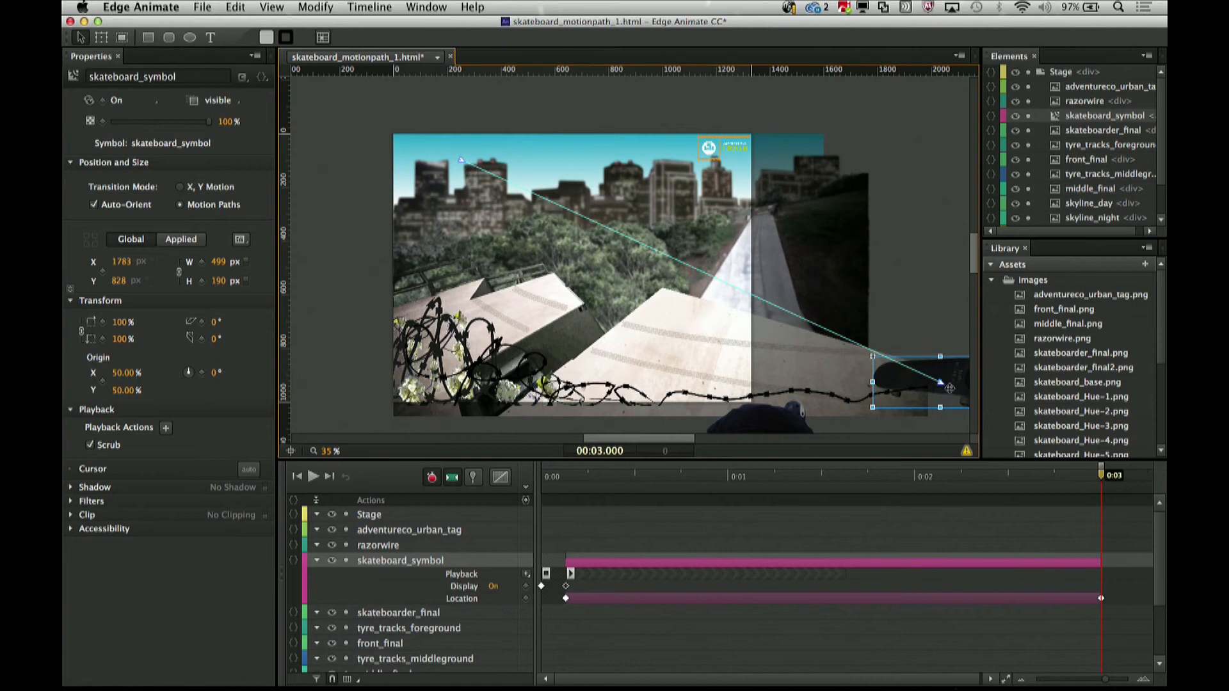
At 0:00.130, move the skateboard off the stage's upper left, to about X -448, Y -205 px.
click(756, 479)
click(567, 474)
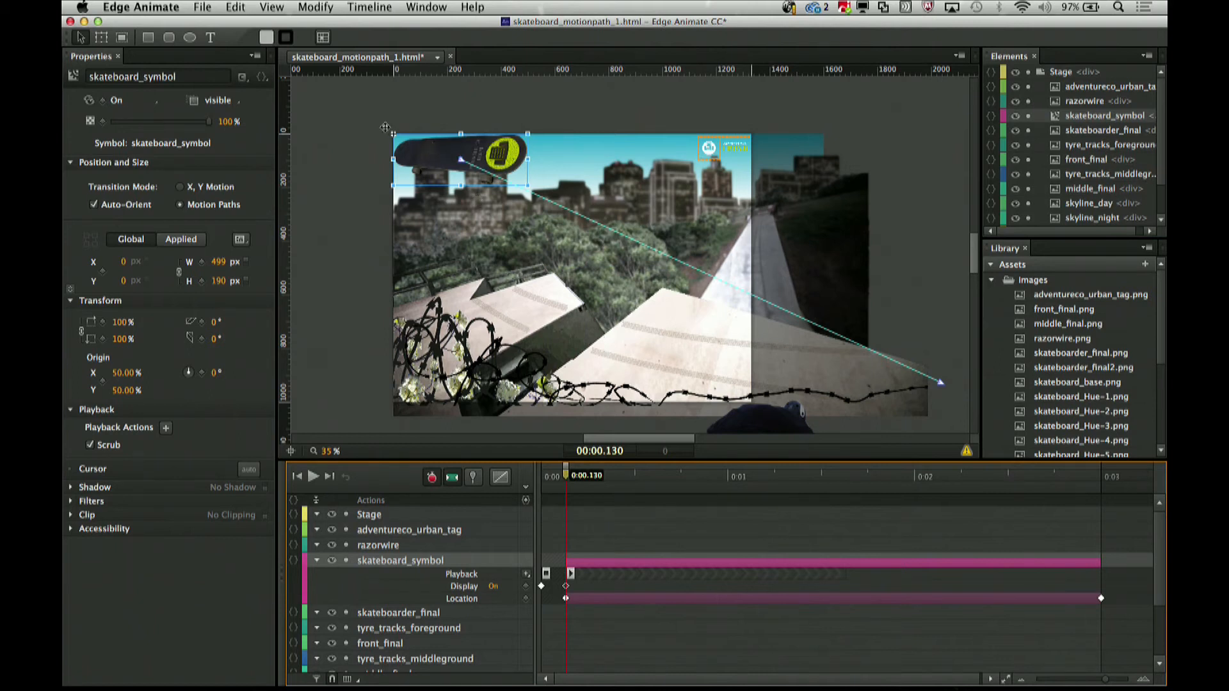
drag(331, 99, 313, 92)
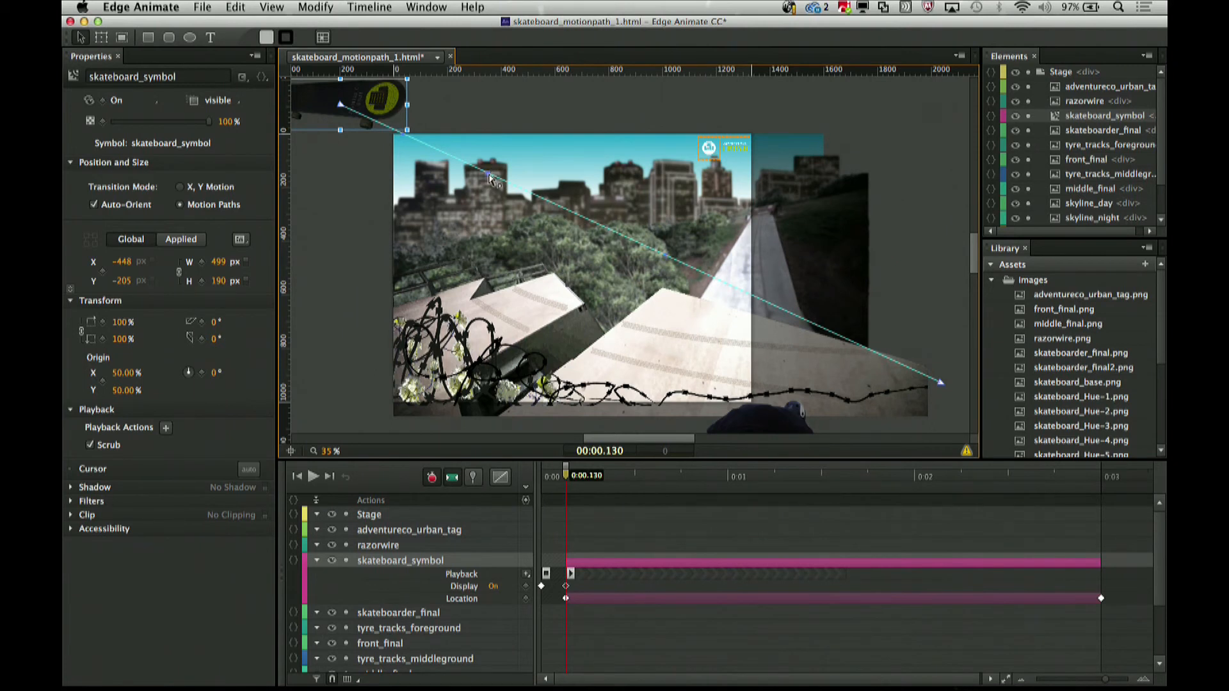
Bend the skateboard's motion path down into a curve over the ramps, adding anchor points and adjusting their handles.
drag(489, 179, 495, 295)
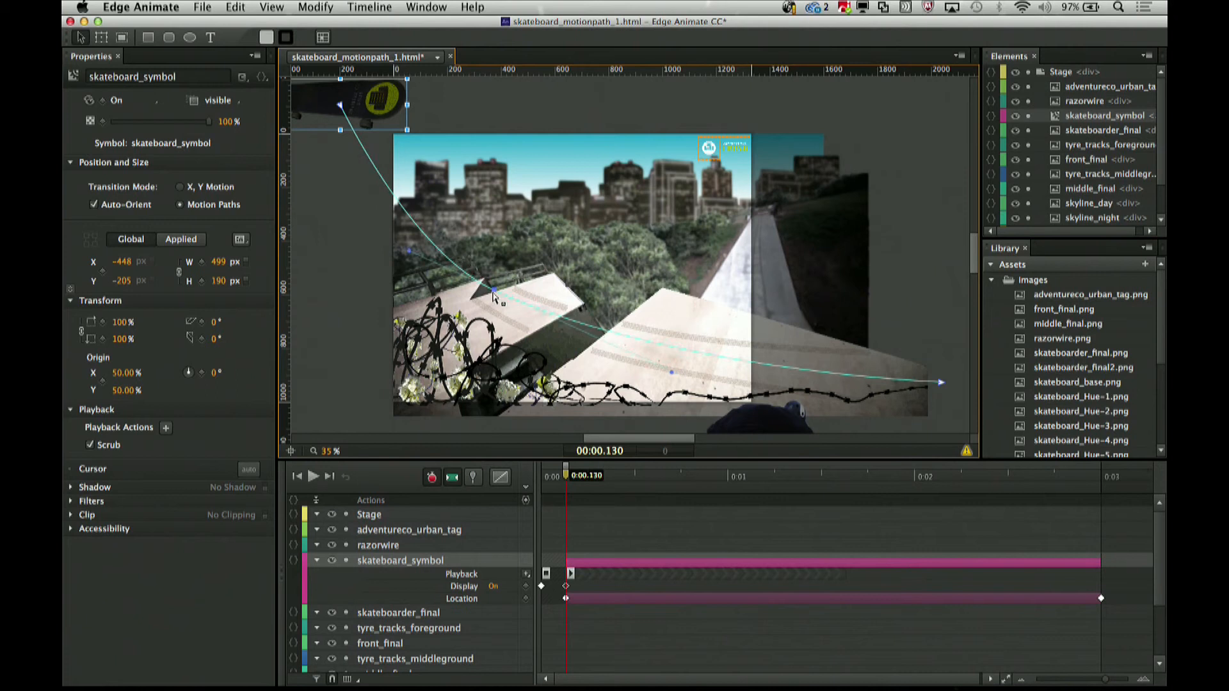
click(563, 322)
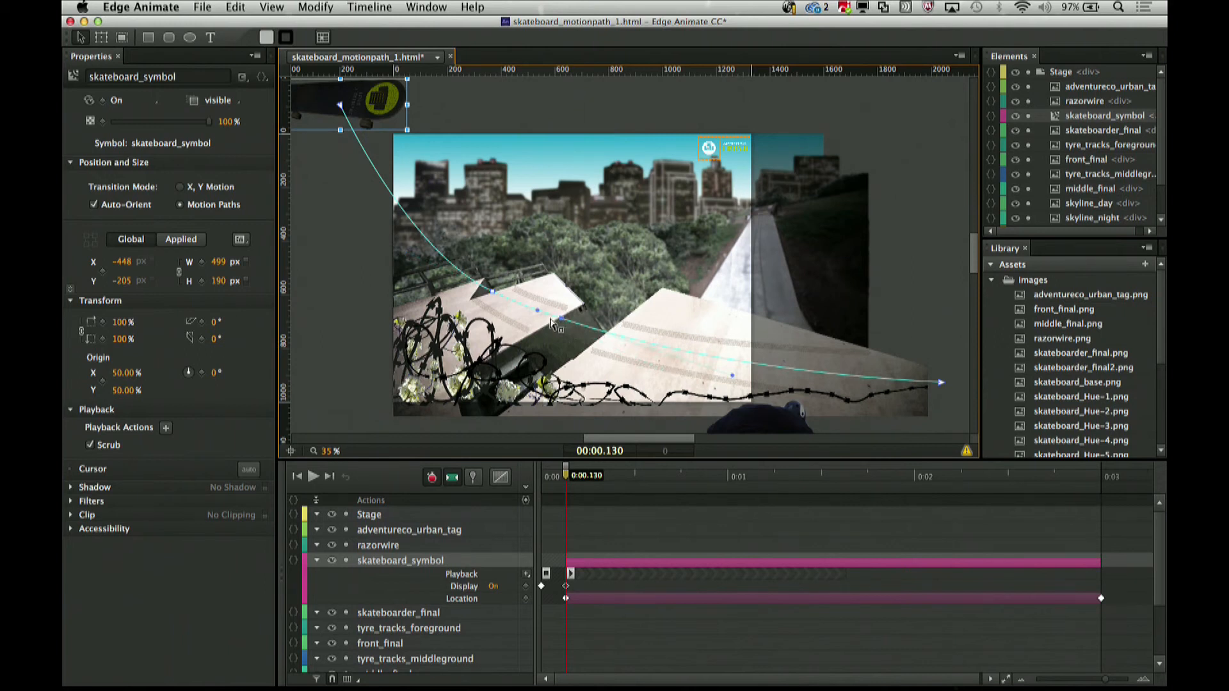
drag(551, 322, 548, 324)
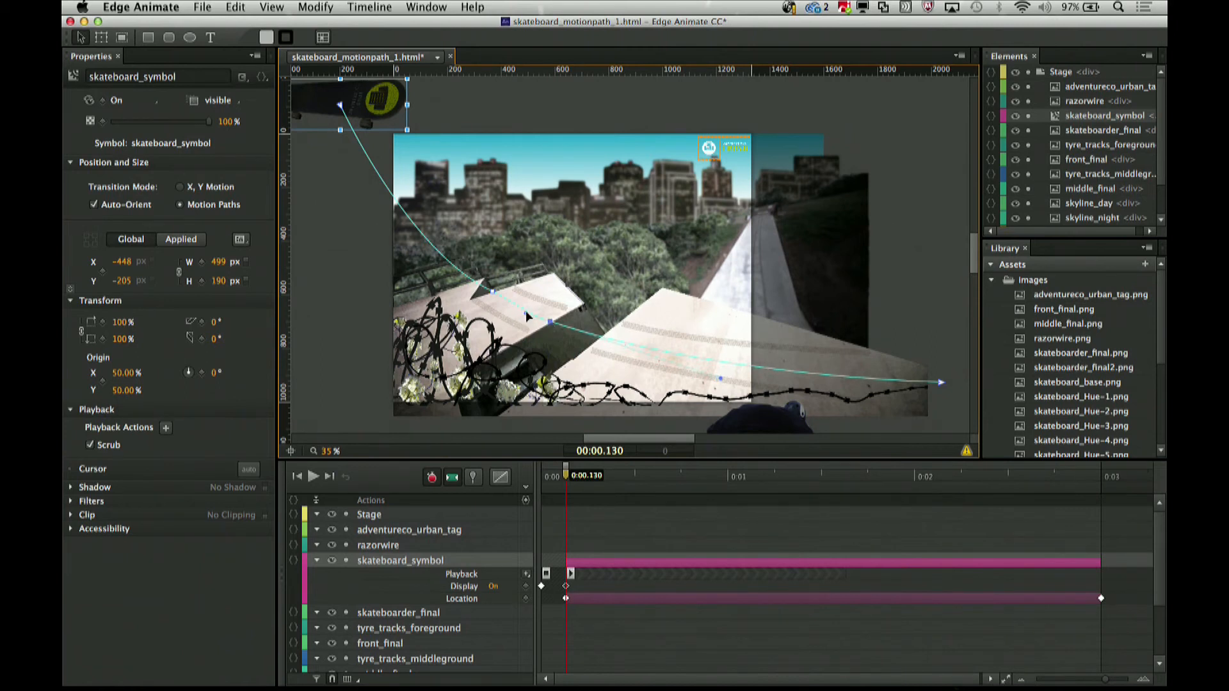
drag(529, 313, 524, 314)
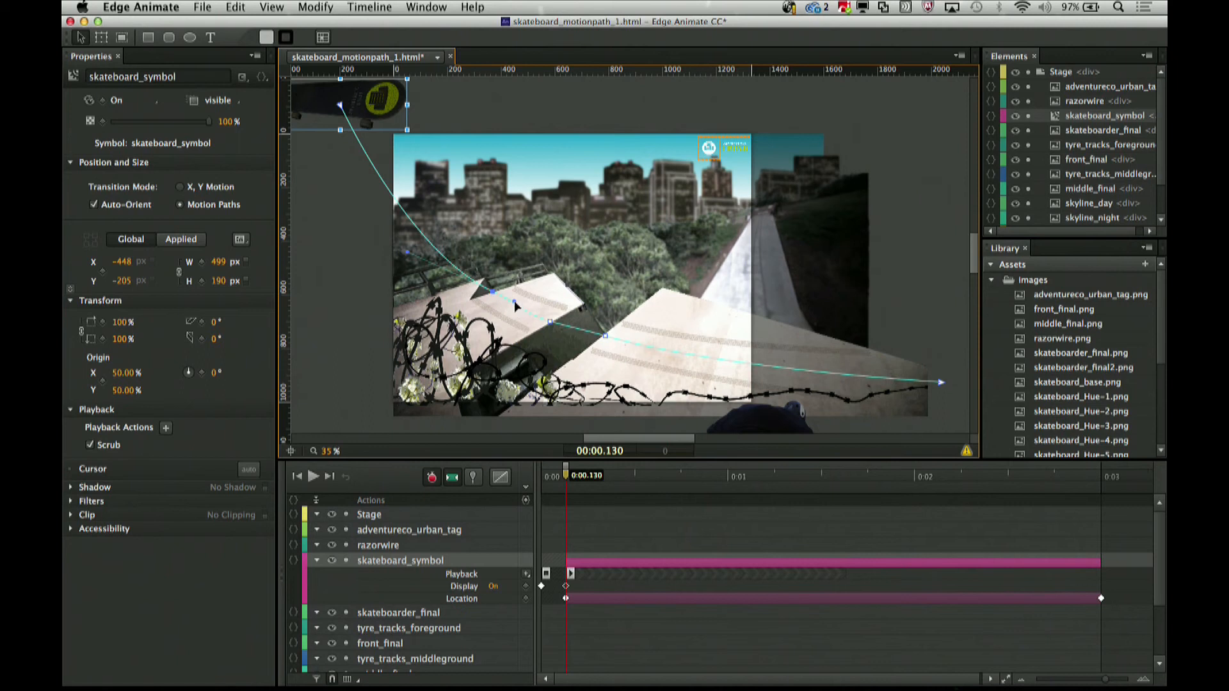
drag(498, 309, 507, 302)
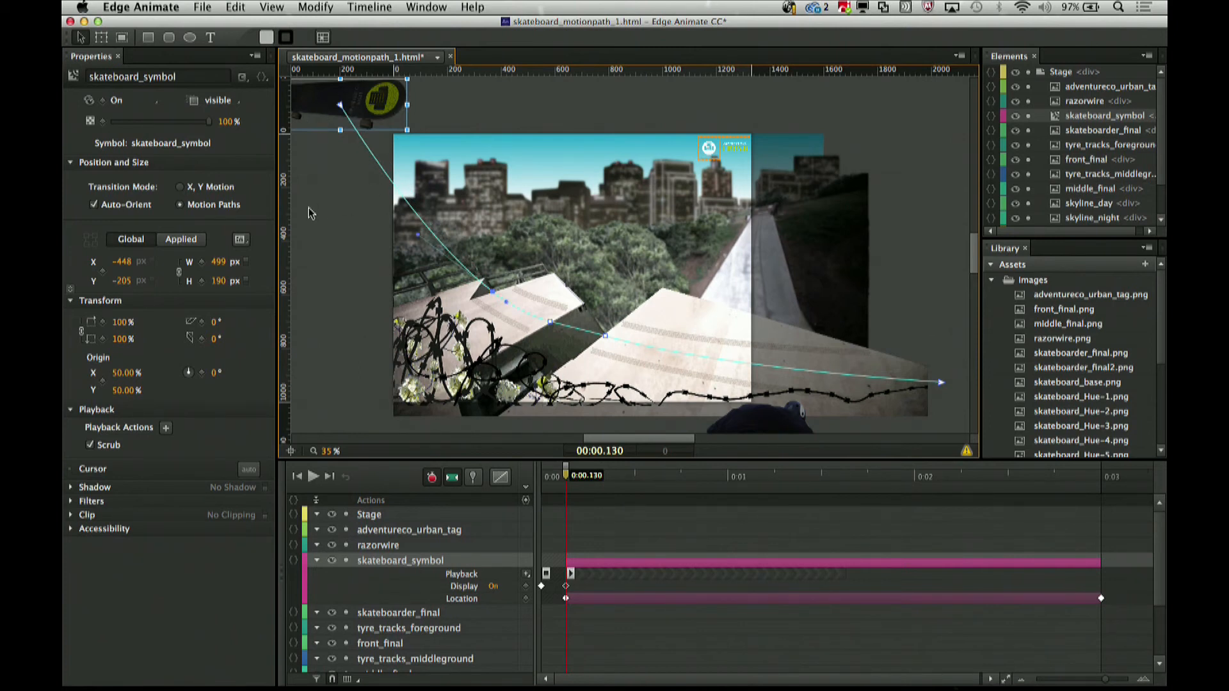
Rotate skateboard_symbol to 61° at 0:00.130 so the board aligns with the start of its motion path.
scroll(307, 213, left, 5)
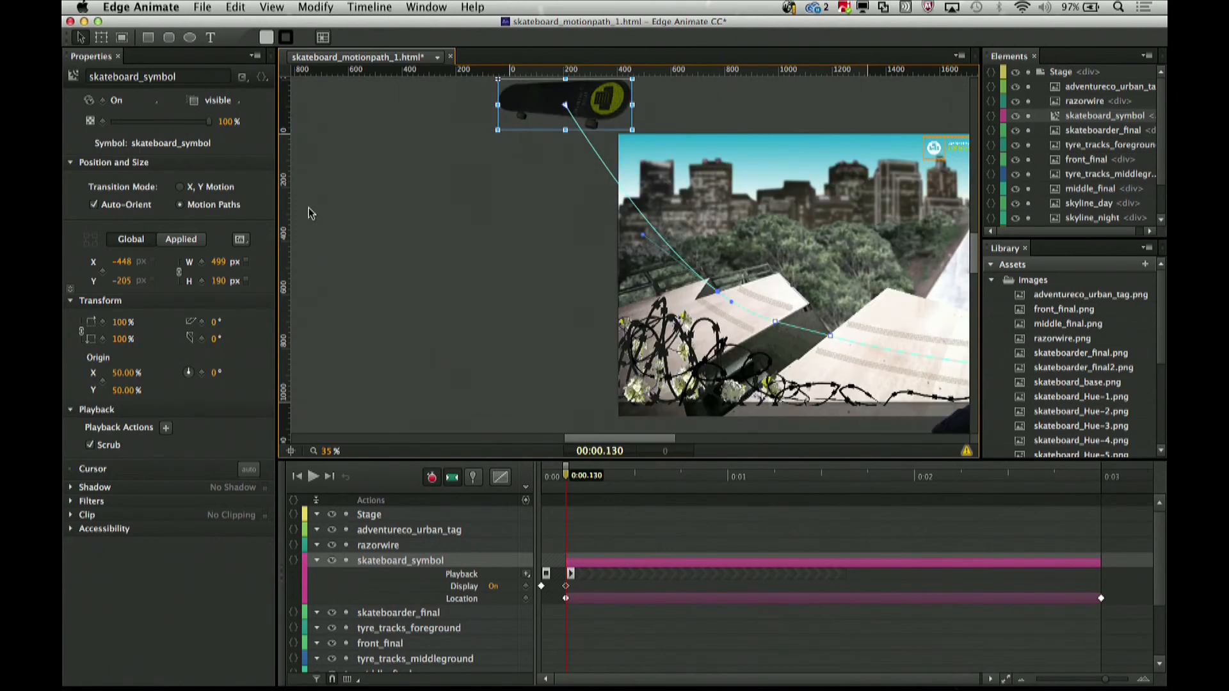
click(219, 373)
drag(219, 372, 251, 361)
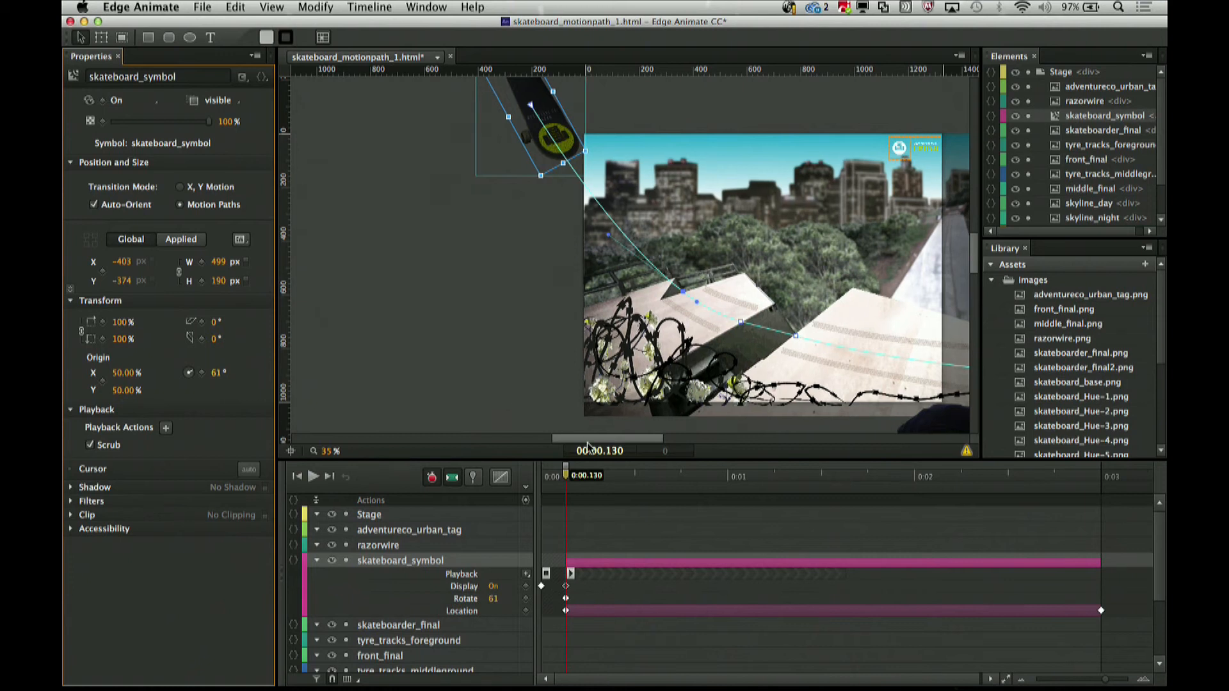
Deselect the skateboard, play the motion path animation, and return the playhead to 0:00.
scroll(564, 443, right, 3)
scroll(555, 443, left, 7)
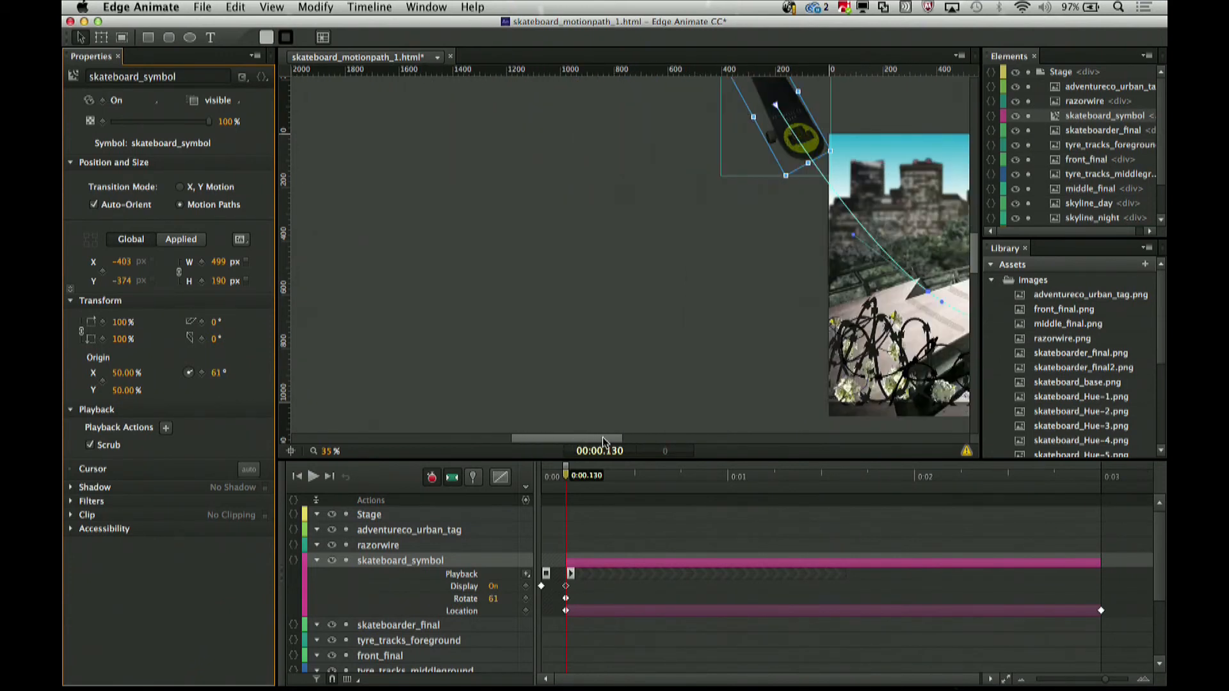
scroll(587, 442, right, 12)
scroll(595, 442, left, 4)
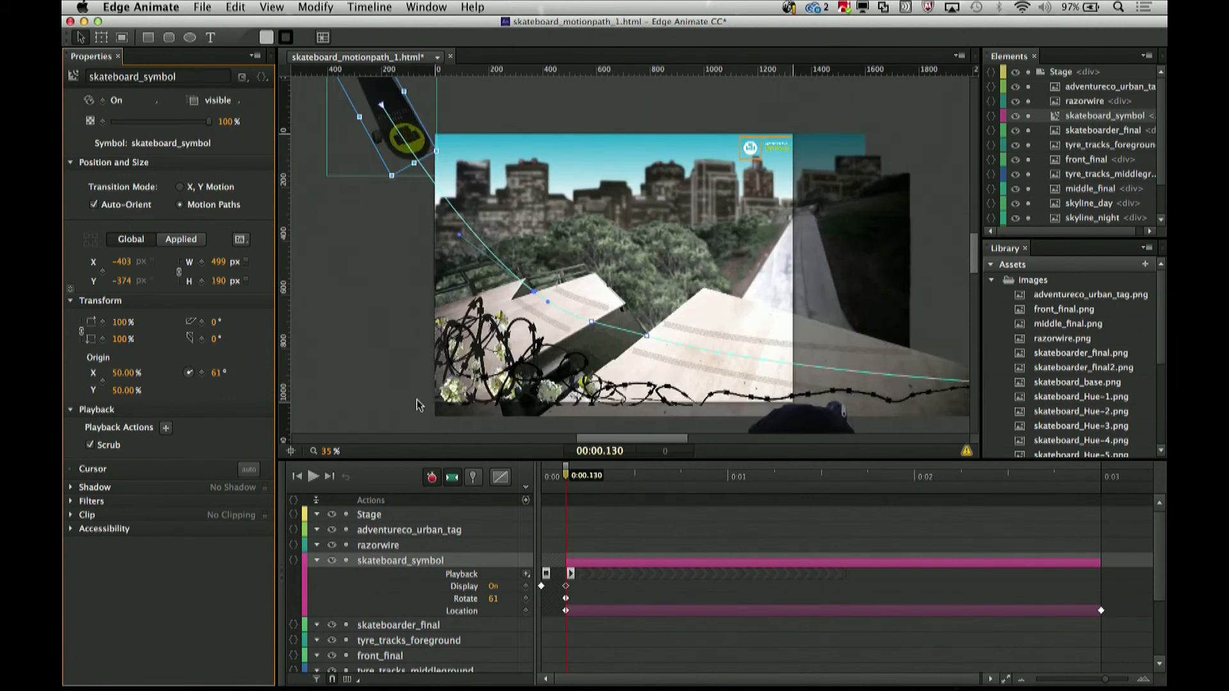
click(314, 301)
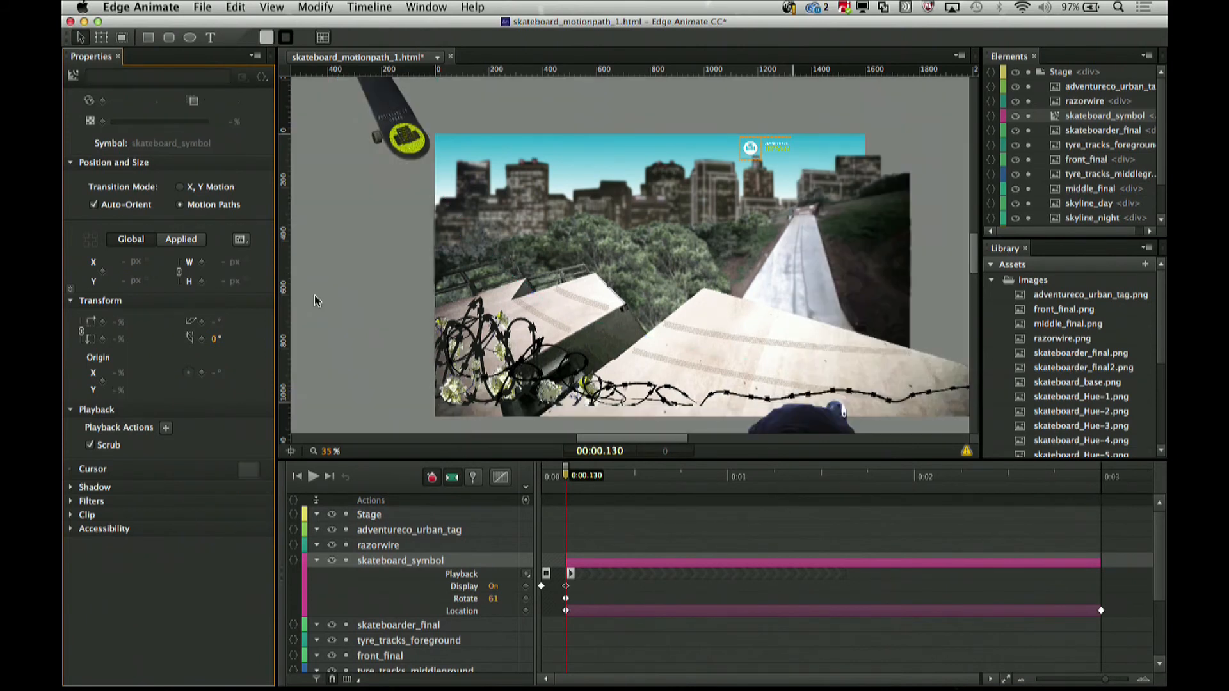
key(space)
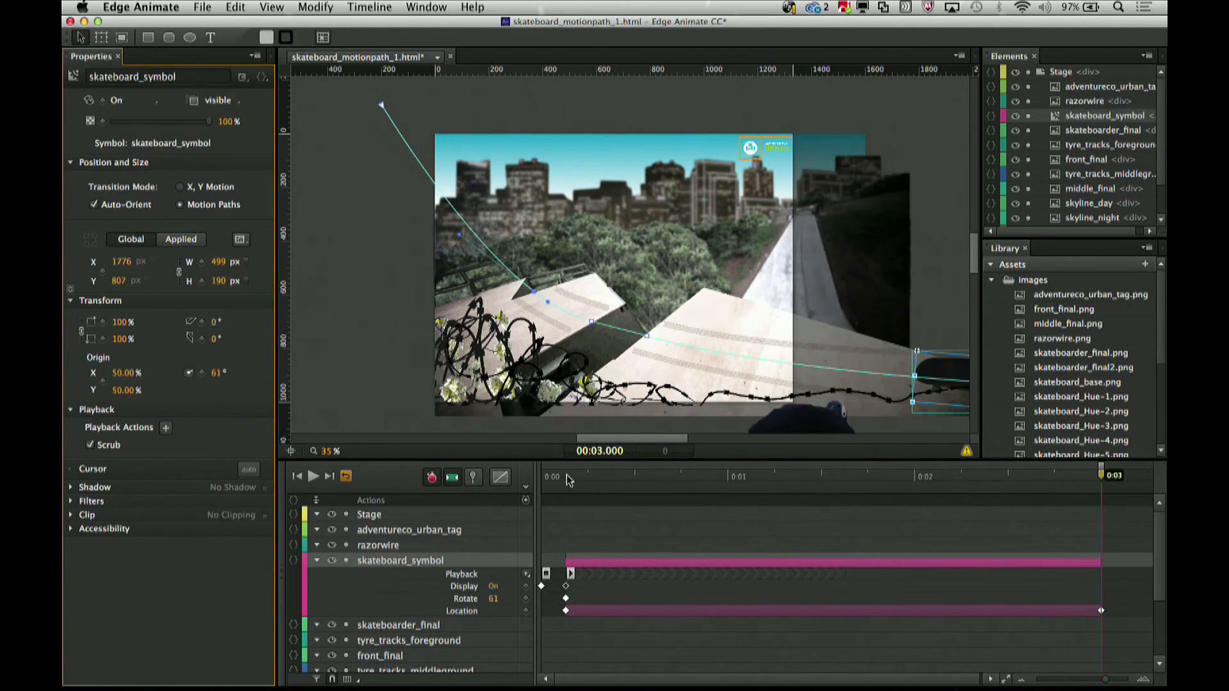
drag(522, 482, 532, 481)
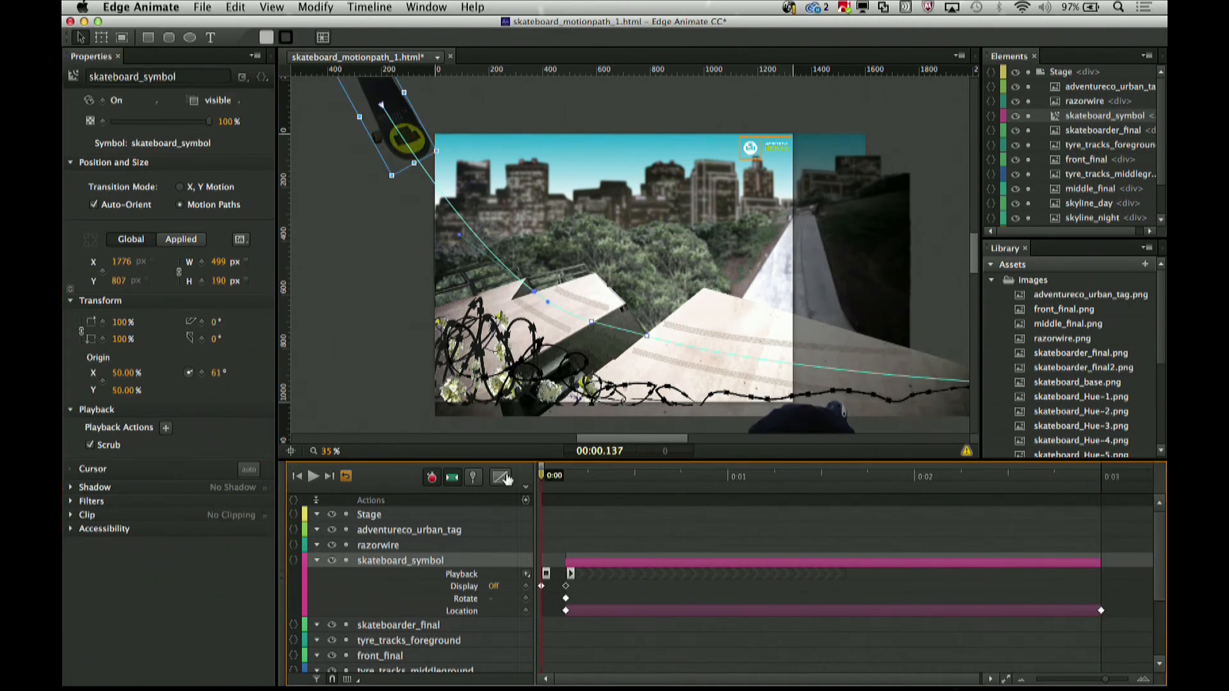
Preview the composition in Chrome, reload it to replay the skateboard animation, then close the preview and return to Edge Animate.
key(super+Return)
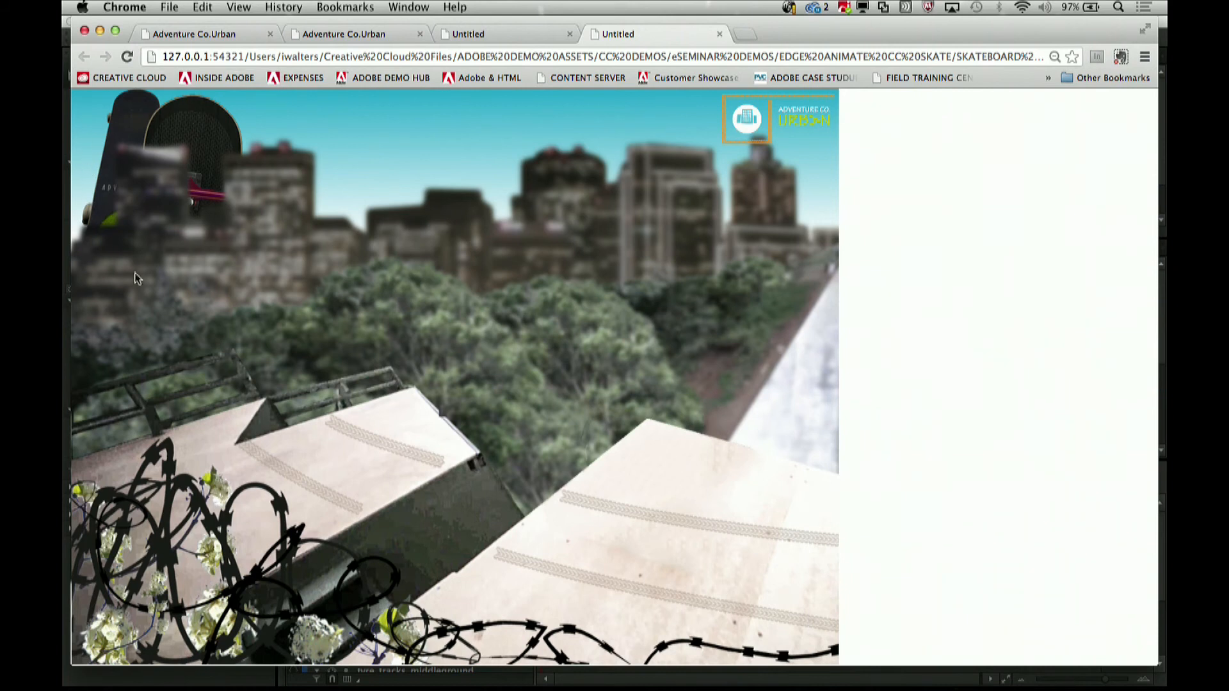
click(392, 58)
key(Return)
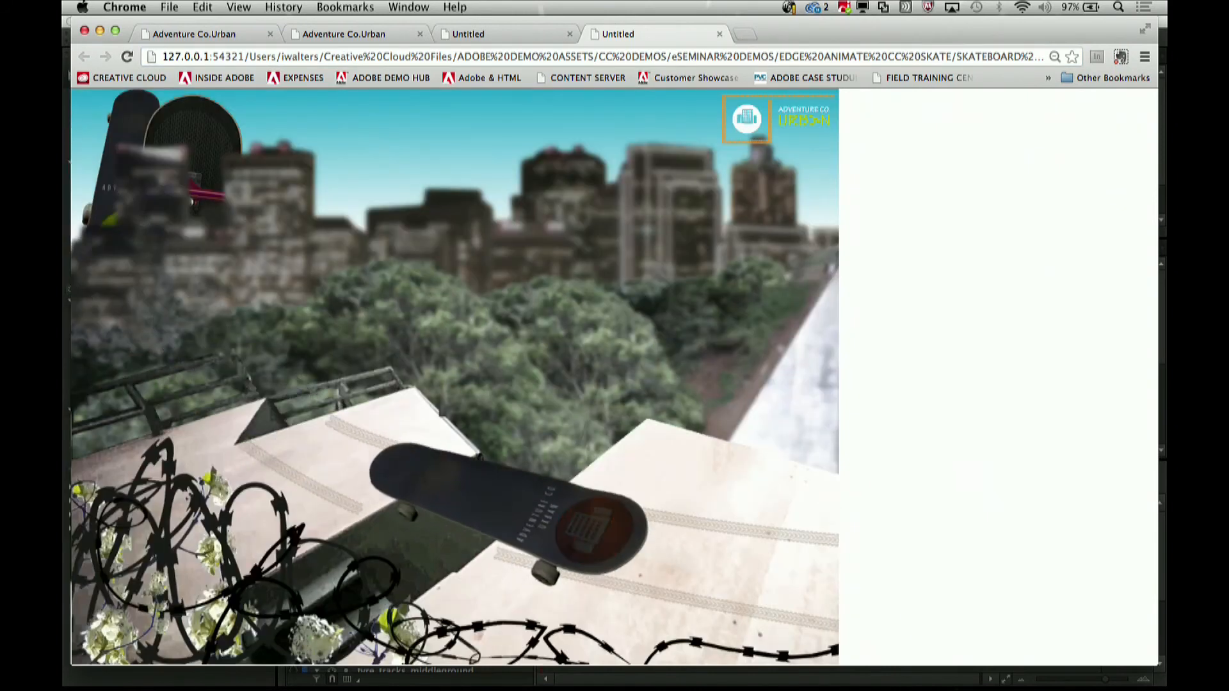
click(721, 35)
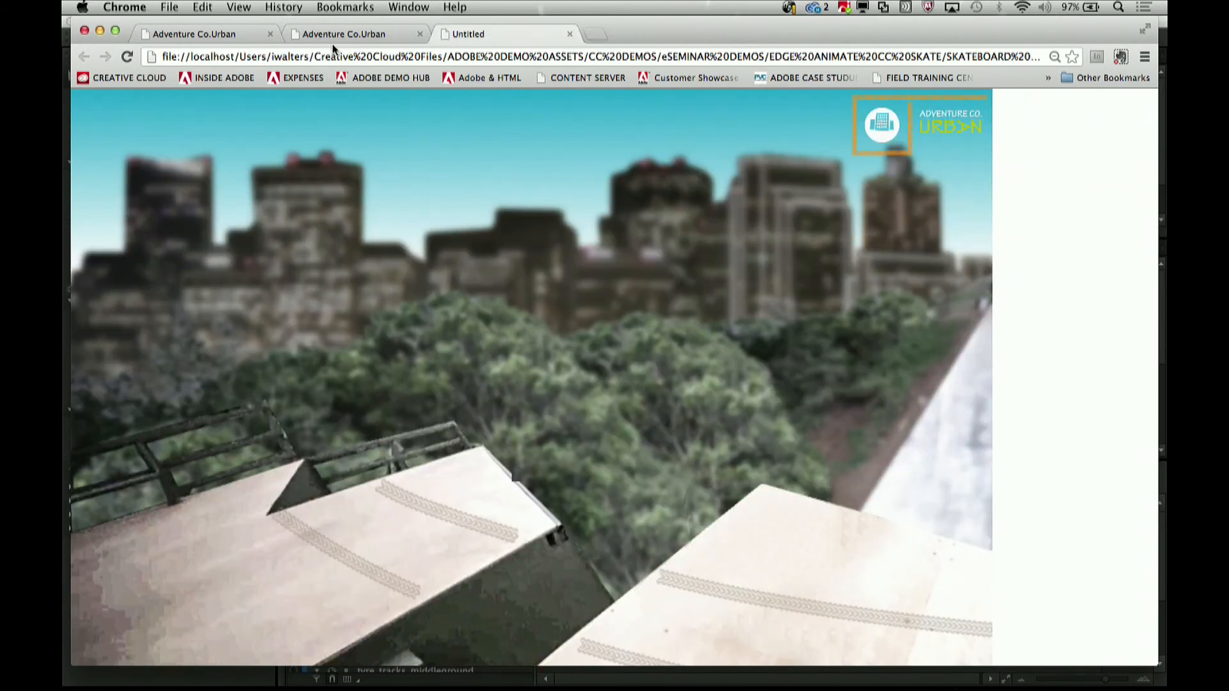
click(99, 32)
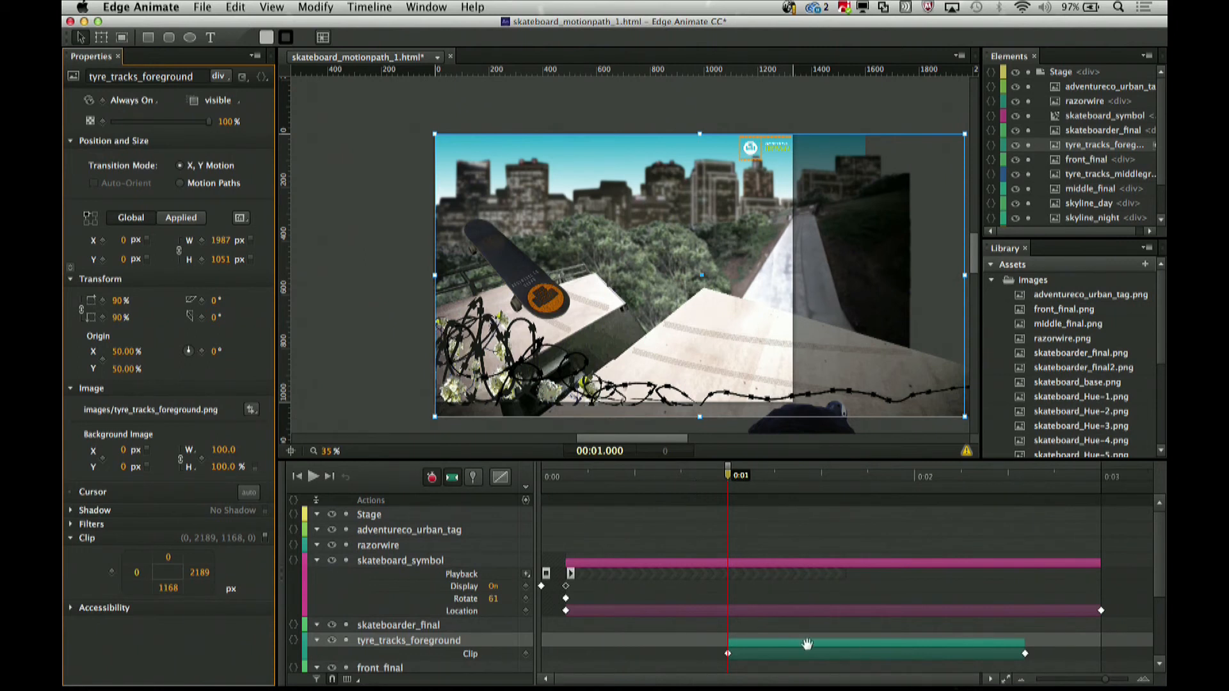
Set the right clip edge of tyre_tracks_foreground to 1950 px at its ending Clip keyframe, 0:02.592.
click(758, 642)
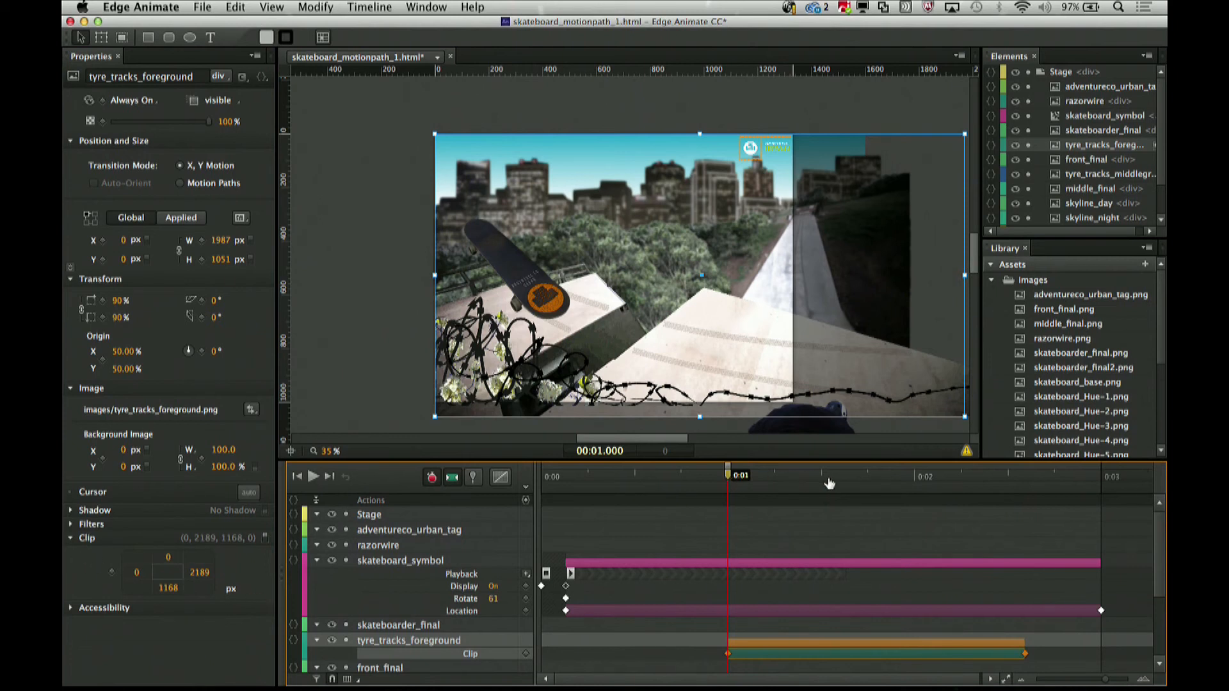
drag(906, 483, 1030, 500)
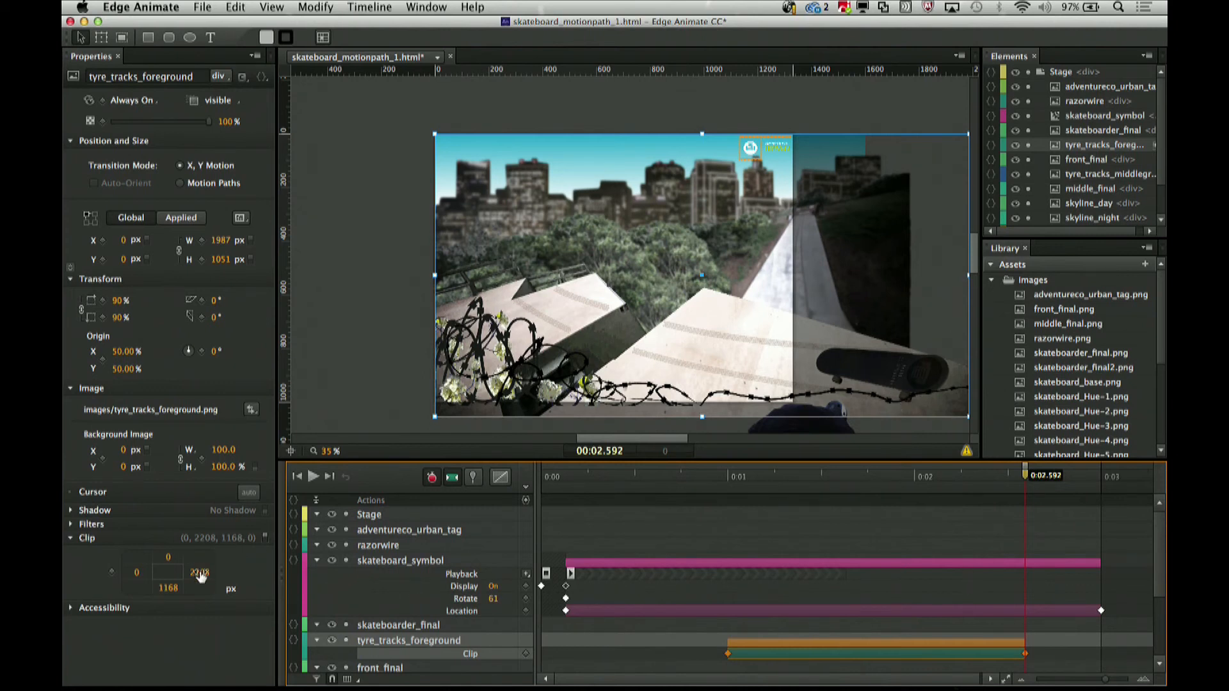
drag(188, 572, 65, 632)
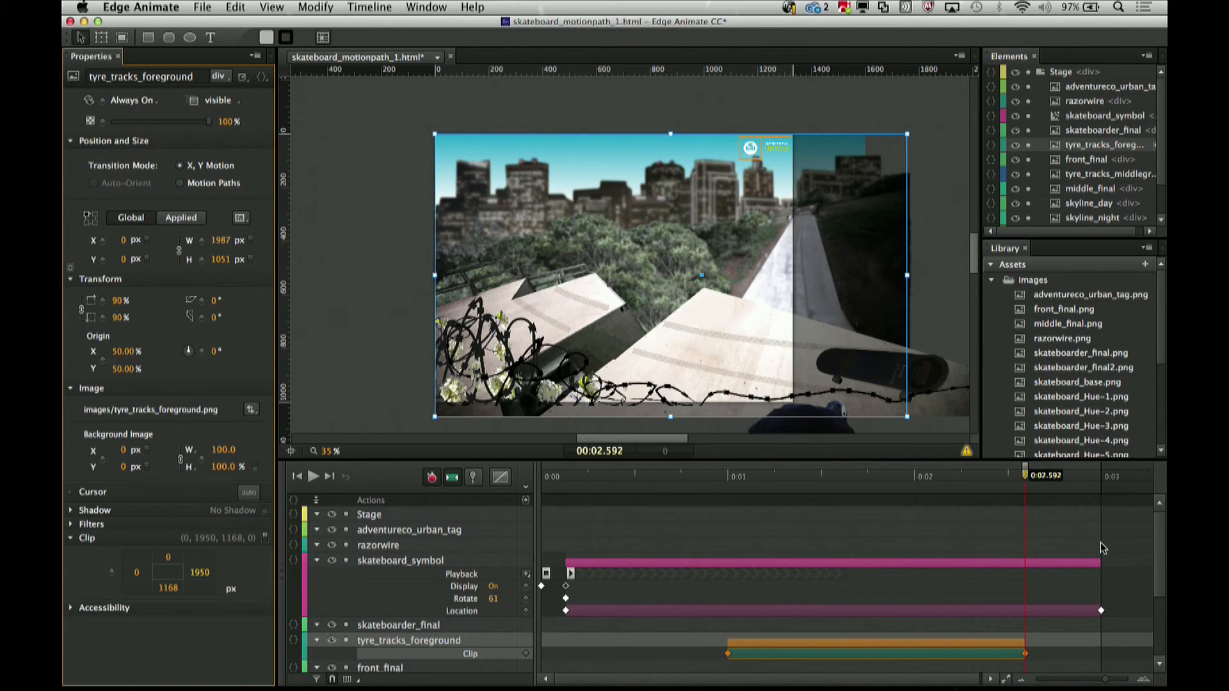
Reduce the right clip edge of tyre_tracks_foreground to 1180 px at its starting Clip keyframe, 0:01.
click(765, 475)
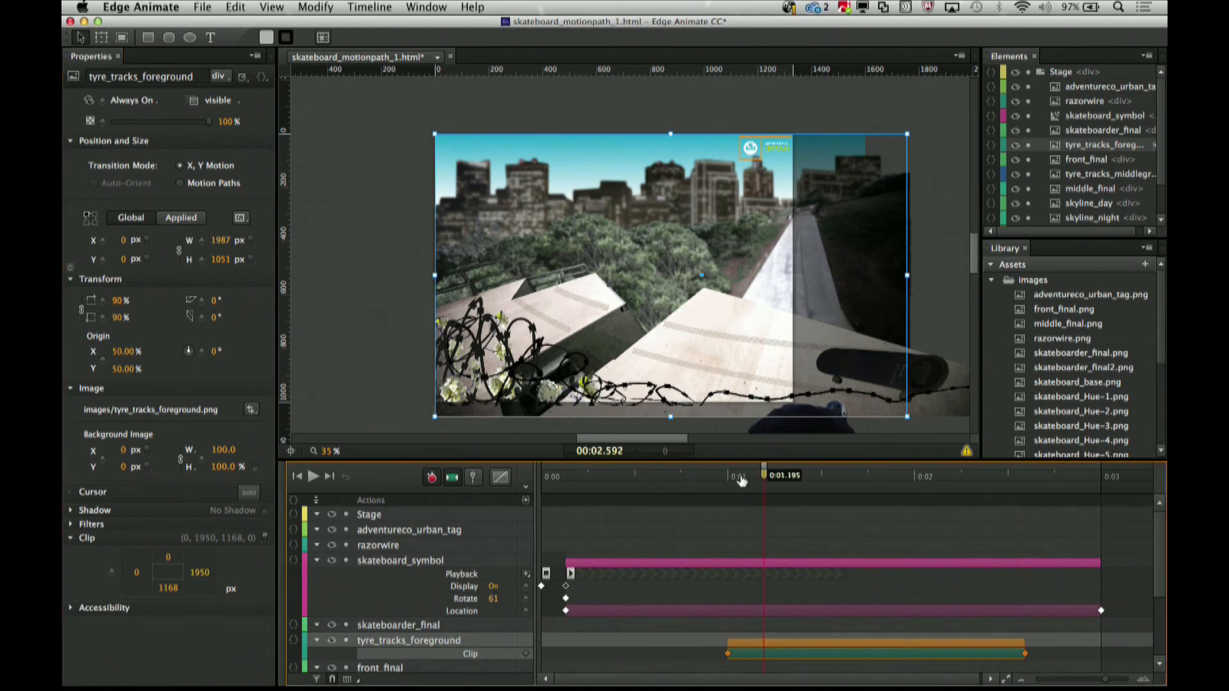
click(728, 479)
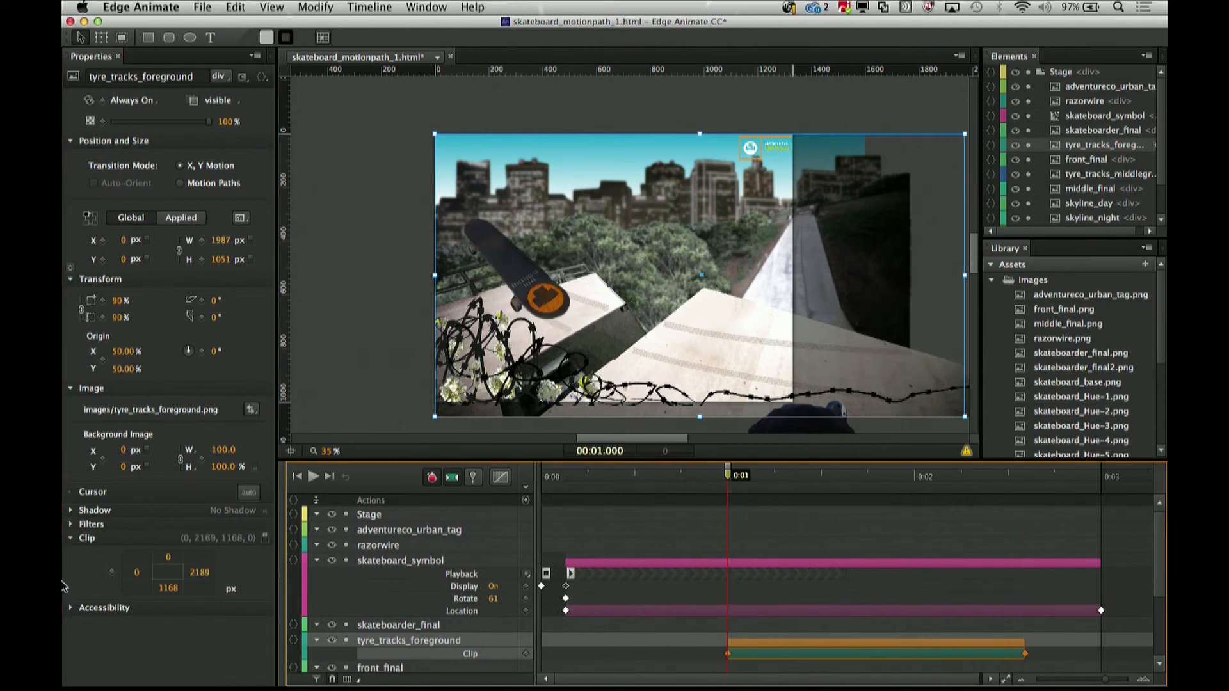
drag(134, 576, 62, 688)
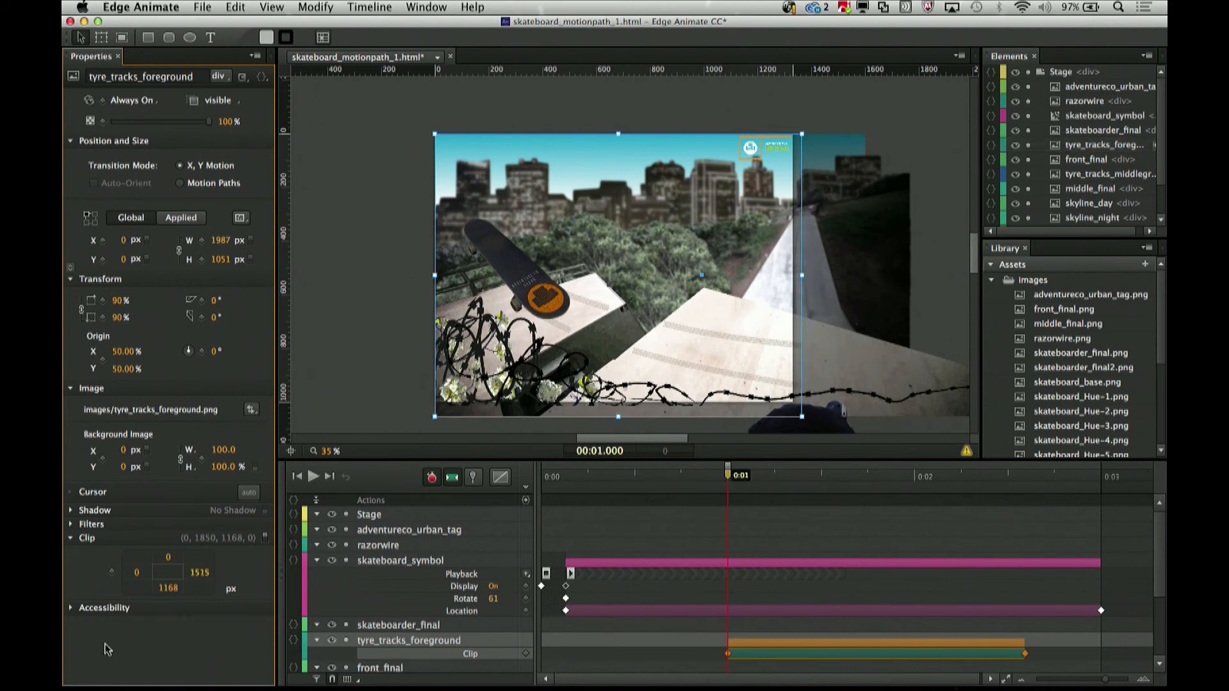
drag(200, 572, 63, 688)
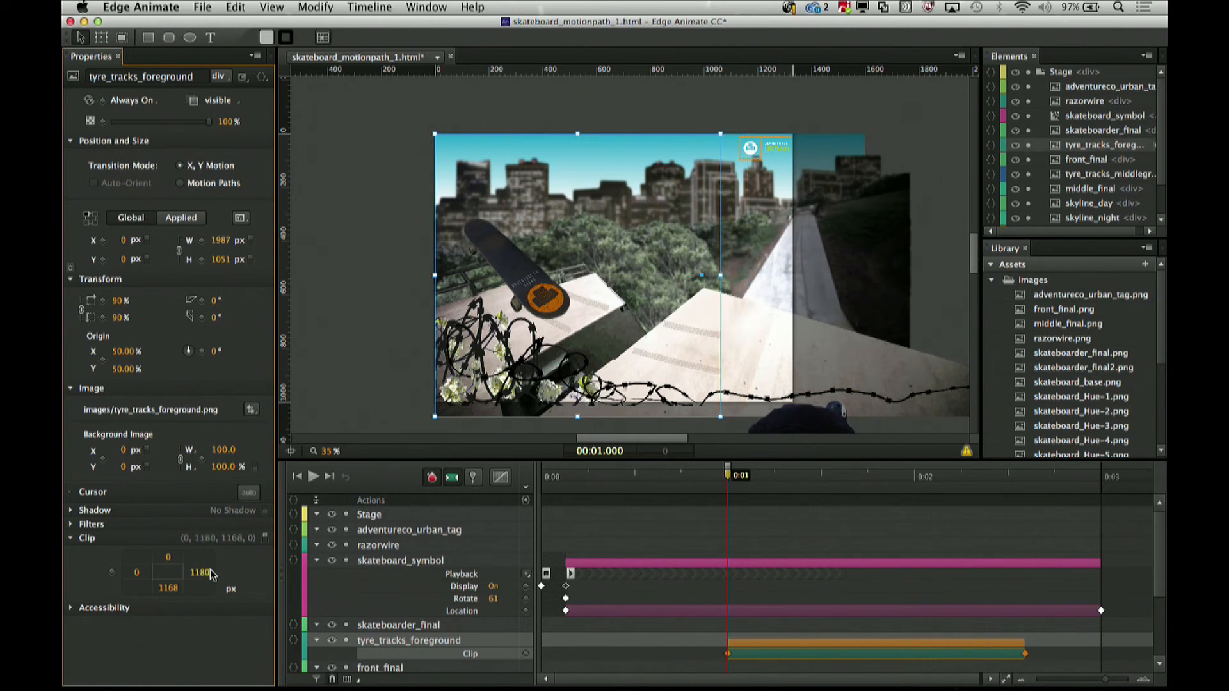
Reduce the right clip edge of tyre_tracks_foreground to 341 px at 0:01, then scrub forward through the timeline.
drag(65, 636, 63, 688)
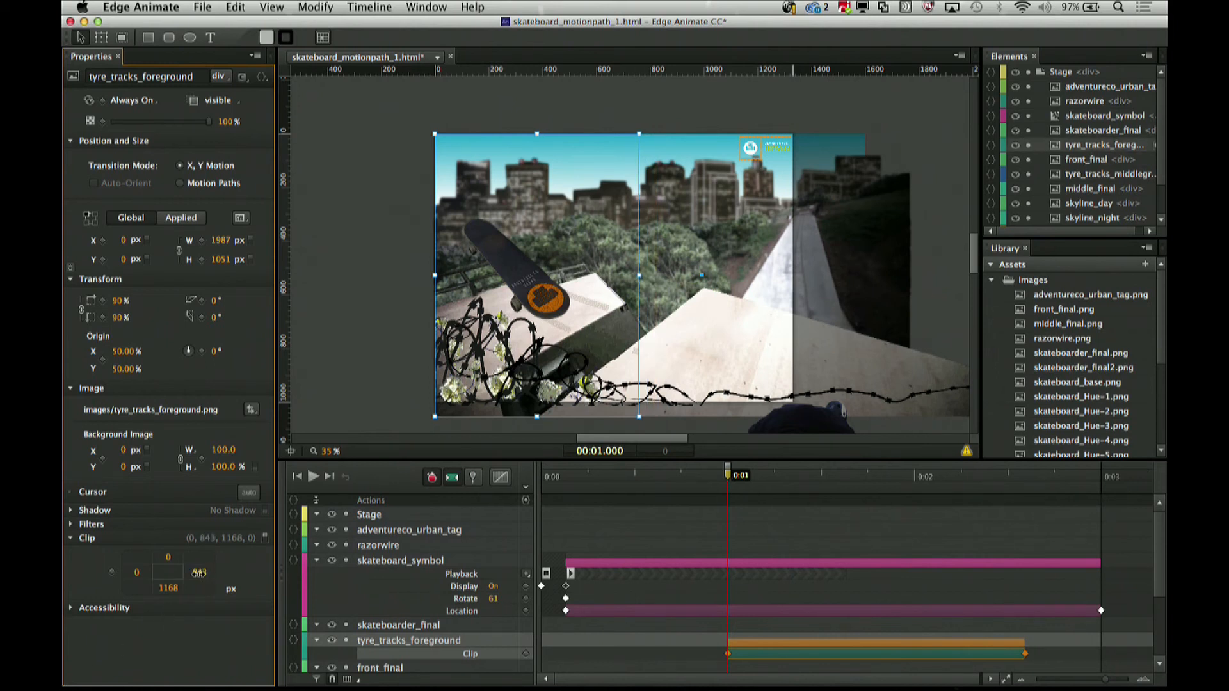
drag(64, 628, 63, 689)
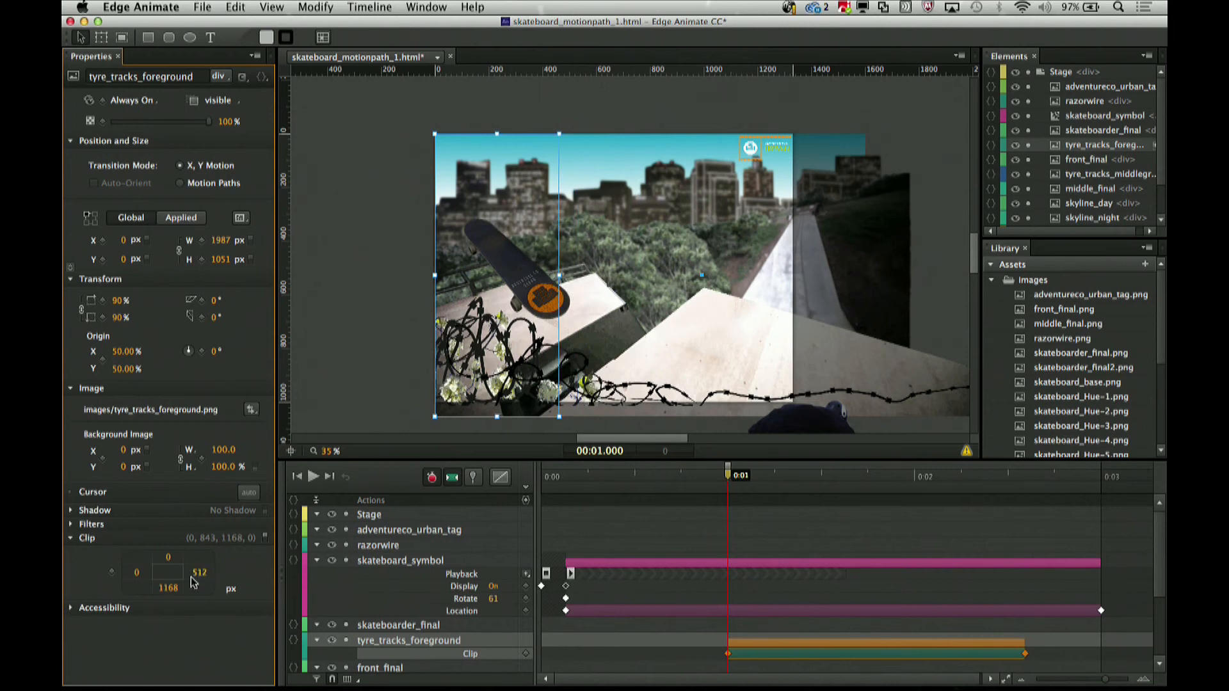
drag(176, 580, 107, 615)
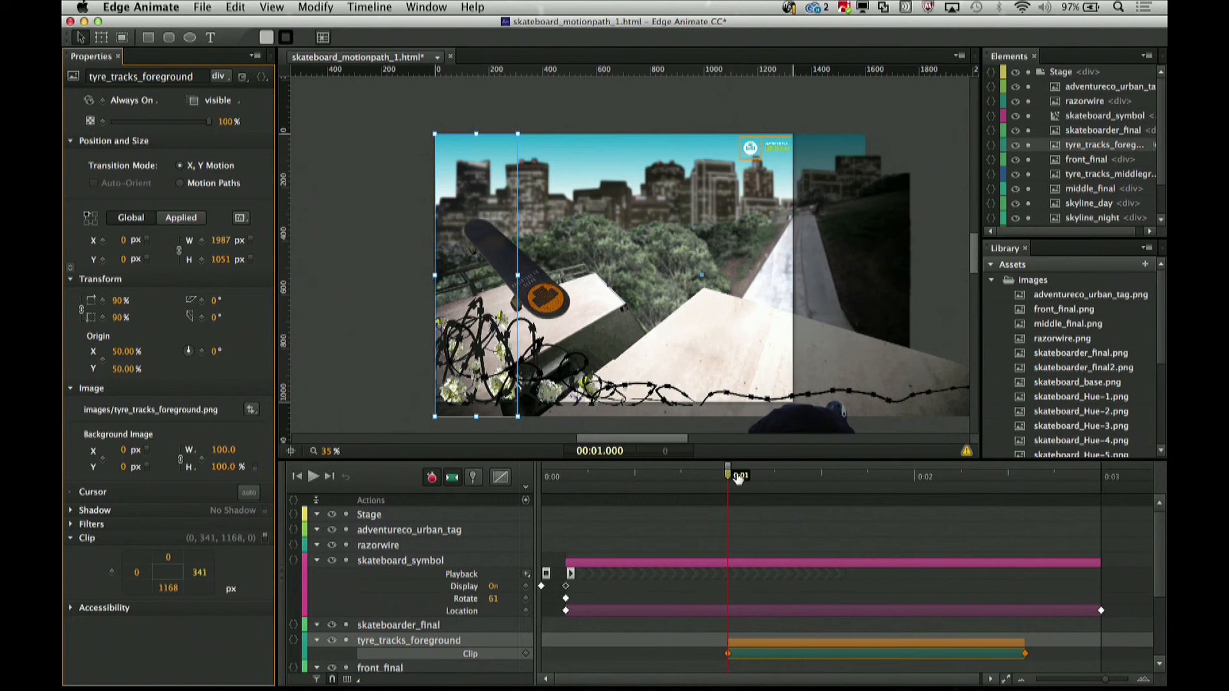
drag(755, 480, 1163, 509)
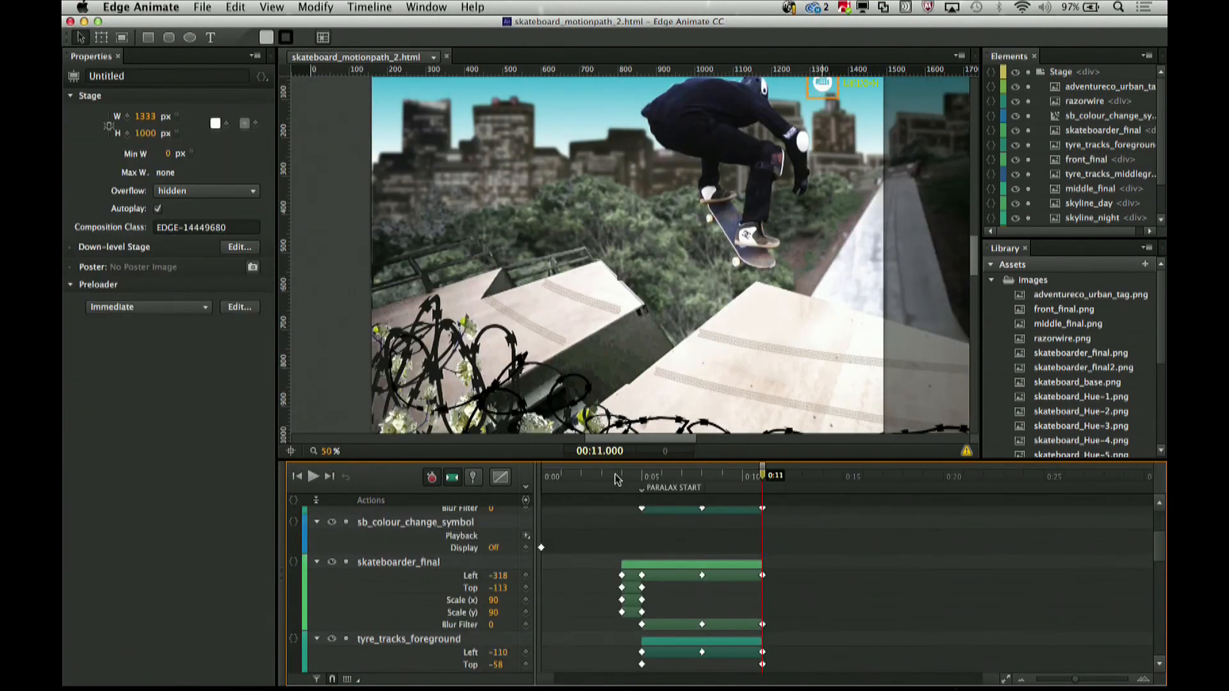
In skateboard_motionpath_2.html, move the playhead to 0:04, select tyre_tracks_foreground and examine the layers' parallax keyframes.
click(623, 480)
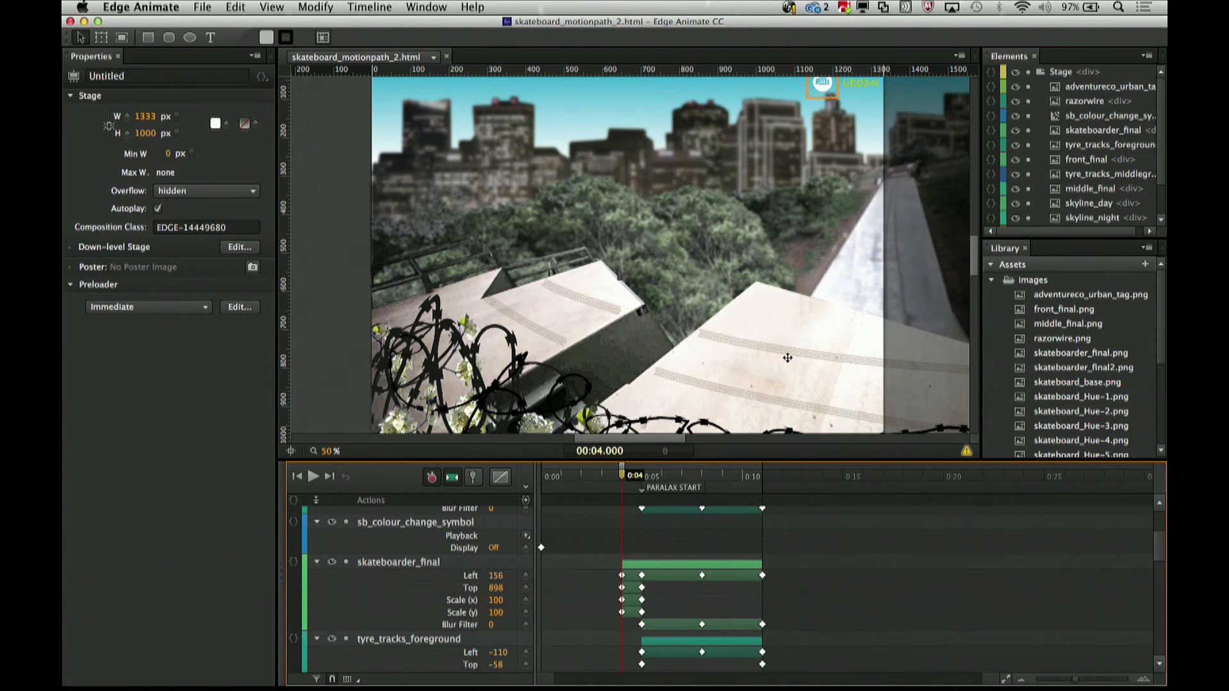
click(402, 646)
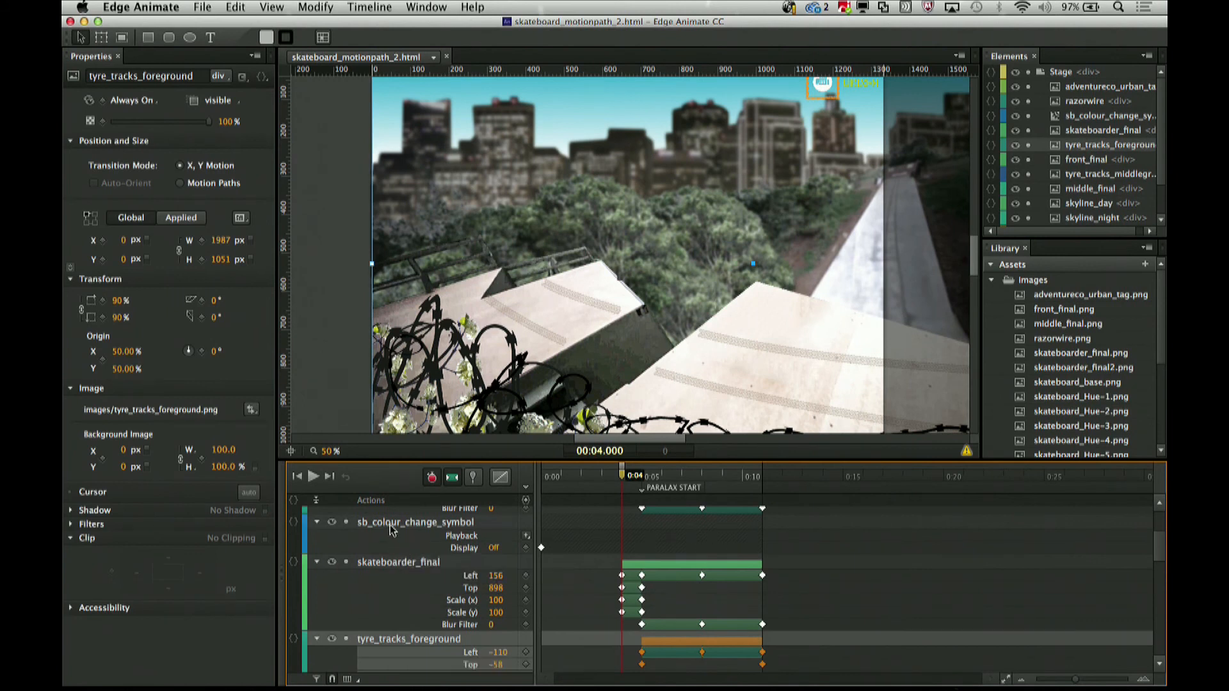
scroll(392, 530, up, 5)
scroll(392, 530, down, 6)
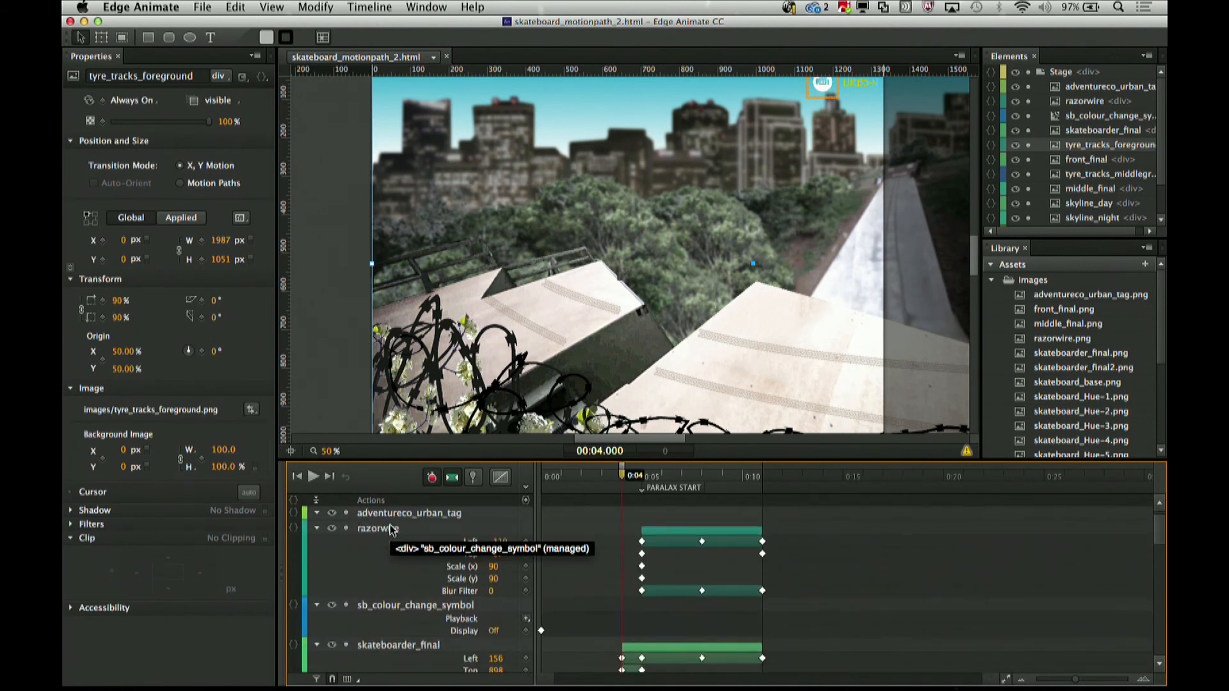
scroll(391, 530, down, 3)
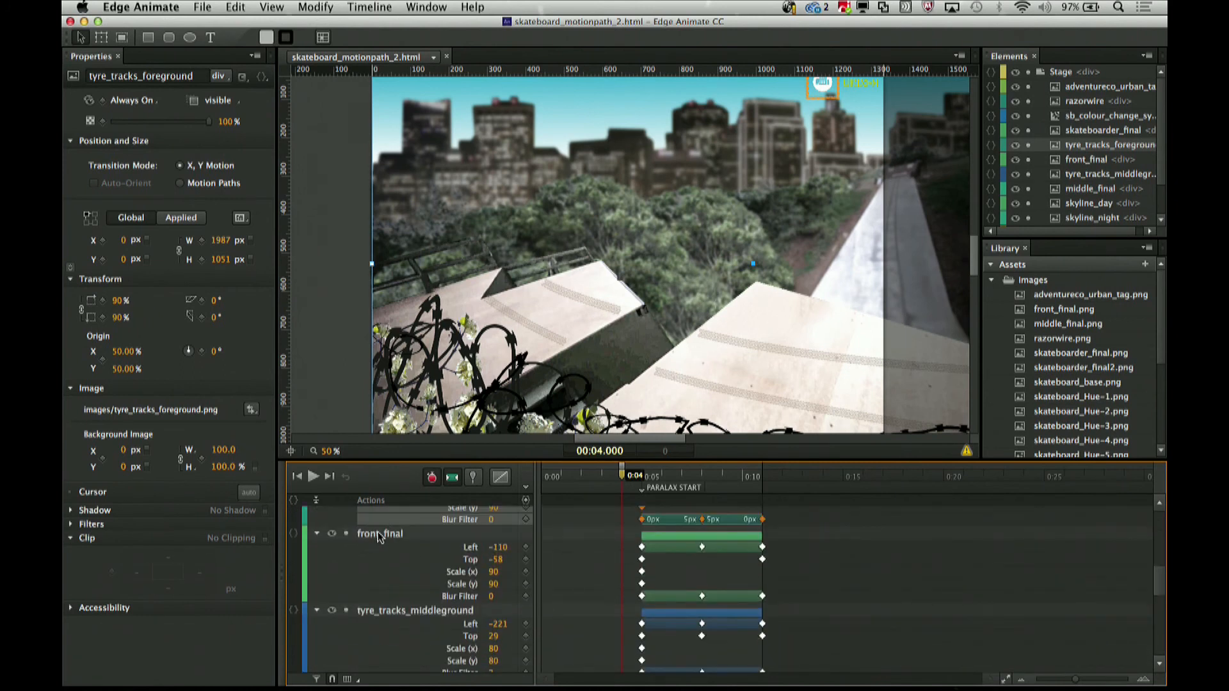
Select front_final, scrub the parallax and blur animation from 0:05 to 0:11, and return the playhead to 0:05.
click(380, 536)
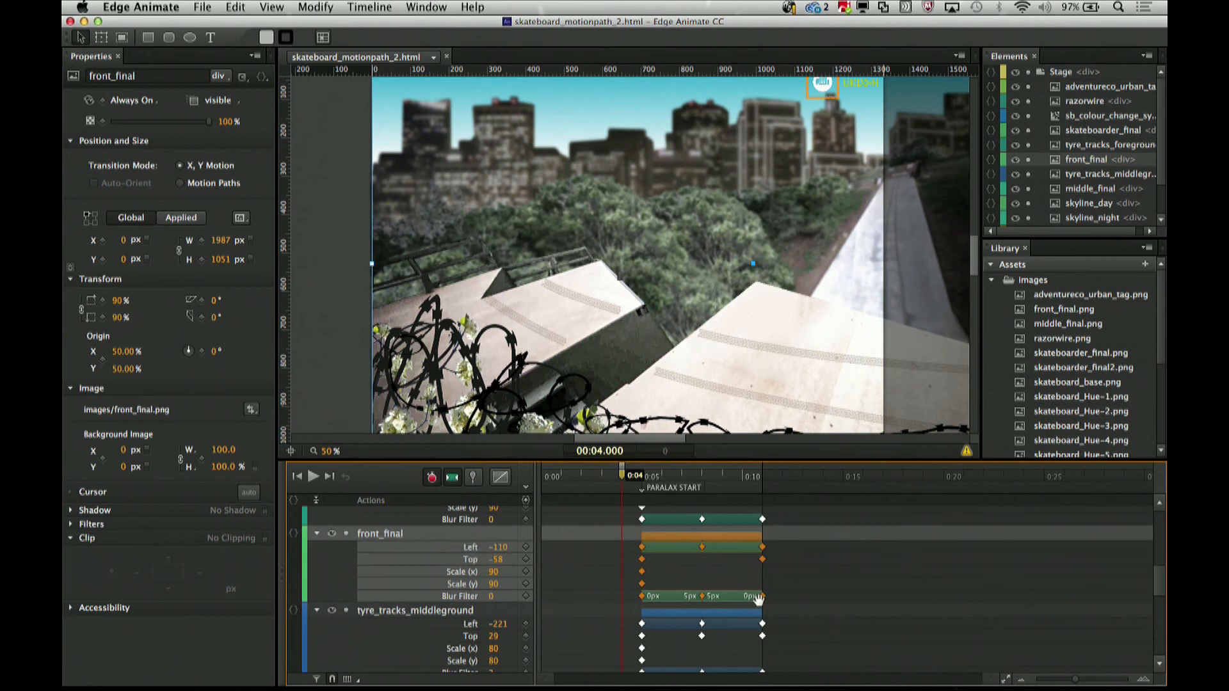
drag(623, 478, 642, 485)
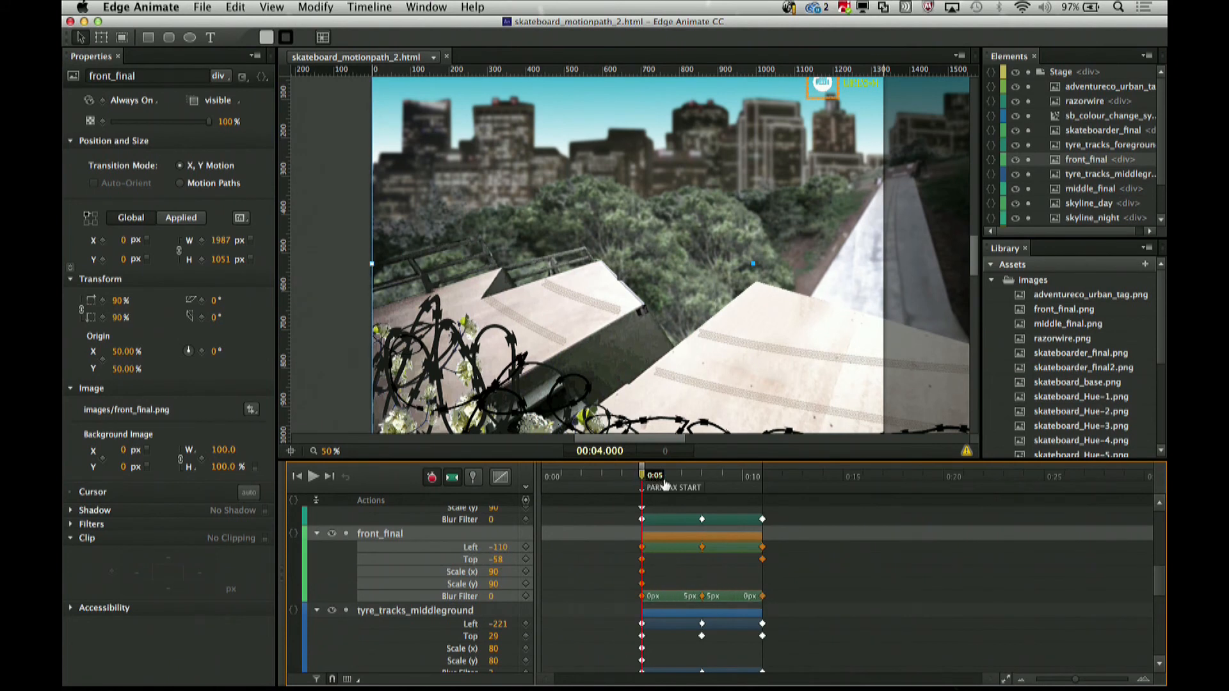
click(697, 487)
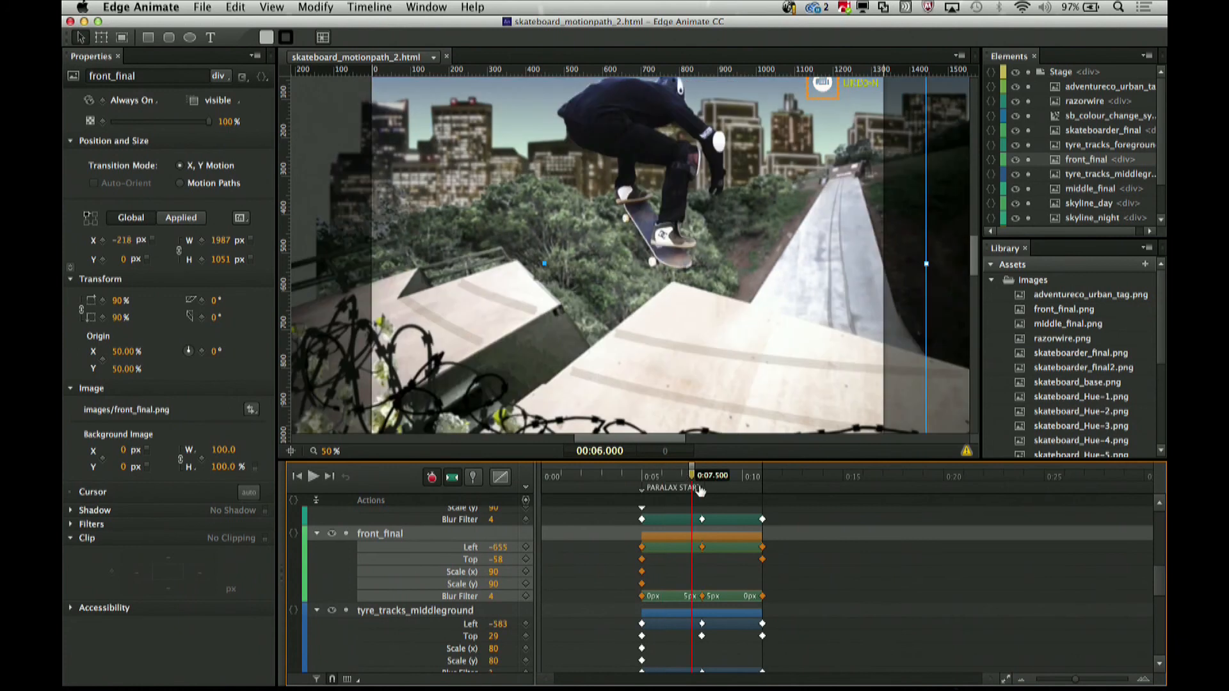
click(723, 491)
click(733, 493)
click(764, 499)
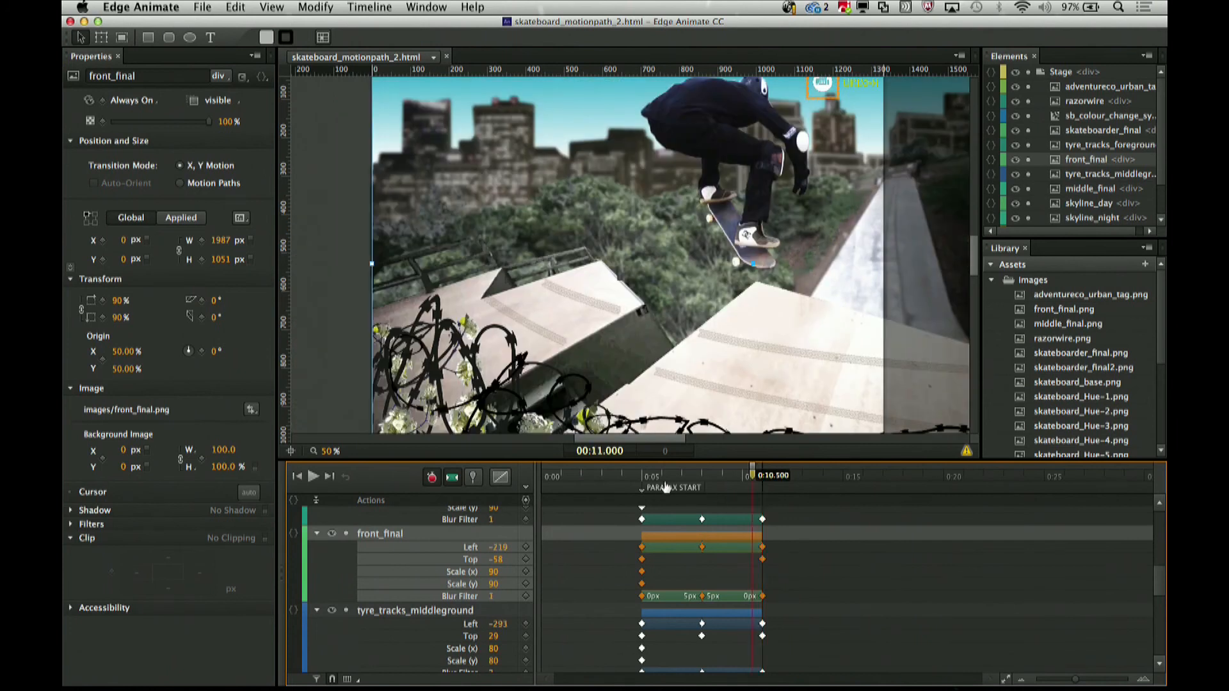
click(642, 485)
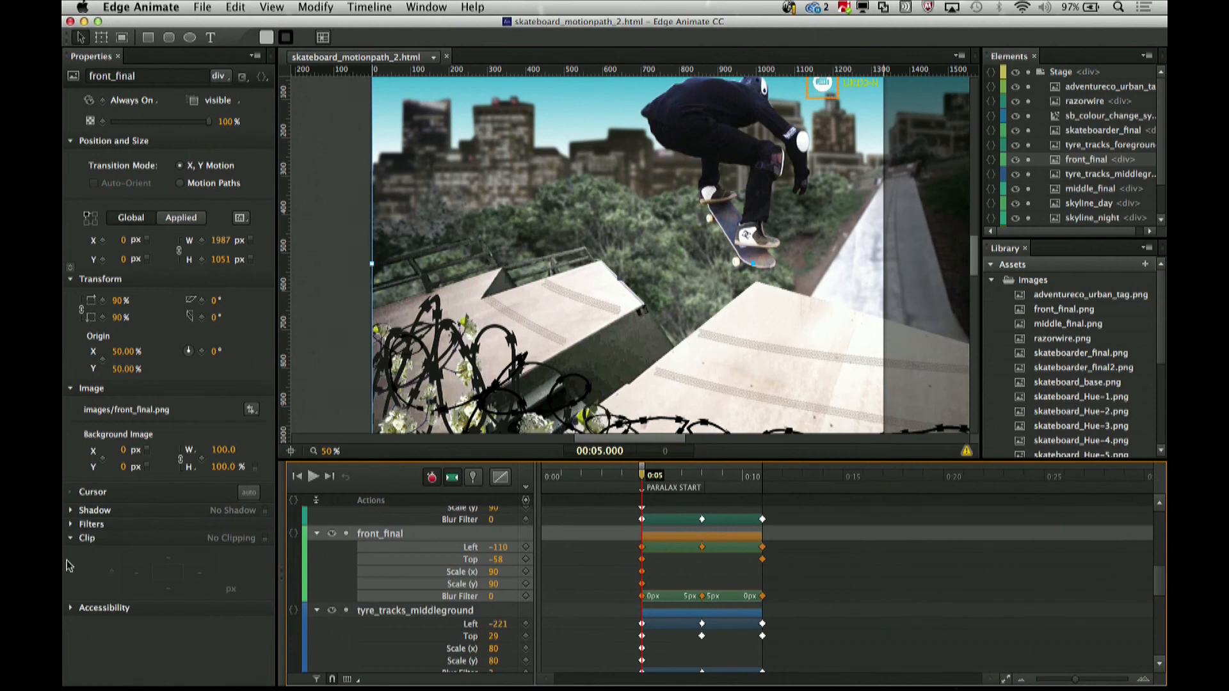
Expand the Filters properties of front_final and examine the available filters down to Blur and Shadow.
click(71, 525)
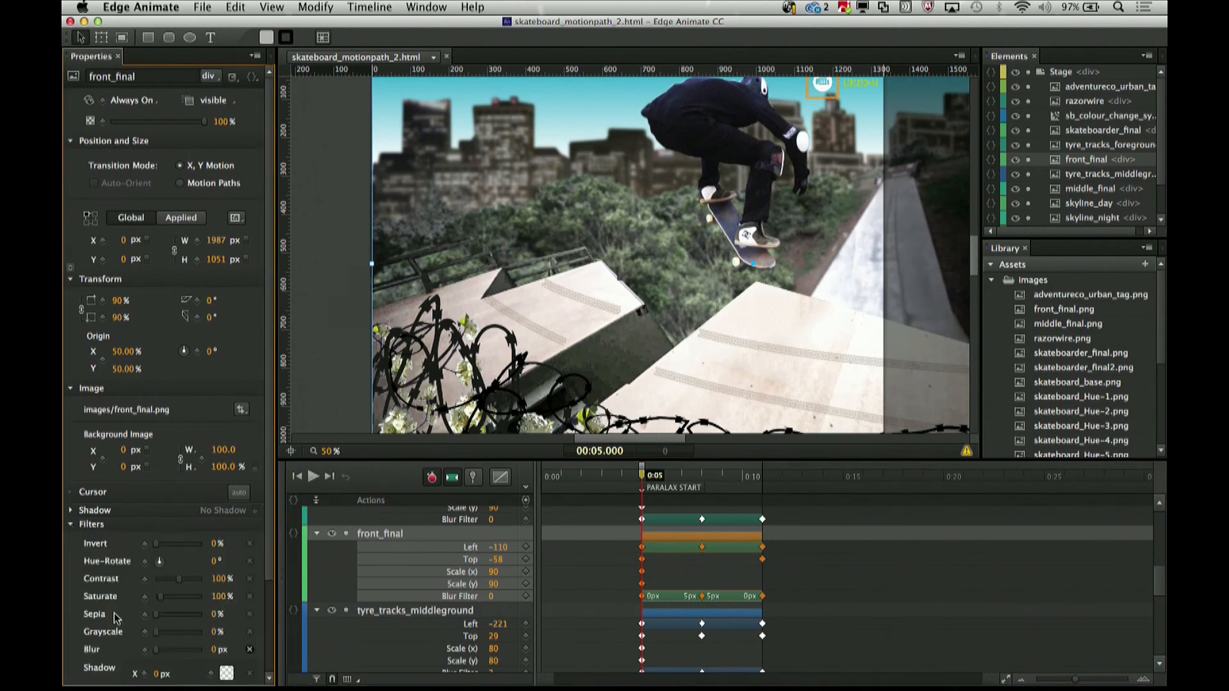
scroll(114, 618, down, 5)
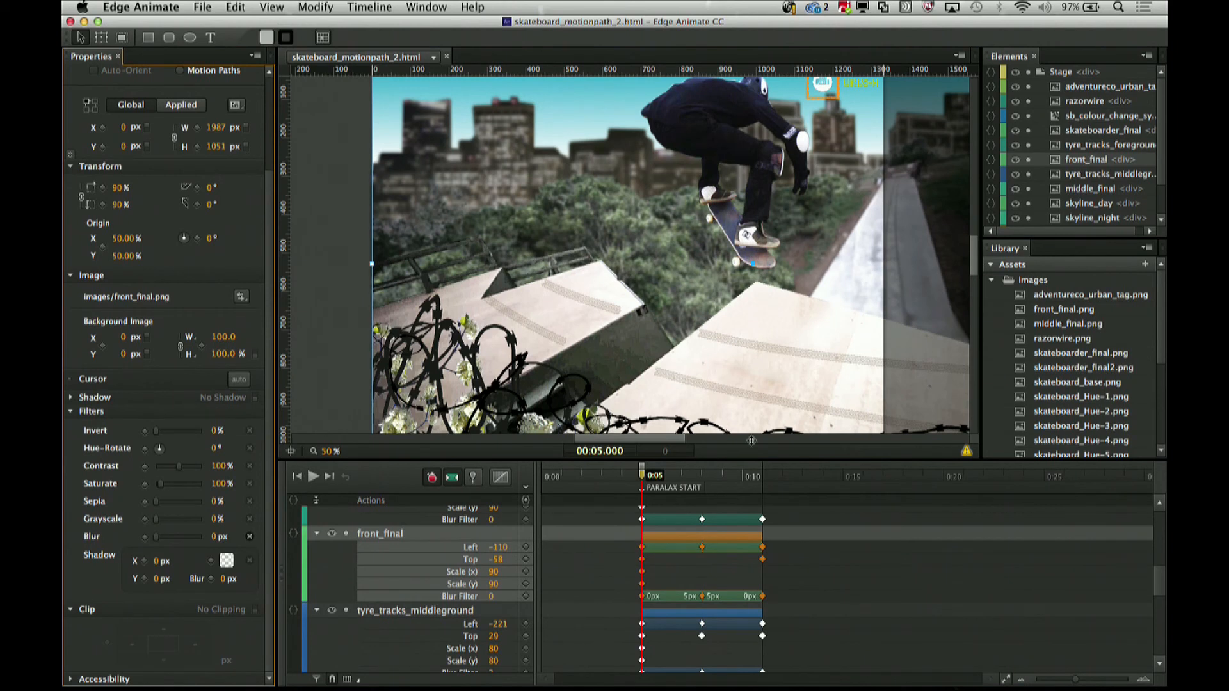
scroll(1163, 588, down, 1)
Select the sky element's gradient animation and scrub from 0:05 through 0:06.500 to 0:11.500 to view the colour change.
drag(1163, 588, 1153, 649)
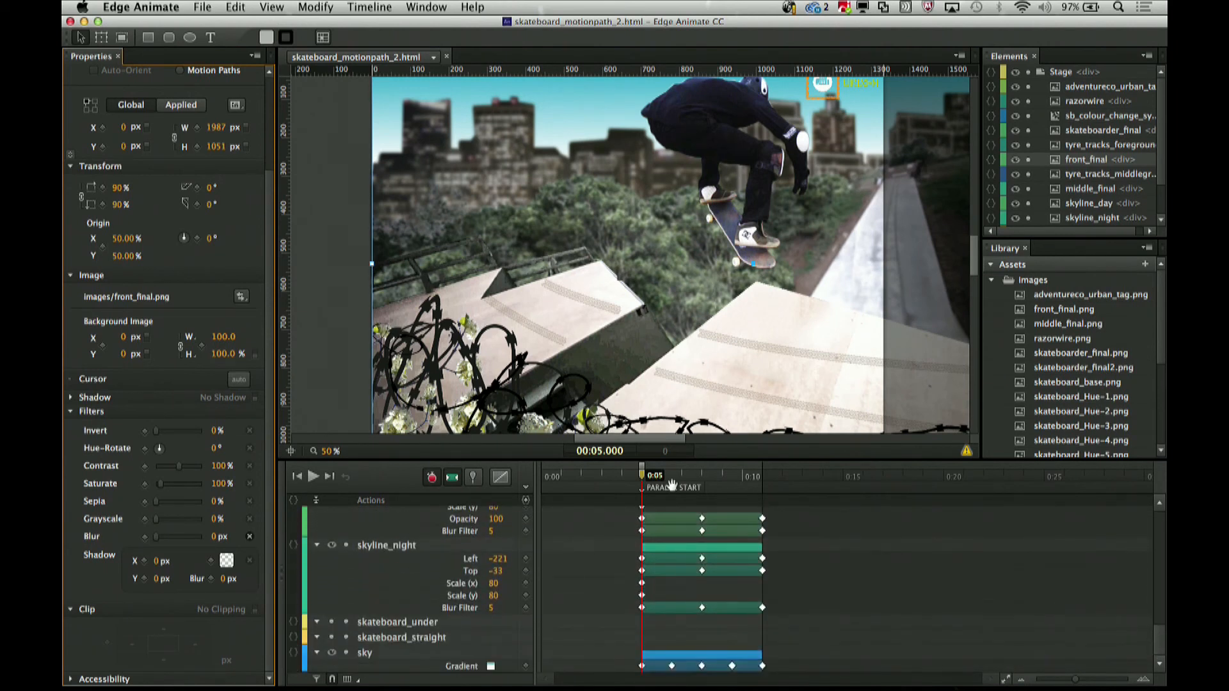
click(655, 653)
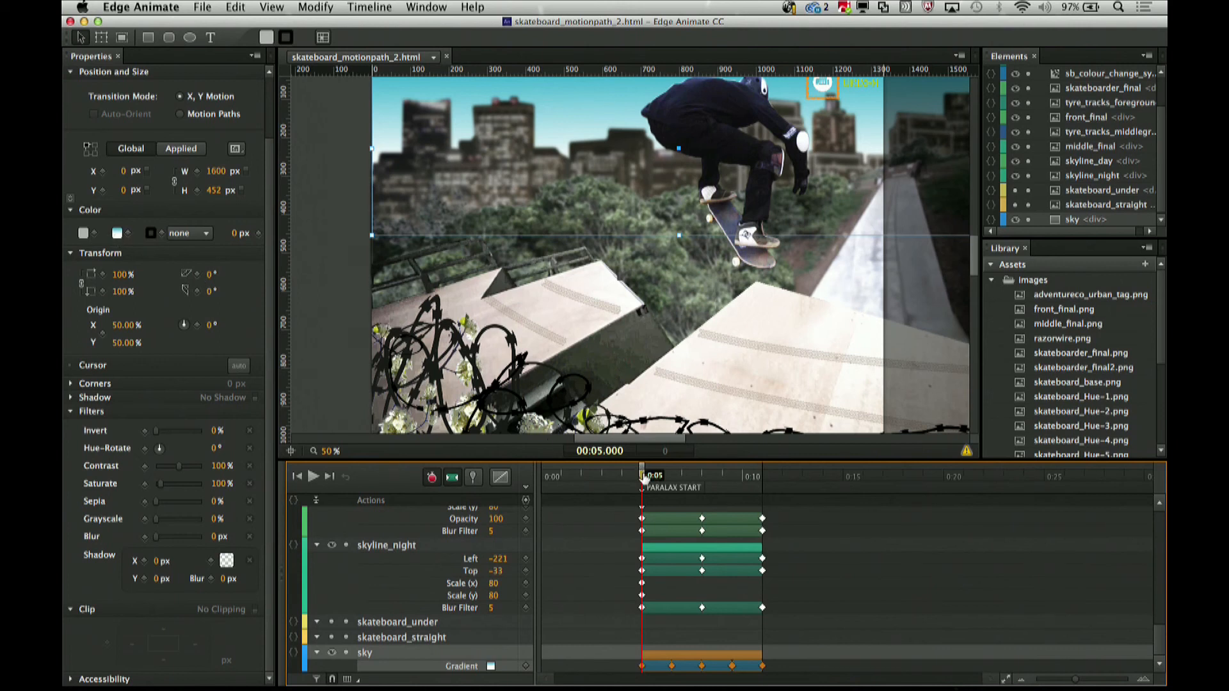
mouse_move(662, 477)
mouse_down()
mouse_move(681, 480)
mouse_move(670, 480)
mouse_up()
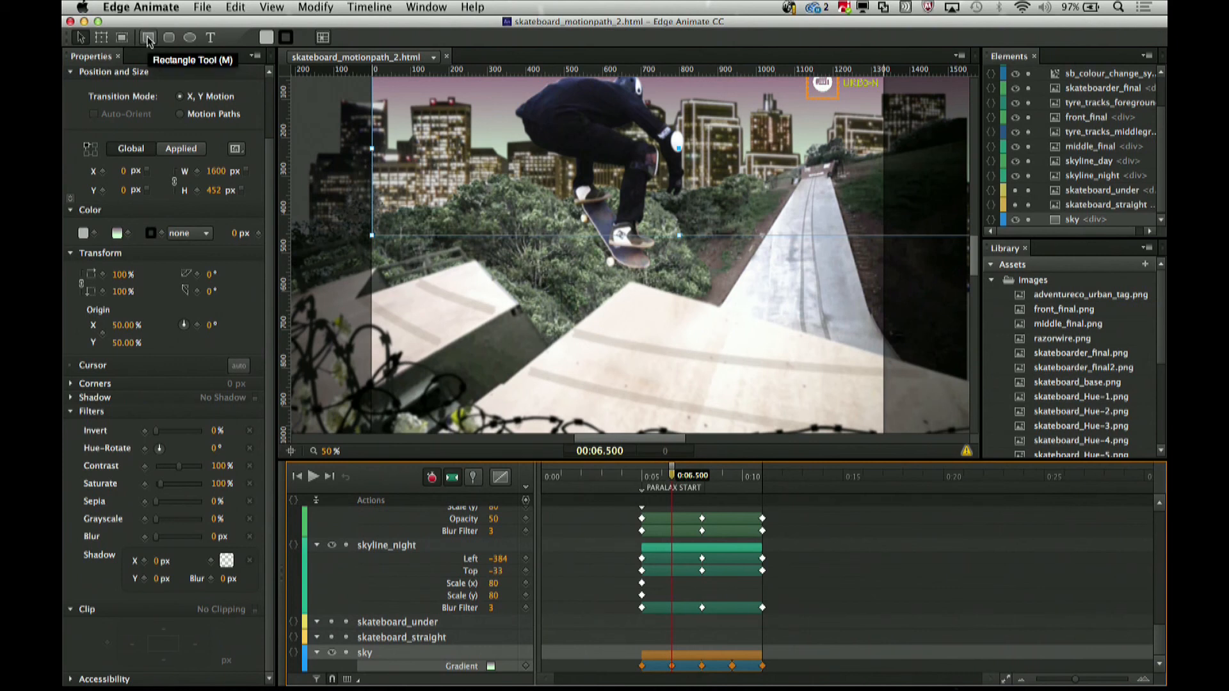
mouse_move(117, 237)
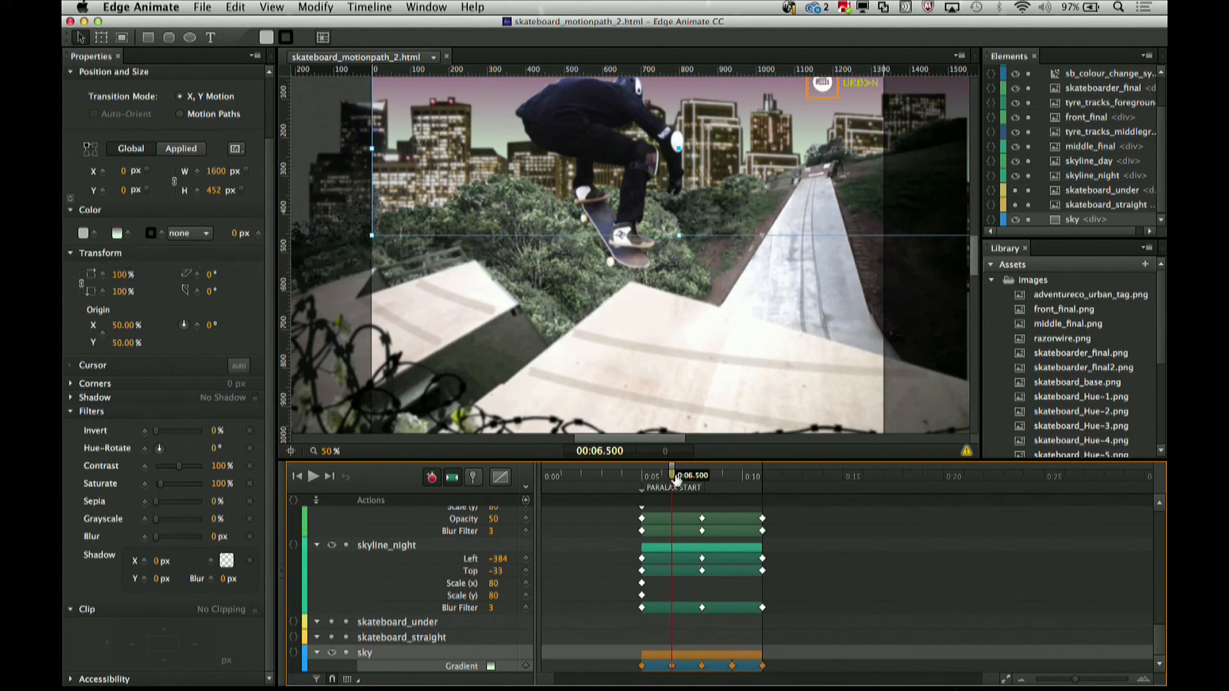
drag(713, 480, 772, 482)
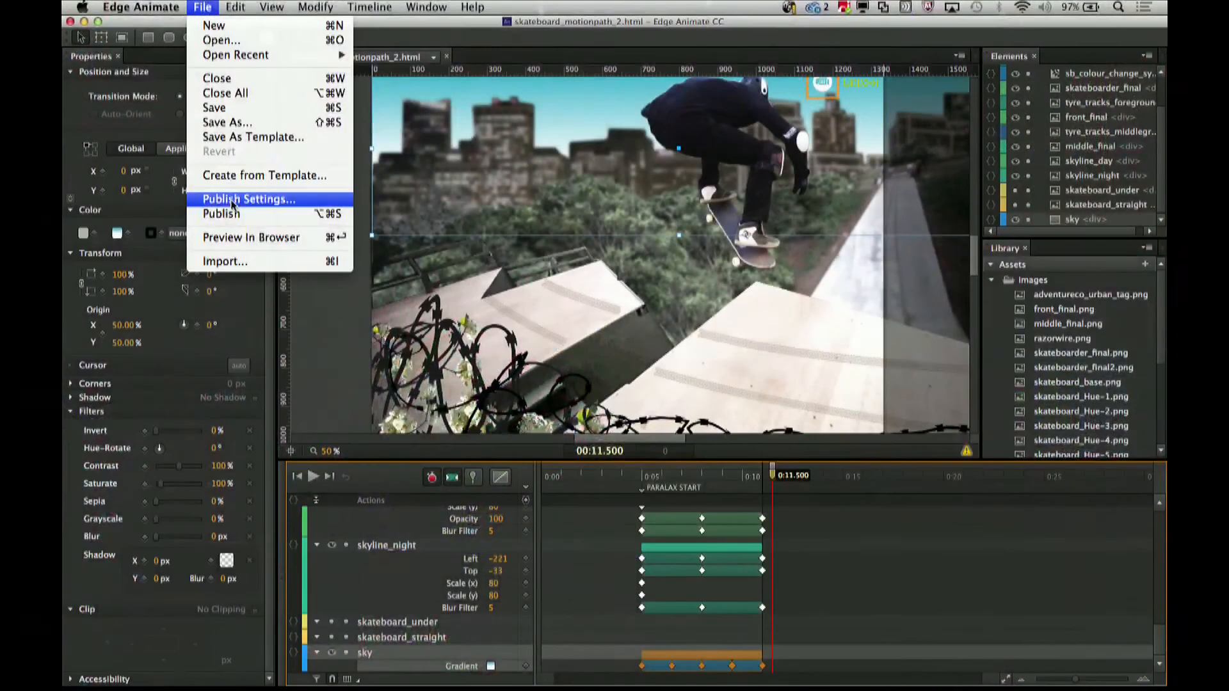
Review the Web and Animate Deployment Package options in the publish settings, then close them without saving.
click(232, 203)
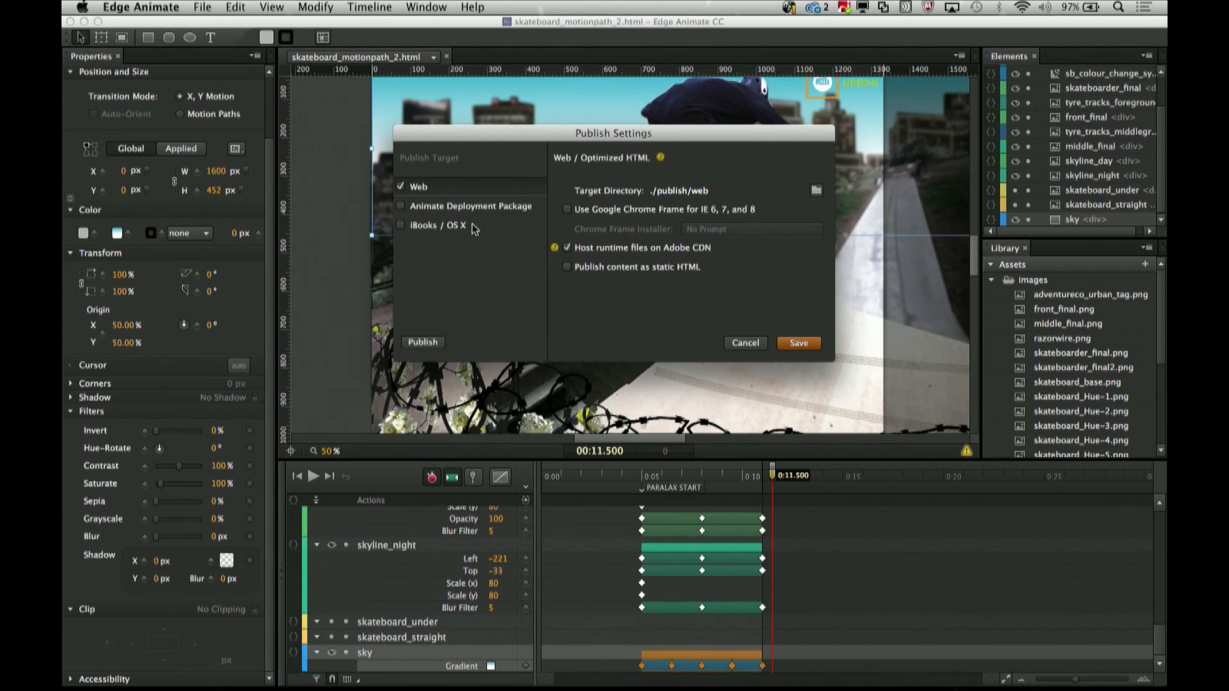
click(401, 207)
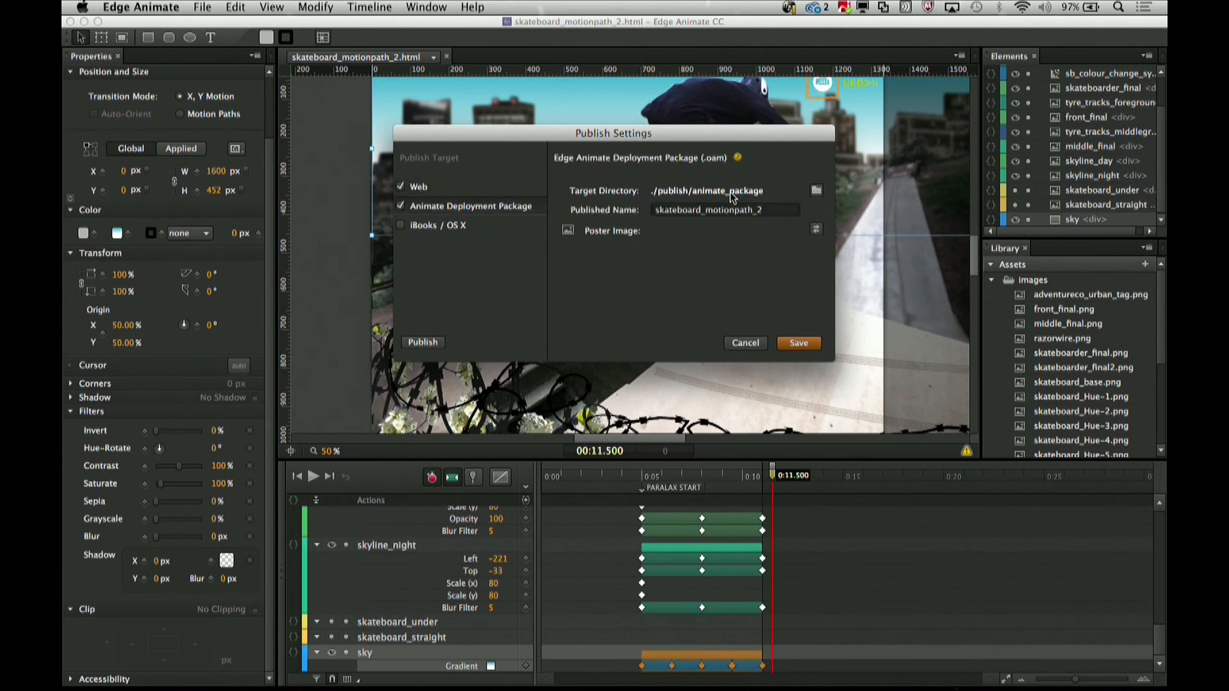
click(432, 191)
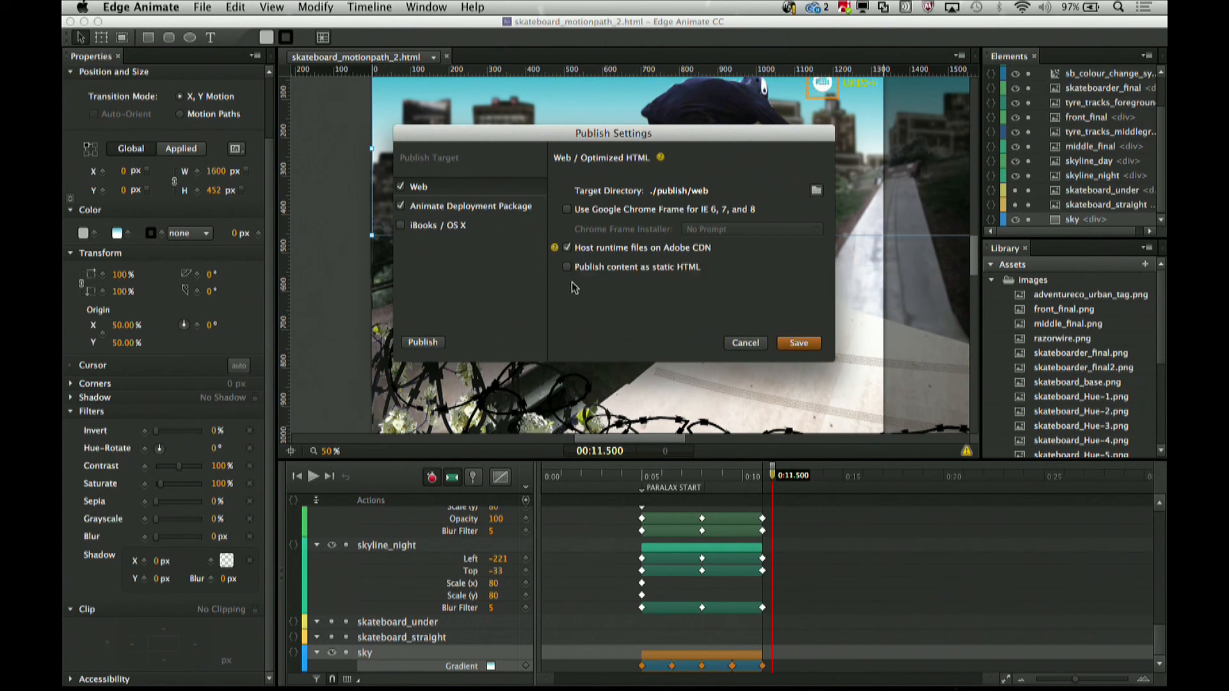
mouse_move(570, 275)
click(435, 213)
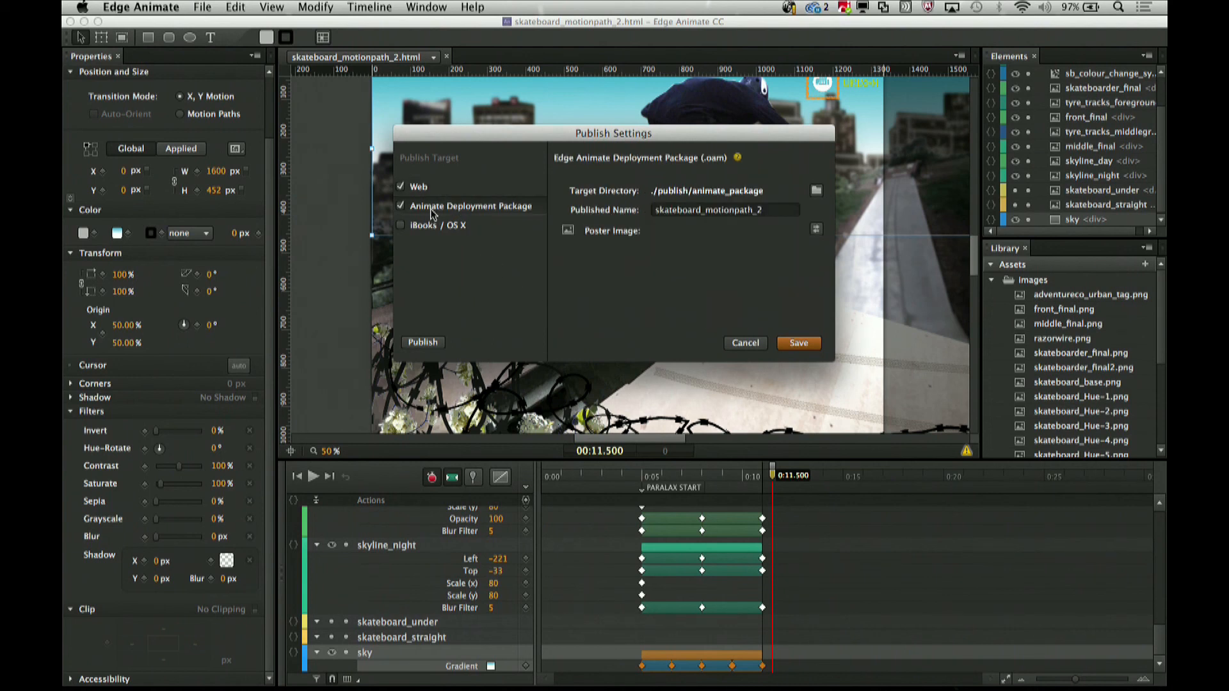
click(748, 343)
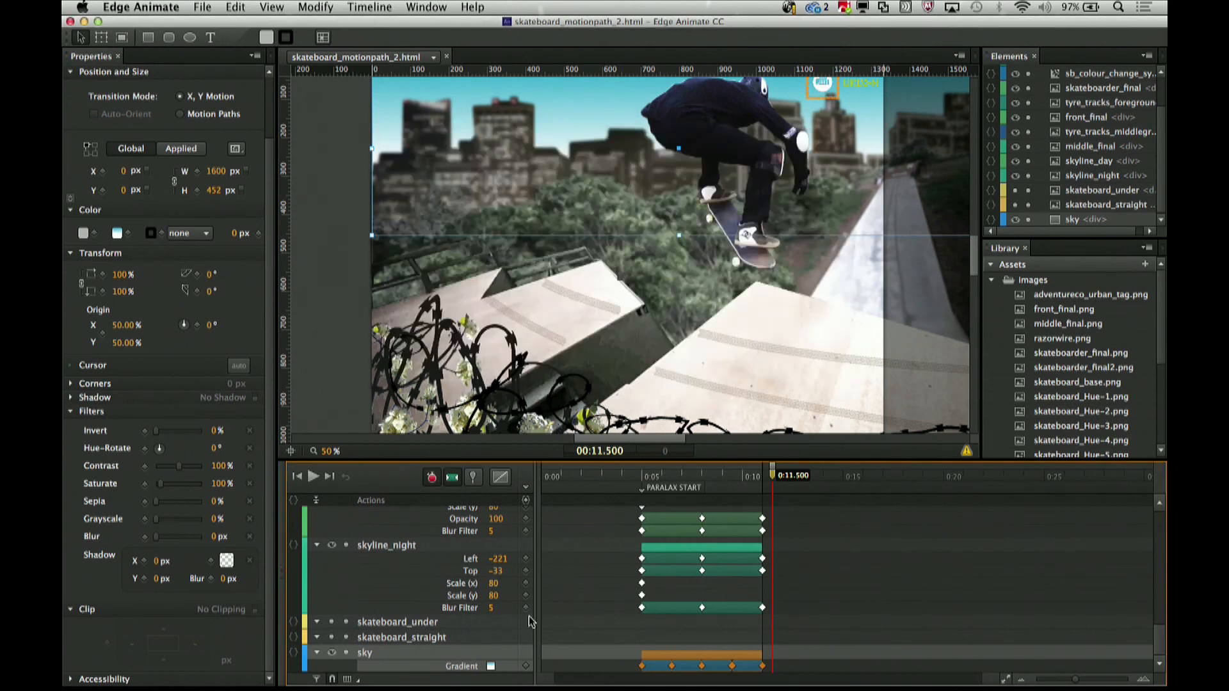
Switch to Finder, open the 6.WEBSITE BUILD folder in the collaboration folder, and launch the Creative Cloud app.
click(84, 678)
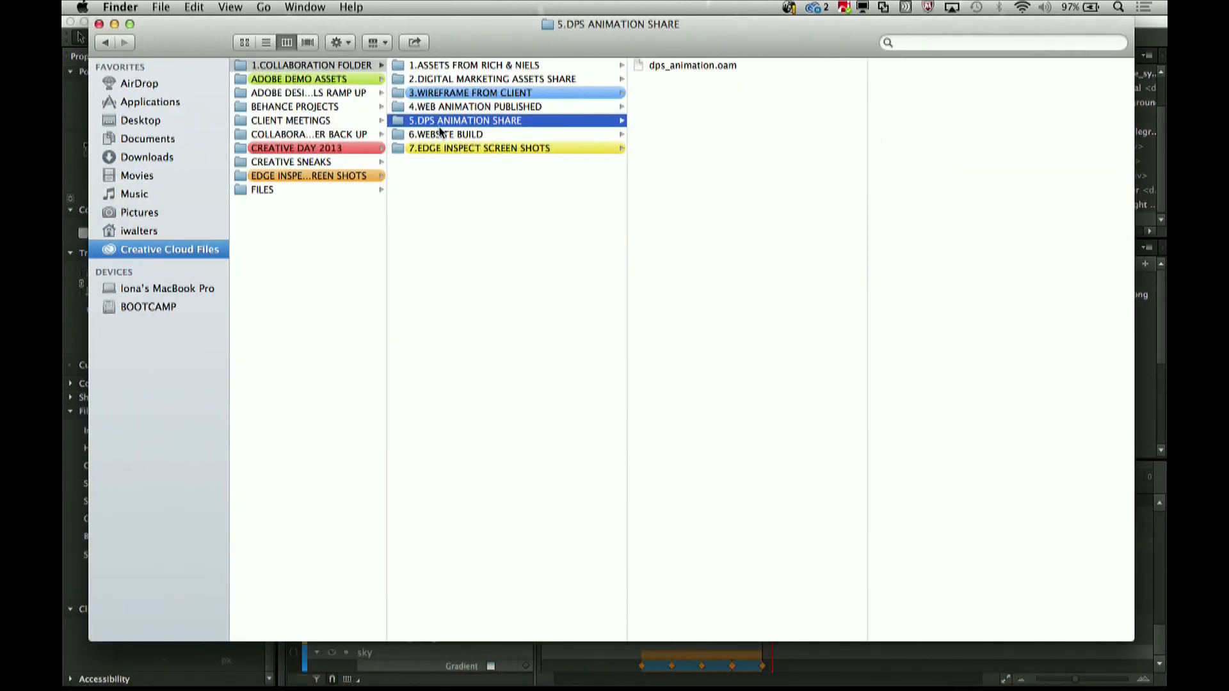
click(435, 135)
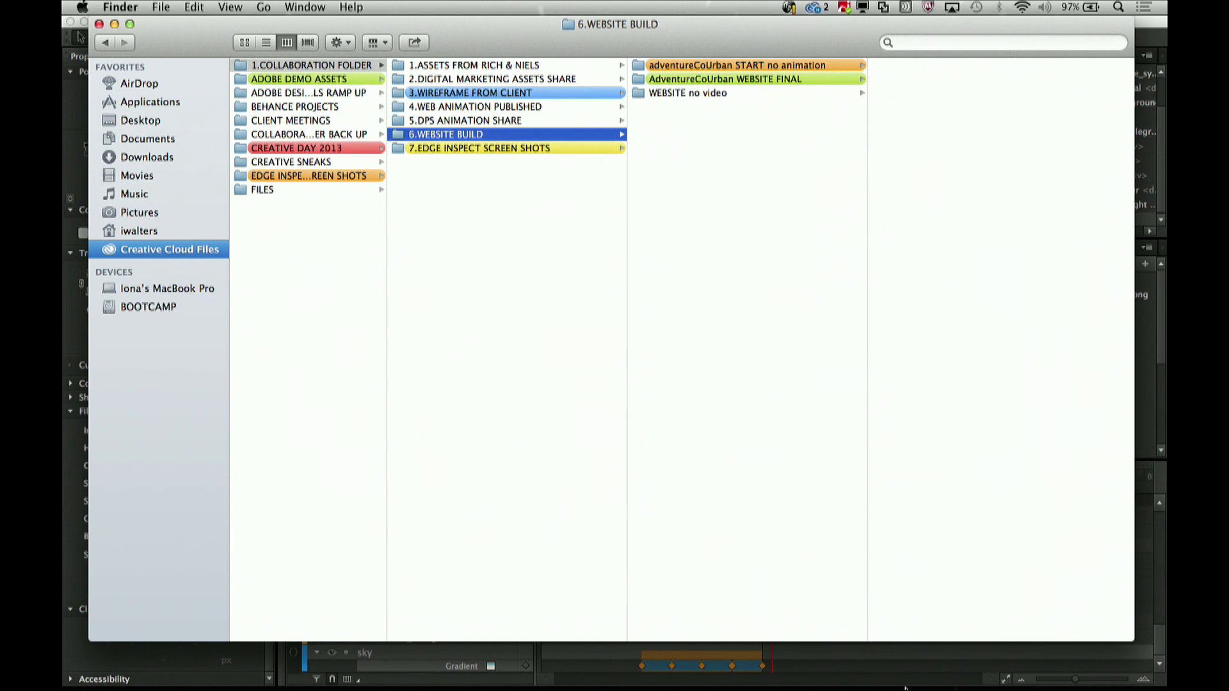
click(973, 677)
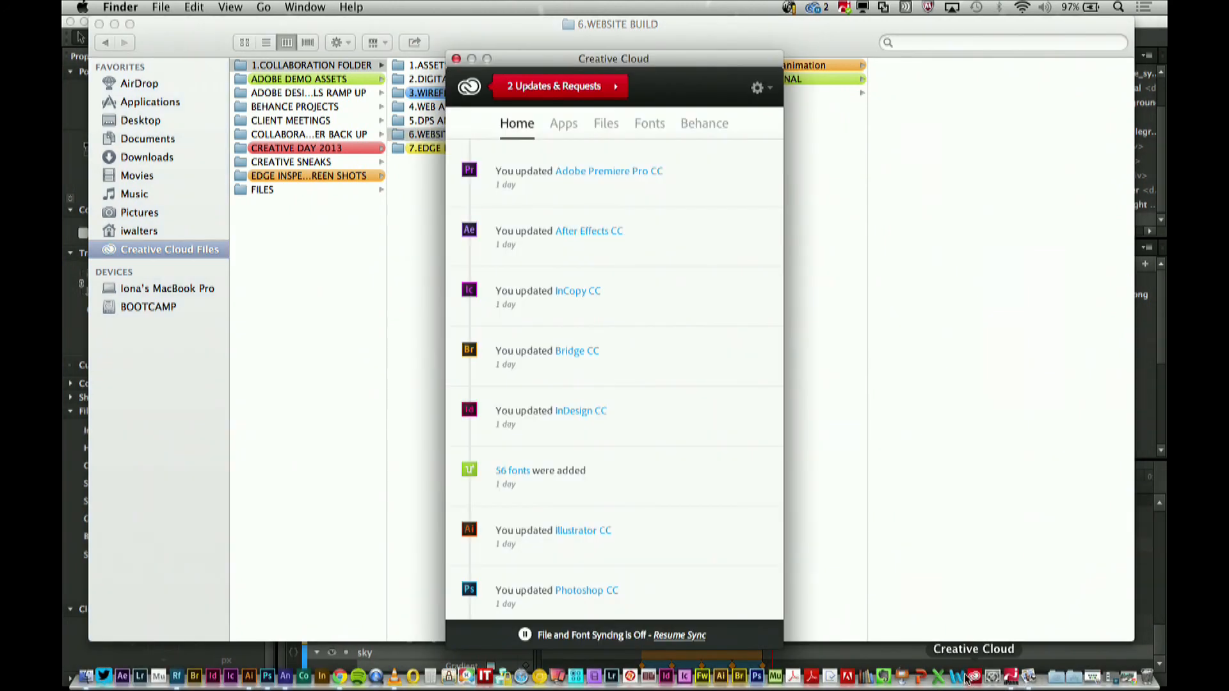